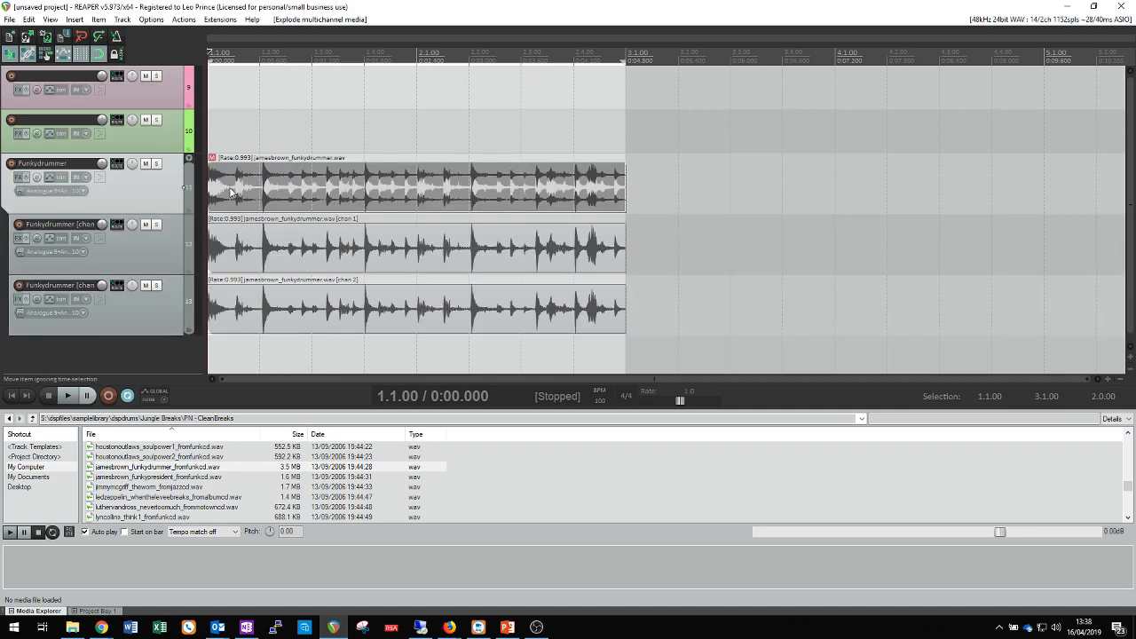
Step: Delete the original stereo drum loop and move the channel 1 item up onto the Funkydrummer parent track
{"action": "left_click", "coordinate": [281, 187]}
{"action": "key", "text": "Delete"}
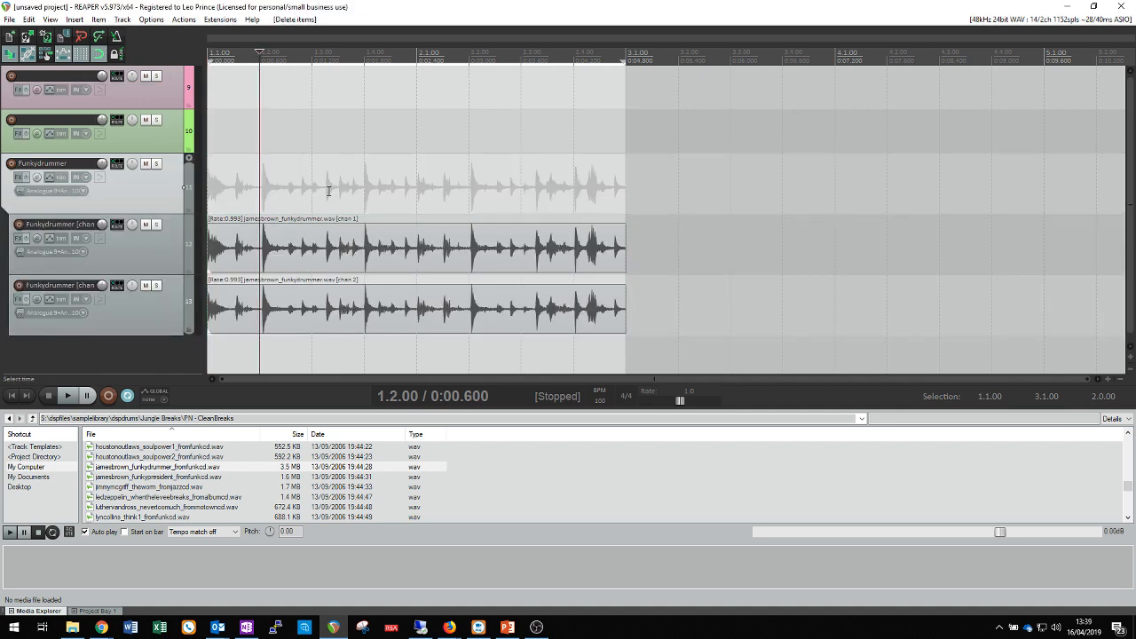
{"action": "scroll", "coordinate": [329, 191], "scroll_direction": "up", "scroll_amount": 2}
{"action": "left_click_drag", "start_coordinate": [293, 252], "coordinate": [310, 191]}
Step: Delete the channel 2 item and remove the two emptied channel tracks below the Funkydrummer track
{"action": "left_click", "coordinate": [277, 307]}
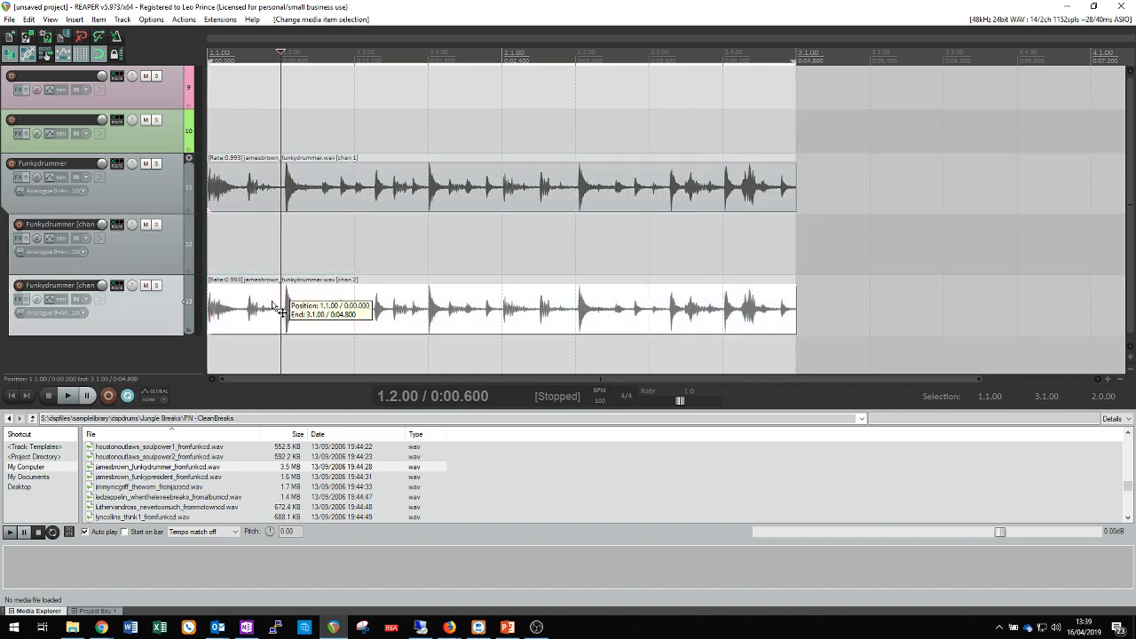
{"action": "key", "text": "Delete"}
{"action": "left_click", "coordinate": [150, 256]}
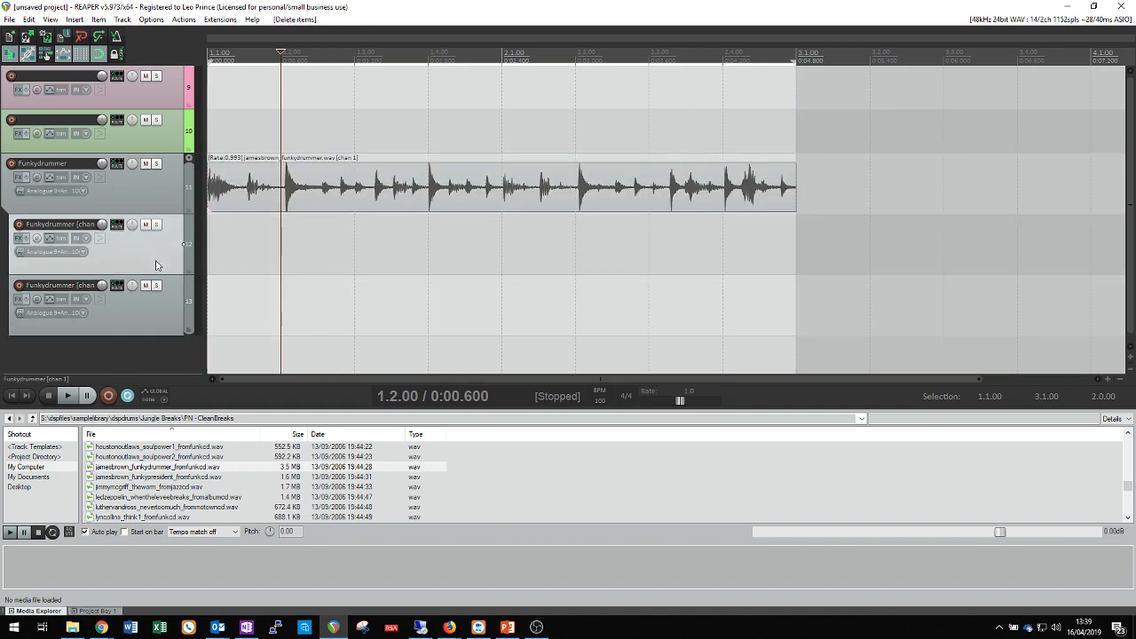
{"action": "left_click", "coordinate": [176, 314], "text": "ctrl"}
{"action": "right_click", "coordinate": [175, 314]}
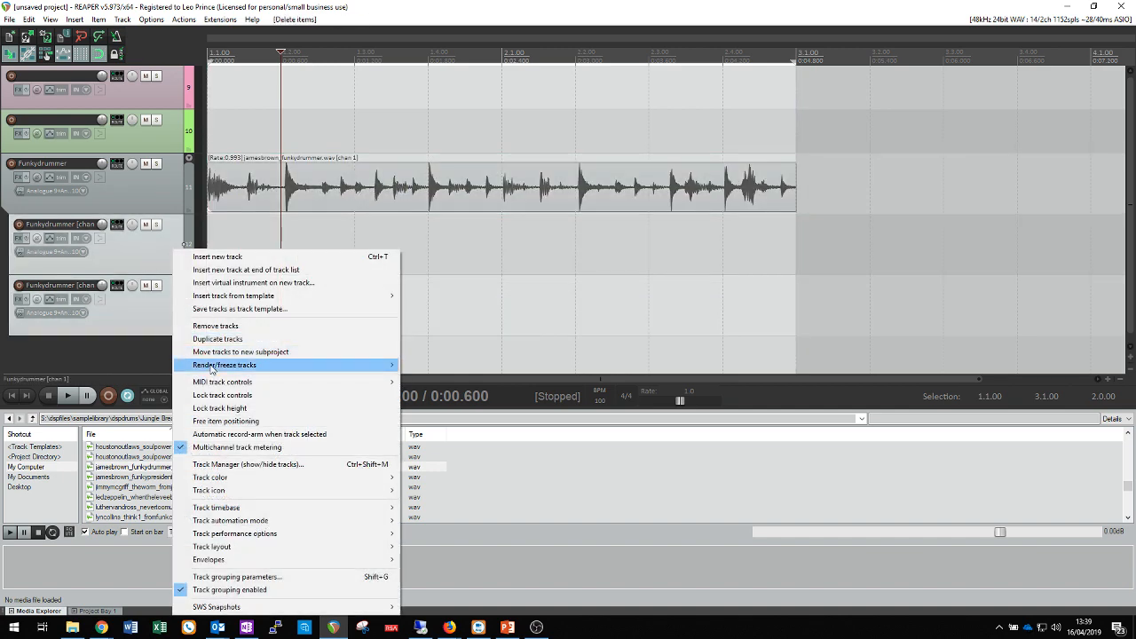
{"action": "left_click", "coordinate": [213, 326]}
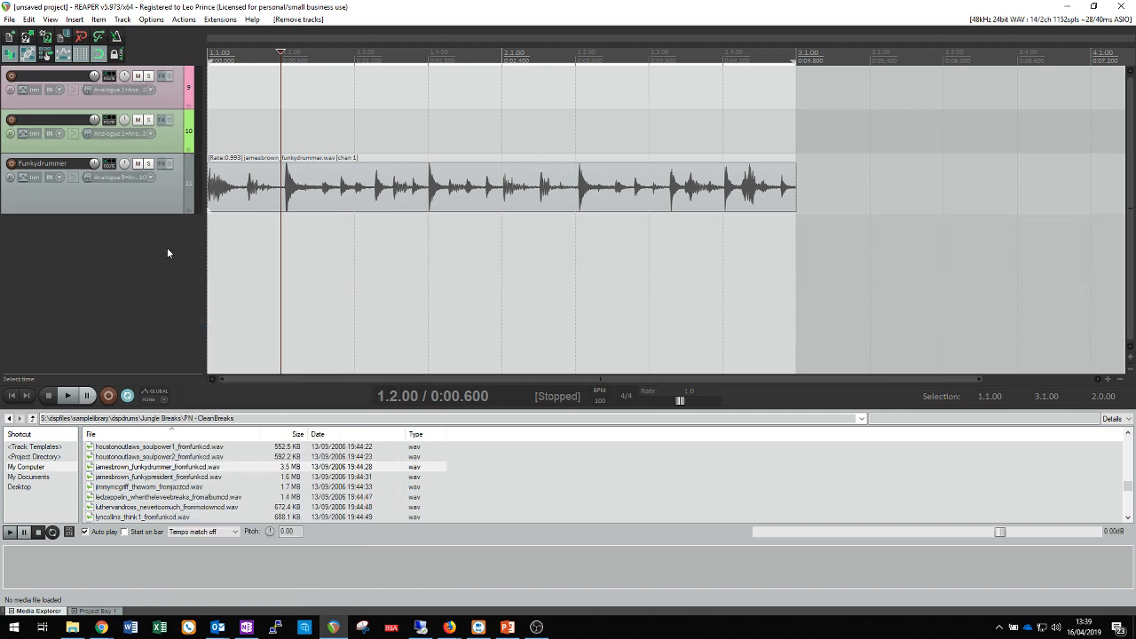
Step: Enlarge the Funkydrummer track to roughly three times its height and play the mono loop from the project start
{"action": "left_click_drag", "start_coordinate": [149, 214], "coordinate": [160, 328]}
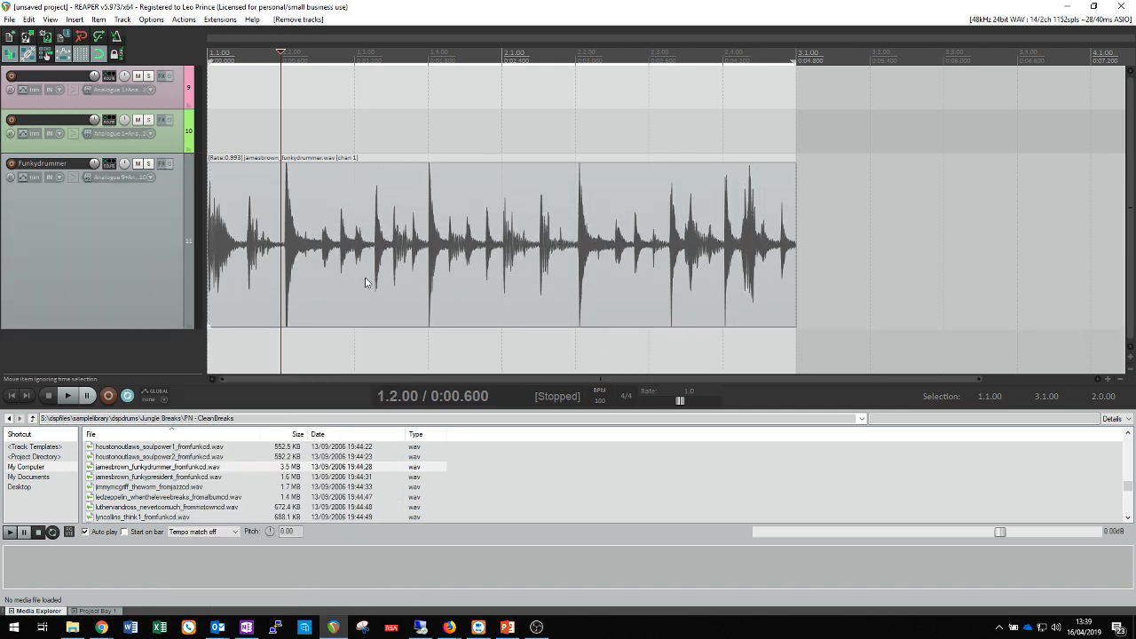
{"action": "key", "text": "Home"}
{"action": "key", "text": "space"}
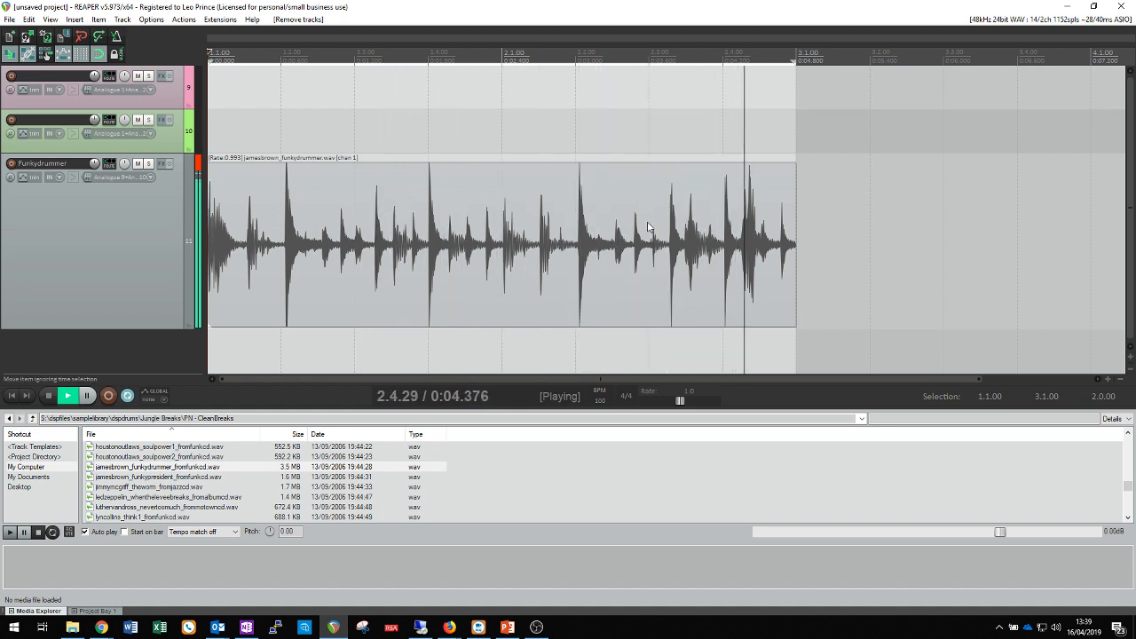
{"action": "key", "text": "space"}
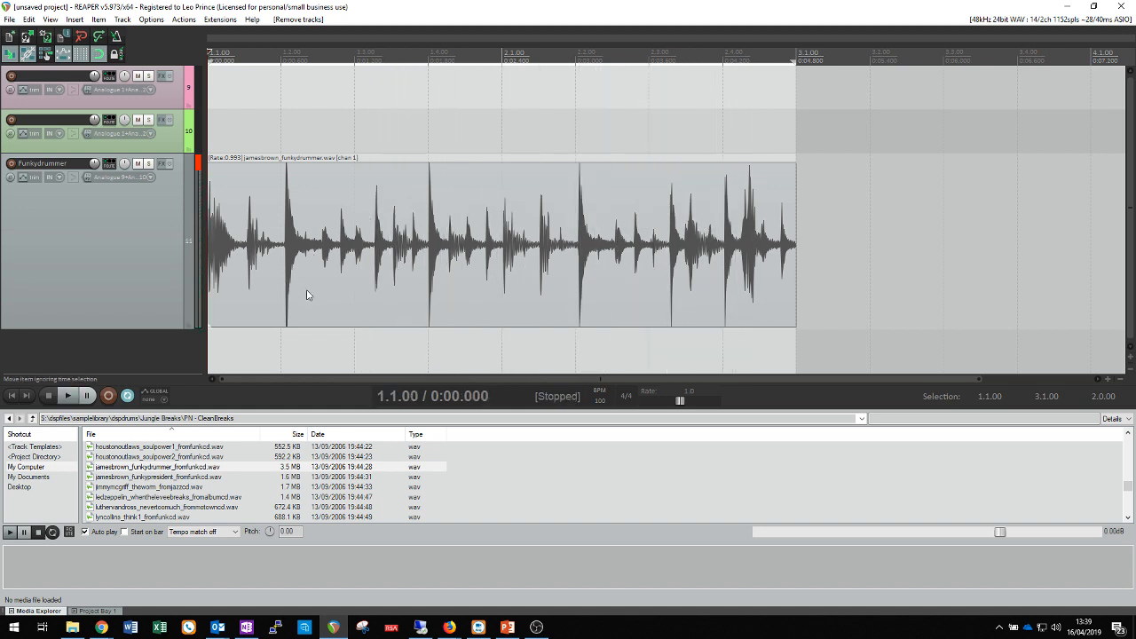
Step: Split the drum loop at its five tallest hits to divide it into six slices
{"action": "scroll", "coordinate": [338, 274], "scroll_direction": "up", "scroll_amount": 2}
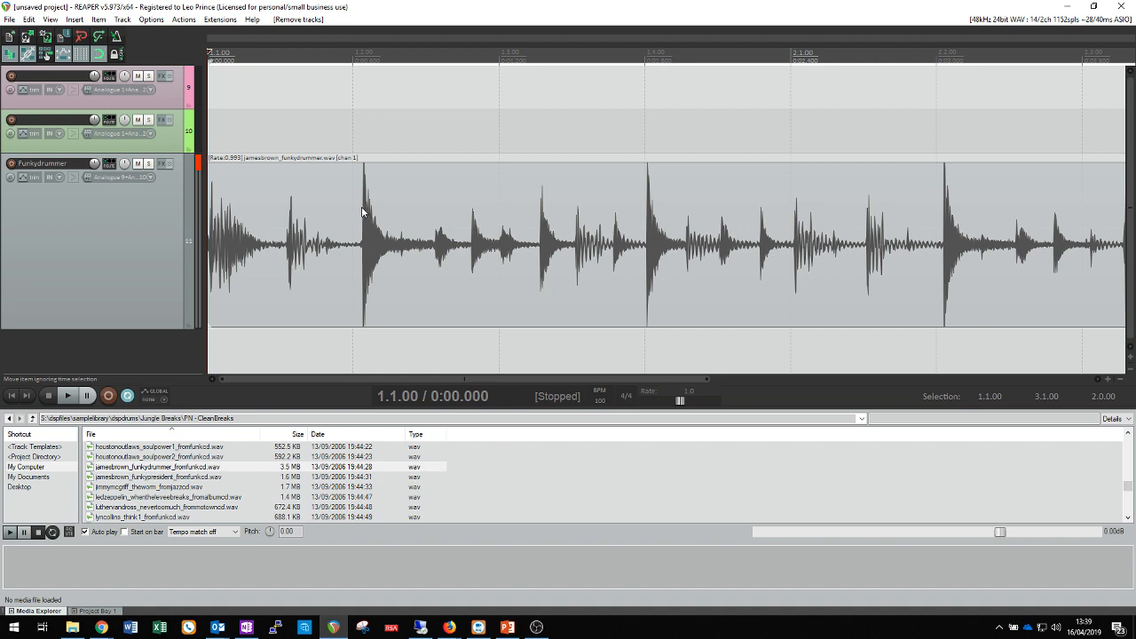
{"action": "key", "text": "s"}
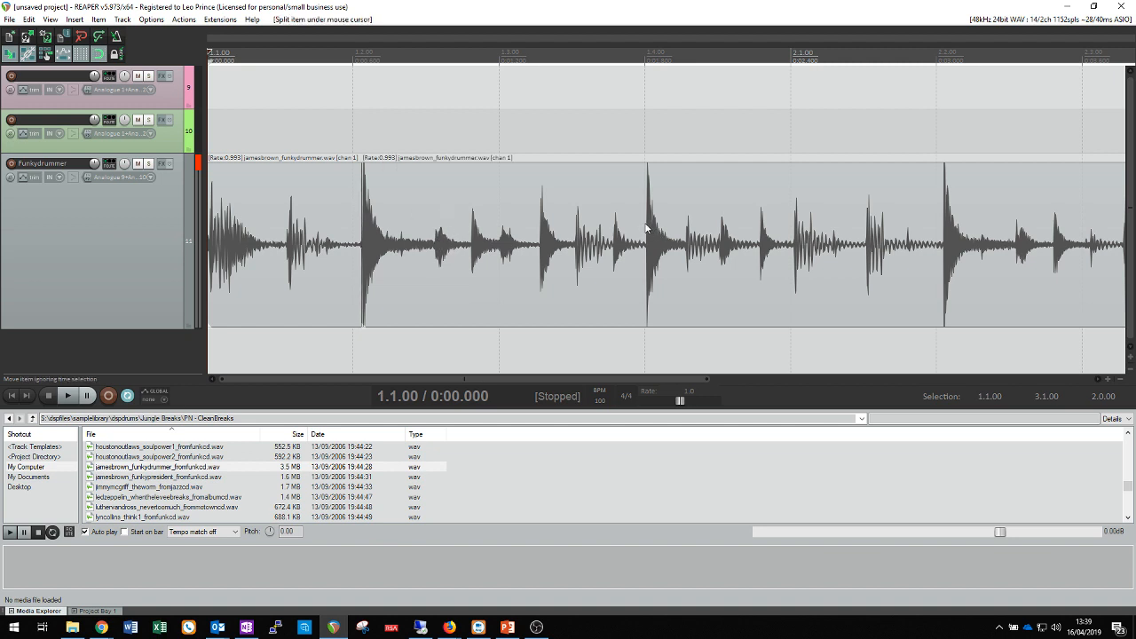
{"action": "key", "text": "s"}
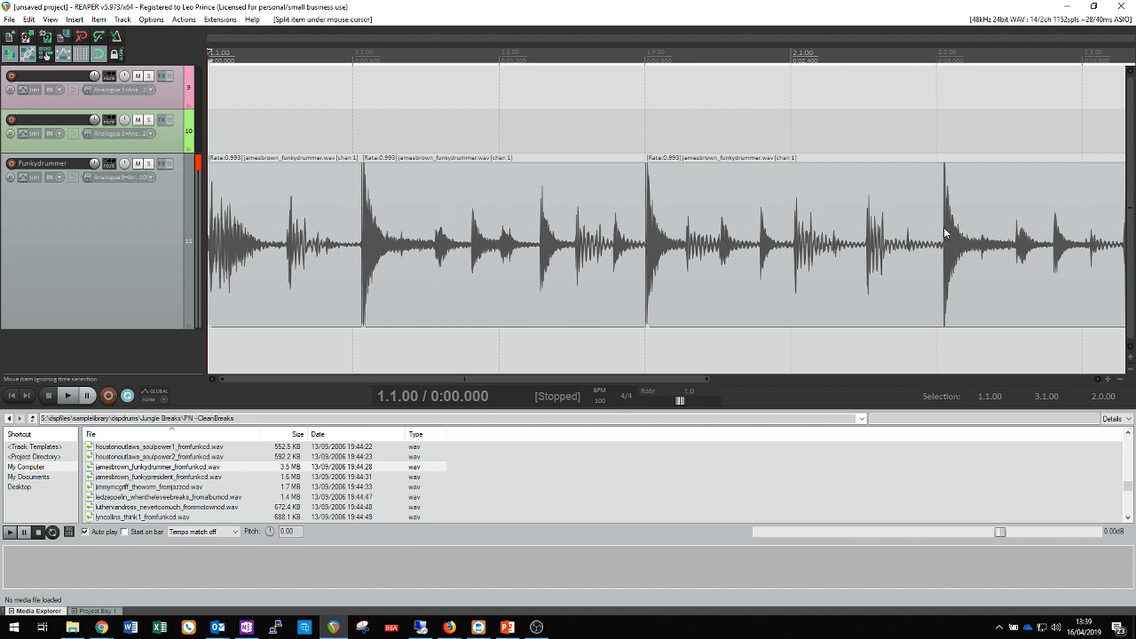
{"action": "key", "text": "s"}
{"action": "scroll", "coordinate": [760, 246], "scroll_direction": "down", "scroll_amount": 2}
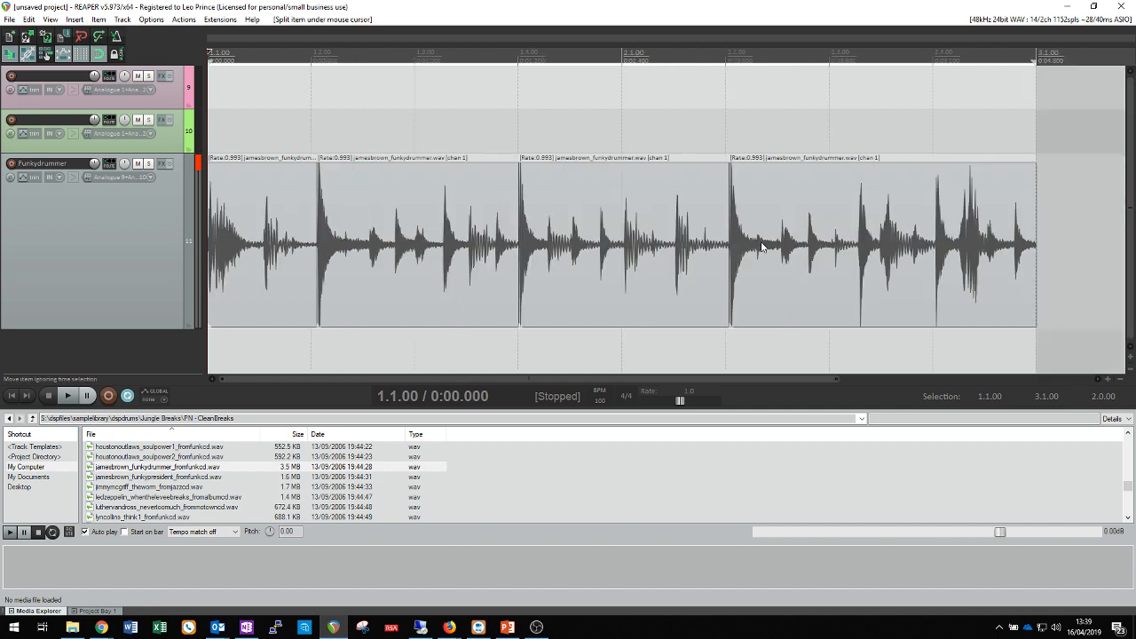
{"action": "key", "text": "s"}
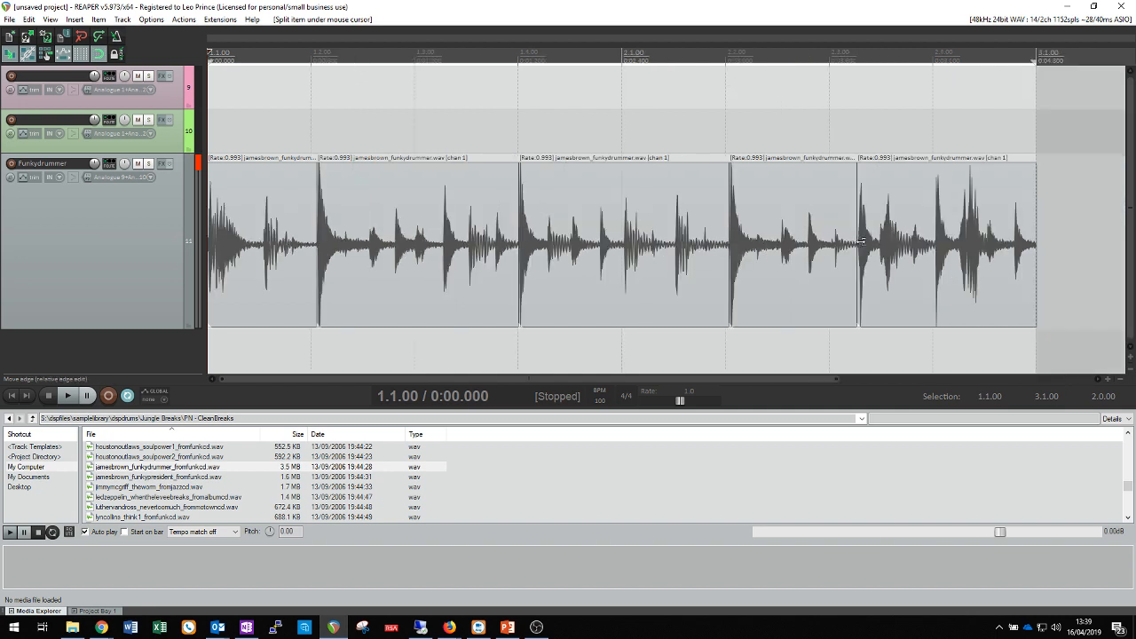
{"action": "key", "text": "s"}
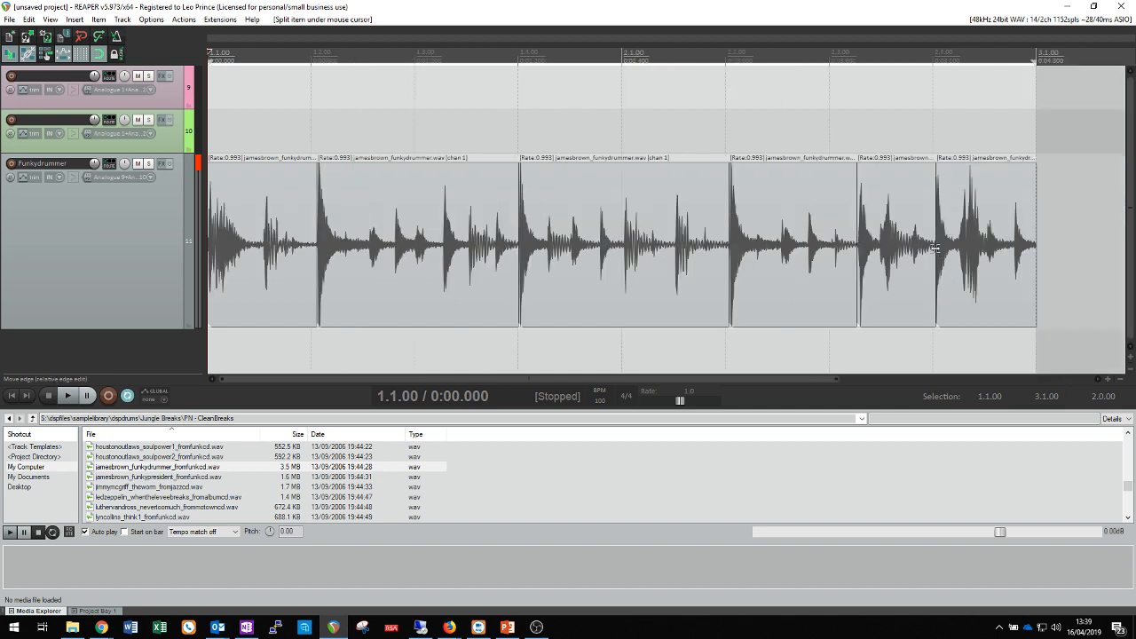
{"action": "left_click", "coordinate": [302, 241]}
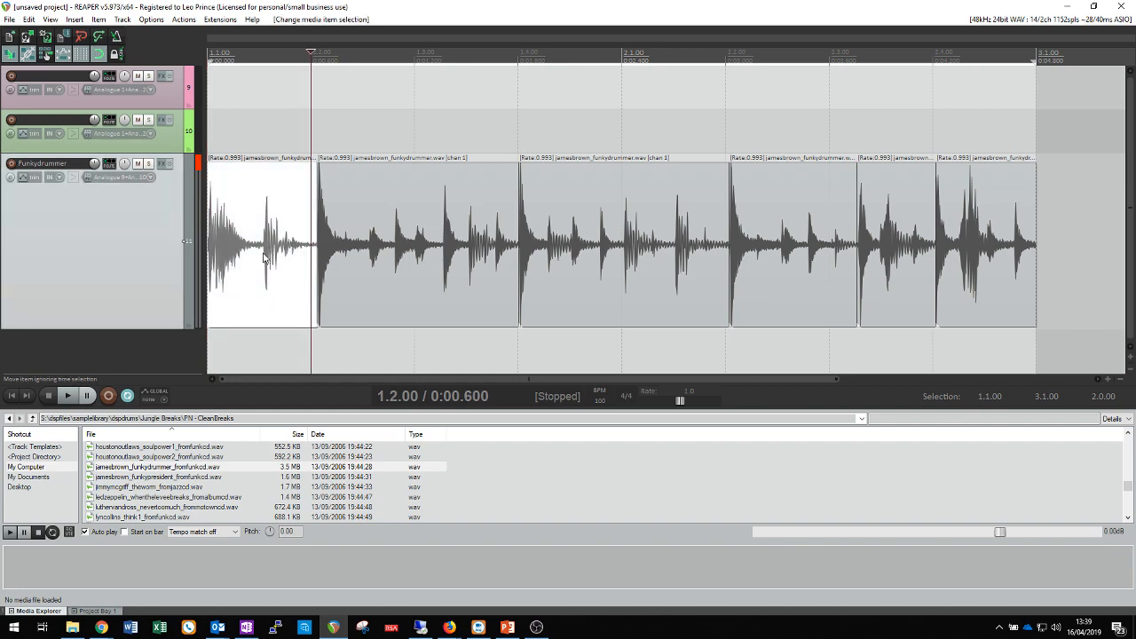
{"action": "left_click", "coordinate": [167, 19]}
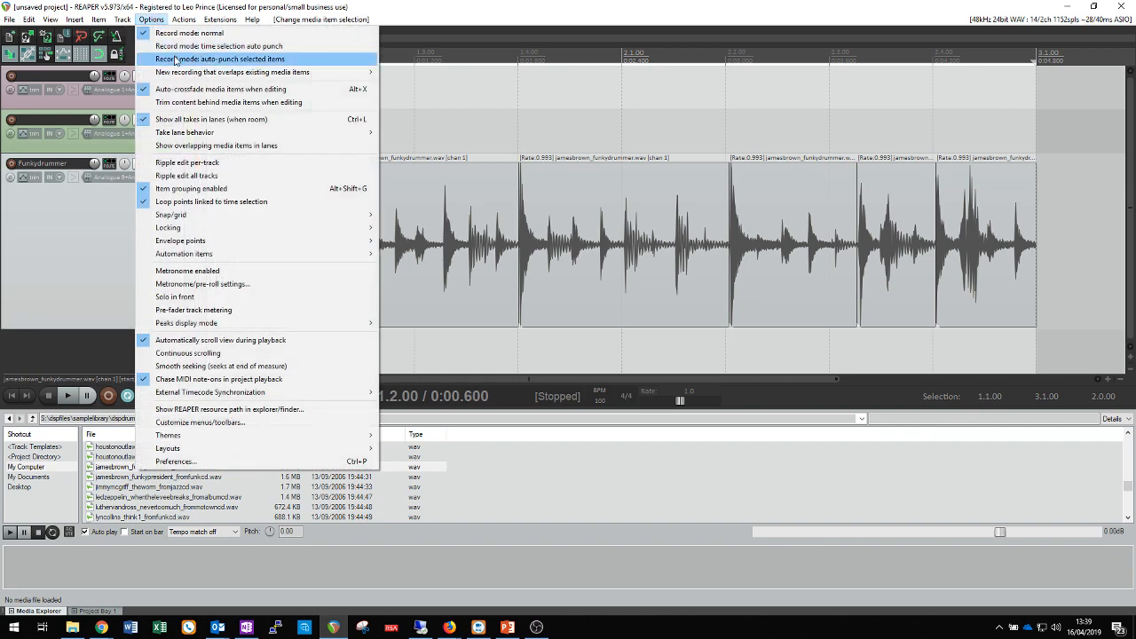
{"action": "left_click", "coordinate": [192, 464]}
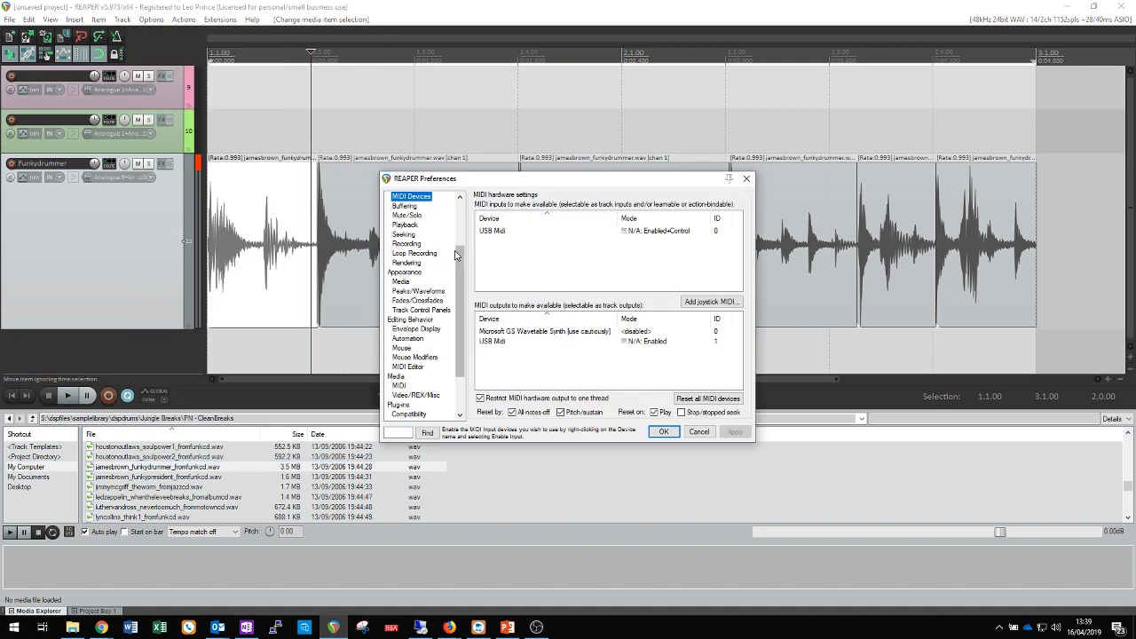
{"action": "key", "text": "Escape"}
Step: Set the grid line spacing to 1/16 in the snap/grid settings
{"action": "left_click", "coordinate": [151, 18]}
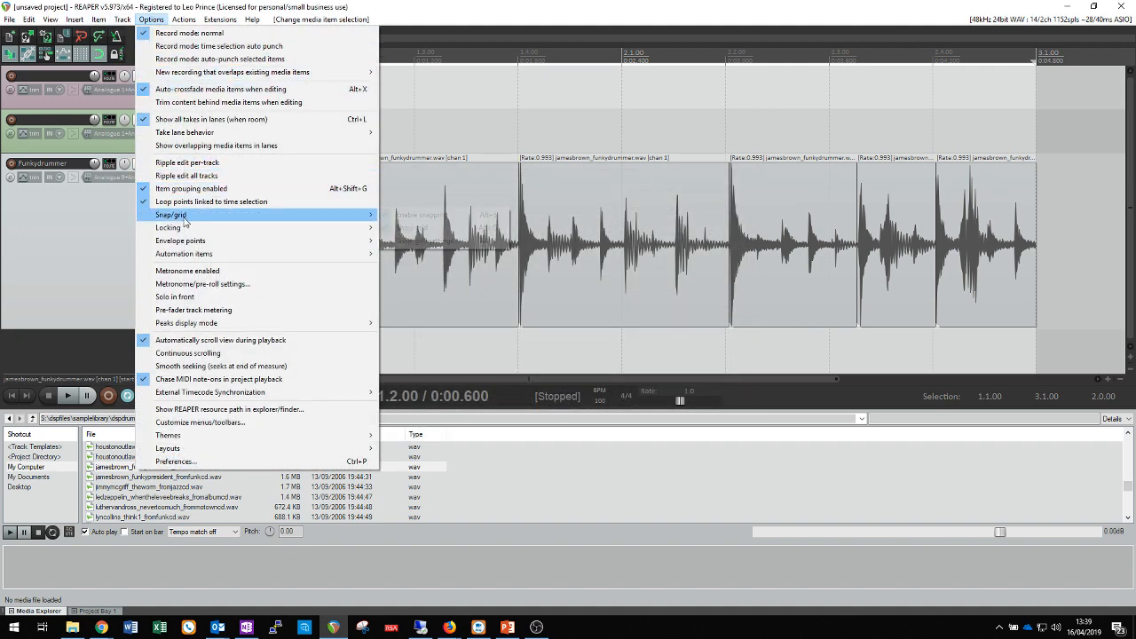
{"action": "mouse_move", "coordinate": [228, 216]}
{"action": "left_click", "coordinate": [426, 240]}
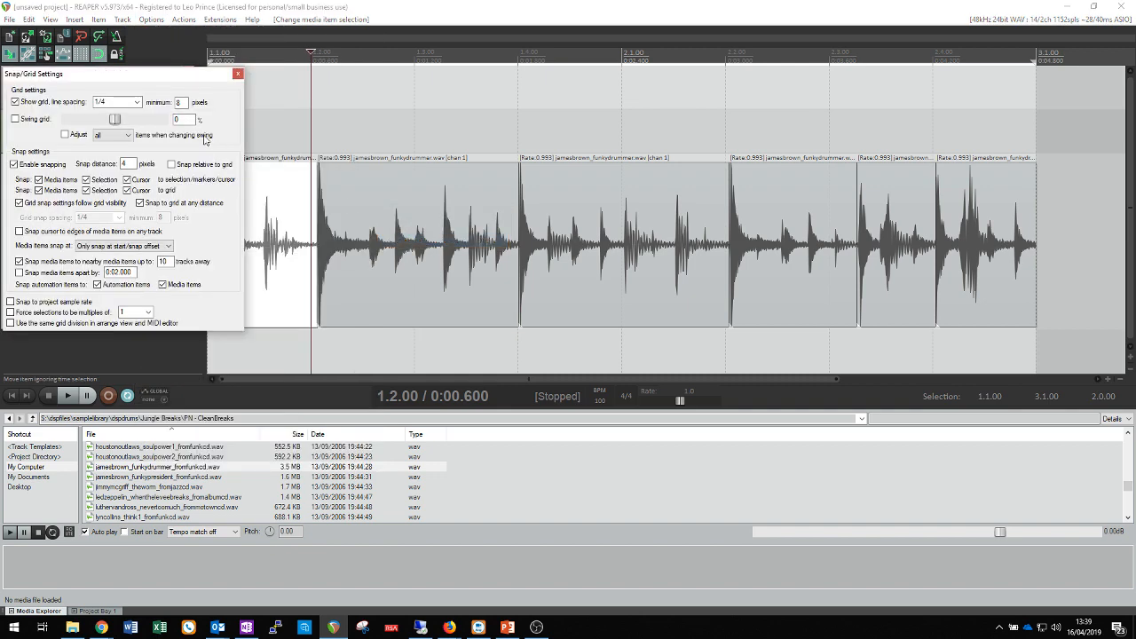
{"action": "left_click", "coordinate": [137, 103]}
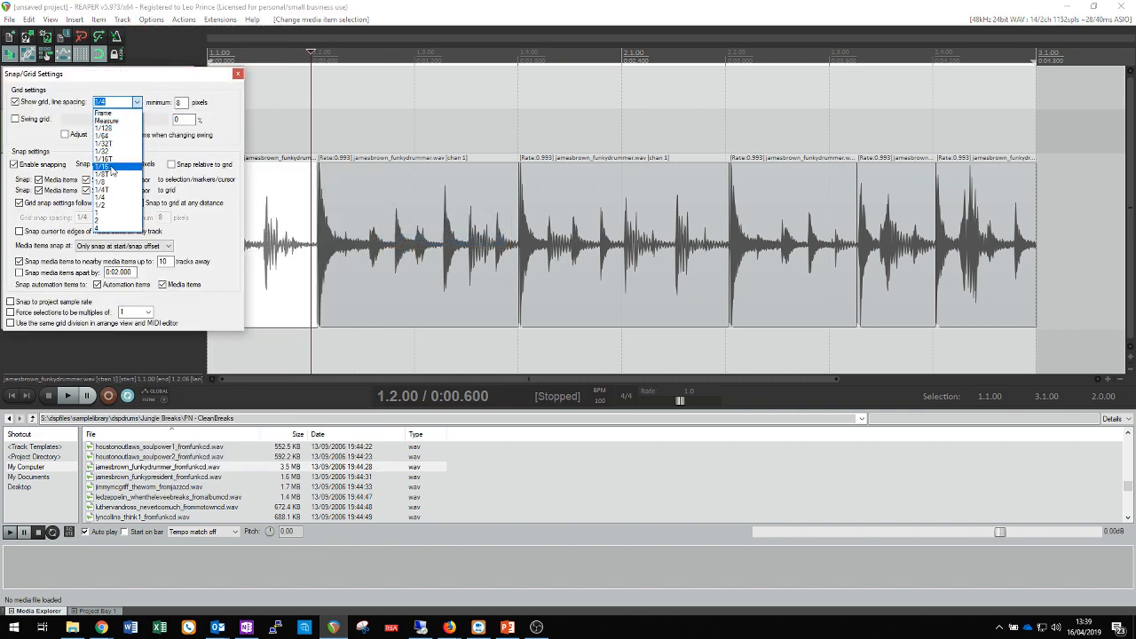
{"action": "left_click", "coordinate": [121, 162]}
{"action": "left_click", "coordinate": [237, 74]}
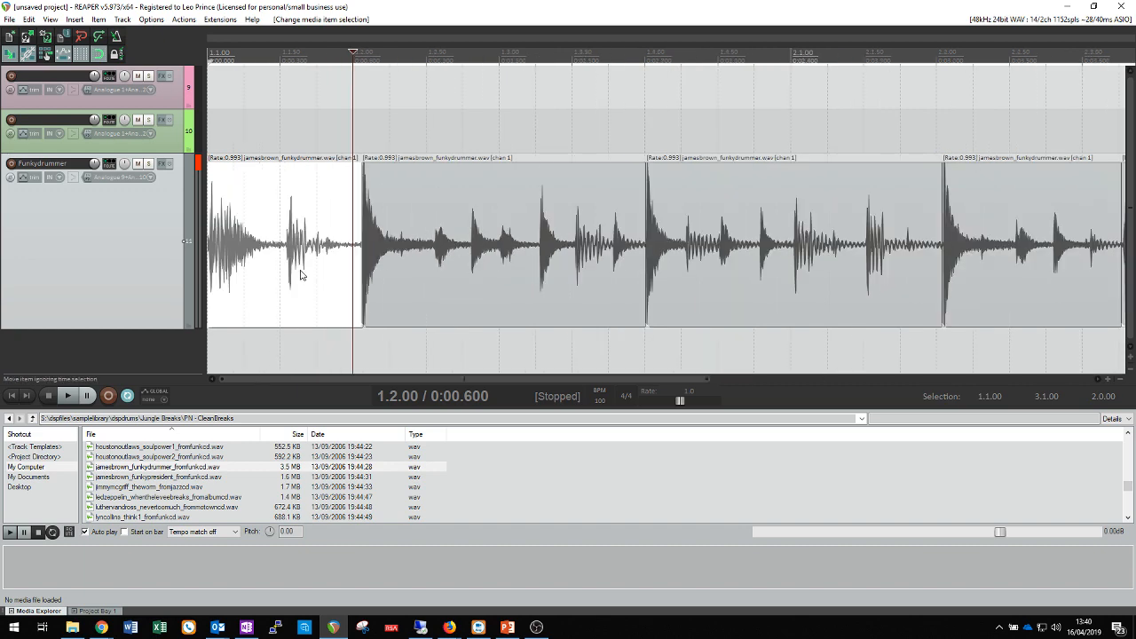
Step: Split the first slice at its second drum hit, then align the cut and the second piece to 1.1.50
{"action": "scroll", "coordinate": [306, 284], "scroll_direction": "up", "scroll_amount": 3}
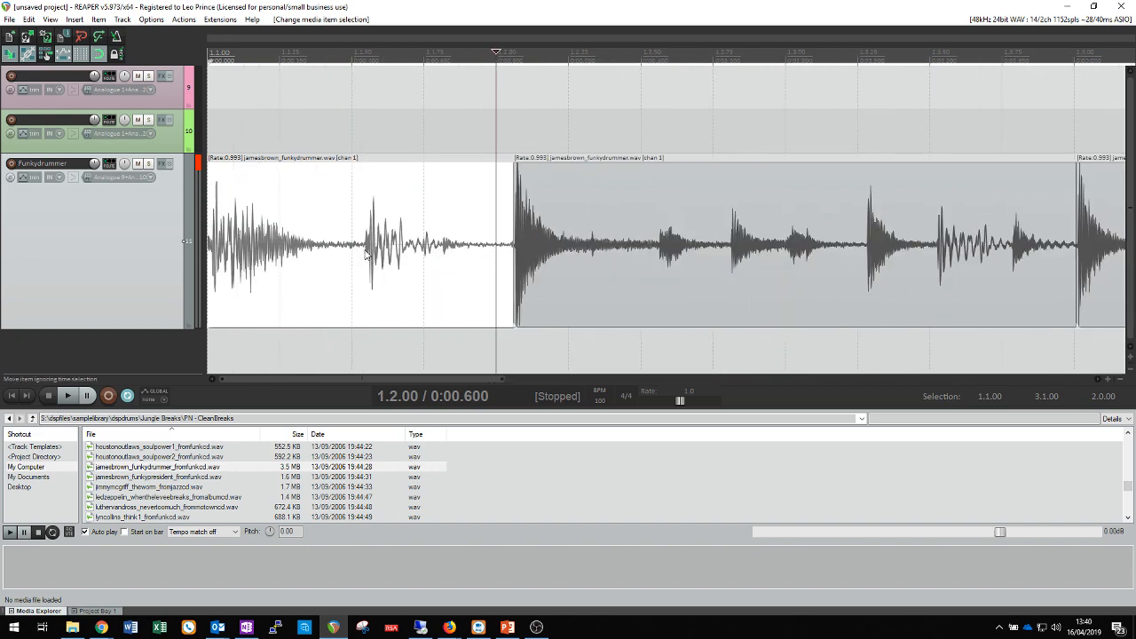
{"action": "key", "text": "alt+shift+s"}
{"action": "scroll", "coordinate": [367, 257], "scroll_direction": "down", "scroll_amount": 1}
{"action": "left_click", "coordinate": [357, 257]}
{"action": "left_click", "coordinate": [280, 277]}
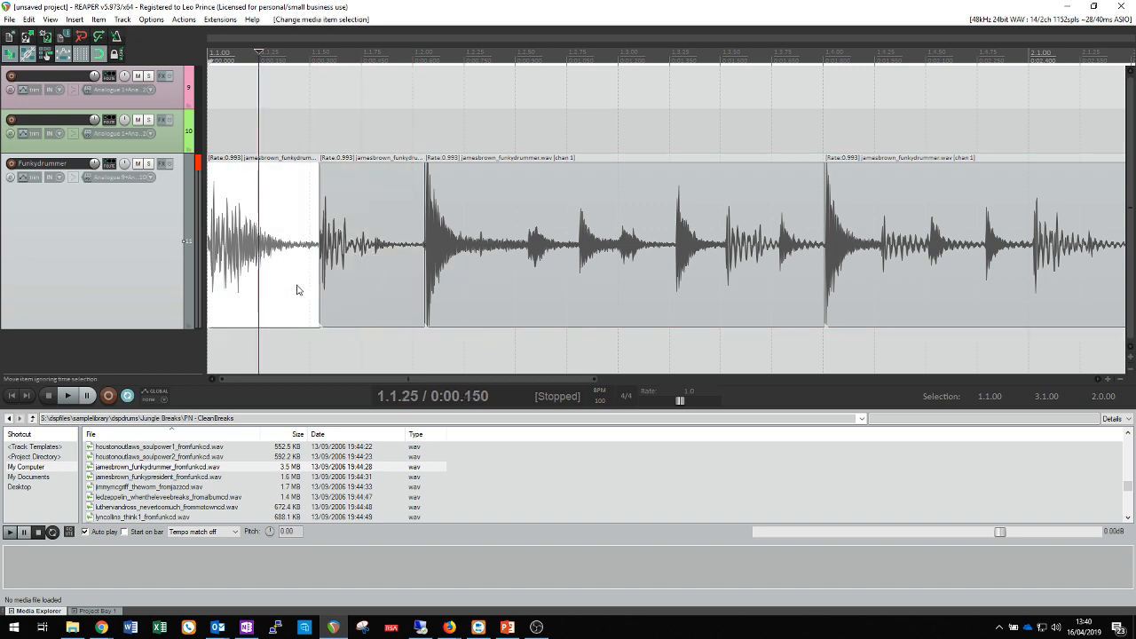
{"action": "left_click_drag", "start_coordinate": [363, 298], "coordinate": [413, 306]}
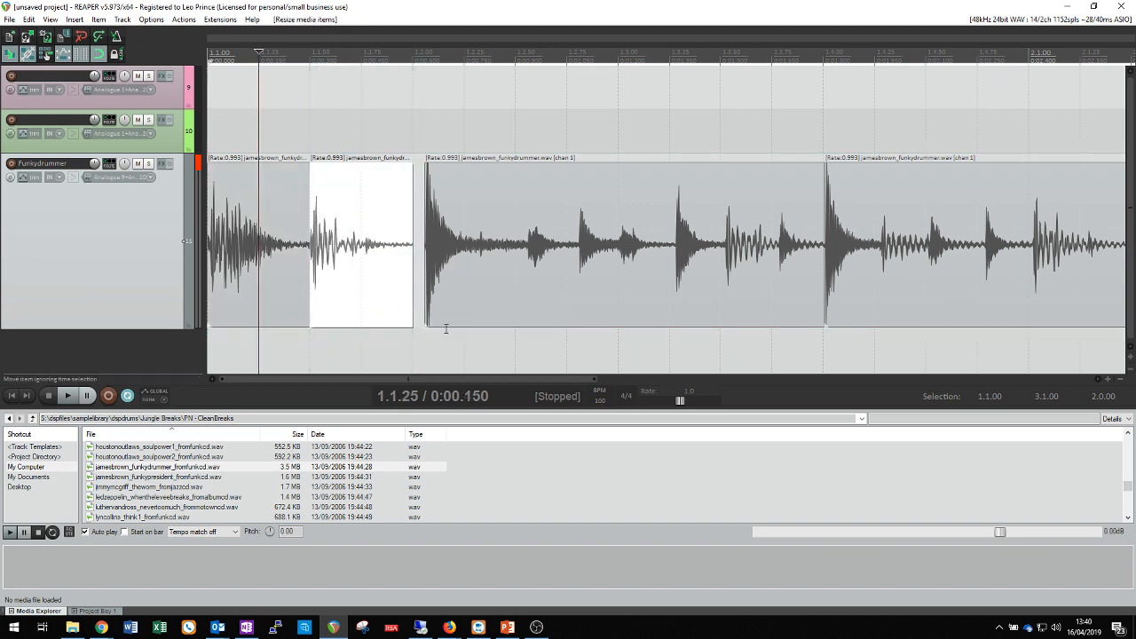
Step: Split the second large slice at each of its six later hits and move the large slice following it to 1.4.25
{"action": "left_click", "coordinate": [482, 276]}
{"action": "key", "text": "s"}
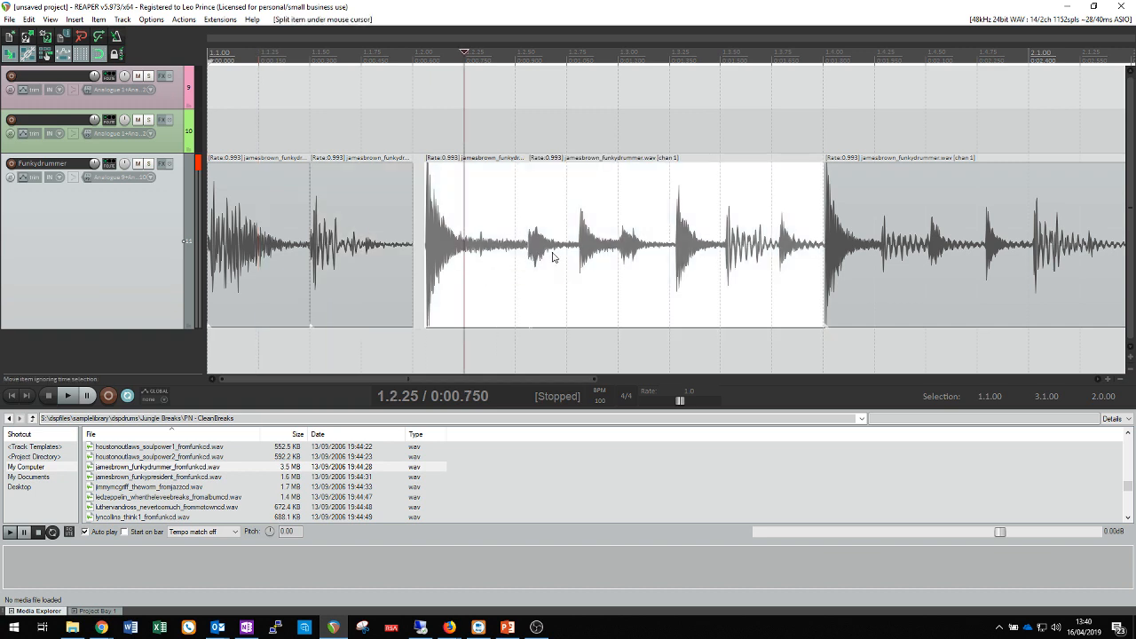
{"action": "key", "text": "s"}
{"action": "key", "text": "s"}
{"action": "key", "text": "s"}
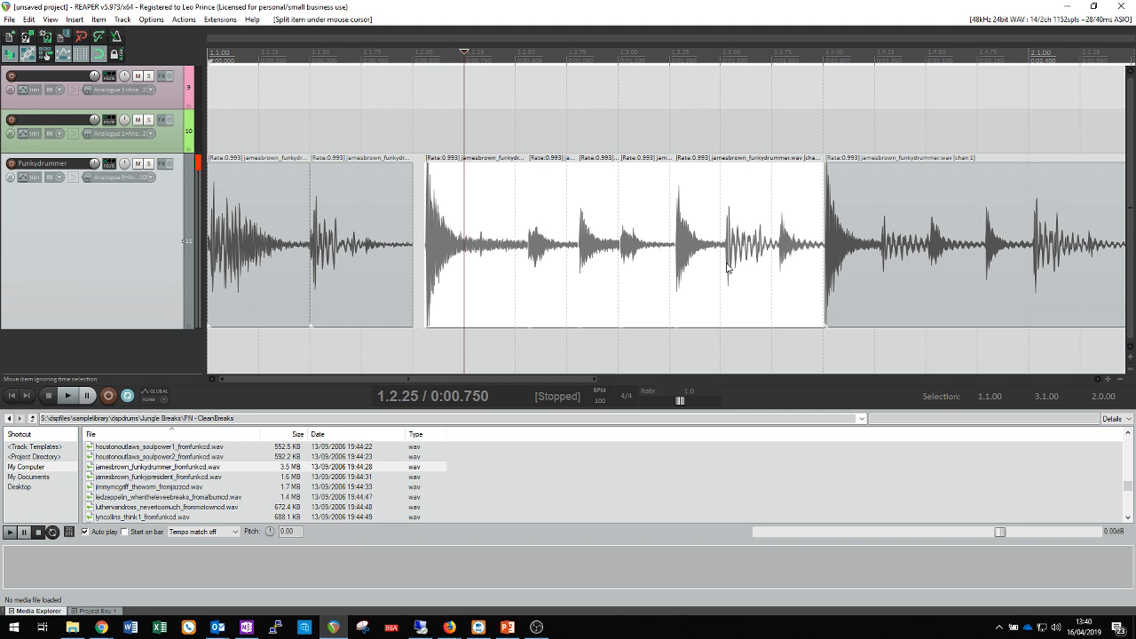
{"action": "key", "text": "s"}
{"action": "key", "text": "s"}
{"action": "left_click_drag", "start_coordinate": [843, 254], "coordinate": [894, 255]}
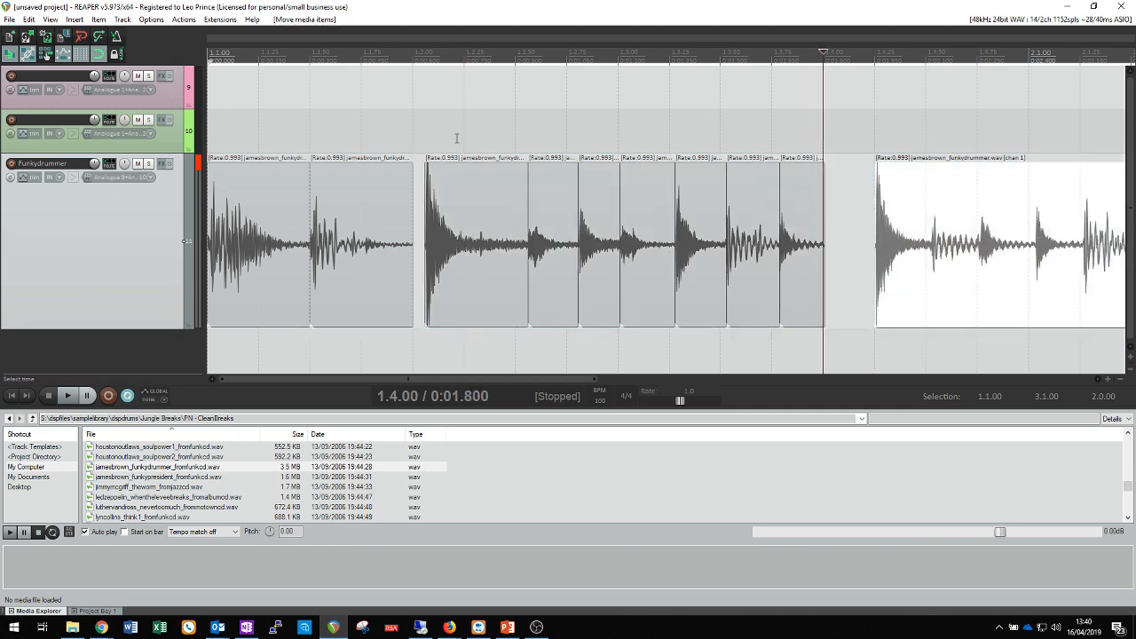
Step: Snap the tall-hit slice to 1.2.00 and move the six short slices after it together to 1.2.50
{"action": "key", "text": "Home"}
{"action": "key", "text": "space"}
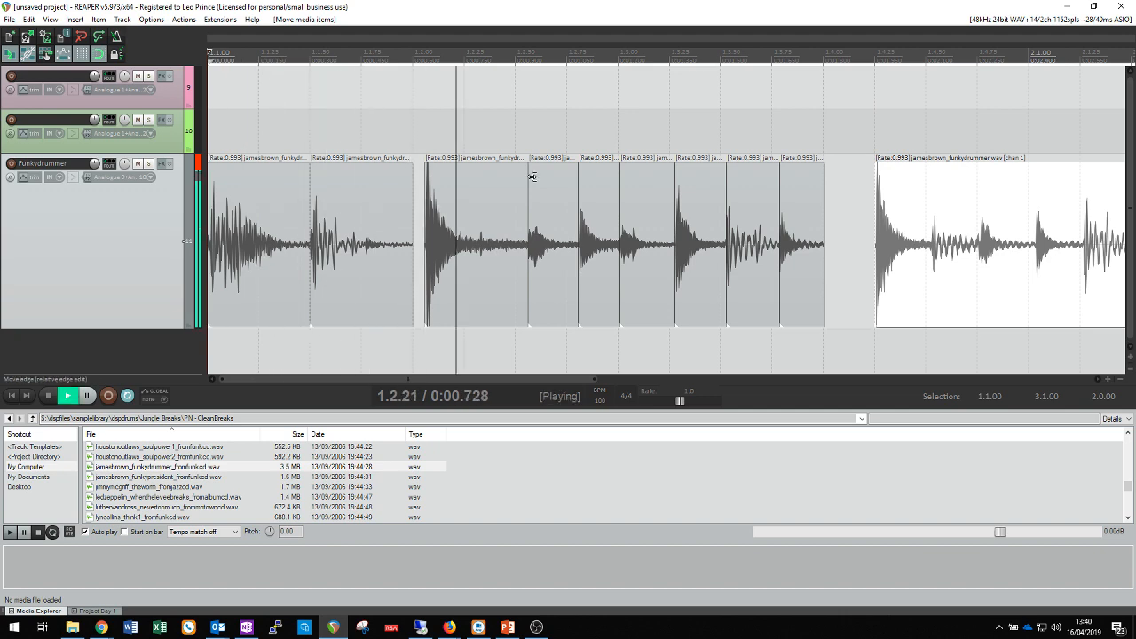
{"action": "key", "text": "space"}
{"action": "left_click_drag", "start_coordinate": [465, 232], "coordinate": [453, 232]}
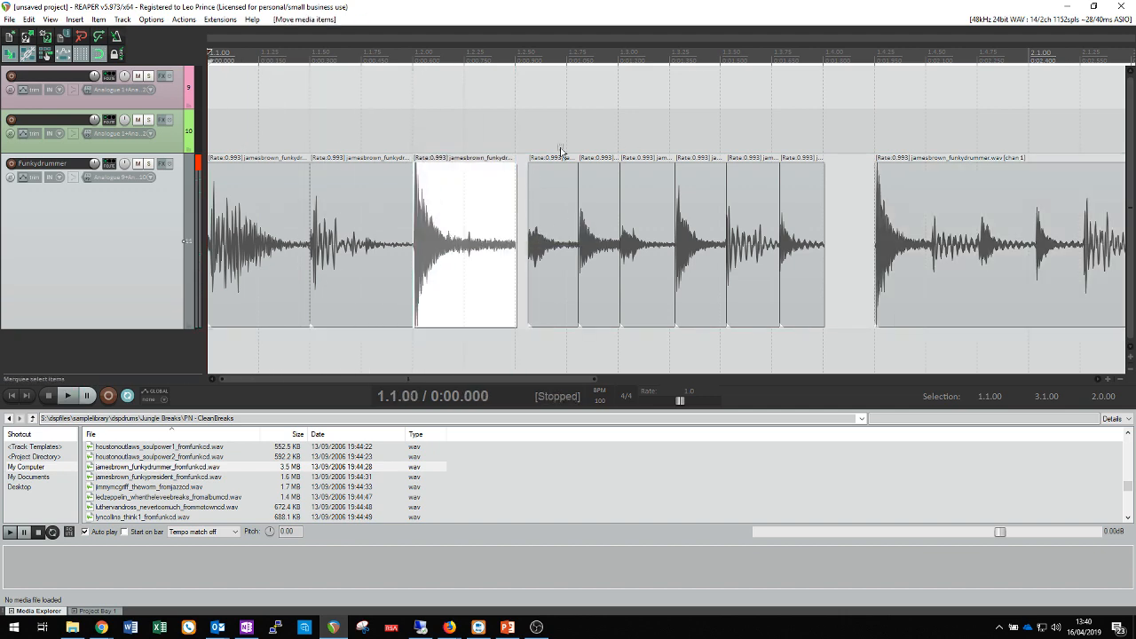
{"action": "left_click_drag", "start_coordinate": [561, 151], "coordinate": [822, 233]}
{"action": "mouse_move", "coordinate": [547, 271]}
{"action": "left_mouse_down"}
{"action": "mouse_move", "coordinate": [535, 269]}
{"action": "mouse_move", "coordinate": [545, 272]}
{"action": "left_mouse_up"}
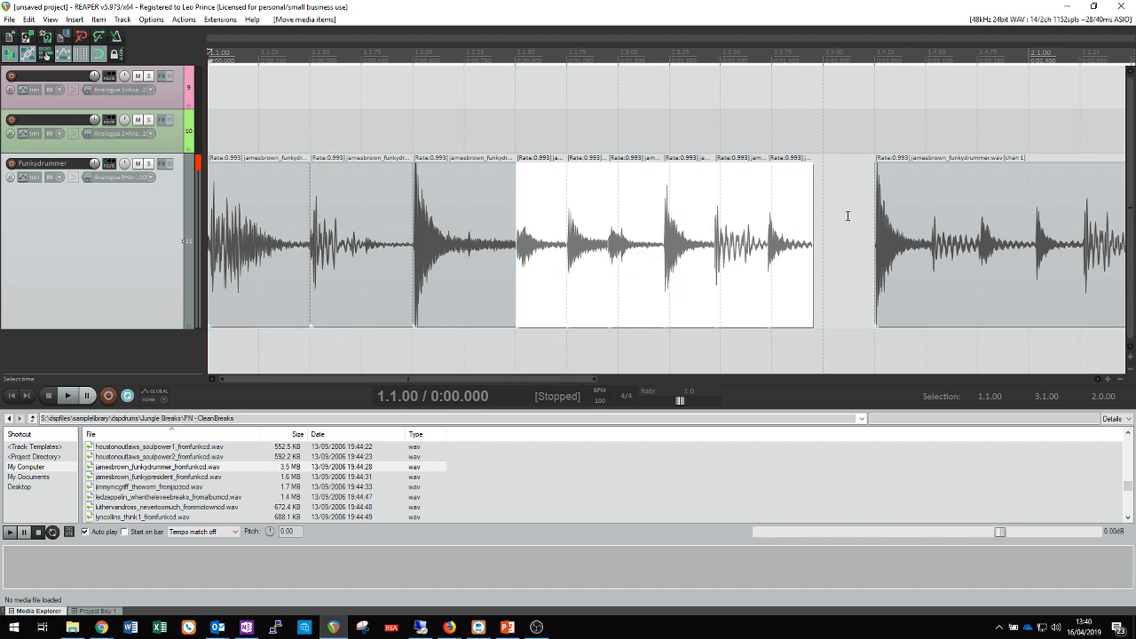
Step: Move the overlapping large slice back to 1.4.00 and trim its end to 2.2.00 while playing the loop
{"action": "scroll", "coordinate": [832, 214], "scroll_direction": "down", "scroll_amount": 3}
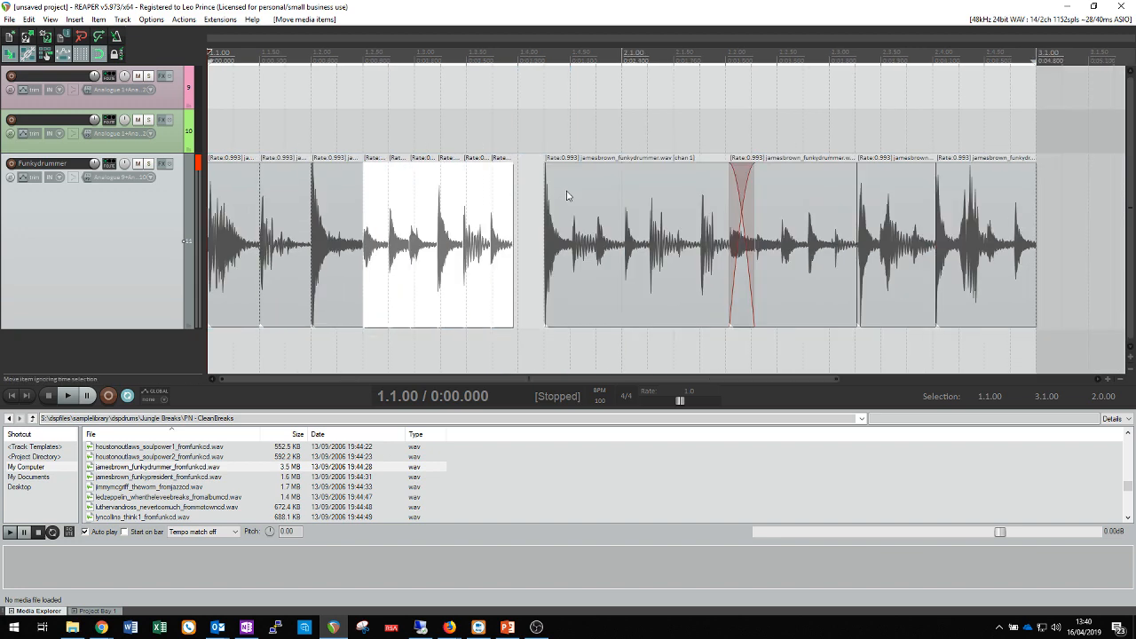
{"action": "left_click_drag", "start_coordinate": [612, 259], "coordinate": [584, 262]}
{"action": "key", "text": "space"}
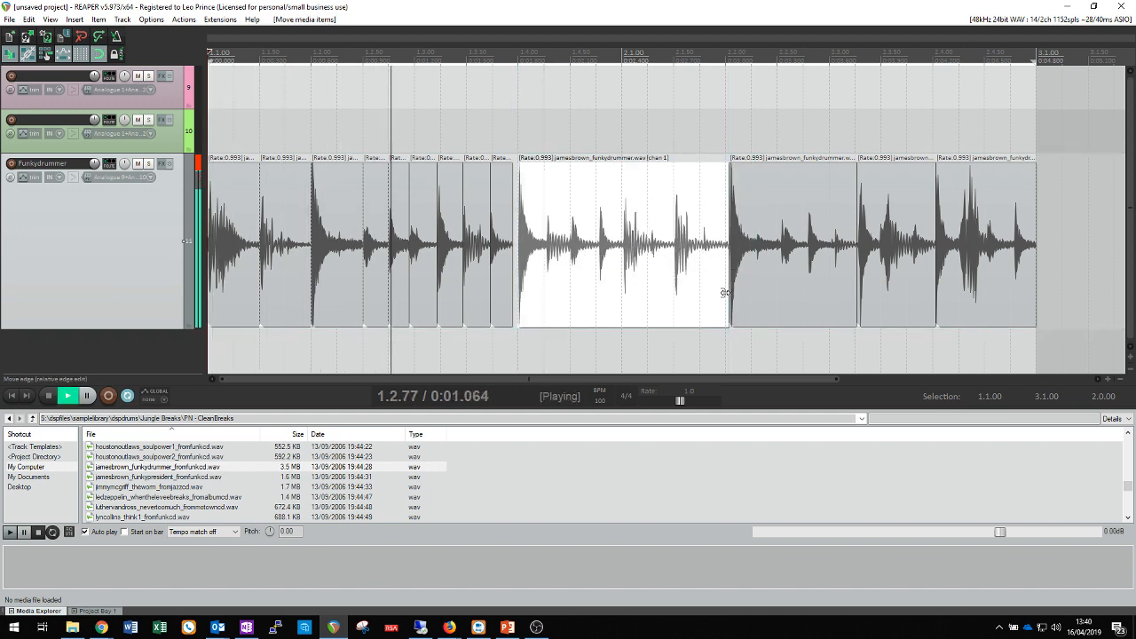
{"action": "left_click_drag", "start_coordinate": [728, 293], "coordinate": [721, 292]}
{"action": "key", "text": "space"}
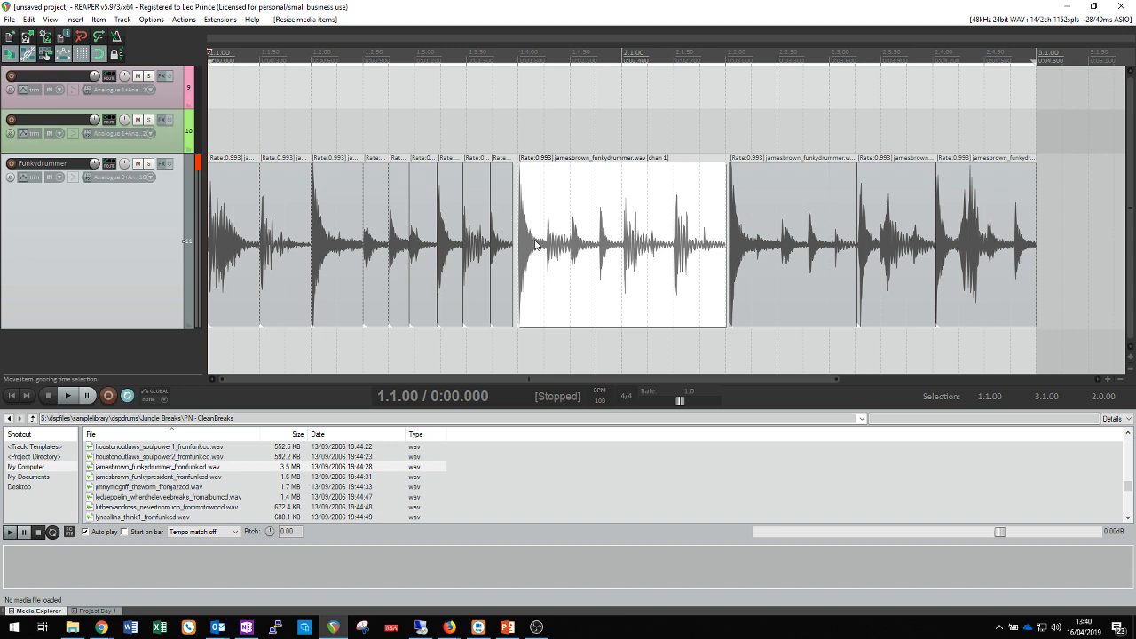
Step: Snap the next large slice to 2.2.00 and shift the slices behind it onto the nearest grid lines
{"action": "left_click_drag", "start_coordinate": [775, 224], "coordinate": [773, 221]}
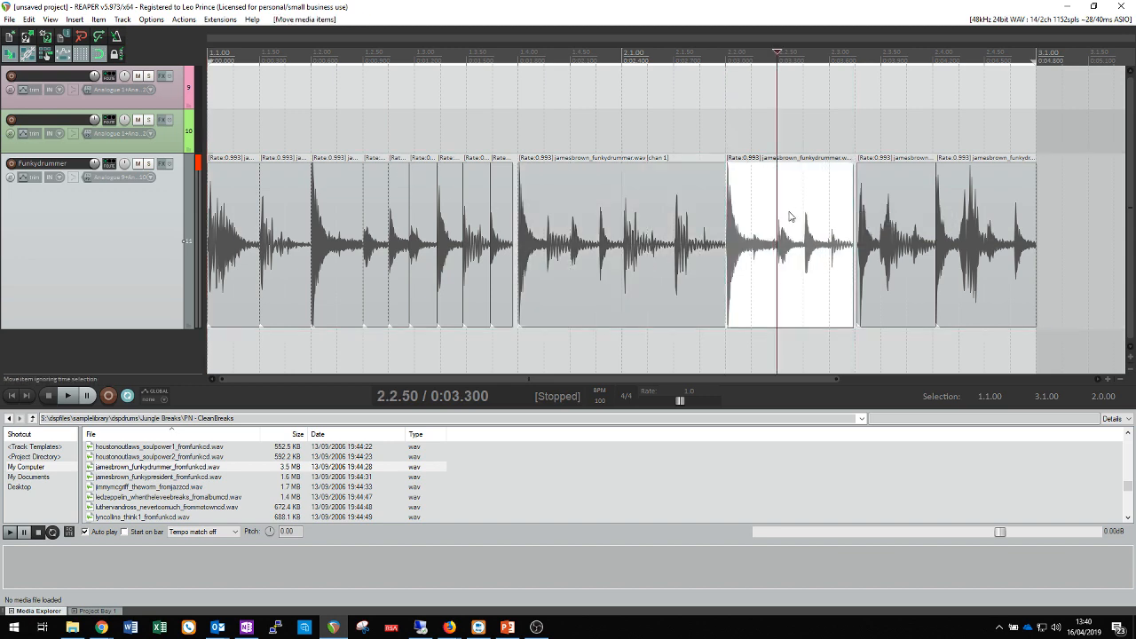
{"action": "left_click_drag", "start_coordinate": [891, 213], "coordinate": [968, 210]}
{"action": "scroll", "coordinate": [478, 242], "scroll_direction": "up", "scroll_amount": 5}
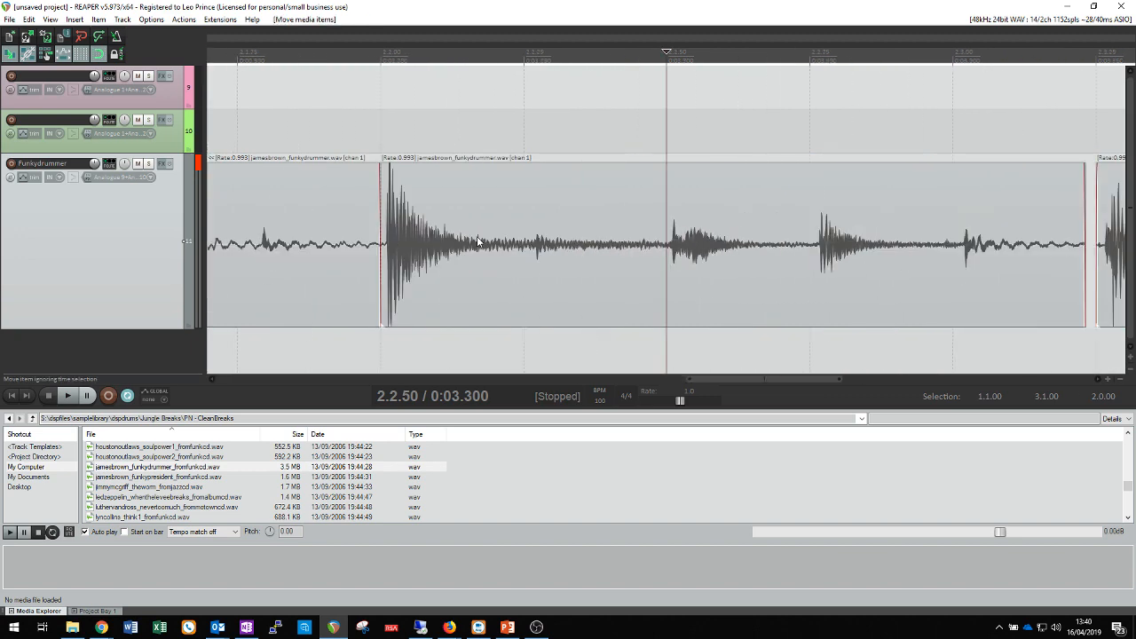
Step: Slip the first slice's audio slightly against 1.1.00 and play the loop from the start
{"action": "left_click_drag", "start_coordinate": [724, 376], "coordinate": [202, 359]}
{"action": "left_click_drag", "start_coordinate": [249, 224], "coordinate": [246, 242]}
{"action": "key", "text": "space"}
{"action": "key", "text": "space"}
{"action": "key", "text": "w"}
{"action": "key", "text": "space"}
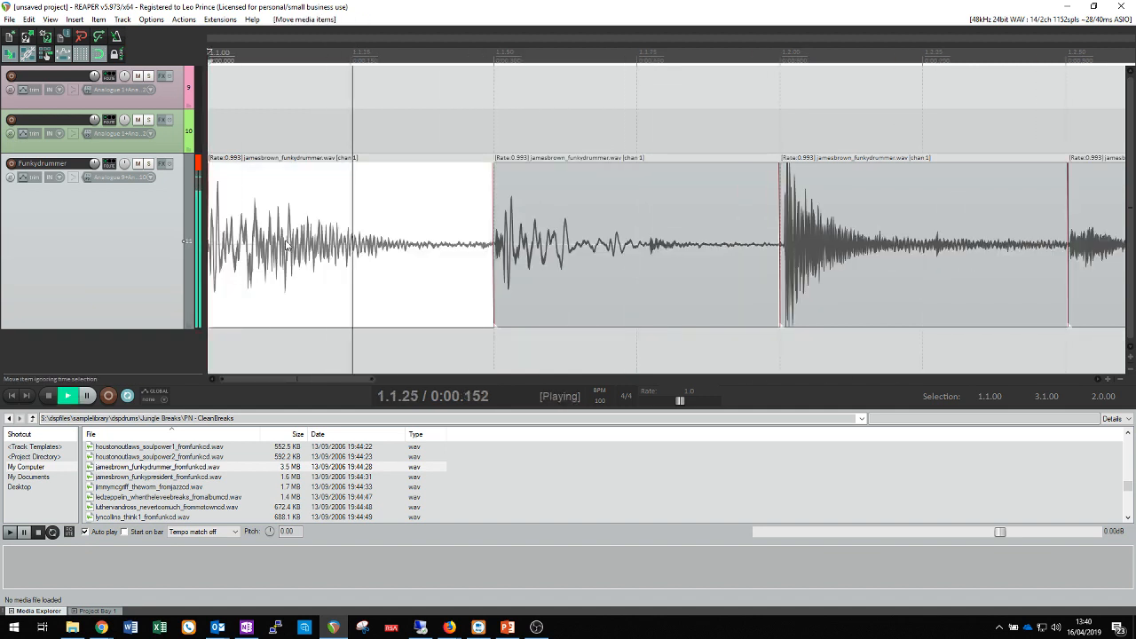
{"action": "key", "text": "space"}
Step: Slip the second slice's audio so its hit starts at 1.1.50
{"action": "left_click", "coordinate": [559, 252]}
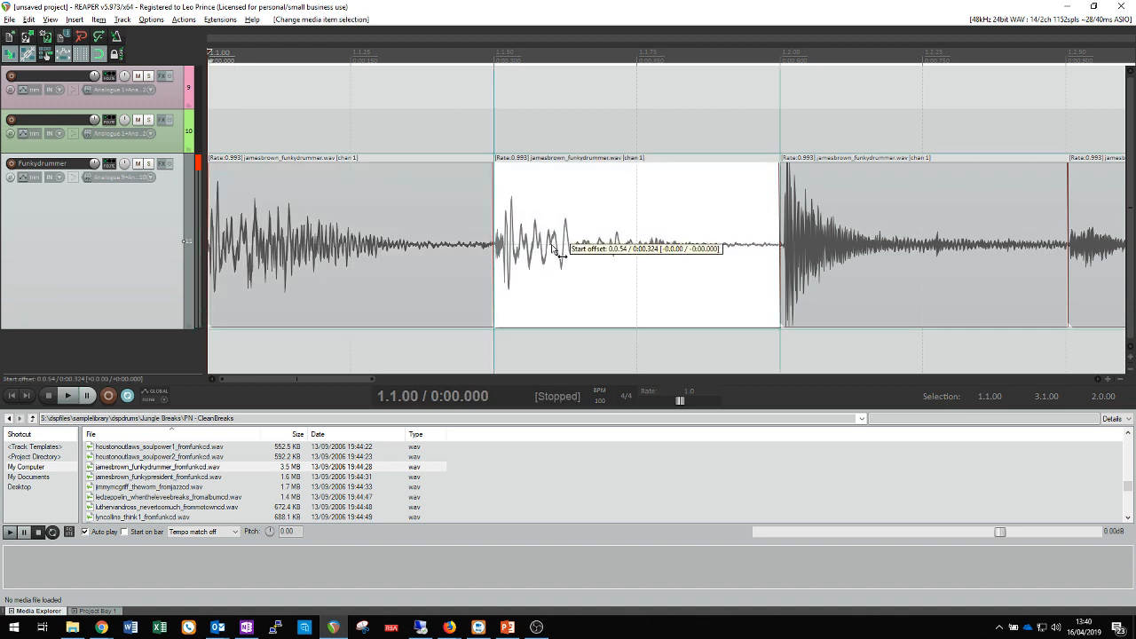
{"action": "left_click_drag", "start_coordinate": [552, 246], "coordinate": [542, 249]}
{"action": "scroll", "coordinate": [486, 168], "scroll_direction": "up", "scroll_amount": 1}
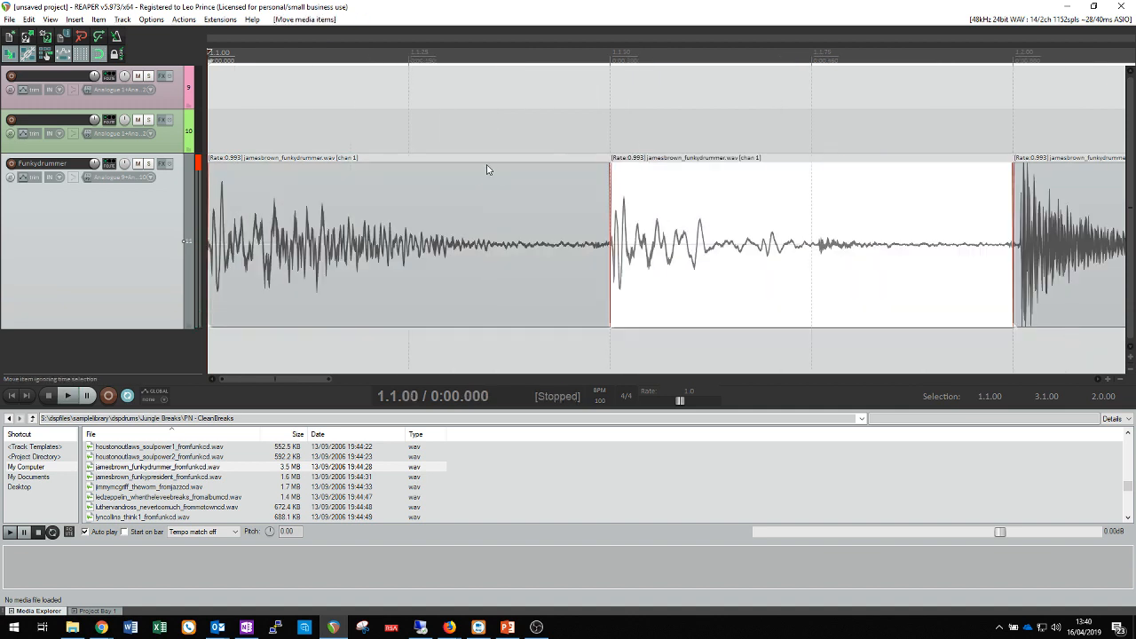
Step: Add a short fade-out to the end of the first slice, just before 1.1.50
{"action": "mouse_move", "coordinate": [608, 167]}
{"action": "left_mouse_down"}
{"action": "mouse_move", "coordinate": [647, 160]}
{"action": "mouse_move", "coordinate": [611, 160]}
{"action": "left_mouse_up"}
{"action": "left_click", "coordinate": [351, 198]}
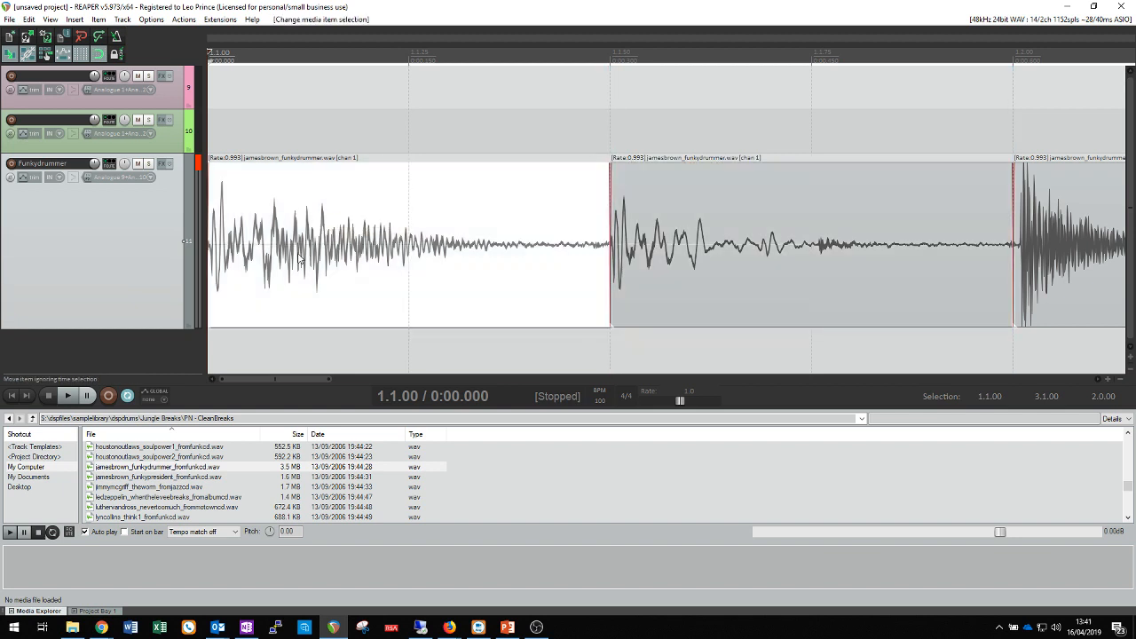
{"action": "left_click_drag", "start_coordinate": [606, 166], "coordinate": [572, 166]}
{"action": "scroll", "coordinate": [600, 251], "scroll_direction": "down", "scroll_amount": 2}
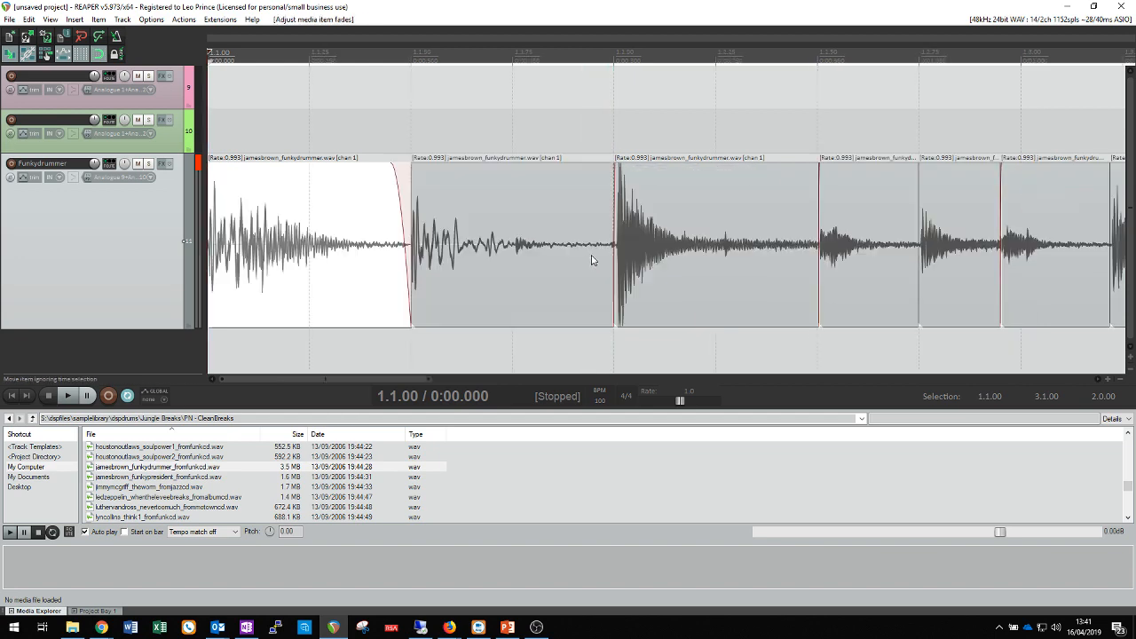
Step: Slip the tall-hit slice's audio so its hit starts at 1.2.00, adjust its fade-in and check the playback
{"action": "left_click", "coordinate": [541, 265]}
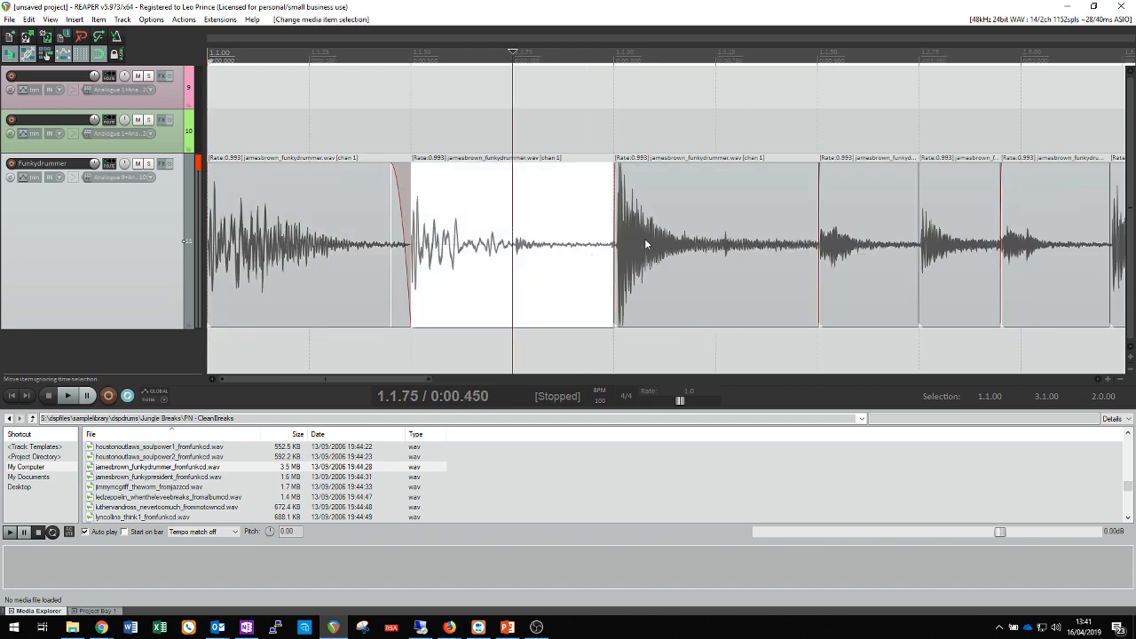
{"action": "left_click", "coordinate": [645, 244]}
{"action": "scroll", "coordinate": [639, 186], "scroll_direction": "up", "scroll_amount": 3}
{"action": "left_click_drag", "start_coordinate": [672, 167], "coordinate": [668, 166]}
{"action": "left_click_drag", "start_coordinate": [750, 241], "coordinate": [732, 240]}
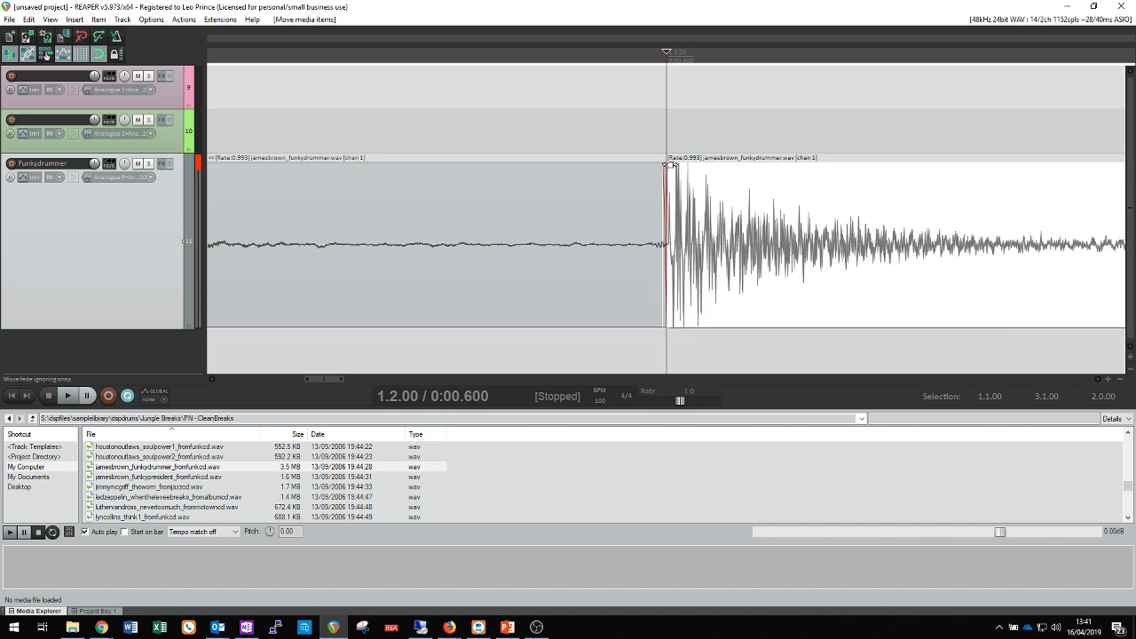
{"action": "left_click_drag", "start_coordinate": [670, 165], "coordinate": [672, 166]}
{"action": "scroll", "coordinate": [709, 229], "scroll_direction": "down", "scroll_amount": 6}
{"action": "key", "text": "w"}
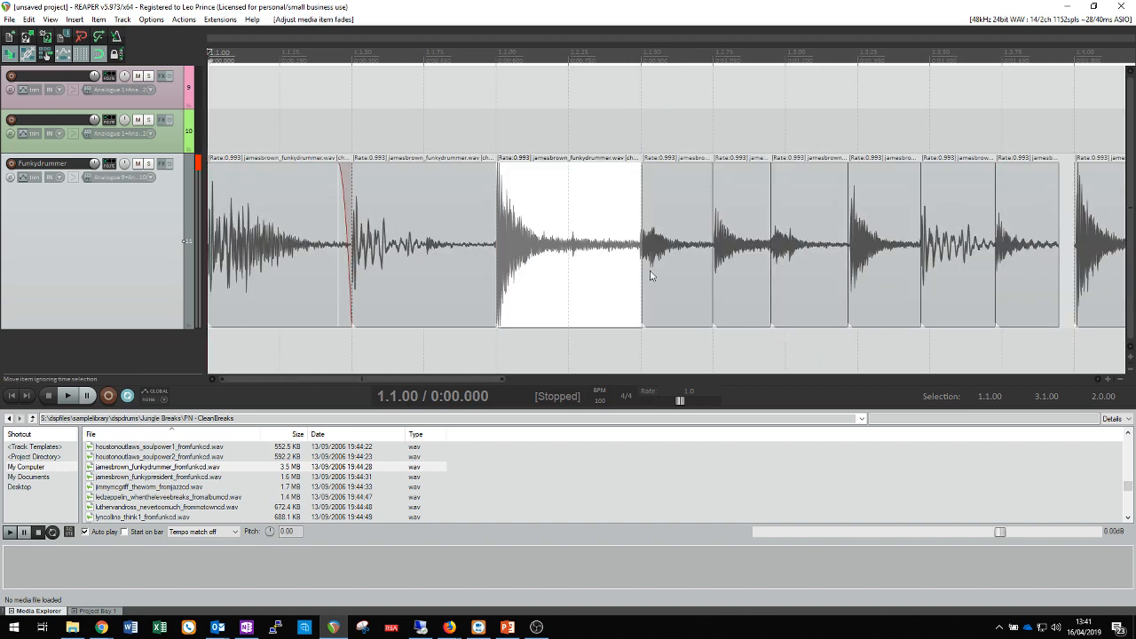
{"action": "key", "text": "space"}
{"action": "key", "text": "space"}
Step: Trim the end of the tall-hit slice to 1.2.50 and give it a short fade-out
{"action": "left_click", "coordinate": [585, 241]}
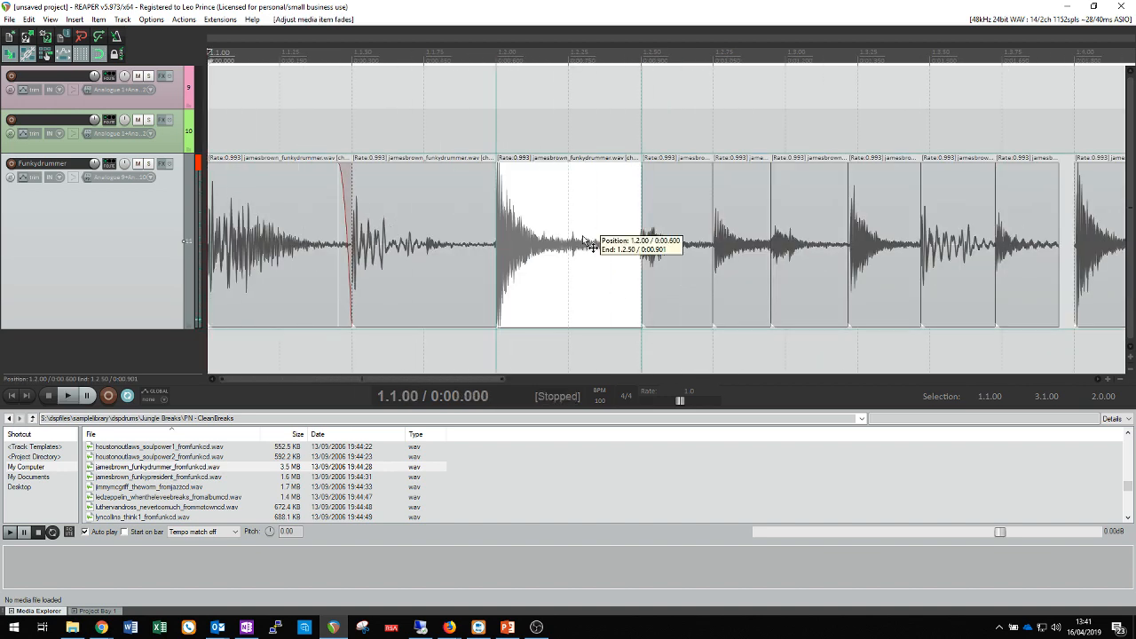
{"action": "scroll", "coordinate": [657, 314], "scroll_direction": "up", "scroll_amount": 2}
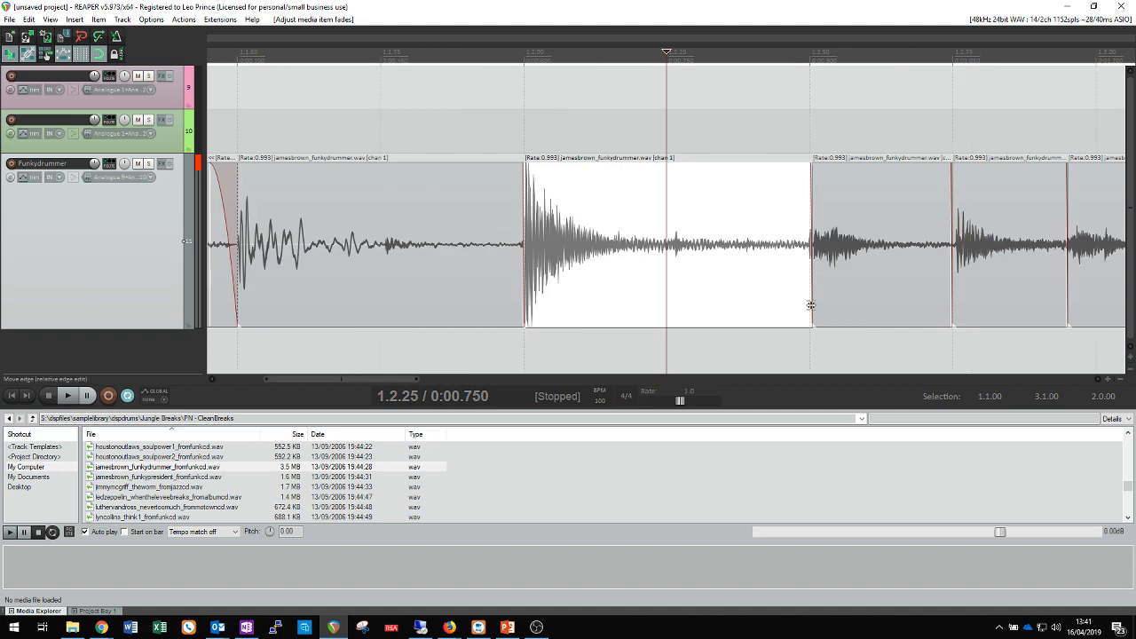
{"action": "mouse_move", "coordinate": [811, 311]}
{"action": "left_mouse_down"}
{"action": "mouse_move", "coordinate": [796, 308]}
{"action": "mouse_move", "coordinate": [810, 302]}
{"action": "left_mouse_up"}
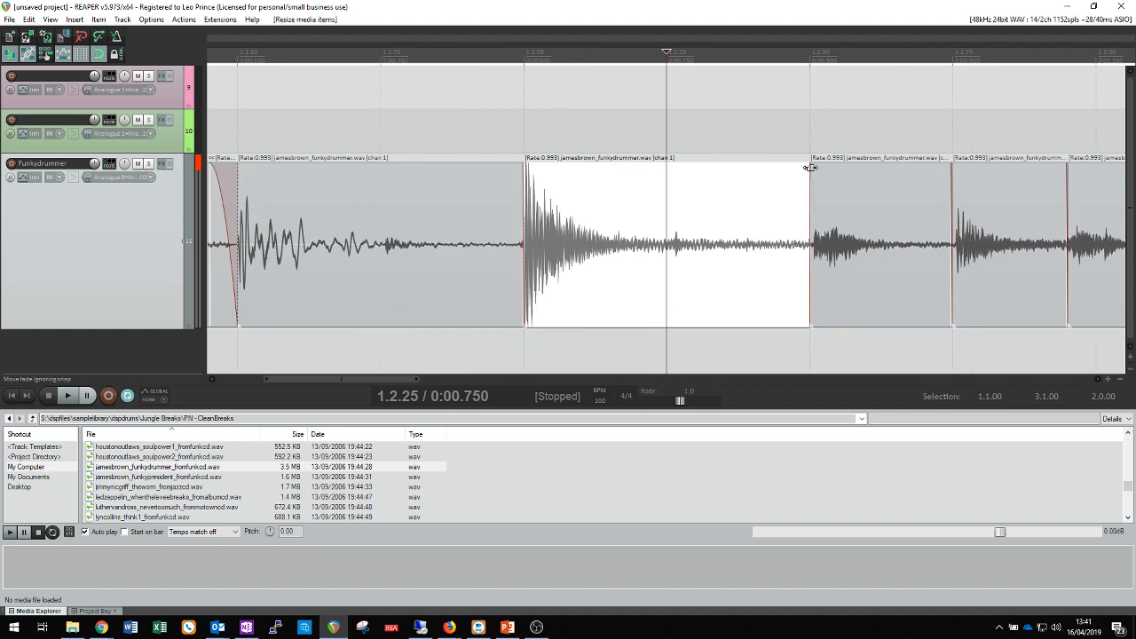
{"action": "left_click_drag", "start_coordinate": [803, 167], "coordinate": [782, 171]}
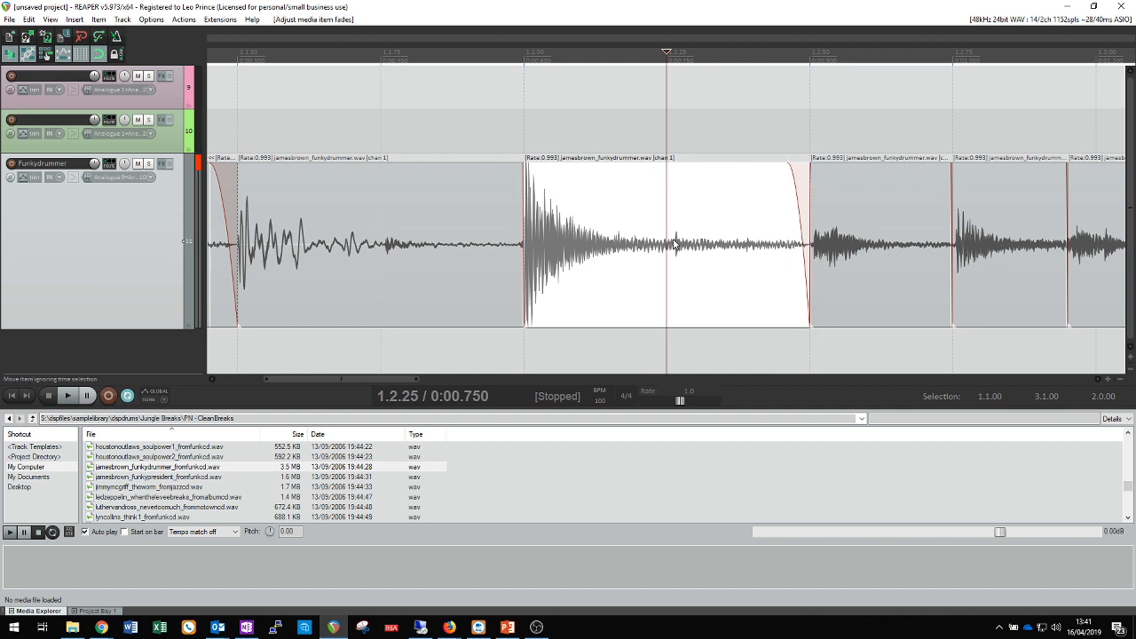
{"action": "scroll", "coordinate": [834, 296], "scroll_direction": "down", "scroll_amount": 2}
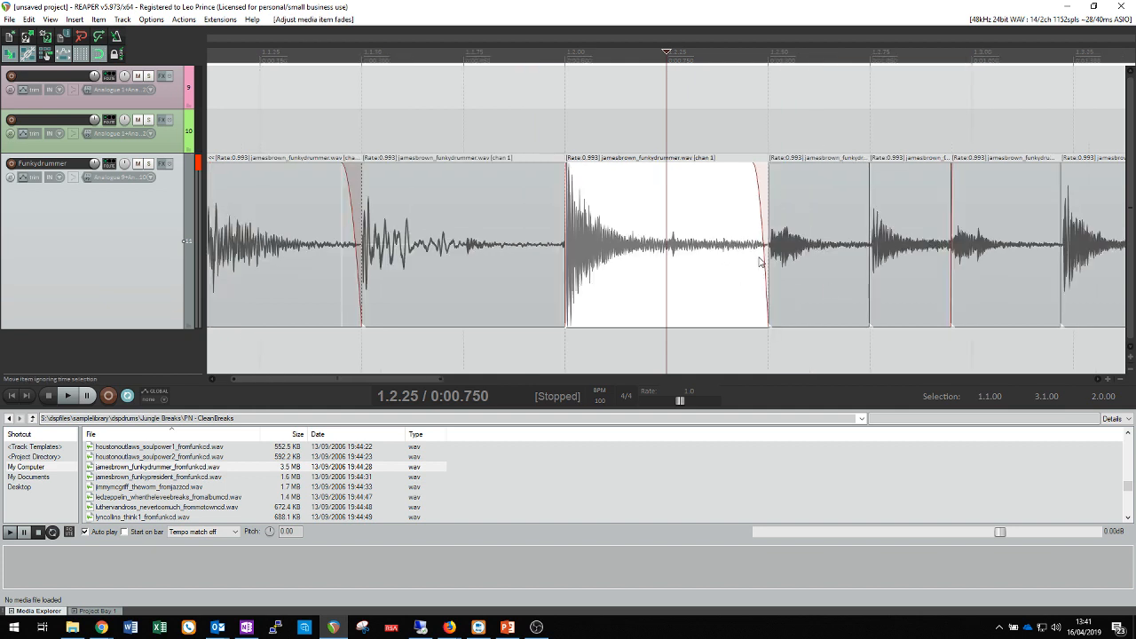
Step: Nudge the three short slices between 1.2.50 and 1.3.00 against the grid and play the loop
{"action": "left_click_drag", "start_coordinate": [801, 271], "coordinate": [799, 278]}
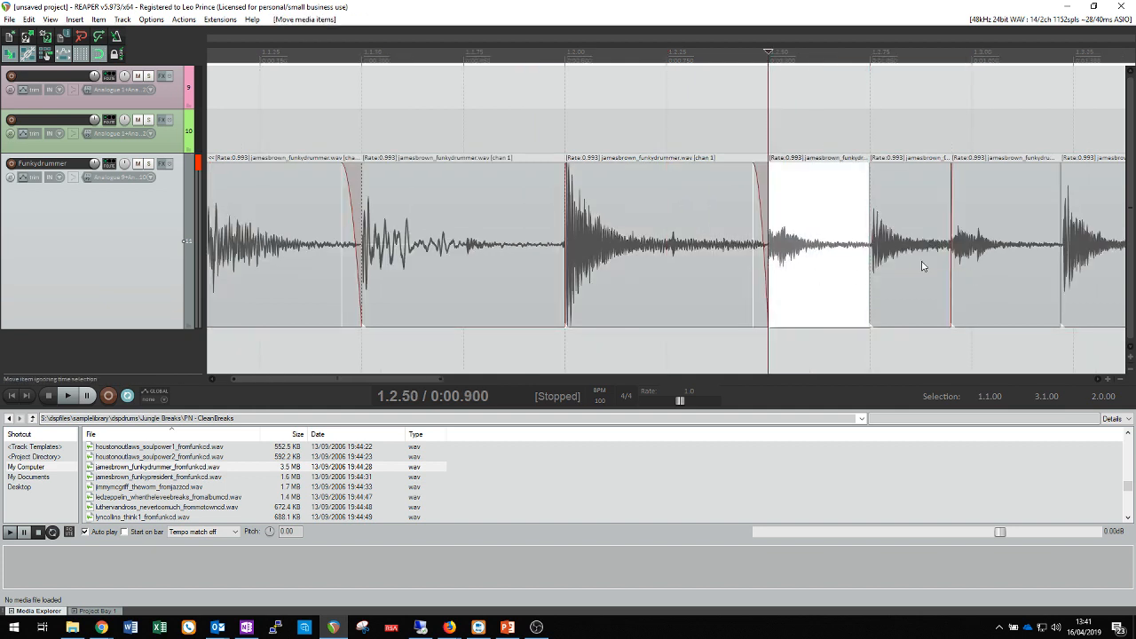
{"action": "left_click_drag", "start_coordinate": [920, 250], "coordinate": [905, 258]}
{"action": "left_click", "coordinate": [987, 260]}
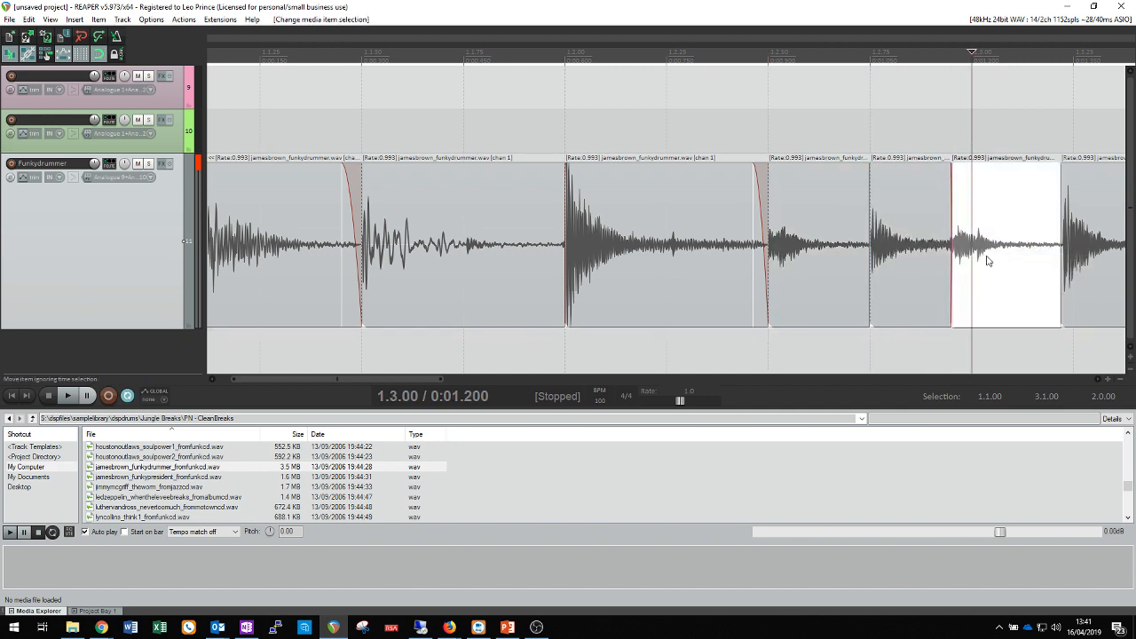
{"action": "mouse_move", "coordinate": [986, 266]}
{"action": "left_mouse_down"}
{"action": "mouse_move", "coordinate": [1014, 263]}
{"action": "mouse_move", "coordinate": [1003, 264]}
{"action": "left_mouse_up"}
{"action": "key", "text": "space"}
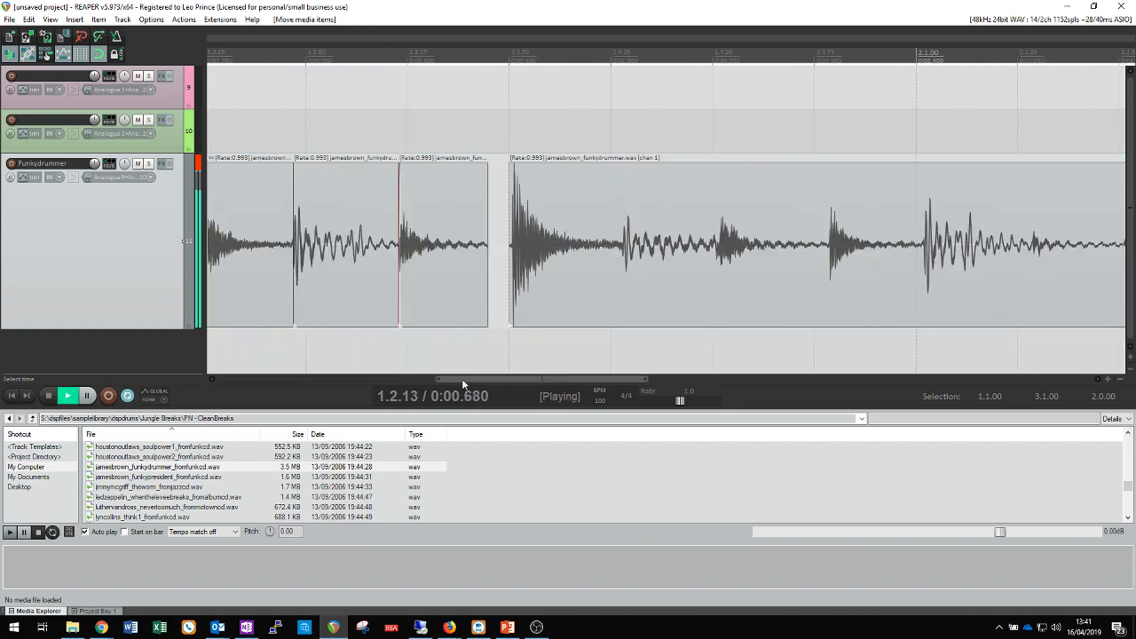
{"action": "key", "text": "space"}
Step: Slip the large slice's audio so its first hit starts exactly at 1.4.00
{"action": "left_click", "coordinate": [563, 271]}
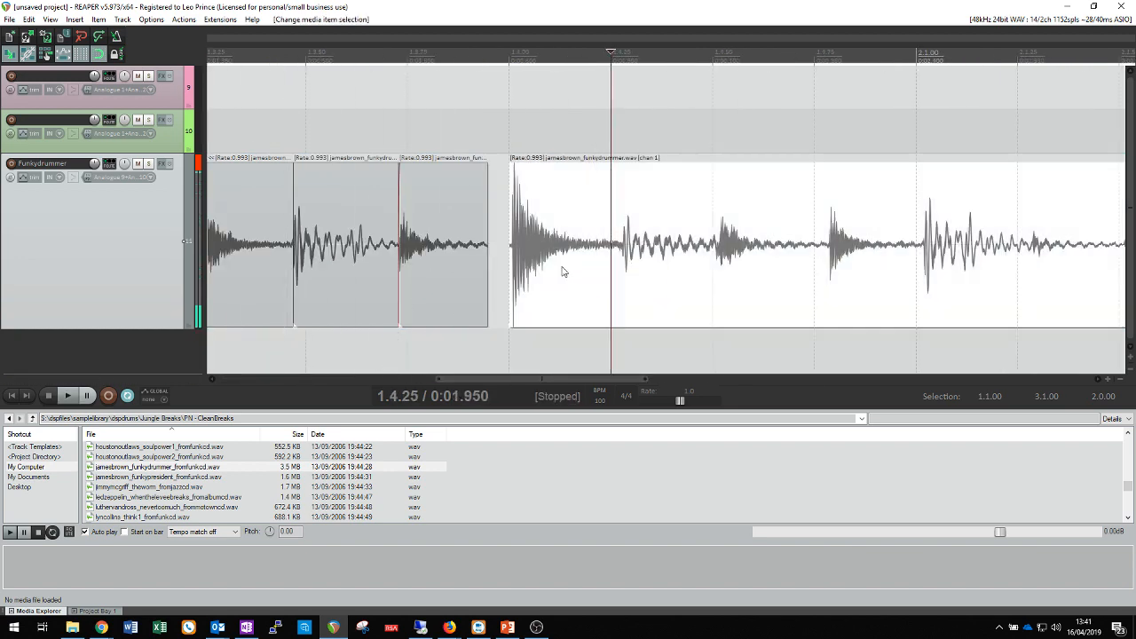
{"action": "left_click_drag", "start_coordinate": [563, 271], "coordinate": [568, 275]}
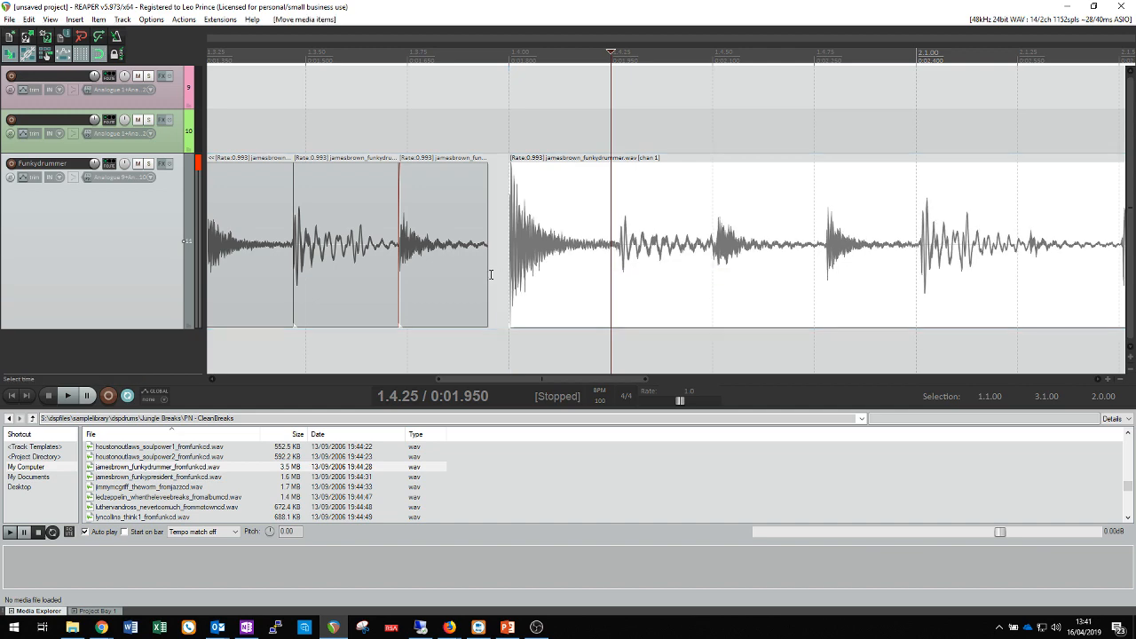
{"action": "scroll", "coordinate": [494, 279], "scroll_direction": "up", "scroll_amount": 3}
Step: Move the last three short slices before the large slice to 1.3.25, 1.3.50 and 1.3.75
{"action": "left_click_drag", "start_coordinate": [545, 378], "coordinate": [471, 381]}
{"action": "scroll", "coordinate": [414, 297], "scroll_direction": "down", "scroll_amount": 1}
{"action": "scroll", "coordinate": [415, 302], "scroll_direction": "down", "scroll_amount": 1}
{"action": "mouse_move", "coordinate": [484, 245]}
{"action": "left_mouse_down"}
{"action": "mouse_move", "coordinate": [512, 250]}
{"action": "mouse_move", "coordinate": [506, 241]}
{"action": "left_mouse_up"}
{"action": "left_click_drag", "start_coordinate": [433, 241], "coordinate": [446, 240]}
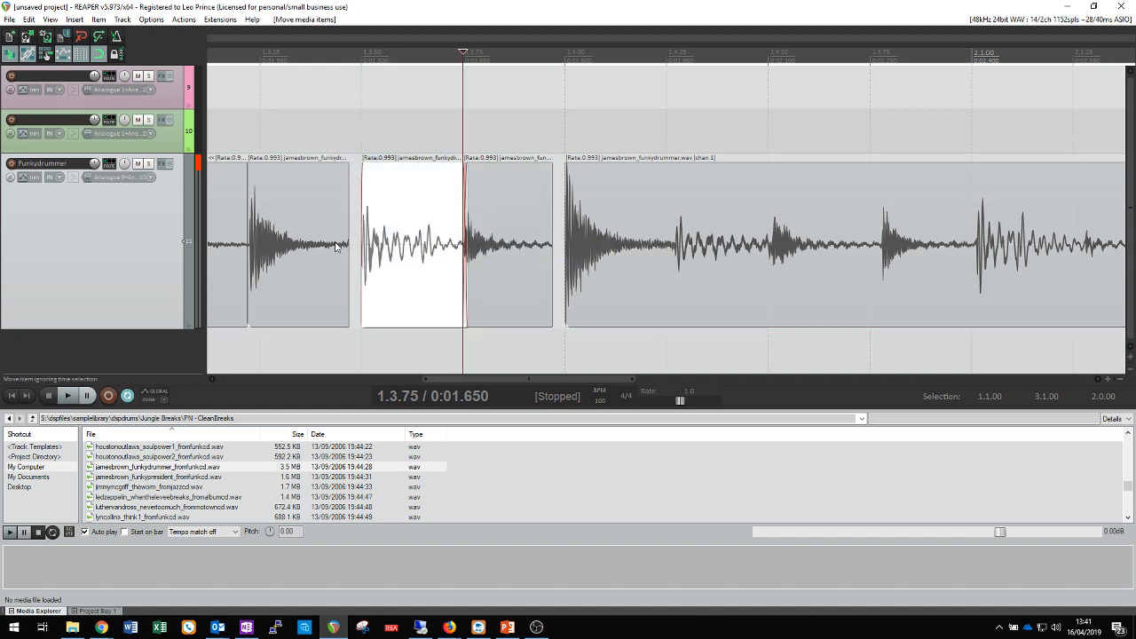
{"action": "left_click_drag", "start_coordinate": [327, 245], "coordinate": [341, 246]}
Step: Play the loop from the start to check the timing of the aligned slices
{"action": "key", "text": "Home"}
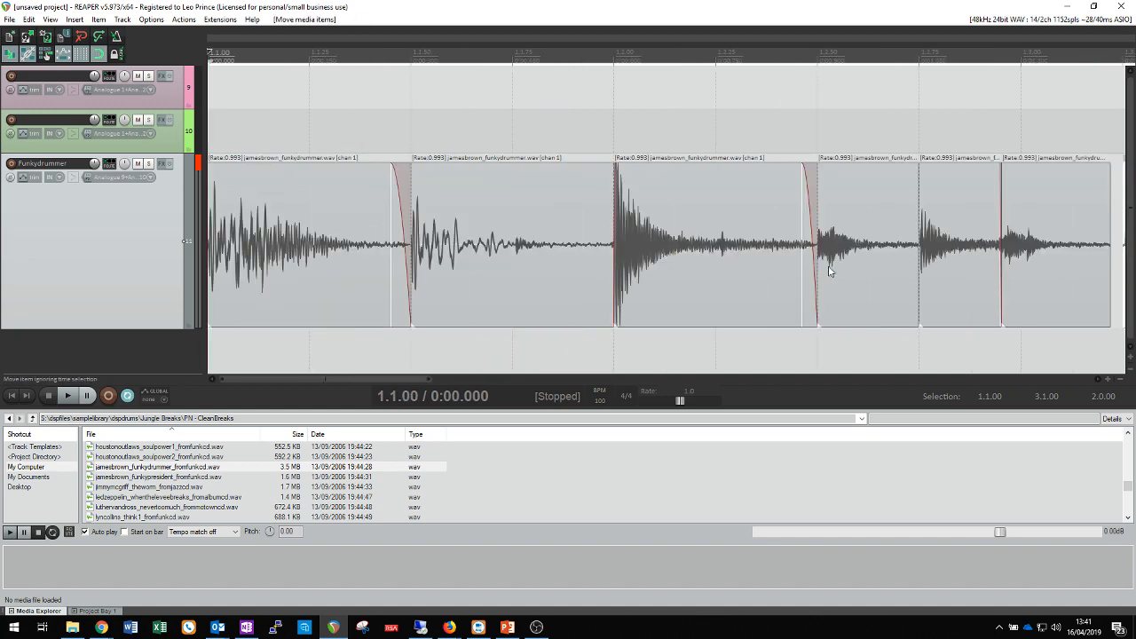
{"action": "key", "text": "space"}
{"action": "key", "text": "space"}
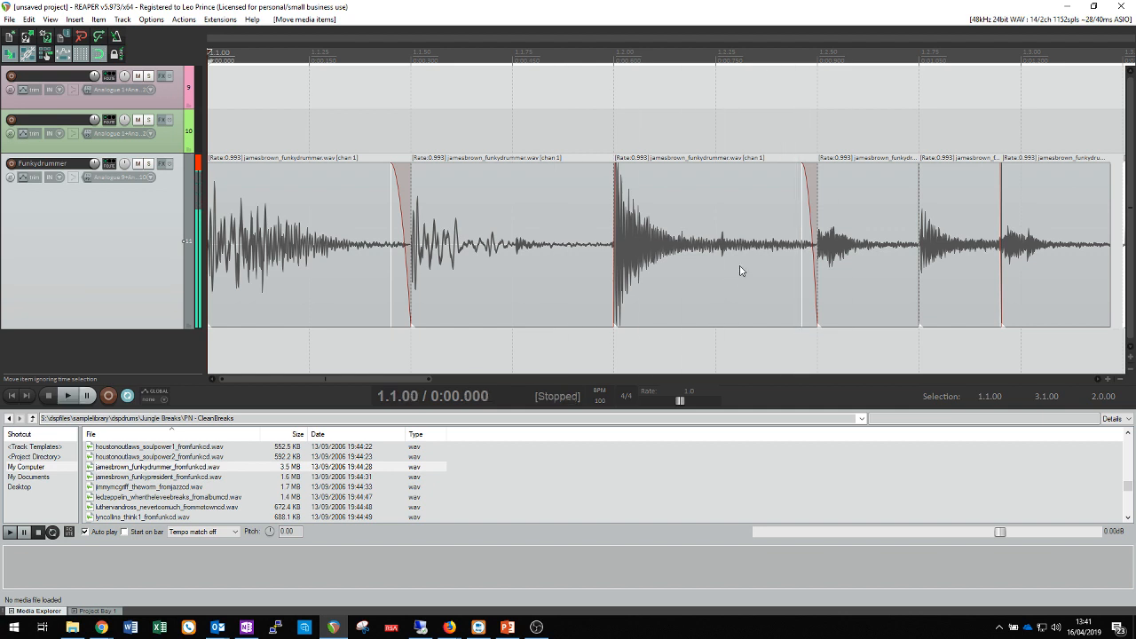
{"action": "key", "text": "space"}
{"action": "scroll", "coordinate": [741, 267], "scroll_direction": "down", "scroll_amount": 2}
{"action": "left_click", "coordinate": [710, 293]}
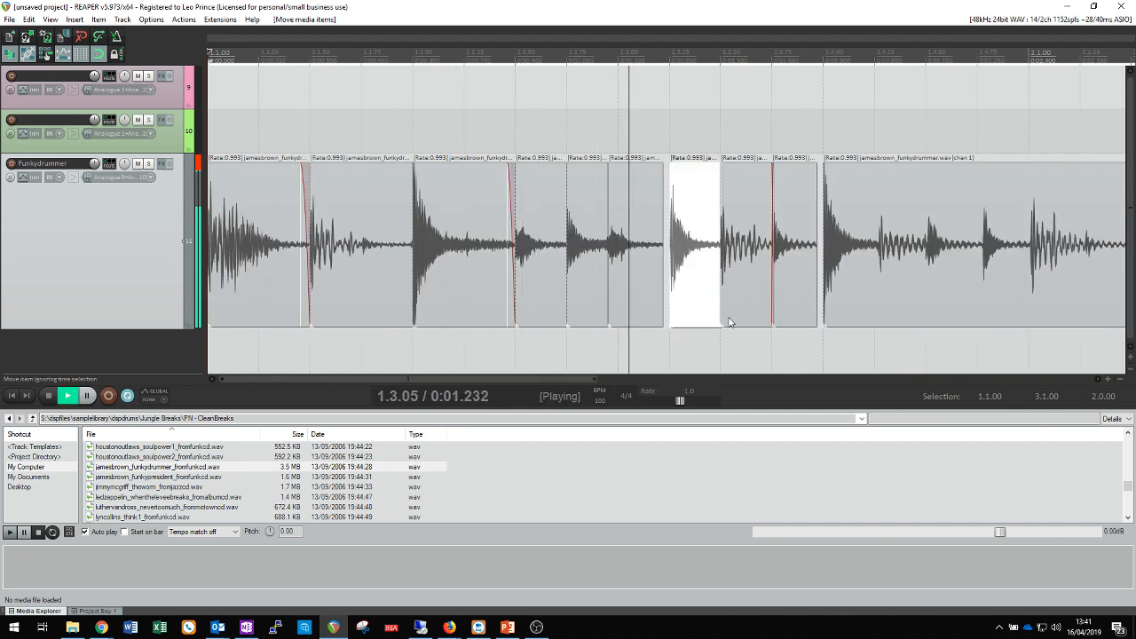
{"action": "key", "text": "space"}
Step: Move the short slice sitting just before 1.3.00 onto that grid line, playing the loop to check its position
{"action": "left_click", "coordinate": [634, 289]}
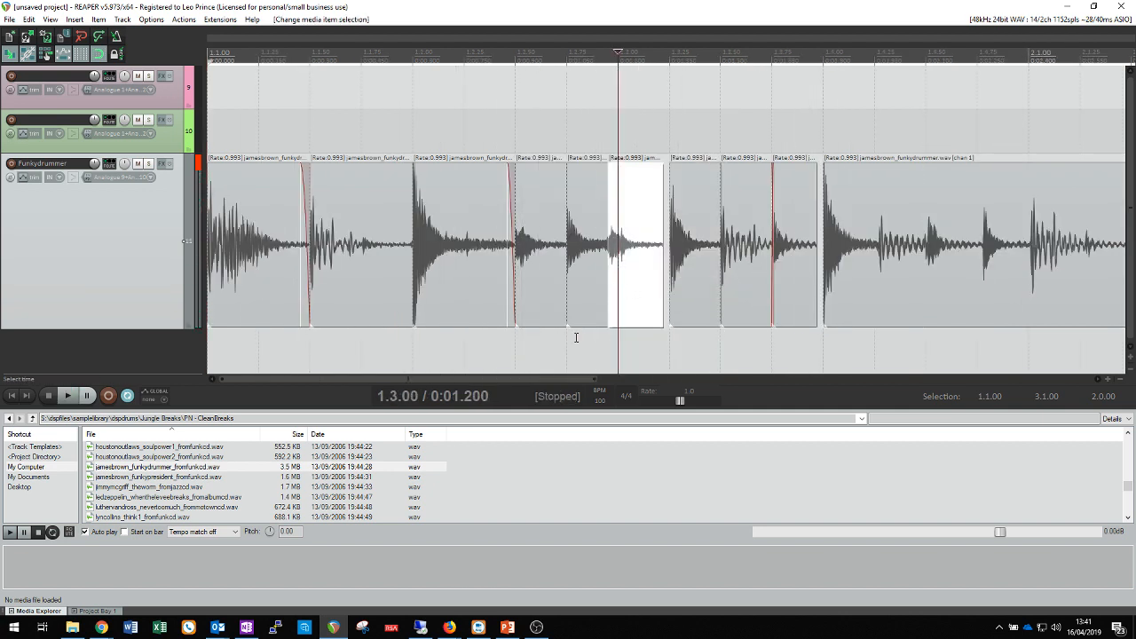
{"action": "left_click", "coordinate": [576, 318]}
{"action": "left_click", "coordinate": [639, 293]}
{"action": "left_click_drag", "start_coordinate": [661, 309], "coordinate": [645, 315]}
{"action": "key", "text": "space"}
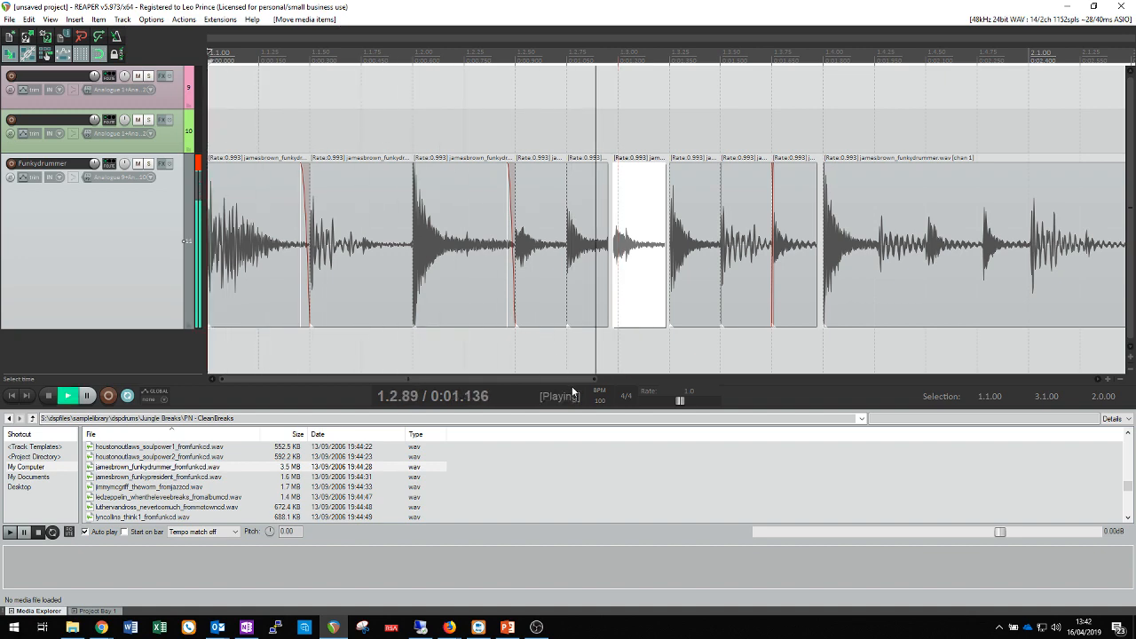
{"action": "key", "text": "space"}
{"action": "scroll", "coordinate": [628, 329], "scroll_direction": "up", "scroll_amount": 2}
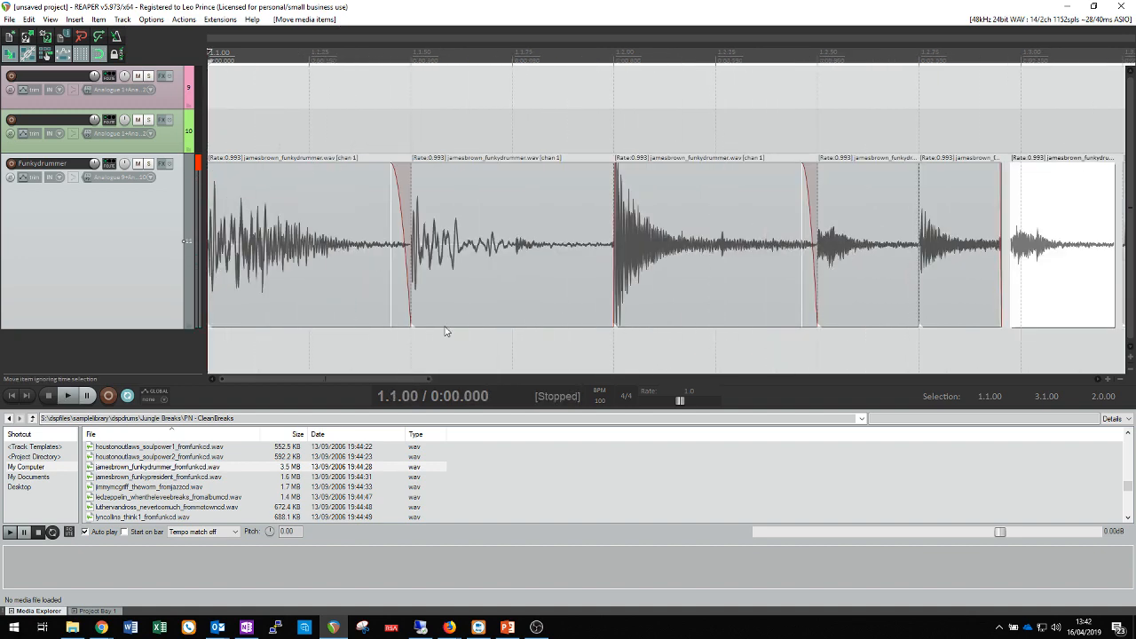
{"action": "scroll", "coordinate": [446, 331], "scroll_direction": "down", "scroll_amount": 4}
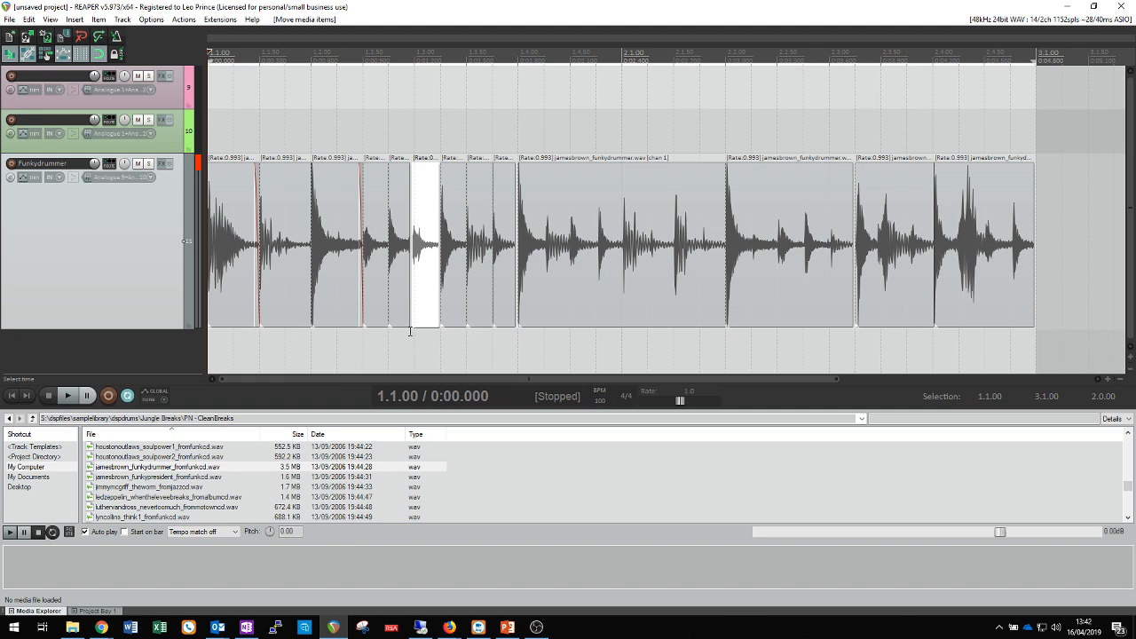
{"action": "scroll", "coordinate": [379, 329], "scroll_direction": "up", "scroll_amount": 3}
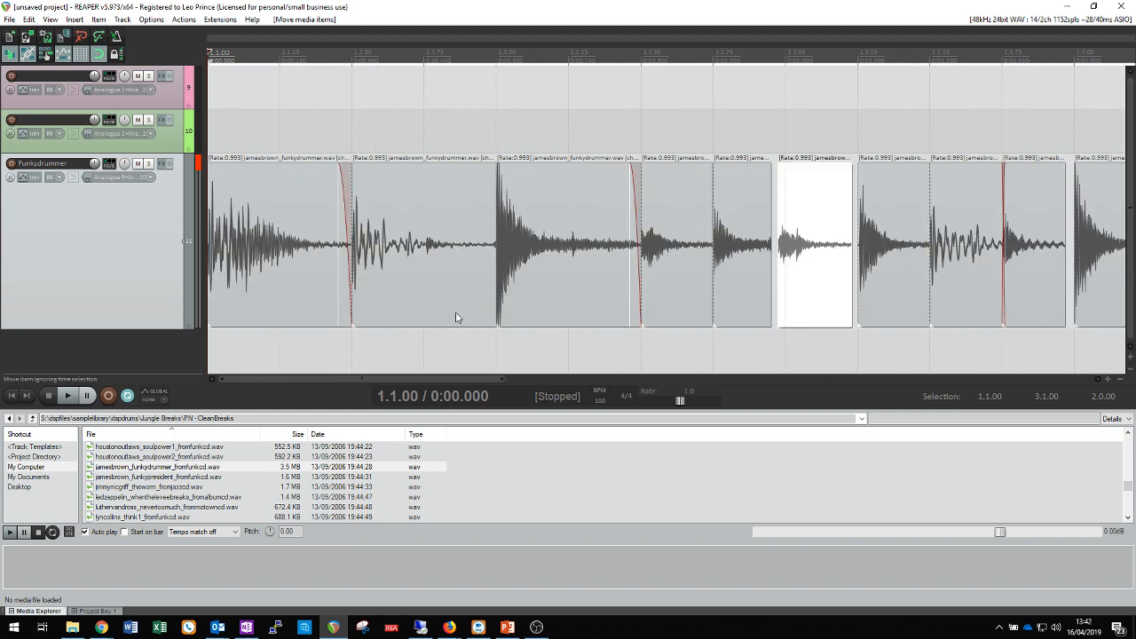
{"action": "left_click_drag", "start_coordinate": [794, 306], "coordinate": [801, 306]}
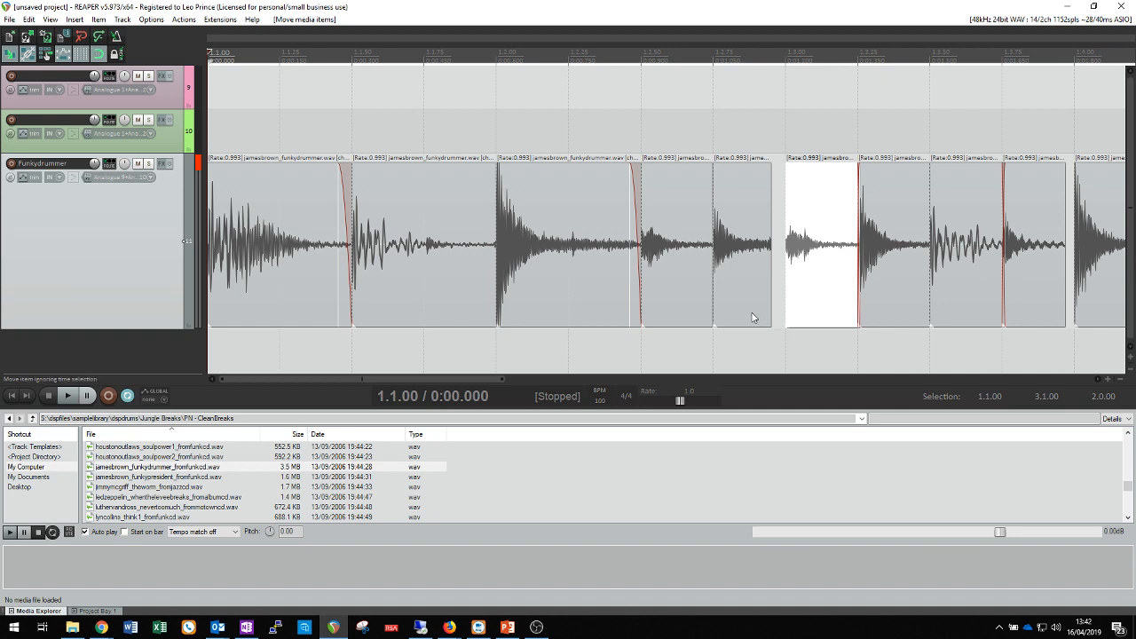
Step: Check the positions of the slices from 1.2.75 to 1.4.00 by selecting them in turn
{"action": "left_click", "coordinate": [751, 316]}
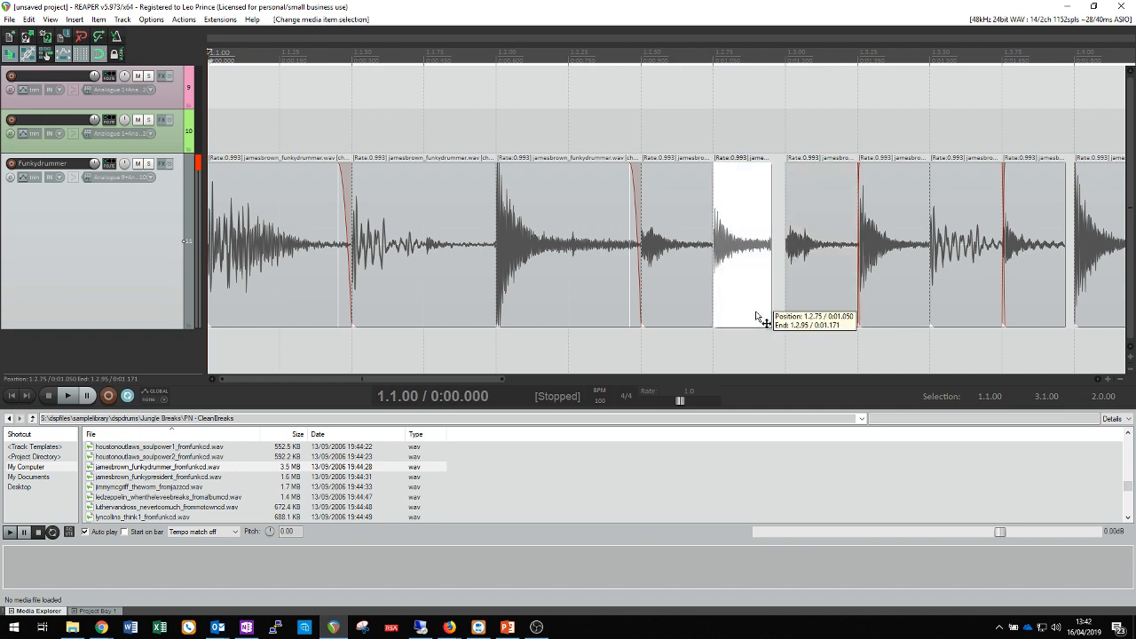
{"action": "left_click", "coordinate": [886, 295]}
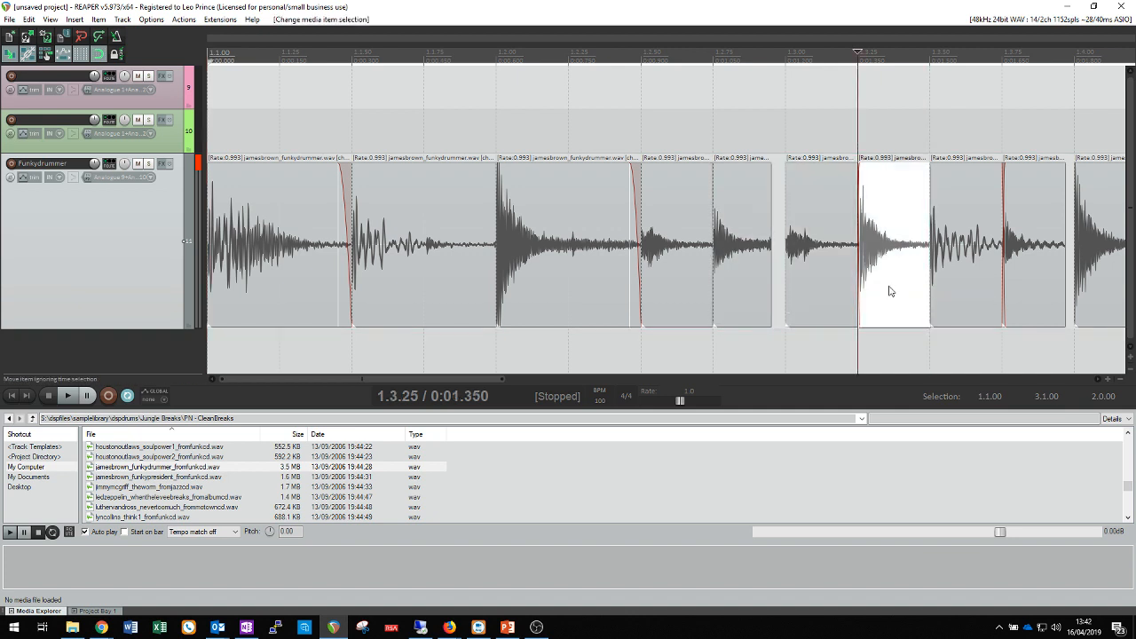
{"action": "scroll", "coordinate": [890, 291], "scroll_direction": "down", "scroll_amount": 2}
{"action": "left_click", "coordinate": [743, 291]}
{"action": "left_click", "coordinate": [805, 286]}
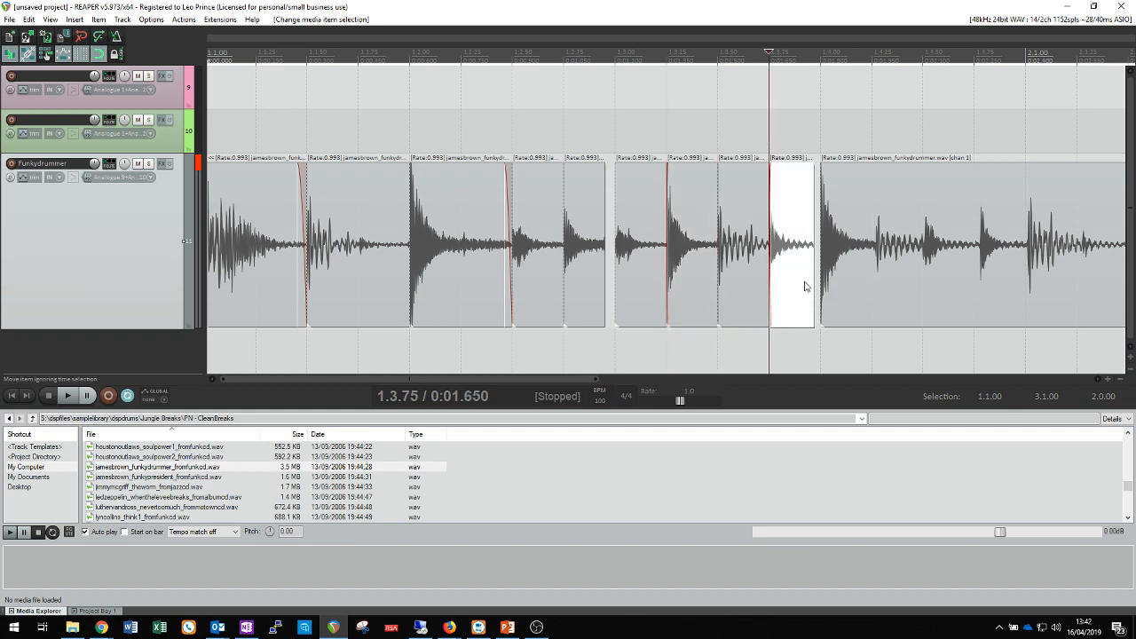
{"action": "left_click", "coordinate": [850, 285]}
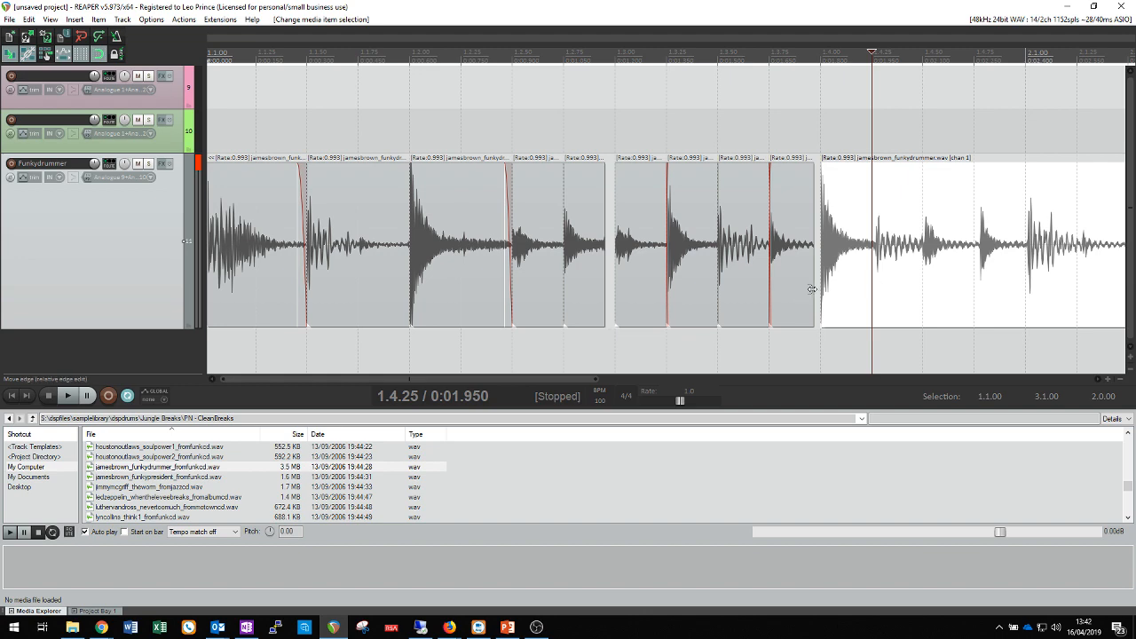
Step: Lower the playback rate of all slices to 0.788 and play the slowed loop from the start
{"action": "key", "text": "ctrl+a"}
{"action": "key", "text": "shift+9"}
{"action": "key", "text": "shift+9"}
{"action": "key", "text": "shift+9"}
{"action": "key", "text": "shift+9"}
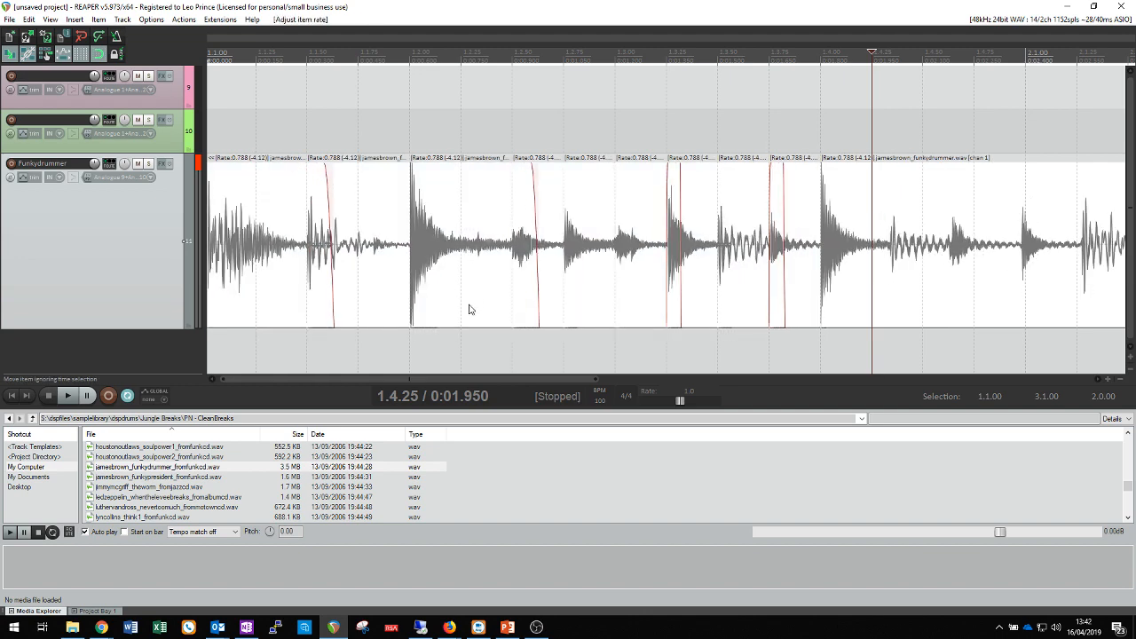
{"action": "key", "text": "w"}
{"action": "key", "text": "space"}
{"action": "key", "text": "space"}
{"action": "key", "text": "space"}
{"action": "key", "text": "space"}
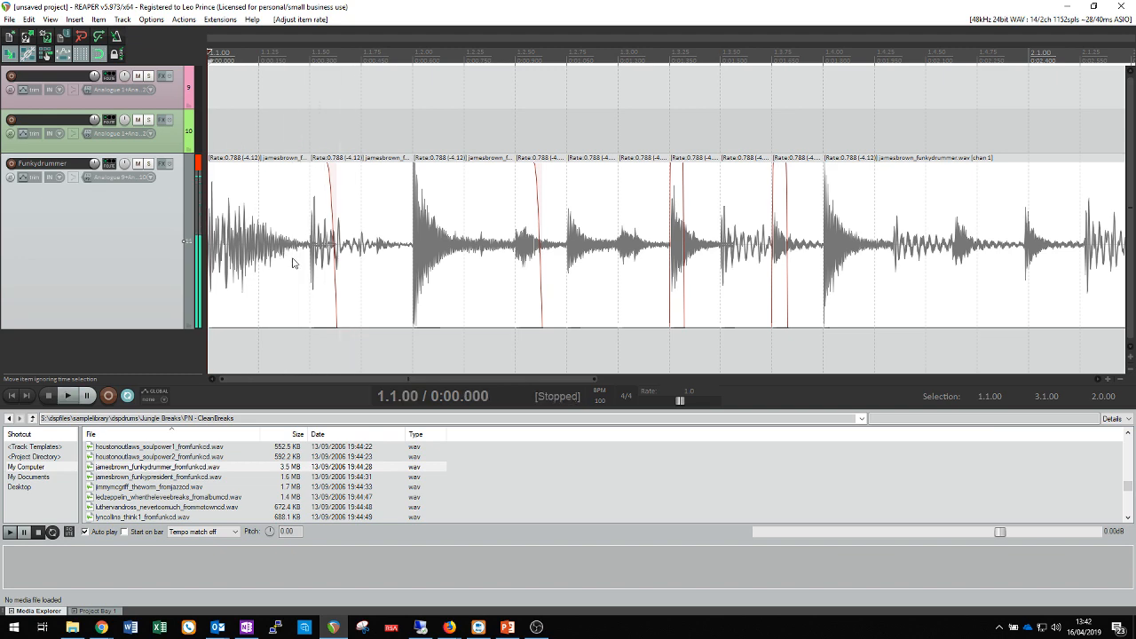
Step: Undo the playback rate changes back to 0.993 on all slices and play the loop from the start
{"action": "key", "text": "shift+0"}
{"action": "key", "text": "ctrl+z"}
{"action": "key", "text": "ctrl+z"}
{"action": "key", "text": "ctrl+z"}
{"action": "key", "text": "ctrl+z"}
{"action": "key", "text": "ctrl+z"}
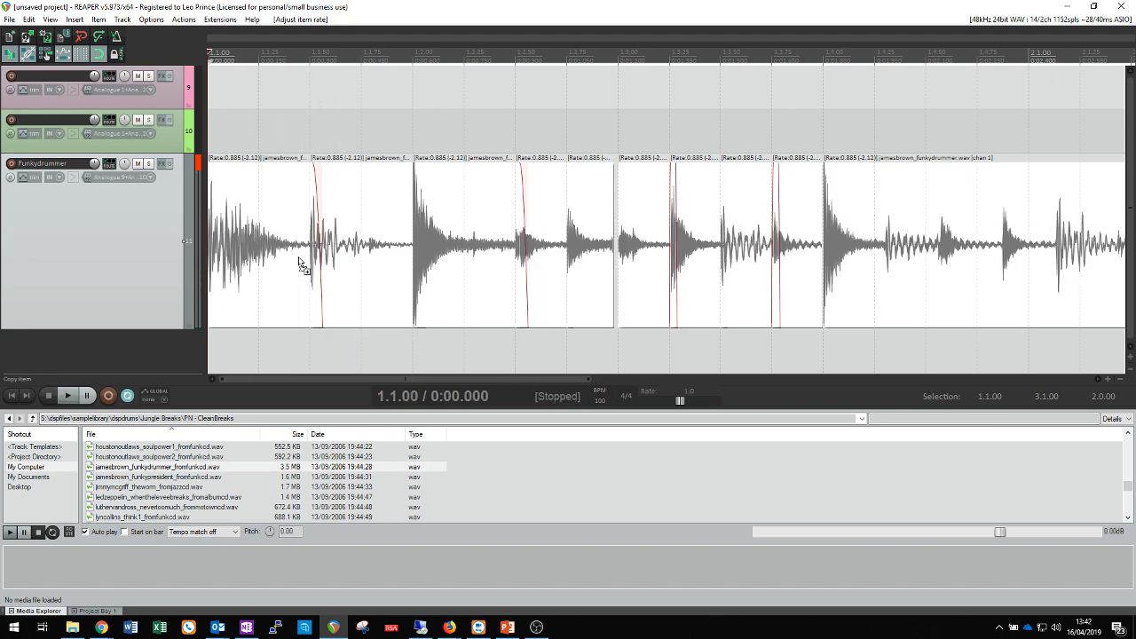
{"action": "key", "text": "space"}
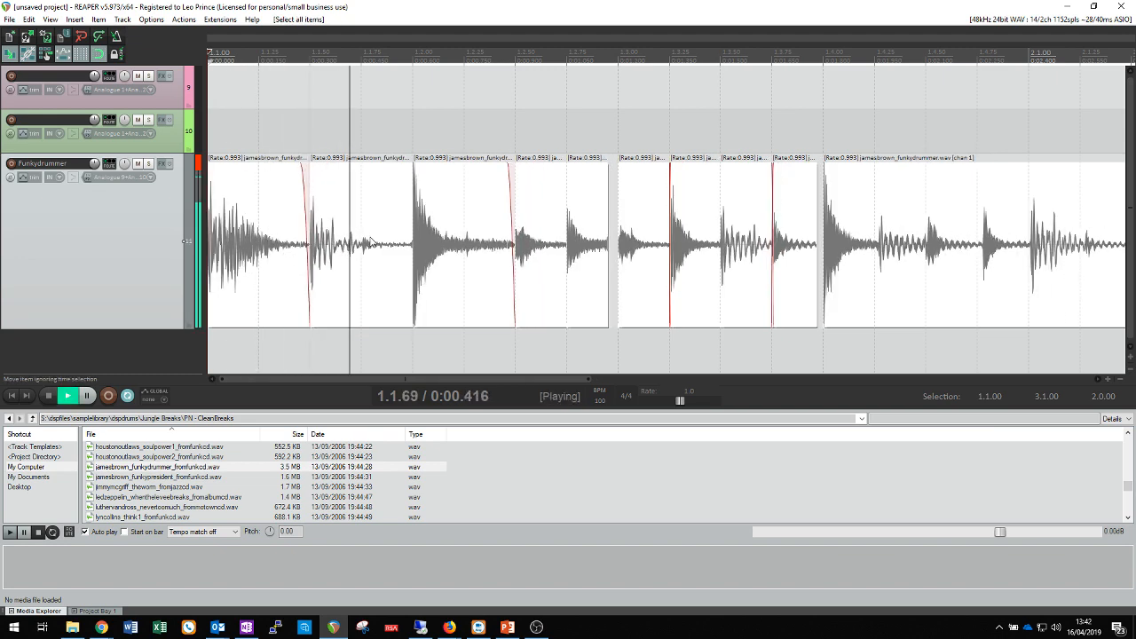
{"action": "key", "text": "space"}
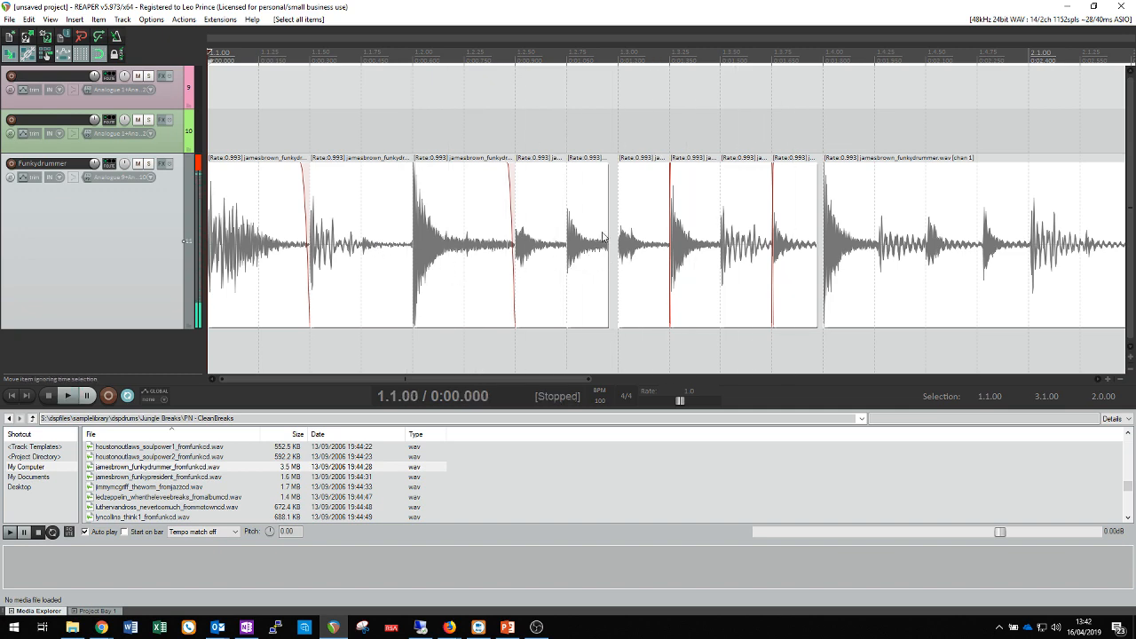
Step: Play from the 1.3.00 area and shorten the time selection to the first bar, 1.1.00 to 2.1.00
{"action": "left_click", "coordinate": [602, 236]}
{"action": "scroll", "coordinate": [597, 234], "scroll_direction": "down", "scroll_amount": 3}
{"action": "key", "text": "space"}
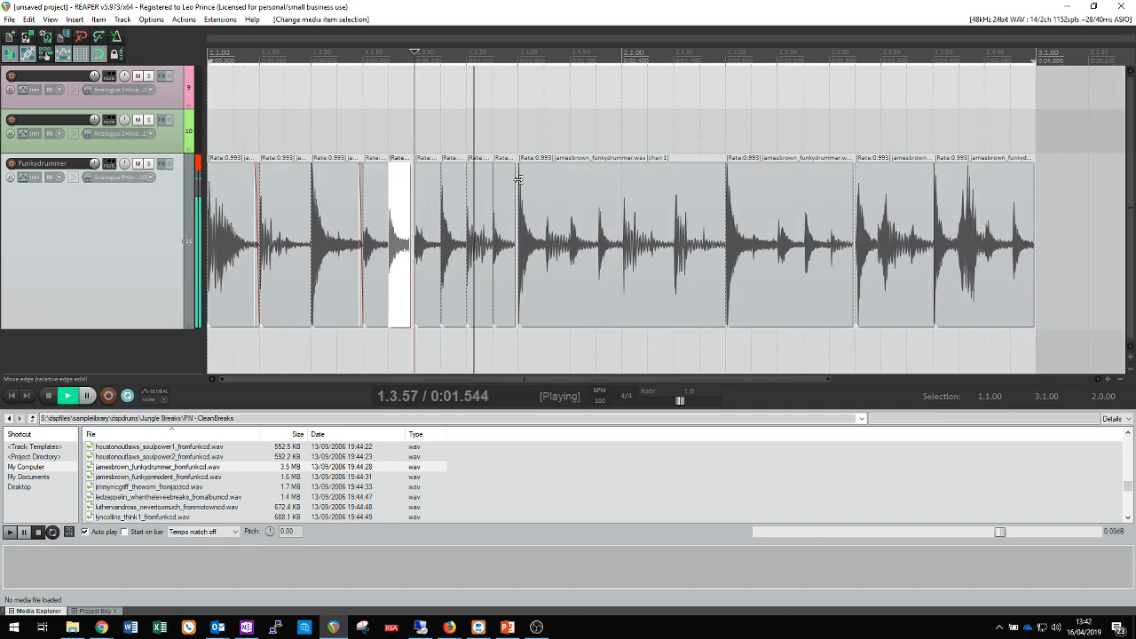
{"action": "left_click_drag", "start_coordinate": [620, 67], "coordinate": [210, 82]}
{"action": "key", "text": "space"}
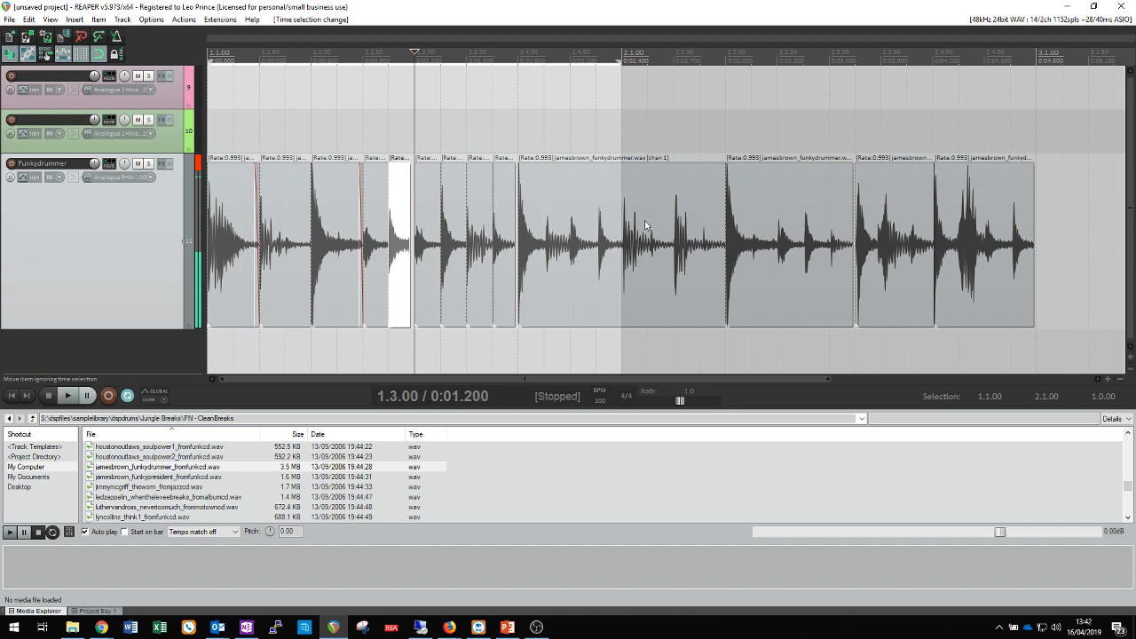
Step: Split the break at 2.1.00 and move the slices after it away to start at about 2.3.75
{"action": "left_click", "coordinate": [640, 236]}
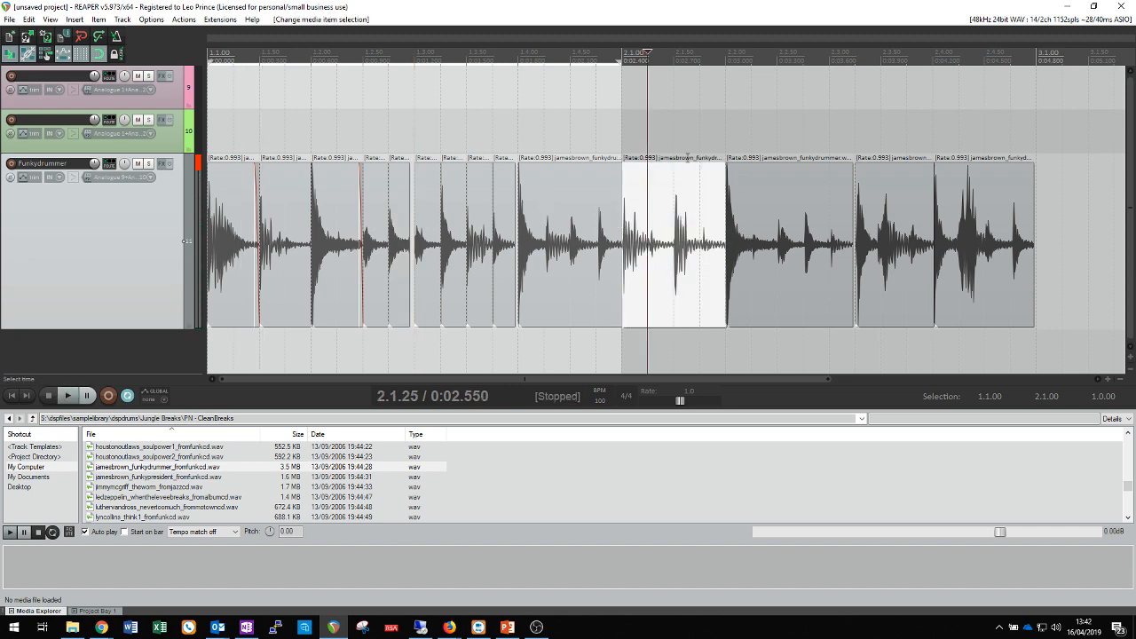
{"action": "left_click_drag", "start_coordinate": [680, 131], "coordinate": [1001, 239]}
{"action": "left_click_drag", "start_coordinate": [701, 277], "coordinate": [999, 244]}
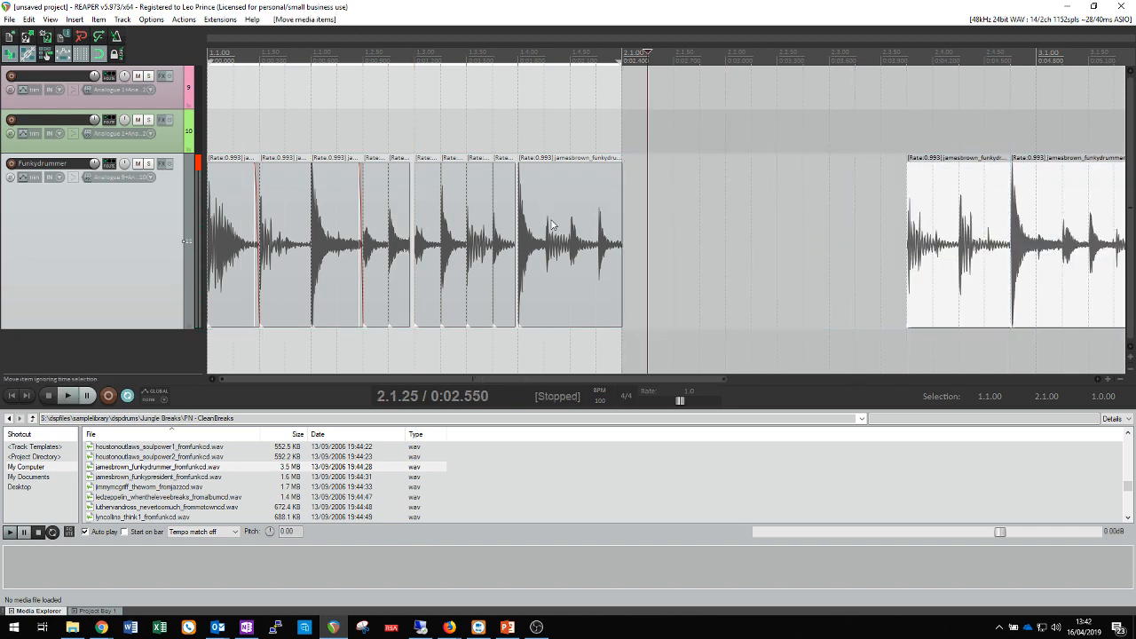
Step: Play the first bar from the start several times to check the timing around 1.3.00
{"action": "scroll", "coordinate": [475, 222], "scroll_direction": "up", "scroll_amount": 5}
{"action": "key", "text": "Home"}
{"action": "key", "text": "space"}
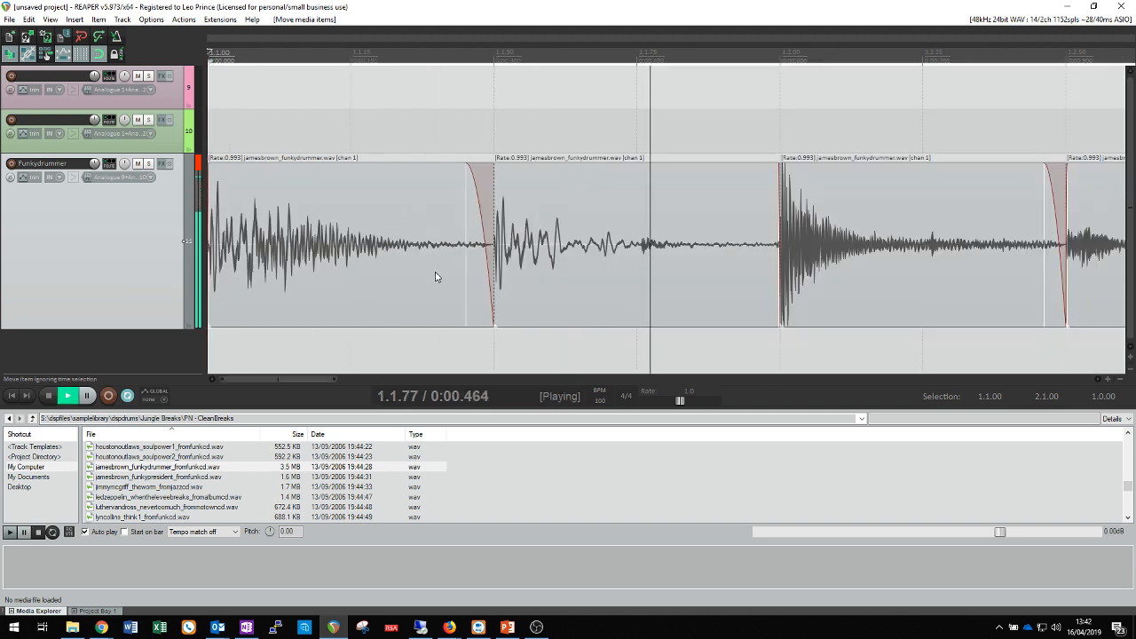
{"action": "scroll", "coordinate": [438, 282], "scroll_direction": "down", "scroll_amount": 3}
{"action": "key", "text": "space"}
{"action": "key", "text": "space"}
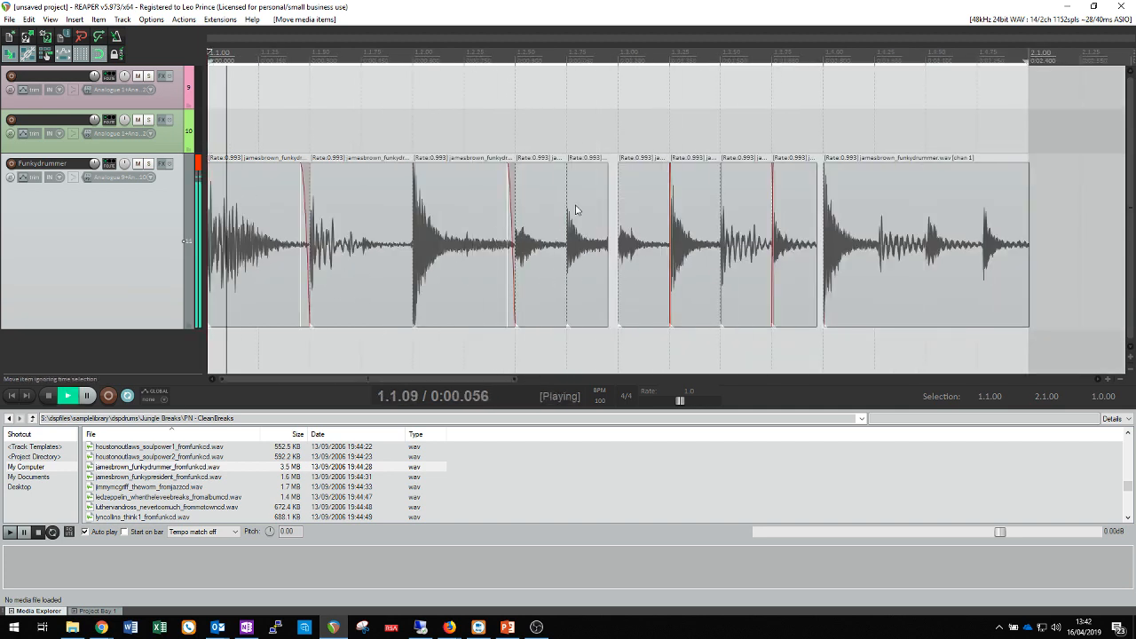
{"action": "key", "text": "space"}
{"action": "key", "text": "space"}
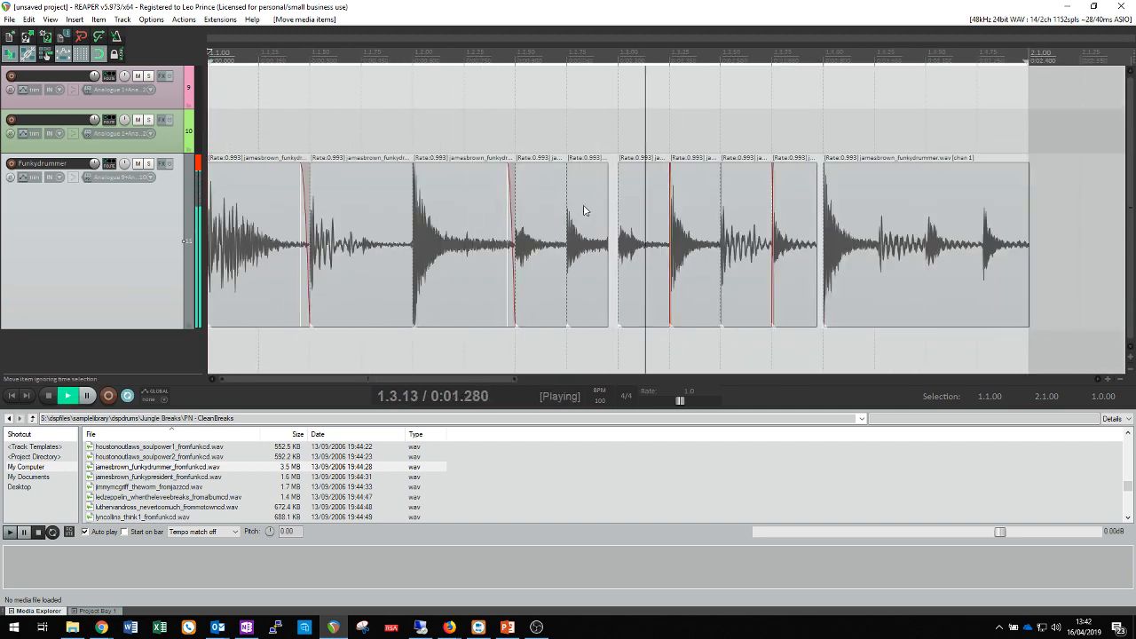
{"action": "key", "text": "space"}
{"action": "key", "text": "space"}
{"action": "key", "text": "space"}
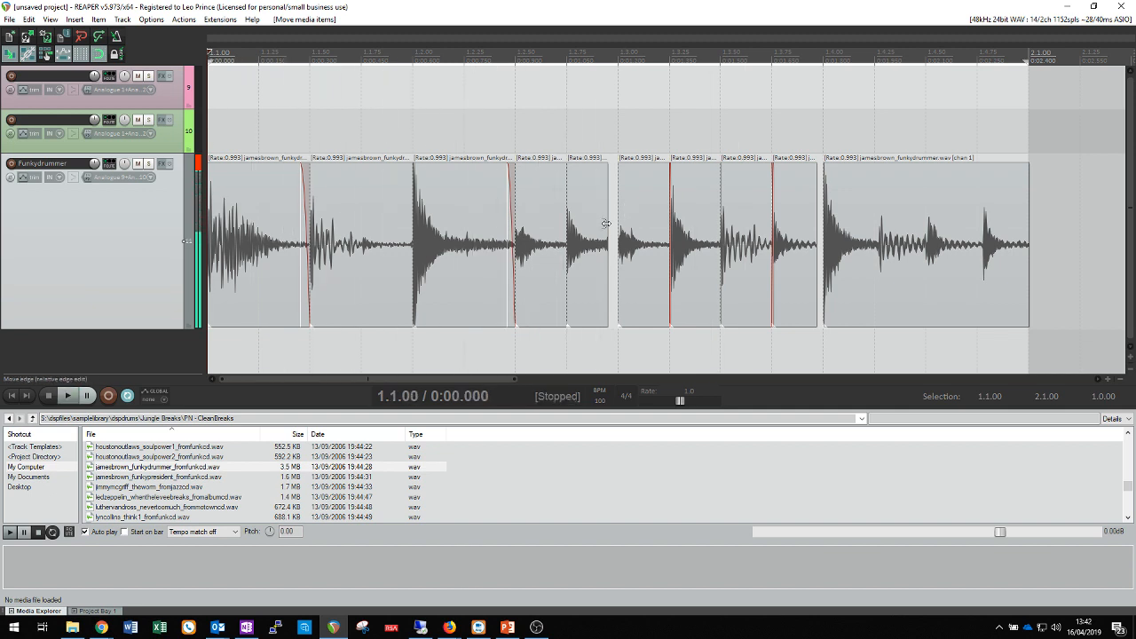
Step: Move the slice at 1.3.00 earlier to meet the end of the 1.2.75 slice at 1.2.95, and play the bar
{"action": "left_click", "coordinate": [592, 232]}
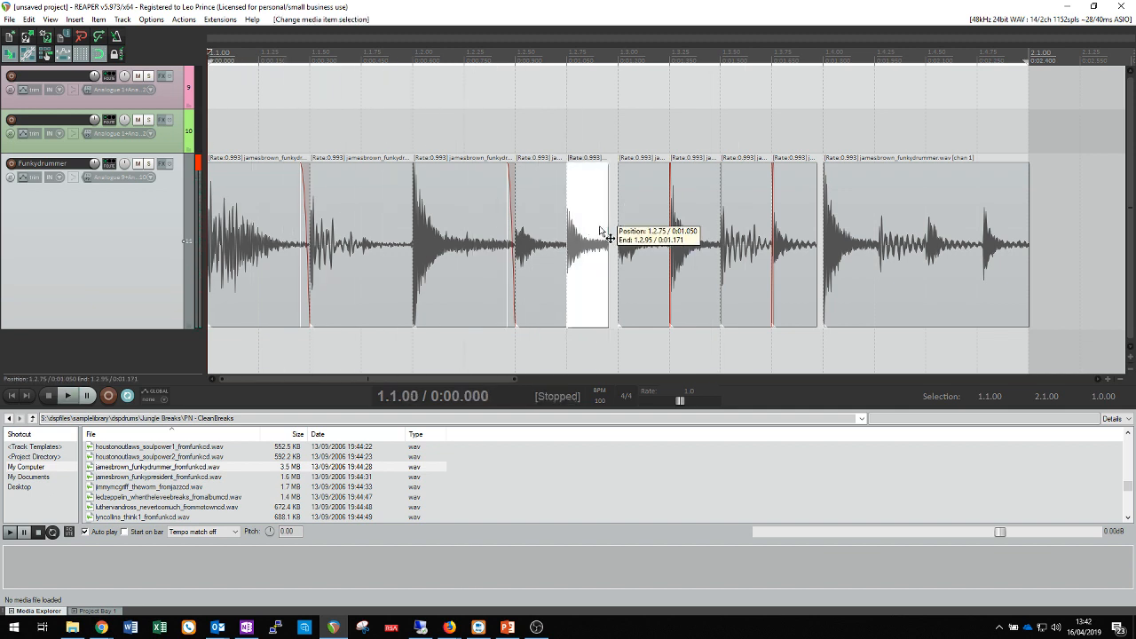
{"action": "key", "text": "space"}
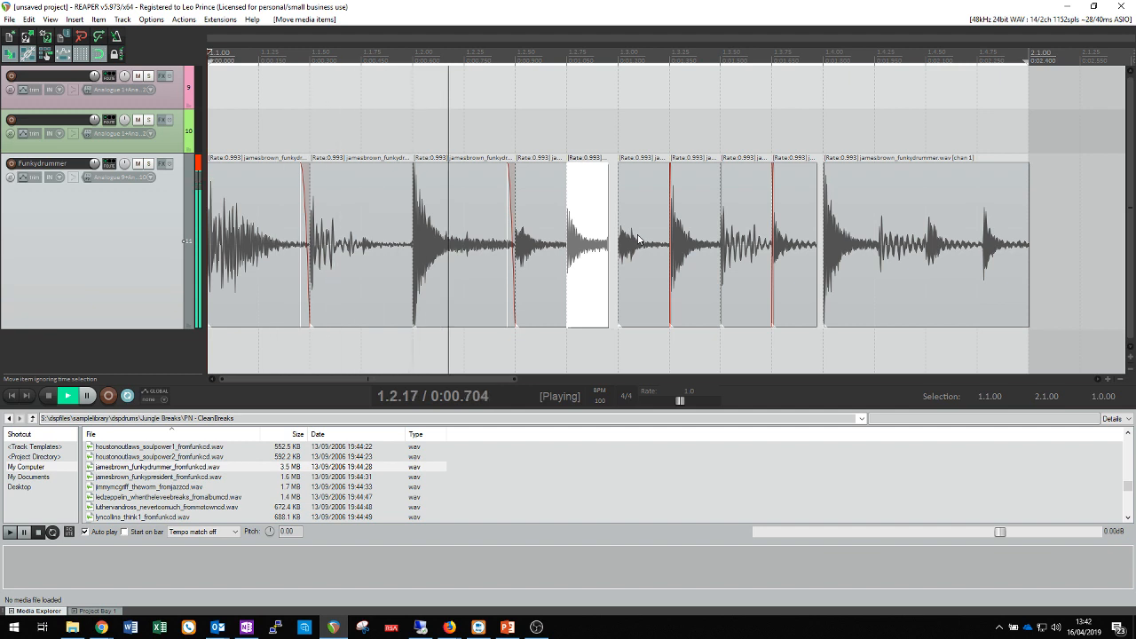
{"action": "key", "text": "space"}
{"action": "left_click", "coordinate": [638, 238]}
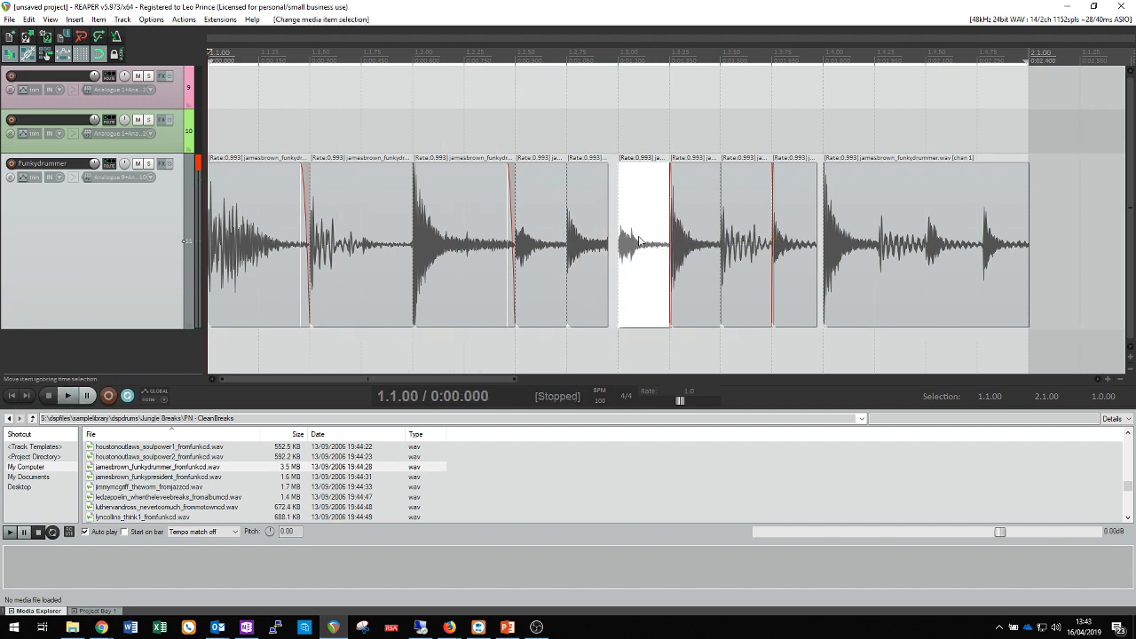
{"action": "left_click_drag", "start_coordinate": [639, 237], "coordinate": [625, 240]}
{"action": "key", "text": "space"}
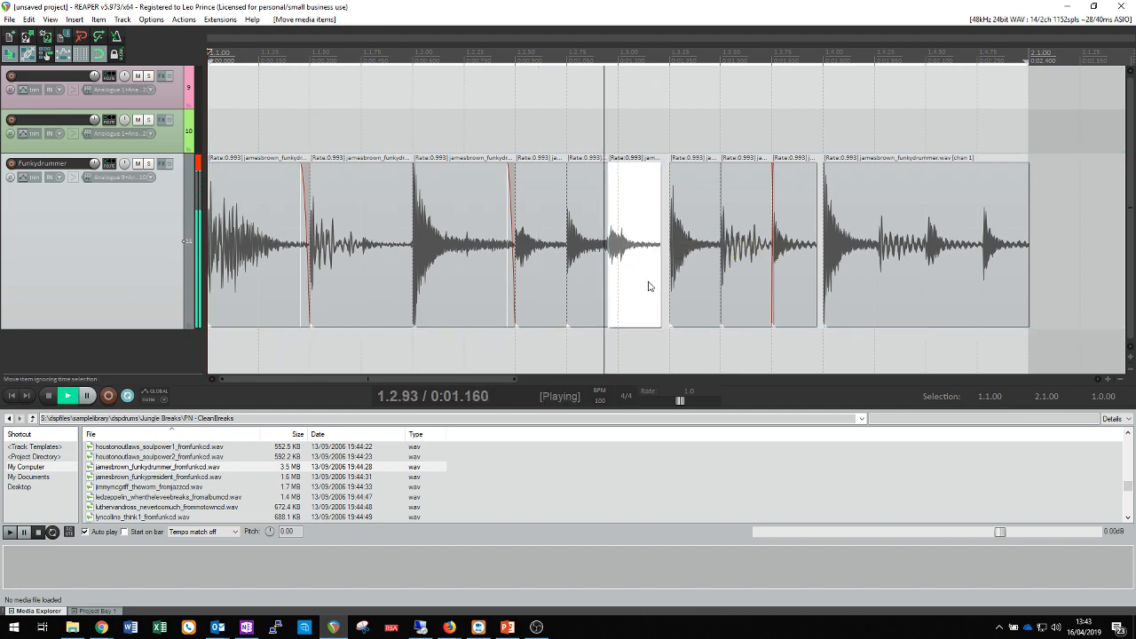
{"action": "key", "text": "space"}
{"action": "key", "text": "space"}
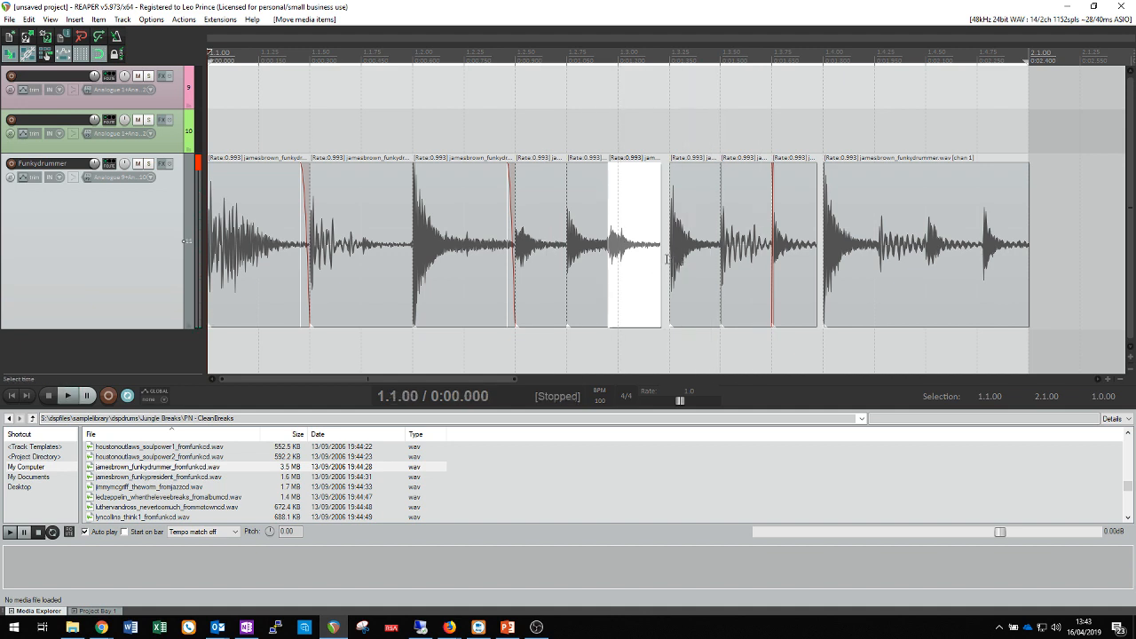
Step: Extend the start of the 1.3.25 slice back to the end of the preceding slice and play the bar
{"action": "left_click", "coordinate": [674, 207]}
{"action": "left_click_drag", "start_coordinate": [668, 207], "coordinate": [659, 218]}
{"action": "key", "text": "space"}
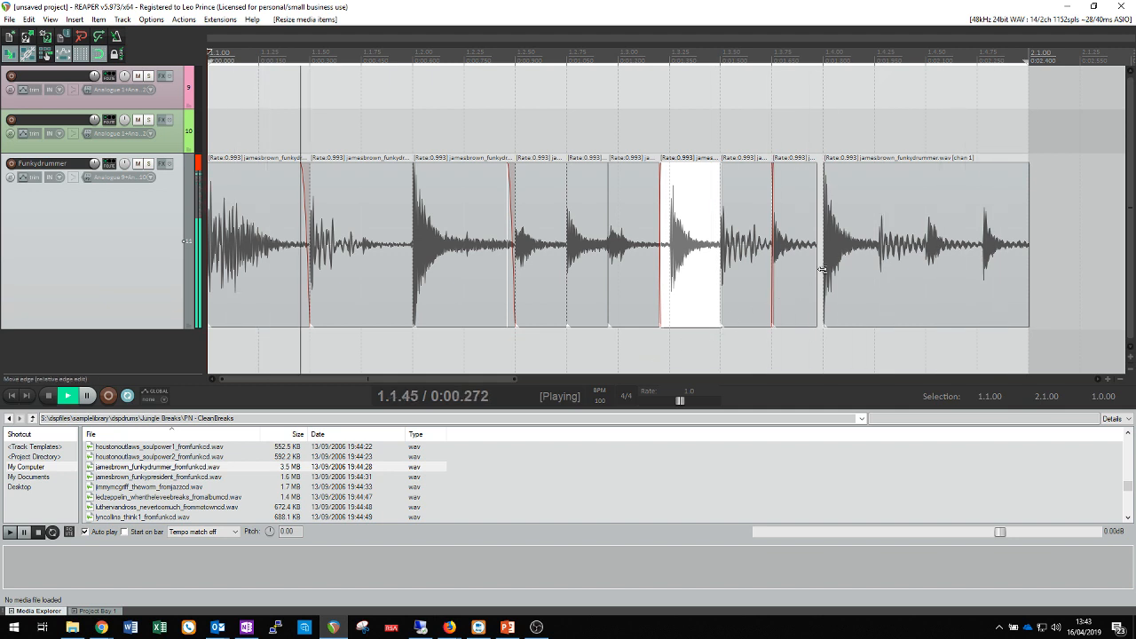
Step: Split the first bar's last slice, starting at 1.4.00, at its three following drum hits
{"action": "left_click", "coordinate": [883, 216]}
{"action": "key", "text": "s"}
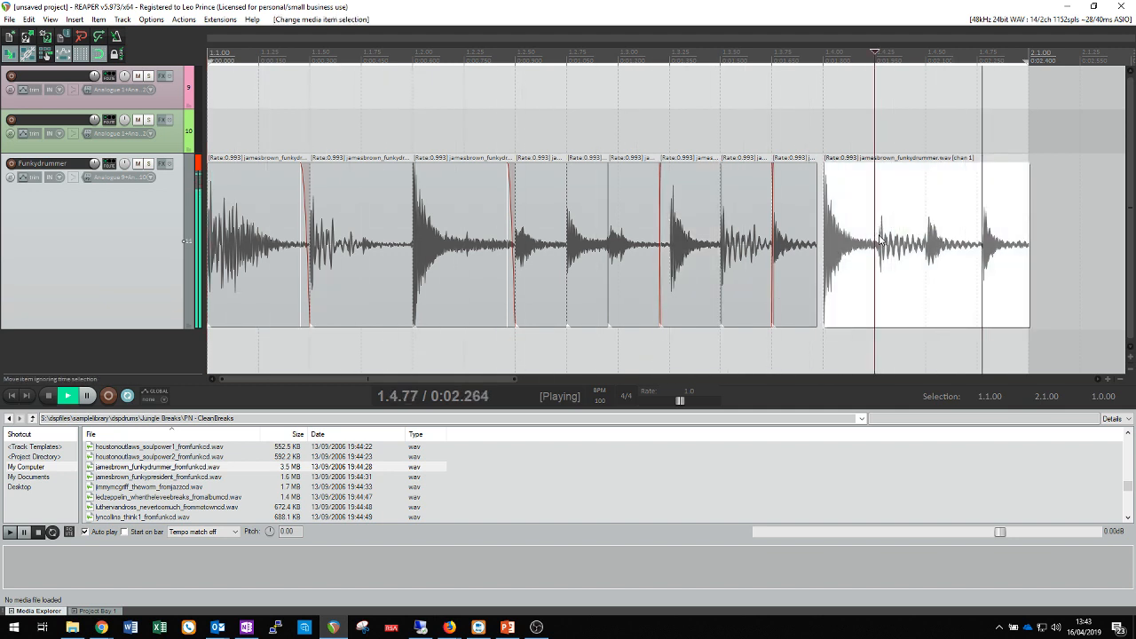
{"action": "left_click", "coordinate": [1053, 225]}
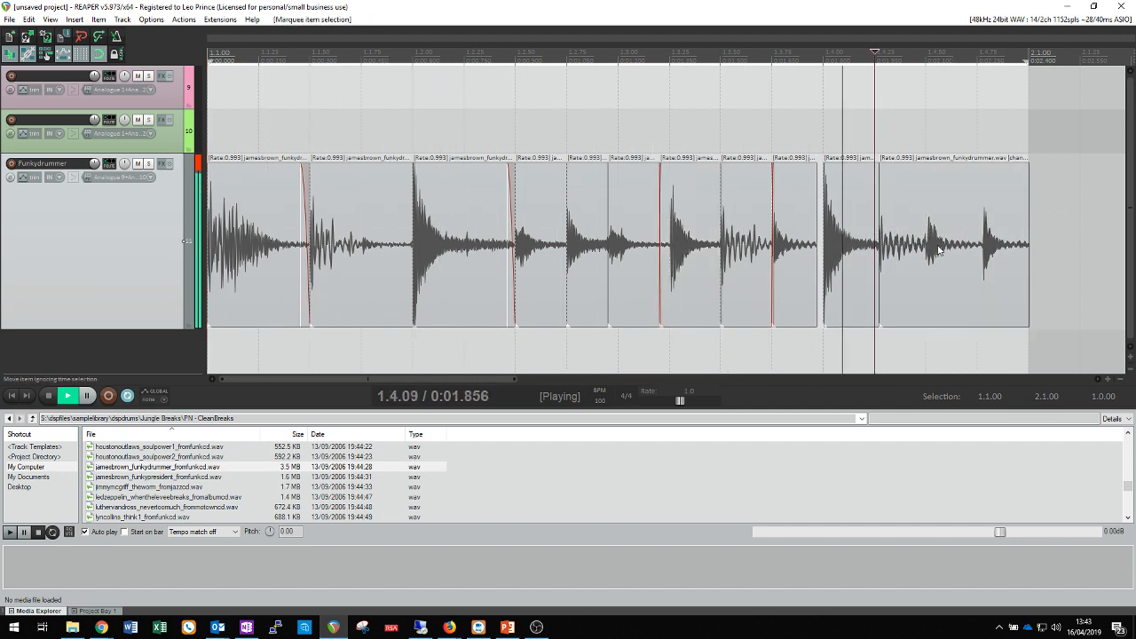
{"action": "key", "text": "s"}
{"action": "key", "text": "s"}
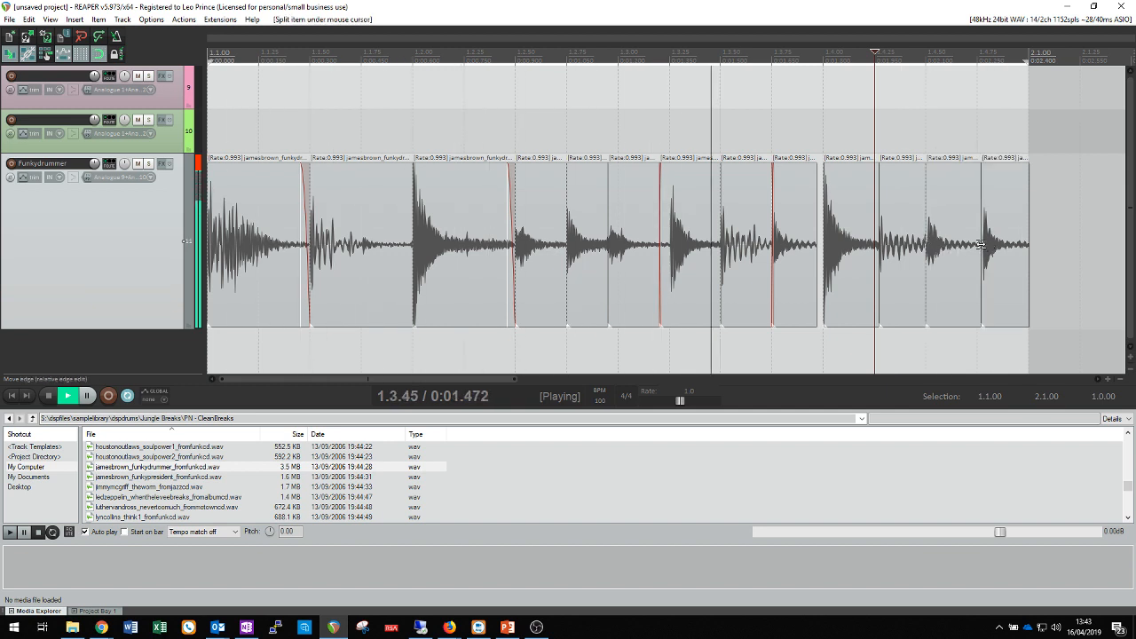
Step: Align the new slices after 1.4.00 to the 1.4.25, 1.4.50 and 1.4.75 grid lines and stop playback
{"action": "left_click", "coordinate": [874, 258]}
{"action": "left_click", "coordinate": [903, 261]}
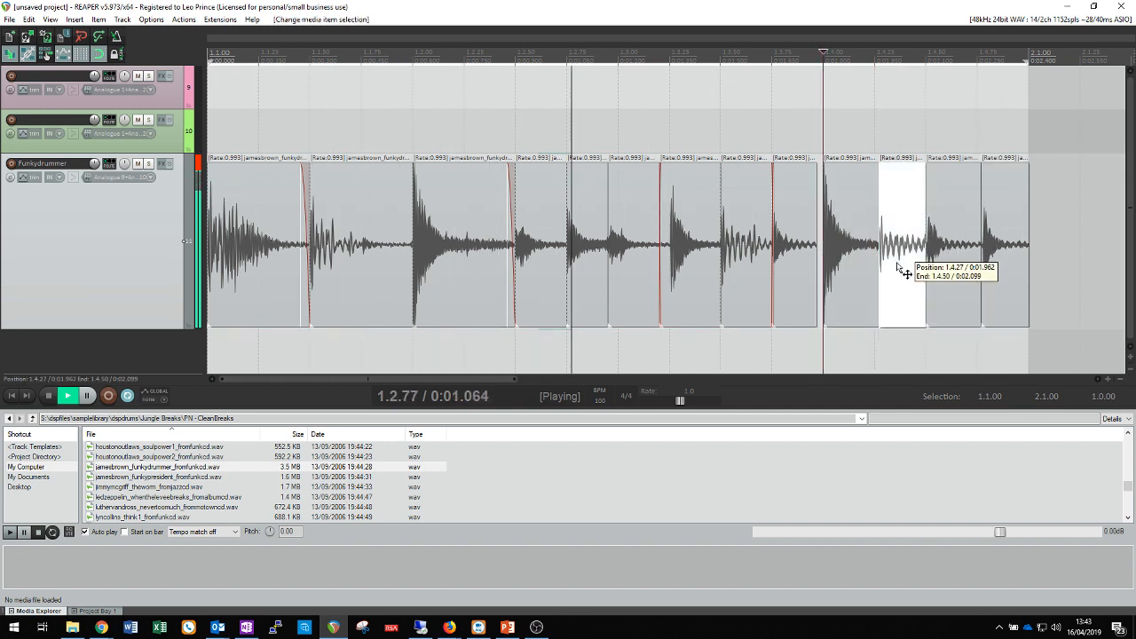
{"action": "left_click_drag", "start_coordinate": [913, 266], "coordinate": [990, 288]}
{"action": "left_click_drag", "start_coordinate": [999, 286], "coordinate": [1007, 293]}
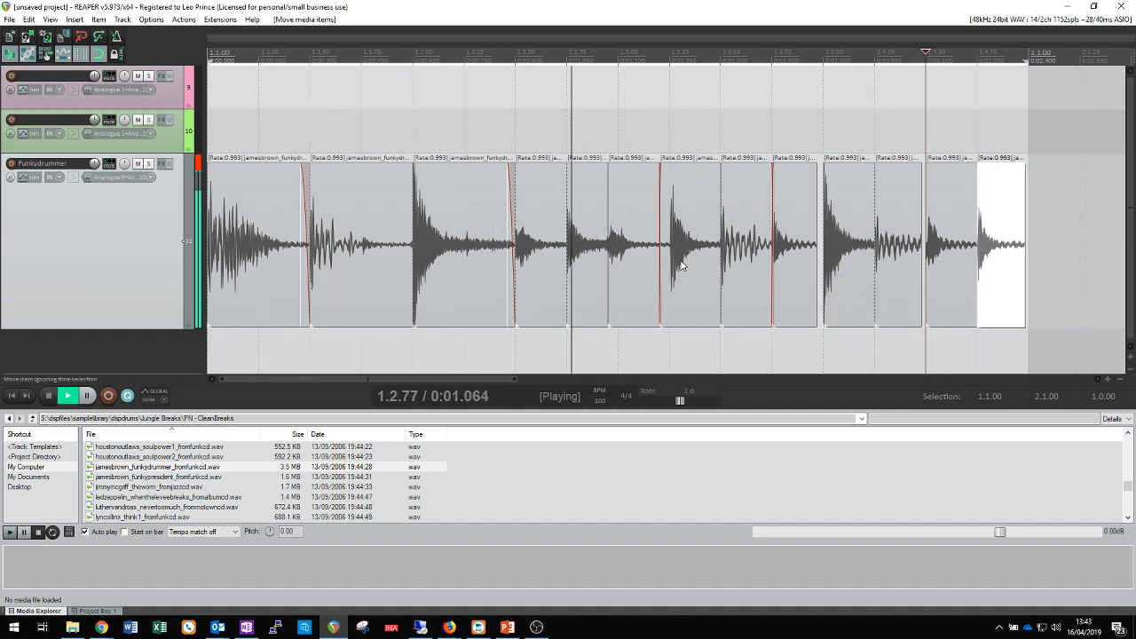
{"action": "key", "text": "space"}
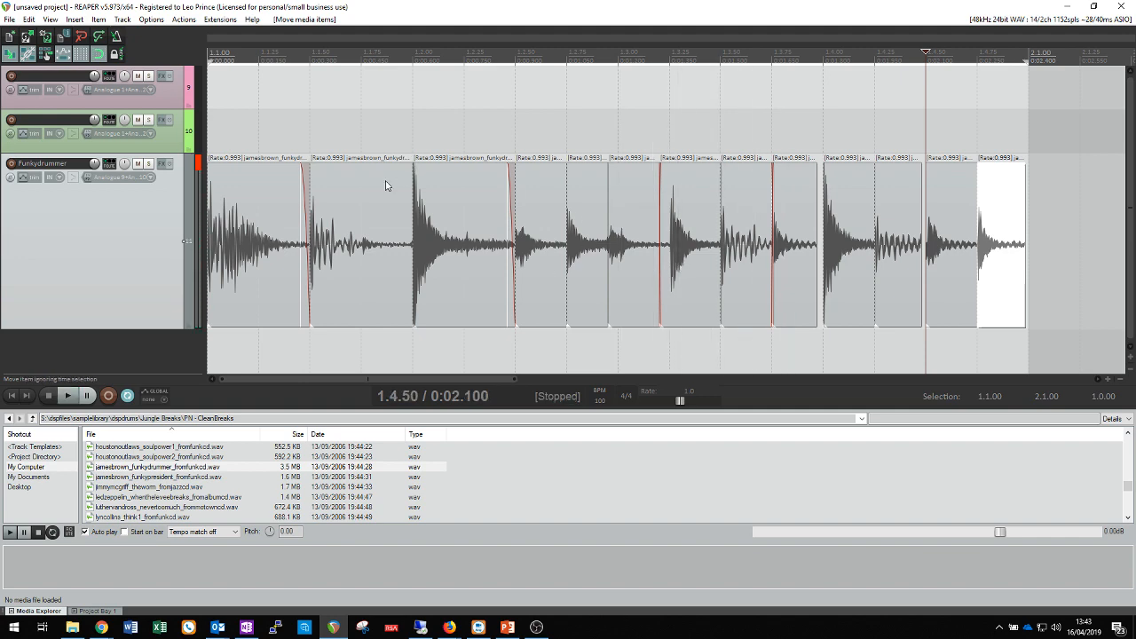
Step: Move the first of the slices set aside back to 2.1.00, directly after the first bar
{"action": "scroll", "coordinate": [386, 204], "scroll_direction": "down", "scroll_amount": 2}
{"action": "scroll", "coordinate": [537, 211], "scroll_direction": "up", "scroll_amount": 2}
{"action": "scroll", "coordinate": [539, 213], "scroll_direction": "down", "scroll_amount": 3}
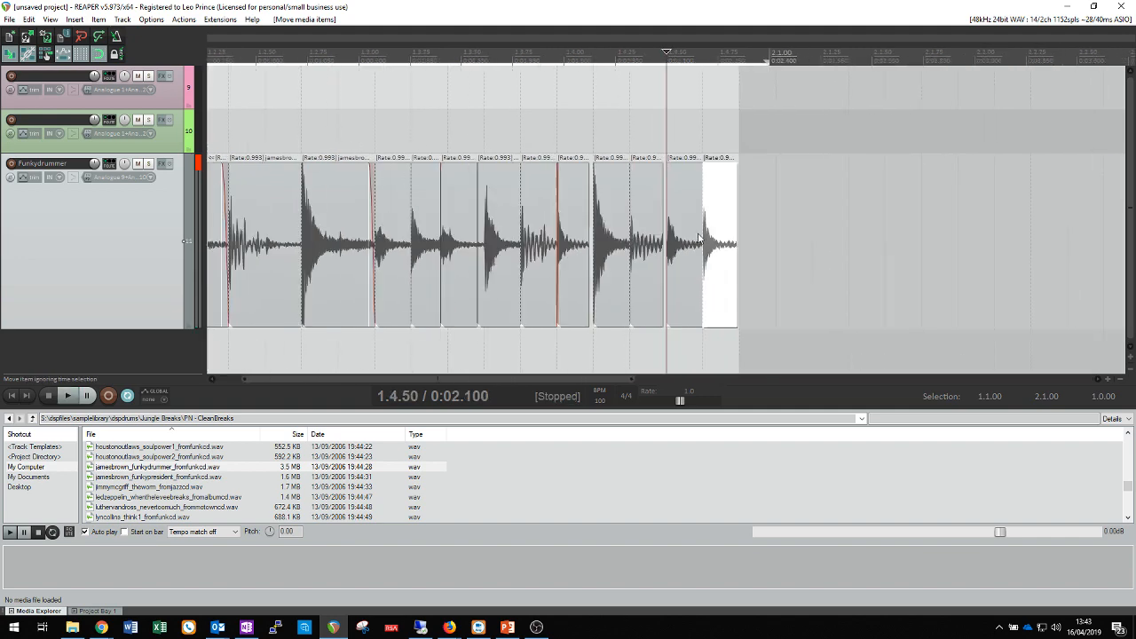
{"action": "left_click", "coordinate": [802, 248]}
{"action": "left_click_drag", "start_coordinate": [754, 253], "coordinate": [577, 266]}
{"action": "scroll", "coordinate": [602, 286], "scroll_direction": "up", "scroll_amount": 3}
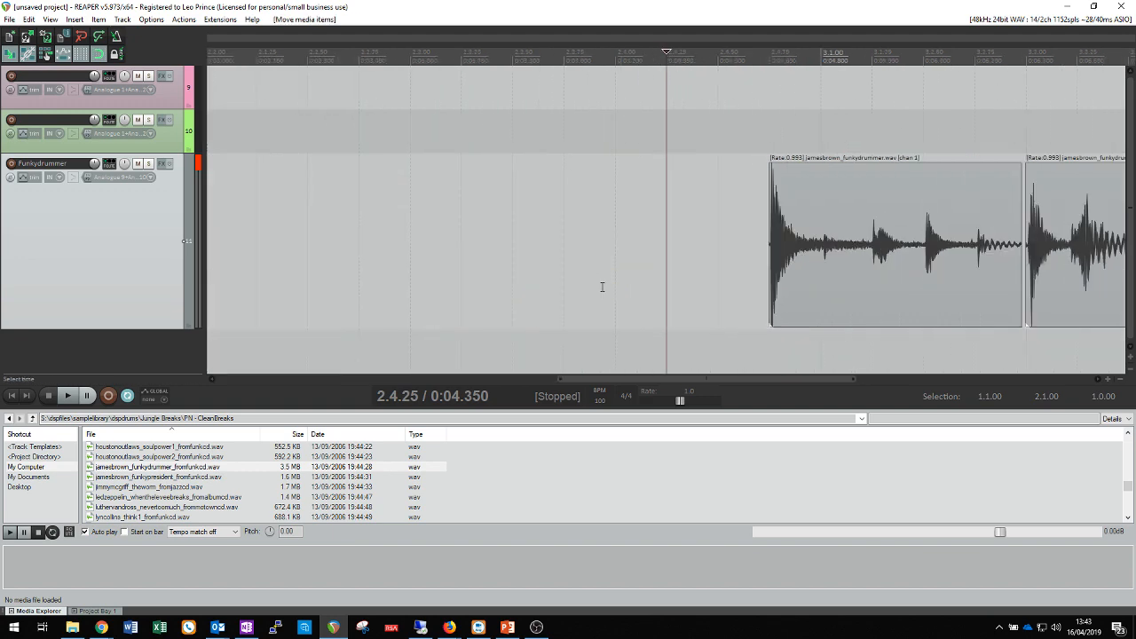
{"action": "left_click_drag", "start_coordinate": [570, 380], "coordinate": [493, 379]}
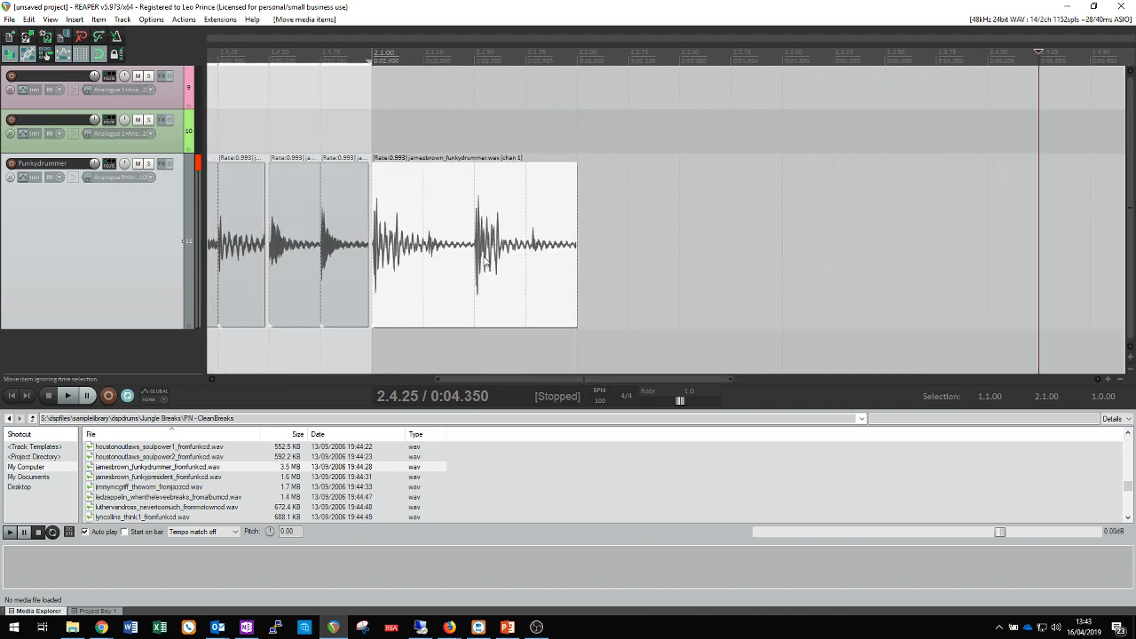
Step: Split the slice at 2.1.00 at its second main drum hit on 2.1.50 and nudge the first half onto the grid
{"action": "key", "text": "s"}
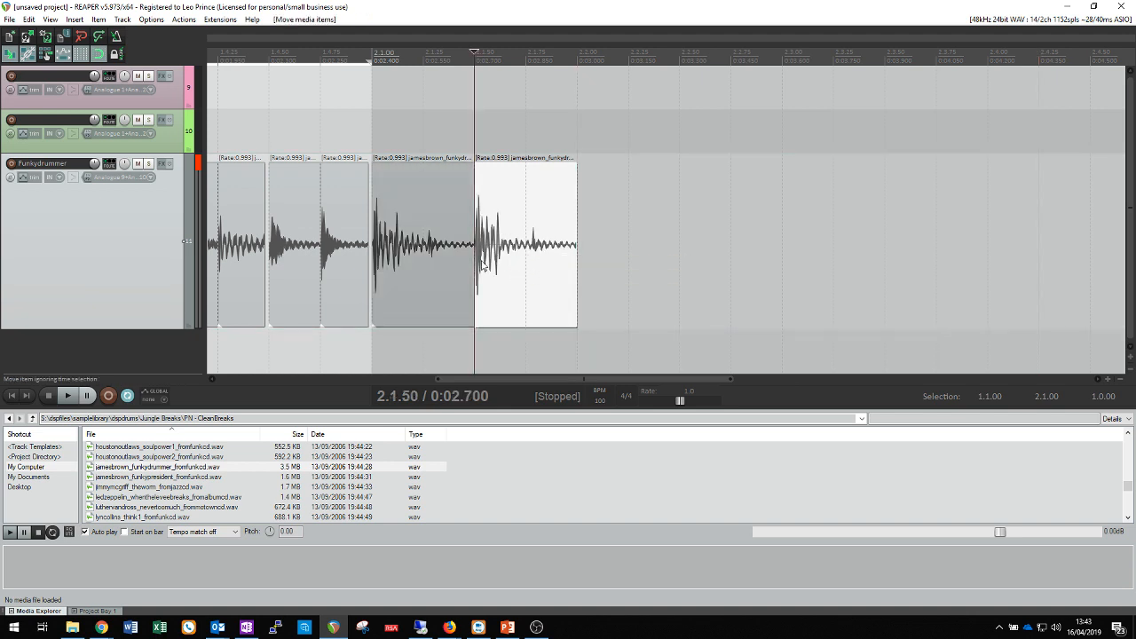
{"action": "left_click", "coordinate": [453, 264]}
{"action": "mouse_move", "coordinate": [453, 263]}
{"action": "left_mouse_down"}
{"action": "mouse_move", "coordinate": [432, 264]}
{"action": "mouse_move", "coordinate": [443, 268]}
{"action": "left_mouse_up"}
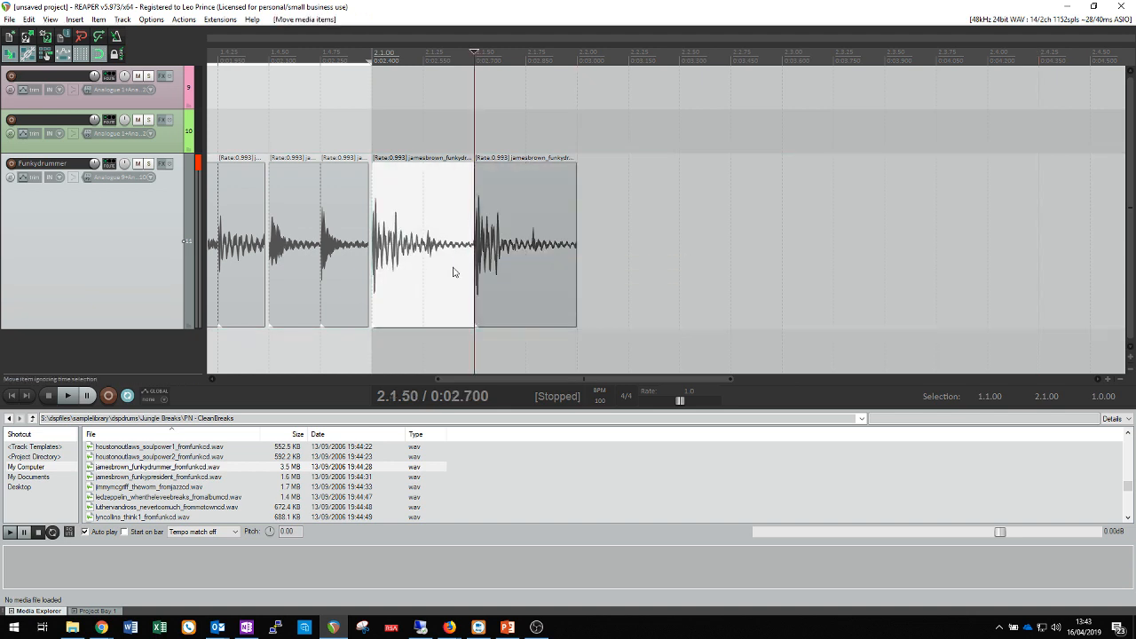
{"action": "left_click", "coordinate": [500, 268]}
{"action": "scroll", "coordinate": [548, 290], "scroll_direction": "down", "scroll_amount": 2}
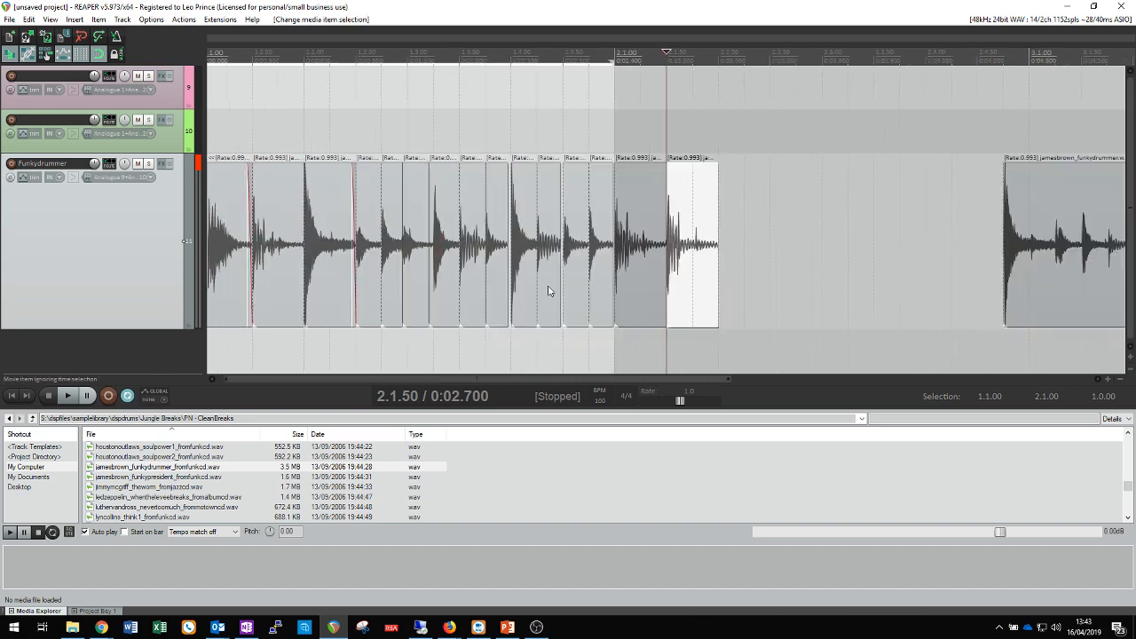
Step: Move the next slice set aside back to 2.2.00, directly after the slice at 2.1.50
{"action": "left_click", "coordinate": [1048, 277]}
{"action": "left_click_drag", "start_coordinate": [691, 378], "coordinate": [754, 378]}
{"action": "left_click", "coordinate": [935, 287]}
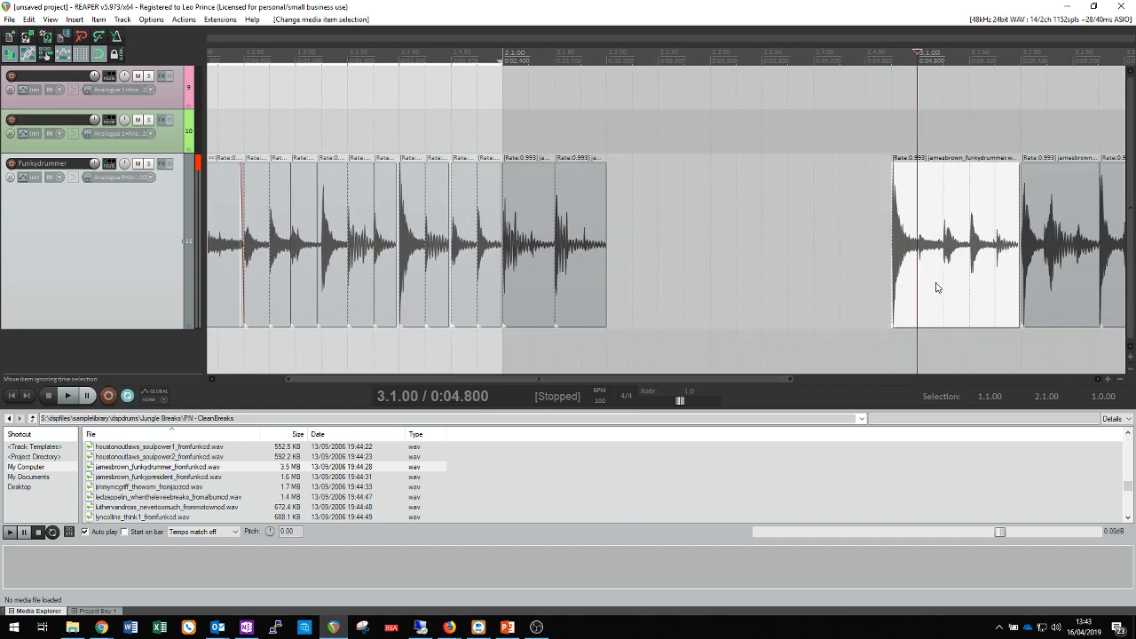
{"action": "left_click_drag", "start_coordinate": [935, 287], "coordinate": [647, 299]}
{"action": "scroll", "coordinate": [644, 318], "scroll_direction": "up", "scroll_amount": 5}
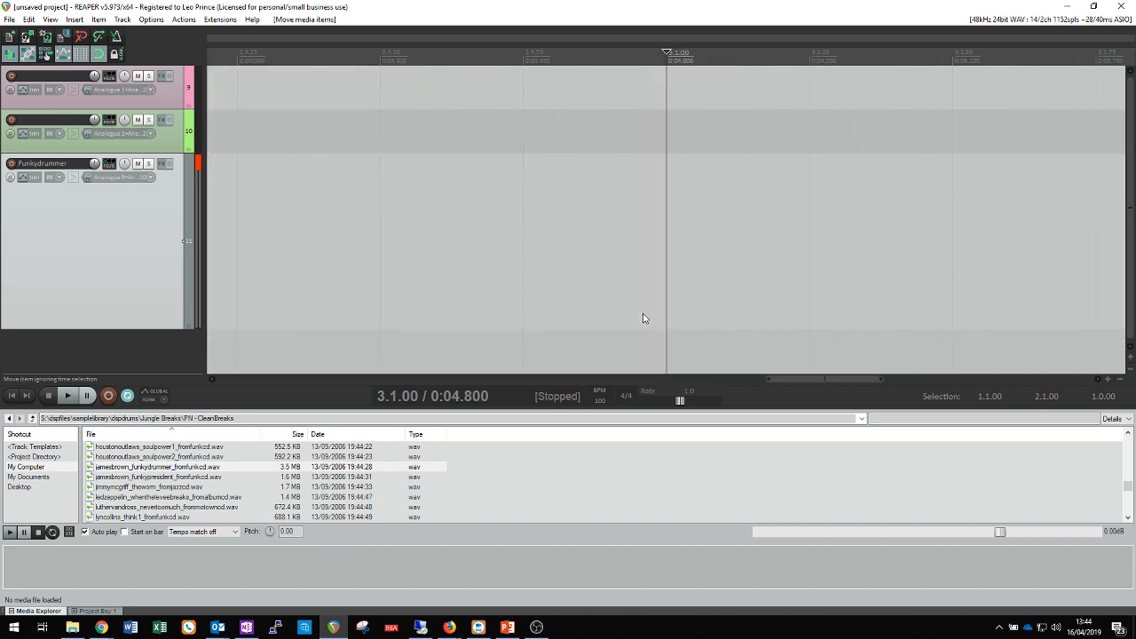
{"action": "scroll", "coordinate": [717, 365], "scroll_direction": "down", "scroll_amount": 5}
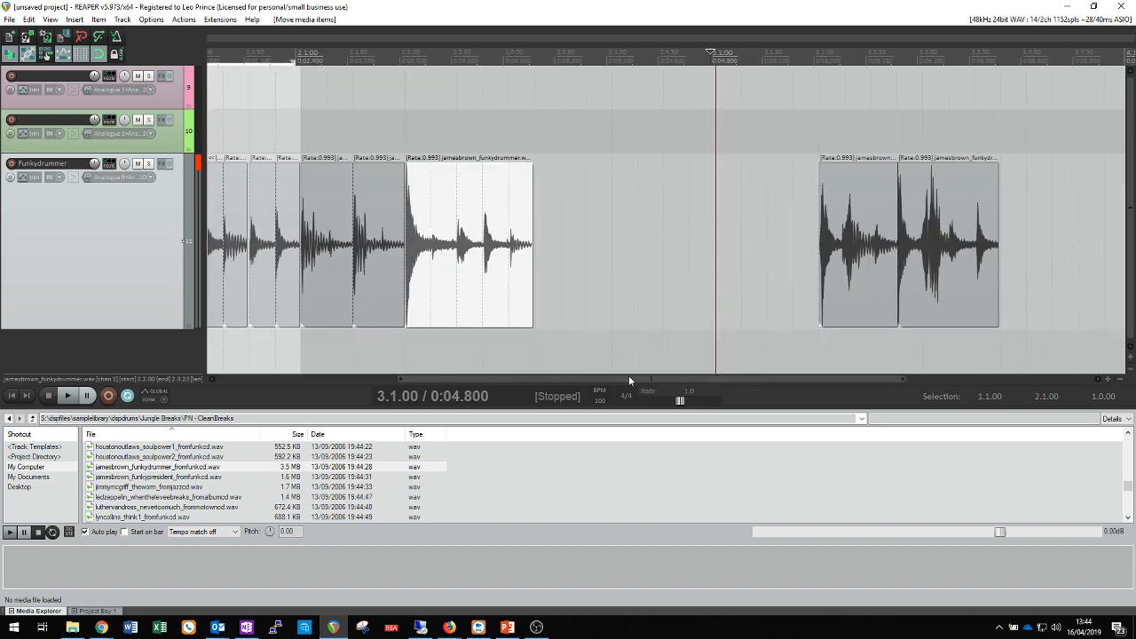
Step: Play the break from the start and set the time selection to the second bar, 2.1.00 to 3.1.00
{"action": "left_click_drag", "start_coordinate": [628, 379], "coordinate": [609, 379]}
{"action": "key", "text": "Home"}
{"action": "key", "text": "space"}
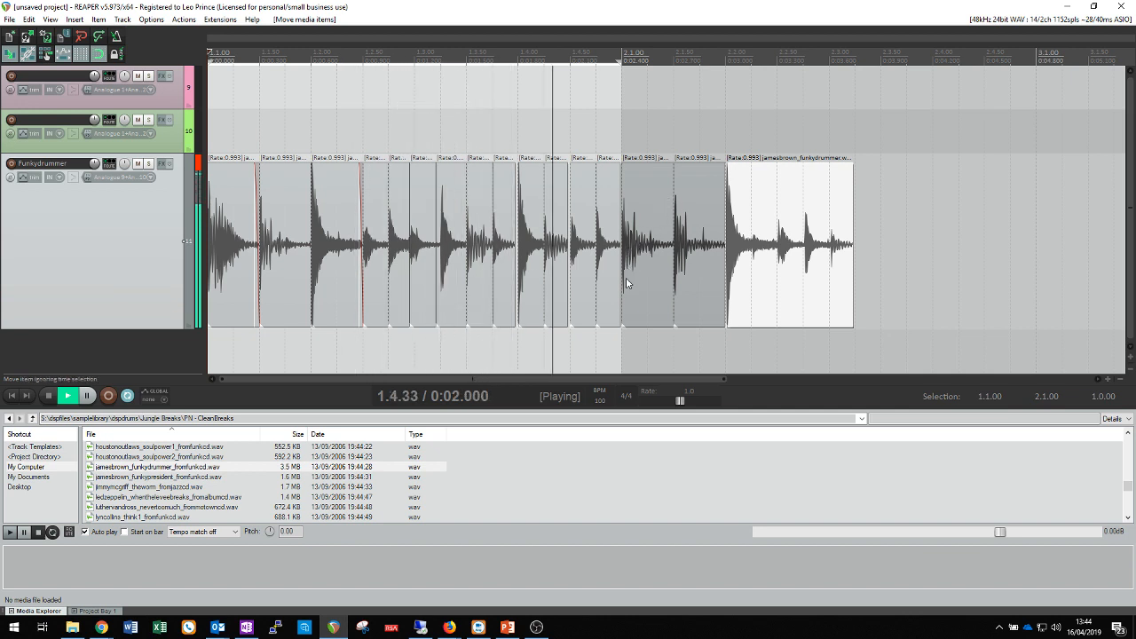
{"action": "left_click_drag", "start_coordinate": [619, 61], "coordinate": [1036, 61]}
{"action": "left_click_drag", "start_coordinate": [211, 61], "coordinate": [1036, 86]}
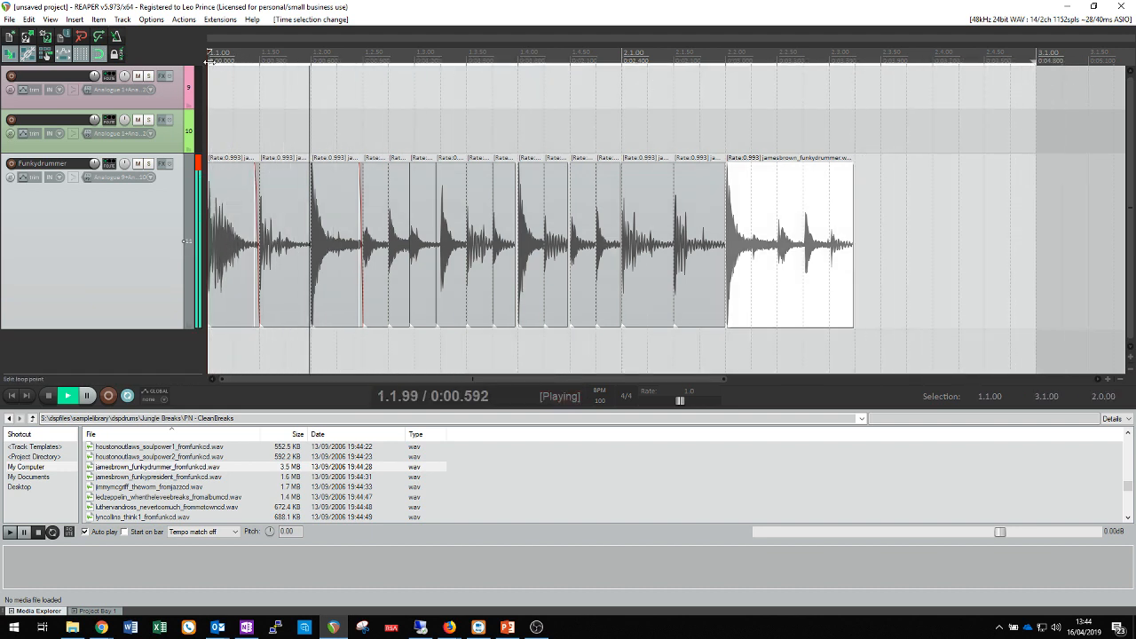
{"action": "left_click_drag", "start_coordinate": [207, 60], "coordinate": [622, 62]}
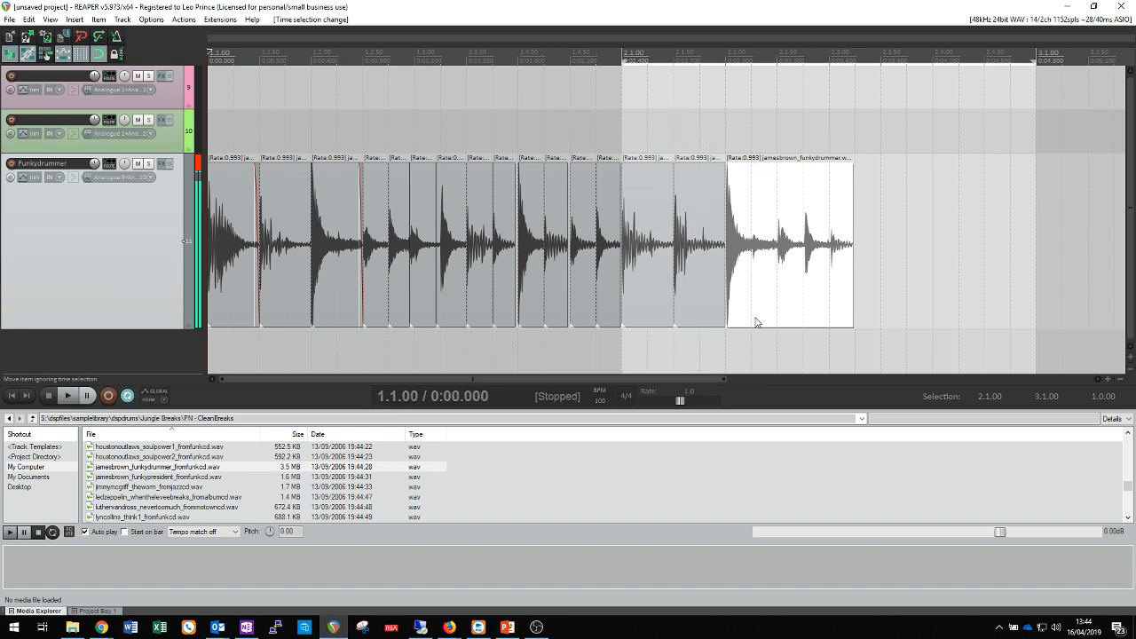
Step: Play the break, then nudge the slice at 2.2.00 slightly earlier so its hit sits on the grid line
{"action": "key", "text": "space"}
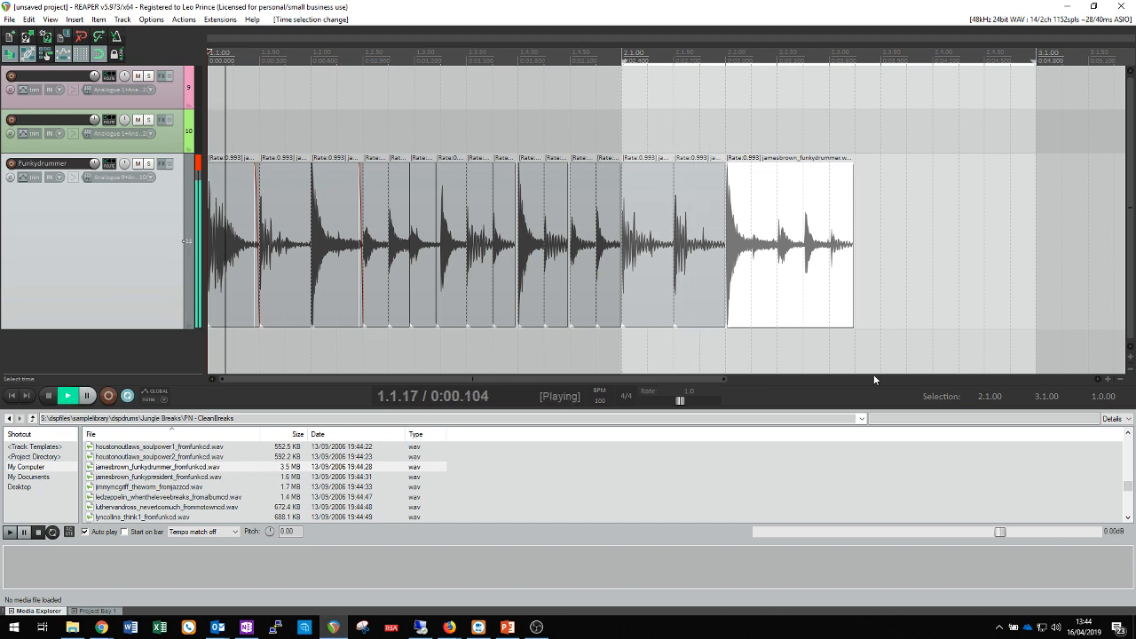
{"action": "key", "text": "space"}
{"action": "left_click", "coordinate": [807, 280]}
{"action": "scroll", "coordinate": [768, 267], "scroll_direction": "up", "scroll_amount": 3}
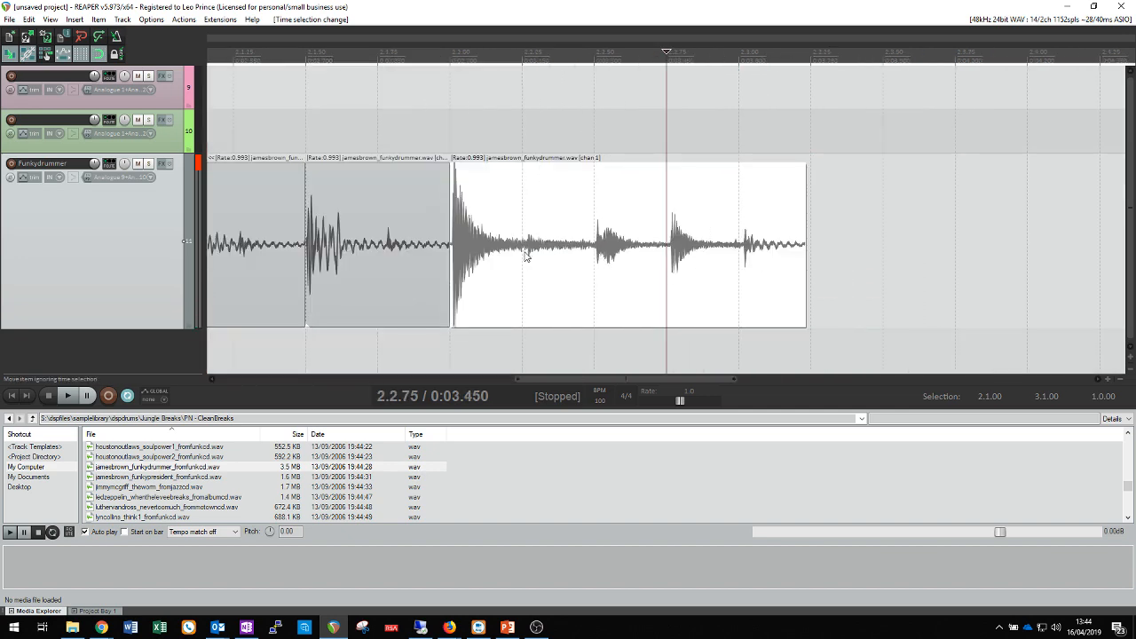
{"action": "left_click", "coordinate": [502, 268]}
{"action": "left_click_drag", "start_coordinate": [499, 269], "coordinate": [491, 275]}
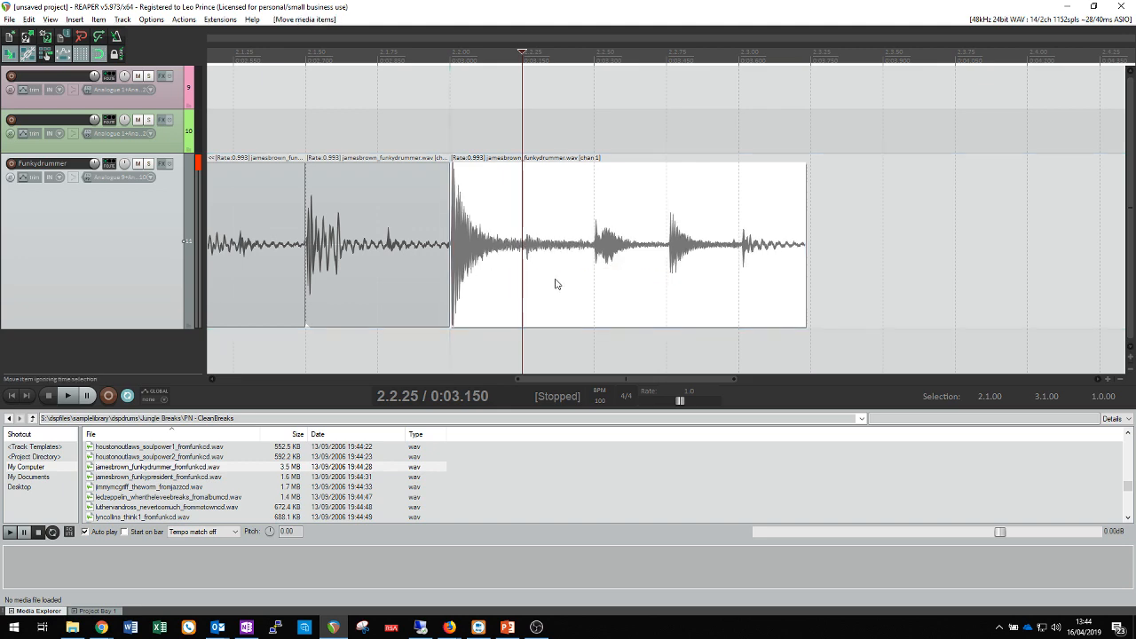
{"action": "left_click", "coordinate": [472, 265]}
{"action": "scroll", "coordinate": [472, 265], "scroll_direction": "up", "scroll_amount": 5}
{"action": "left_click_drag", "start_coordinate": [659, 262], "coordinate": [701, 249]}
{"action": "left_click_drag", "start_coordinate": [668, 165], "coordinate": [697, 226]}
Step: Play the second bar from 2.2.00 and from 2.1.00 to check how the realigned slices sound
{"action": "left_click", "coordinate": [606, 112]}
{"action": "key", "text": "space"}
{"action": "scroll", "coordinate": [588, 162], "scroll_direction": "down", "scroll_amount": 5}
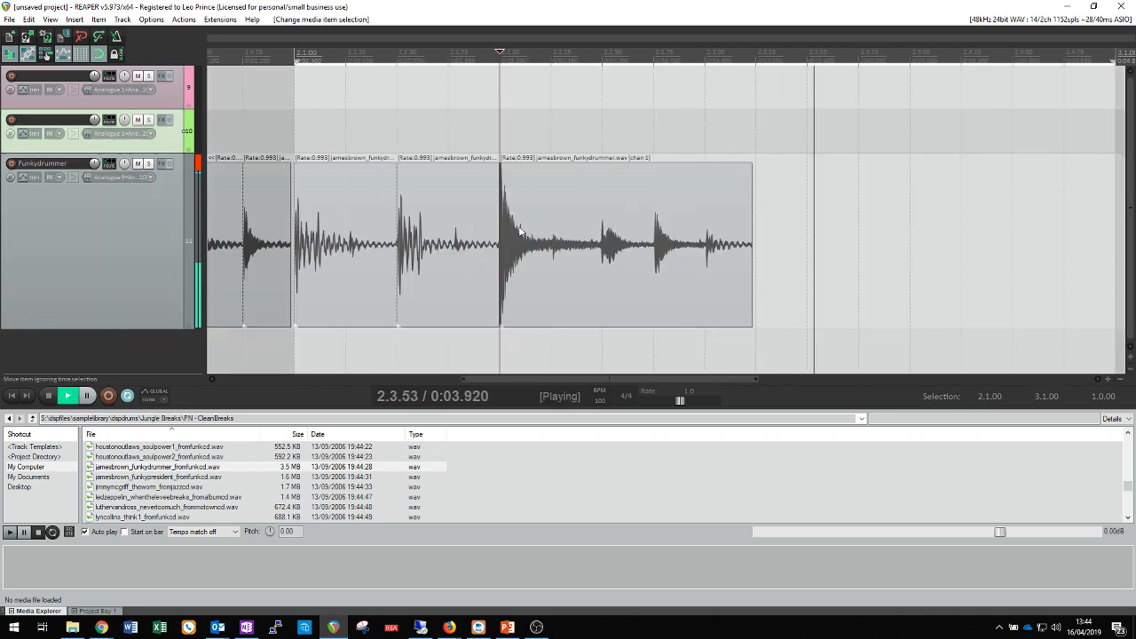
{"action": "key", "text": "space"}
{"action": "key", "text": "space"}
{"action": "key", "text": "space"}
{"action": "left_click", "coordinate": [281, 105]}
{"action": "key", "text": "space"}
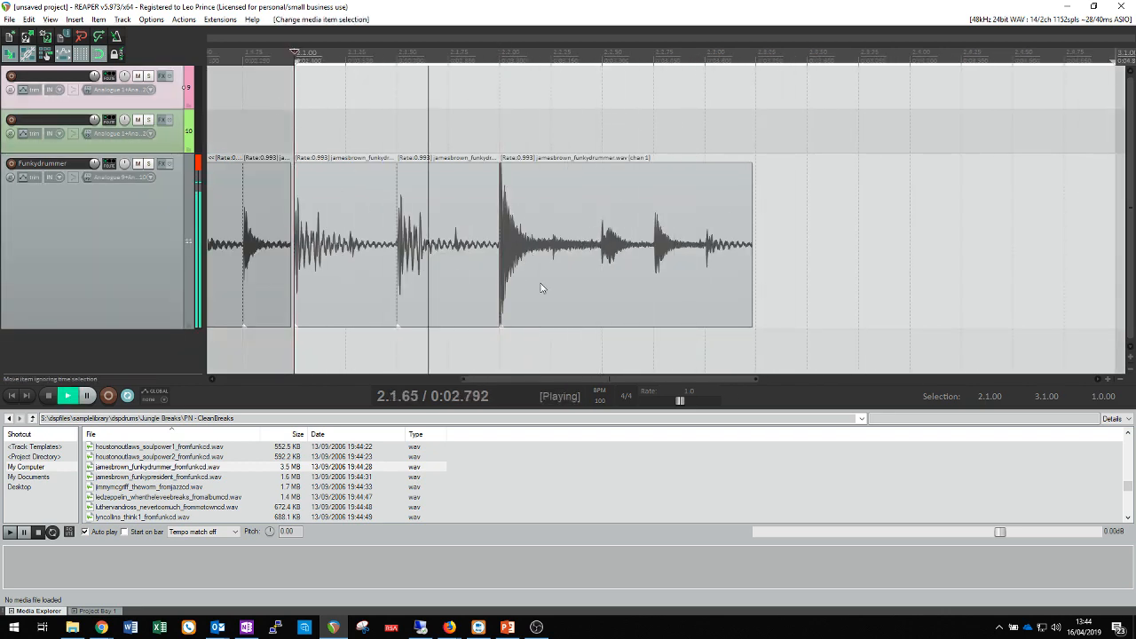
{"action": "key", "text": "space"}
{"action": "scroll", "coordinate": [696, 254], "scroll_direction": "up", "scroll_amount": 3}
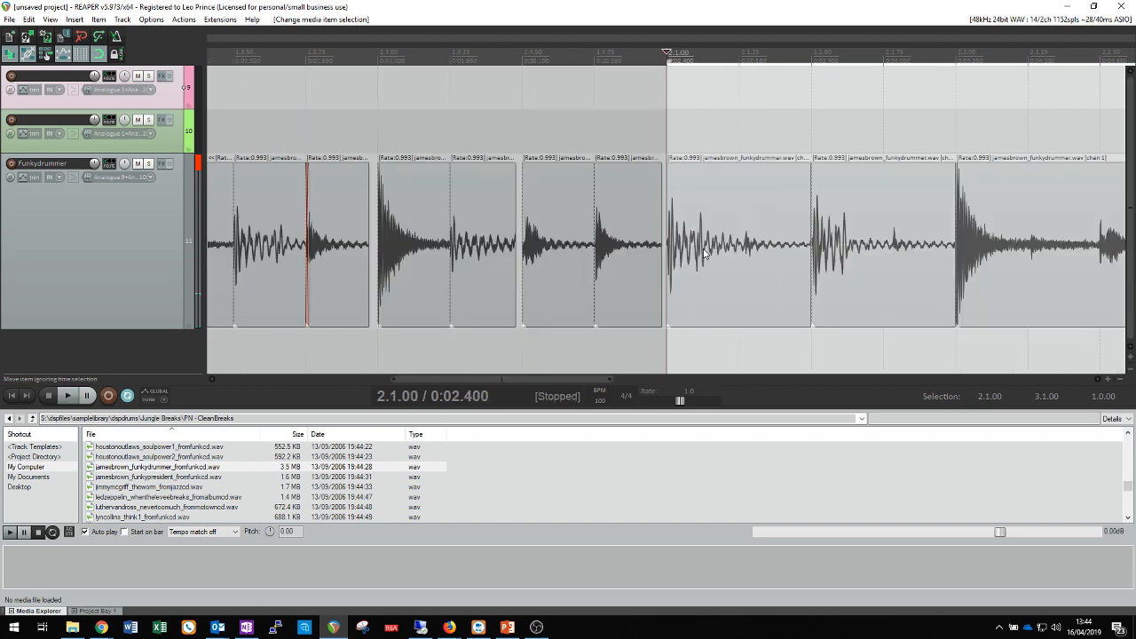
{"action": "scroll", "coordinate": [767, 282], "scroll_direction": "down", "scroll_amount": 5}
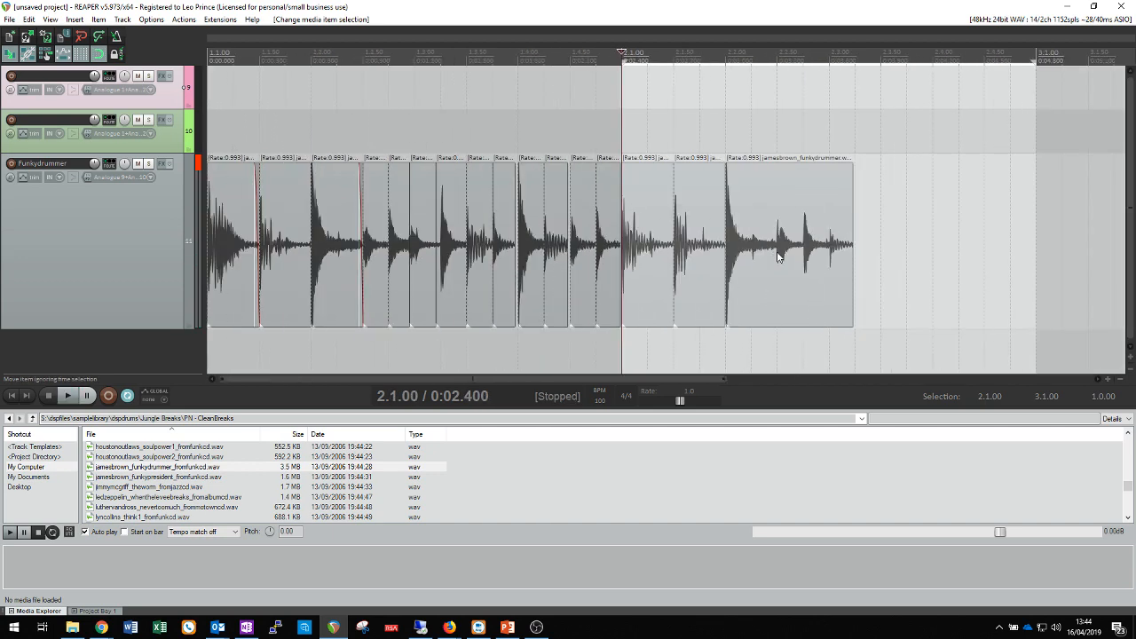
Step: Split the slice at 2.2.00 at its following drum hits on 2.2.50, 2.2.75 and 2.3.00
{"action": "left_click", "coordinate": [777, 256]}
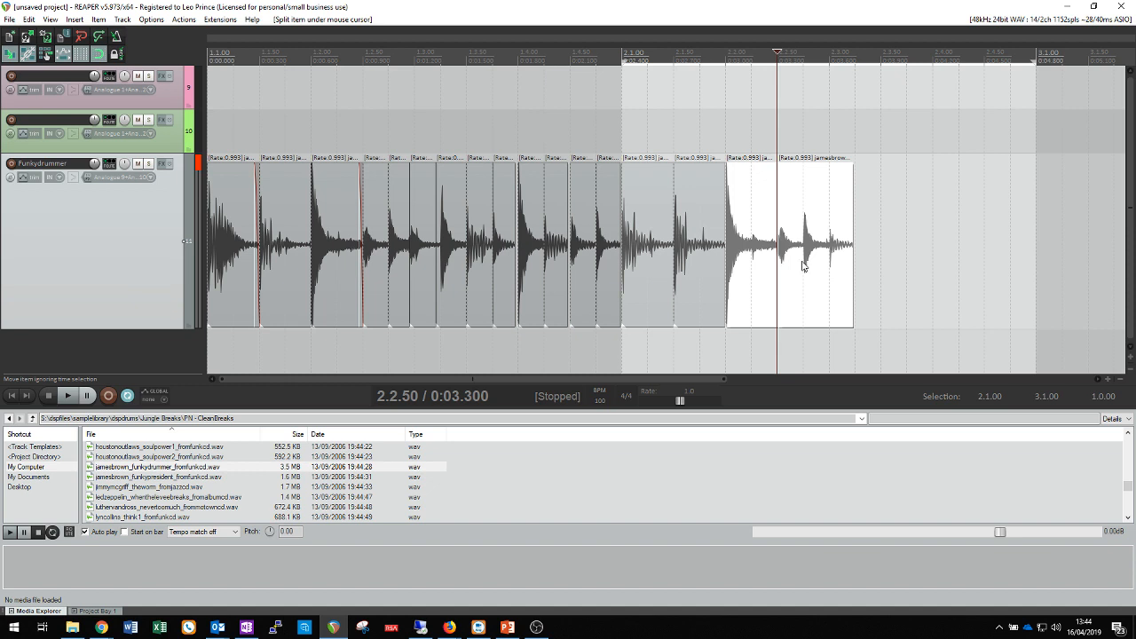
{"action": "key", "text": "s"}
{"action": "key", "text": "s"}
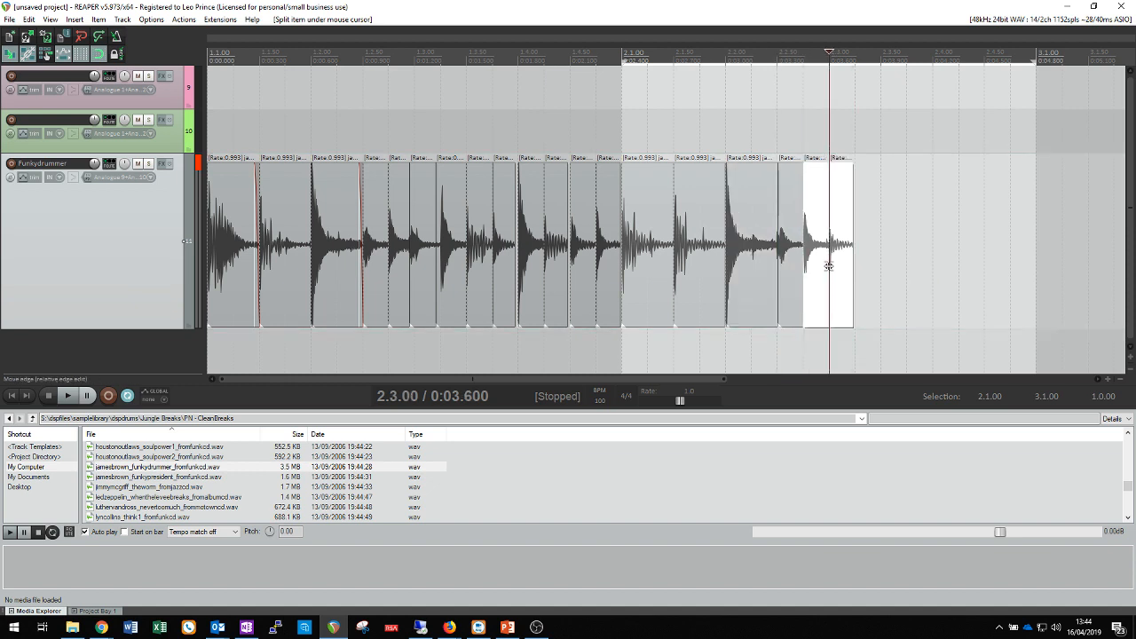
Step: Nudge the slice at 2.2.75 onto the grid and adjust the fade at its end
{"action": "scroll", "coordinate": [853, 290], "scroll_direction": "up", "scroll_amount": 3}
{"action": "left_click", "coordinate": [629, 293]}
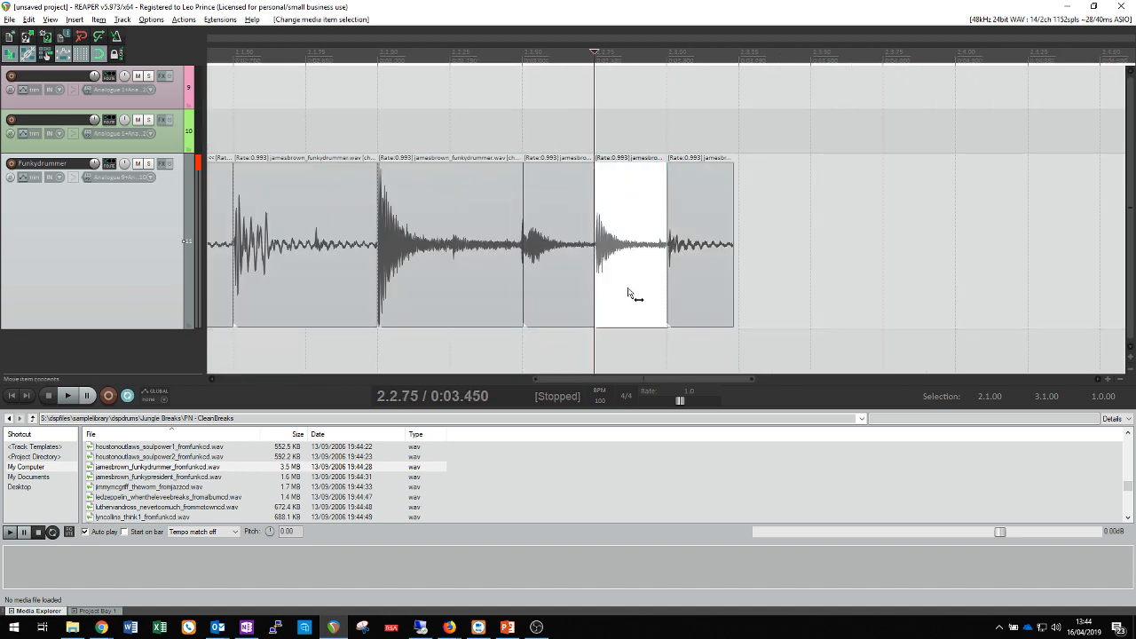
{"action": "left_click_drag", "start_coordinate": [624, 298], "coordinate": [623, 301]}
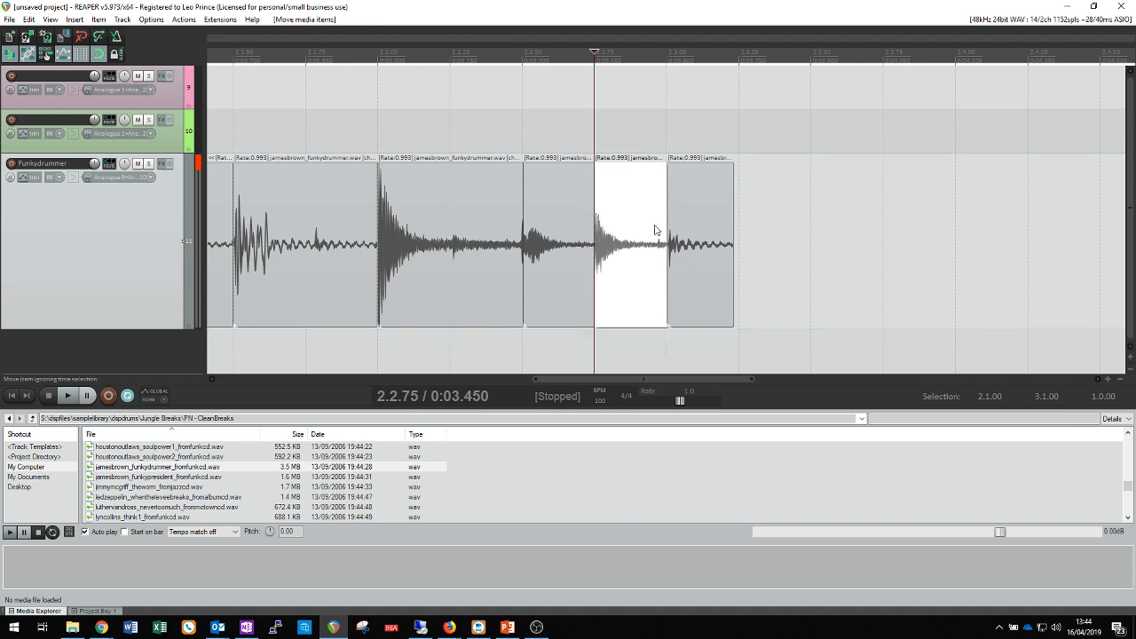
{"action": "mouse_move", "coordinate": [666, 163]}
{"action": "left_mouse_down"}
{"action": "mouse_move", "coordinate": [653, 165]}
{"action": "mouse_move", "coordinate": [665, 166]}
{"action": "left_mouse_up"}
Step: Nudge the slice at 2.3.00 onto the grid and add a short fade-out at its end
{"action": "left_click", "coordinate": [698, 188]}
{"action": "left_click_drag", "start_coordinate": [695, 194], "coordinate": [692, 193]}
{"action": "left_click_drag", "start_coordinate": [732, 228], "coordinate": [730, 232]}
{"action": "key", "text": "ctrl+z"}
{"action": "left_click_drag", "start_coordinate": [728, 169], "coordinate": [718, 183]}
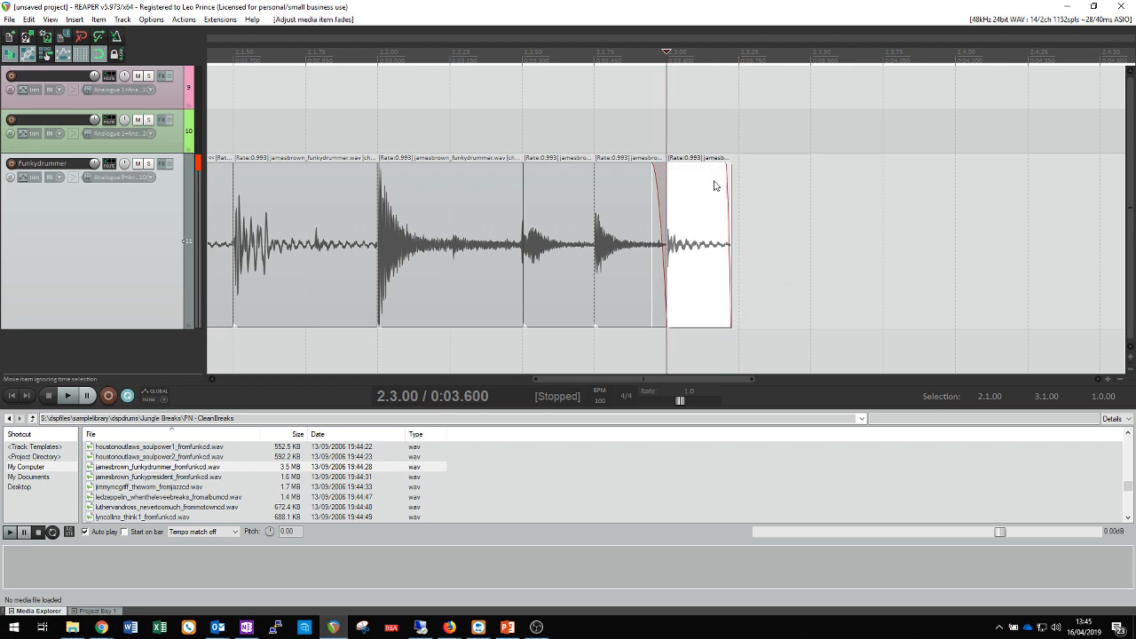
Step: Move the next slice set aside back to 2.3.25, align its hit to the grid and trim its end slightly
{"action": "scroll", "coordinate": [701, 240], "scroll_direction": "down", "scroll_amount": 4}
{"action": "left_click_drag", "start_coordinate": [1013, 277], "coordinate": [714, 300]}
{"action": "left_click", "coordinate": [694, 148]}
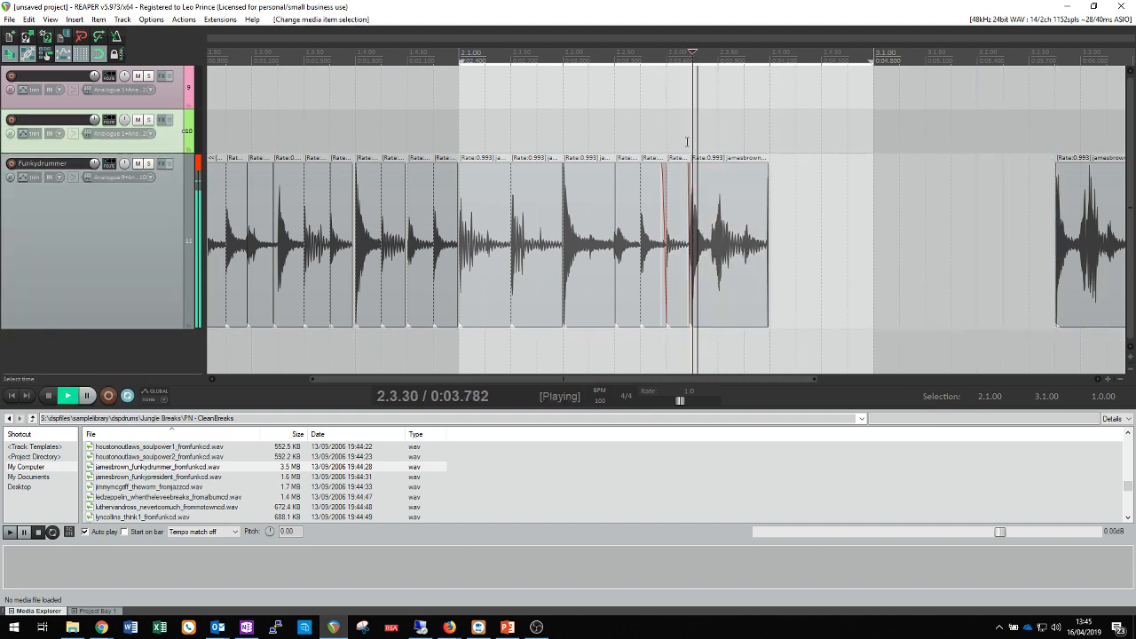
{"action": "left_click_drag", "start_coordinate": [730, 180], "coordinate": [733, 180]}
{"action": "key", "text": "space"}
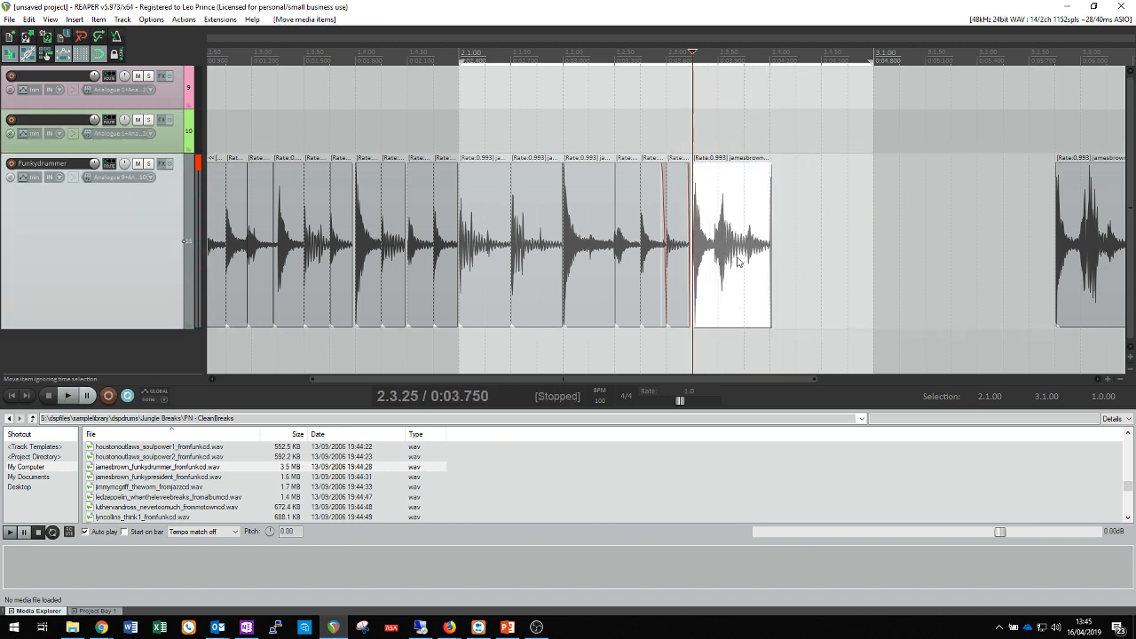
{"action": "key", "text": "space"}
{"action": "key", "text": "space"}
{"action": "left_click_drag", "start_coordinate": [770, 228], "coordinate": [768, 228]}
{"action": "key", "text": "space"}
Step: Move the last slice set aside back to 2.4.00 and play the break to check the second bar
{"action": "left_click_drag", "start_coordinate": [1050, 268], "coordinate": [820, 298]}
{"action": "key", "text": "space"}
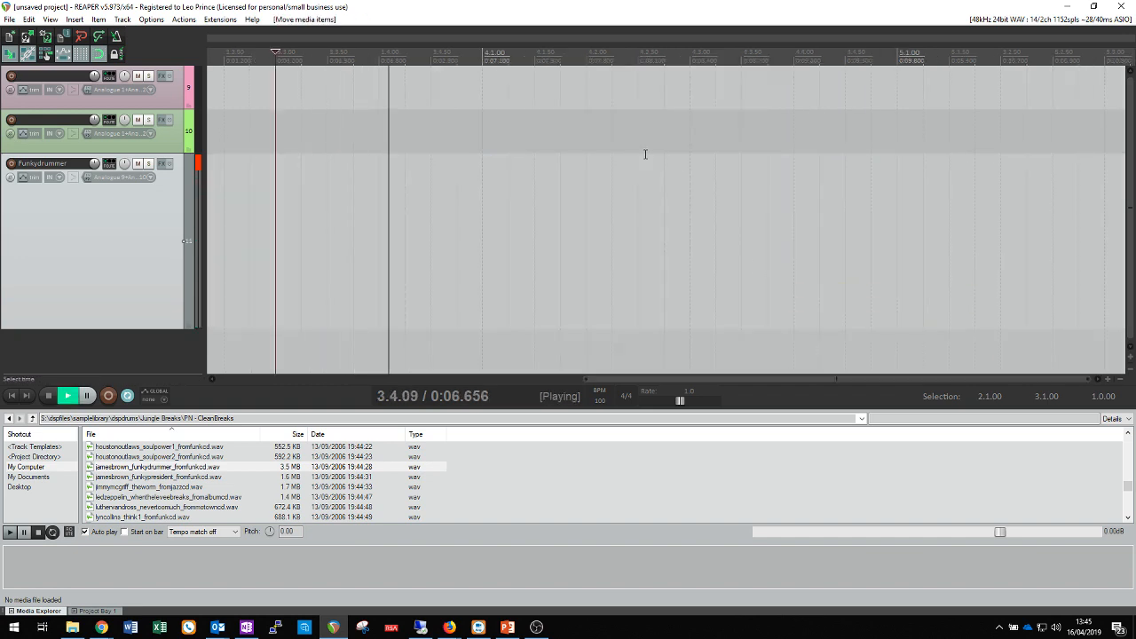
{"action": "key", "text": "w"}
{"action": "scroll", "coordinate": [820, 169], "scroll_direction": "down", "scroll_amount": 2}
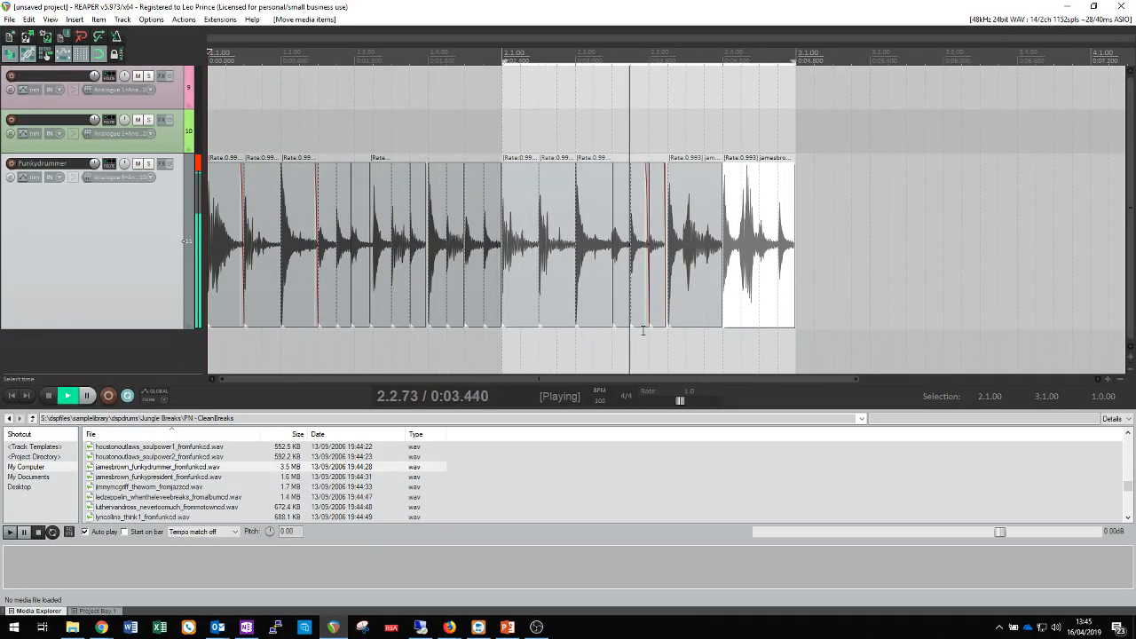
{"action": "scroll", "coordinate": [754, 302], "scroll_direction": "up", "scroll_amount": 2}
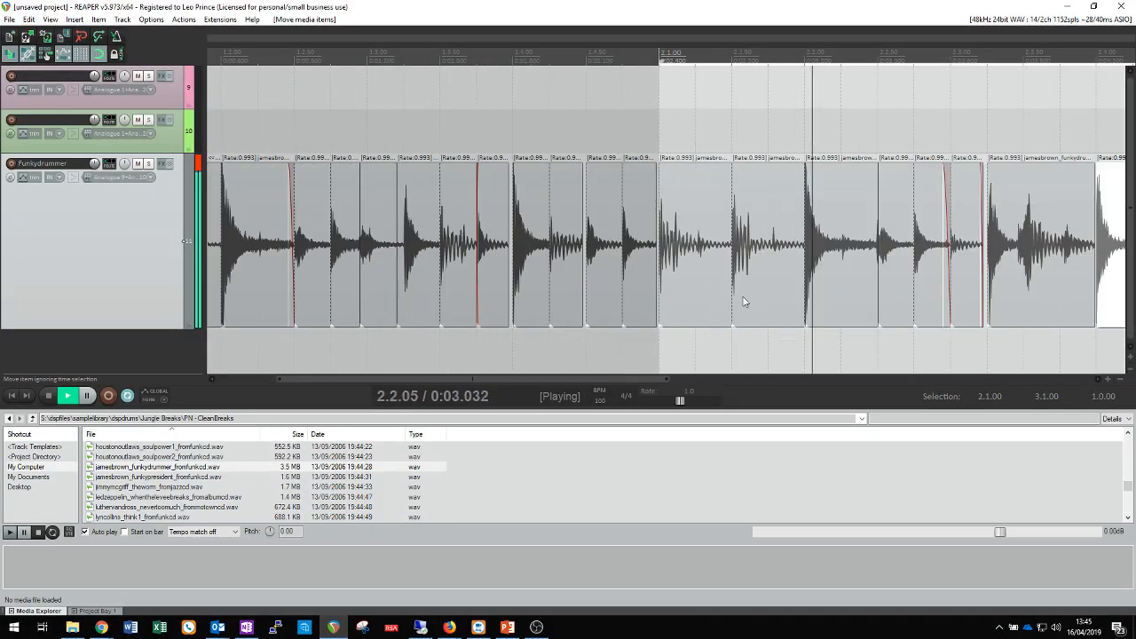
{"action": "scroll", "coordinate": [710, 320], "scroll_direction": "down", "scroll_amount": 1}
{"action": "scroll", "coordinate": [688, 377], "scroll_direction": "down", "scroll_amount": 1}
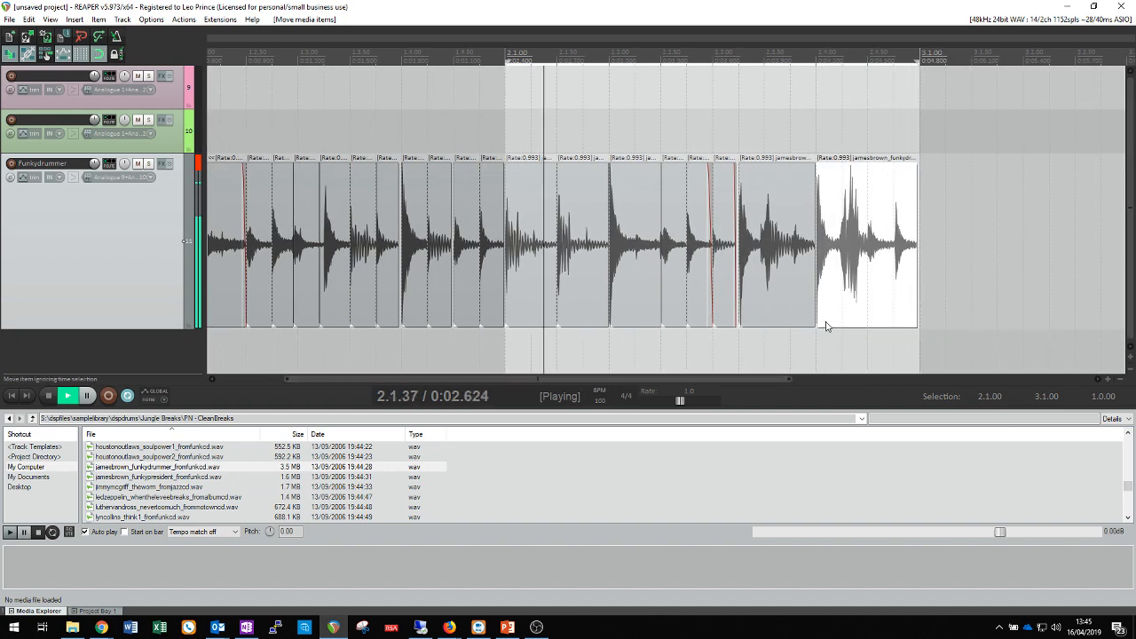
{"action": "scroll", "coordinate": [892, 270], "scroll_direction": "up", "scroll_amount": 2}
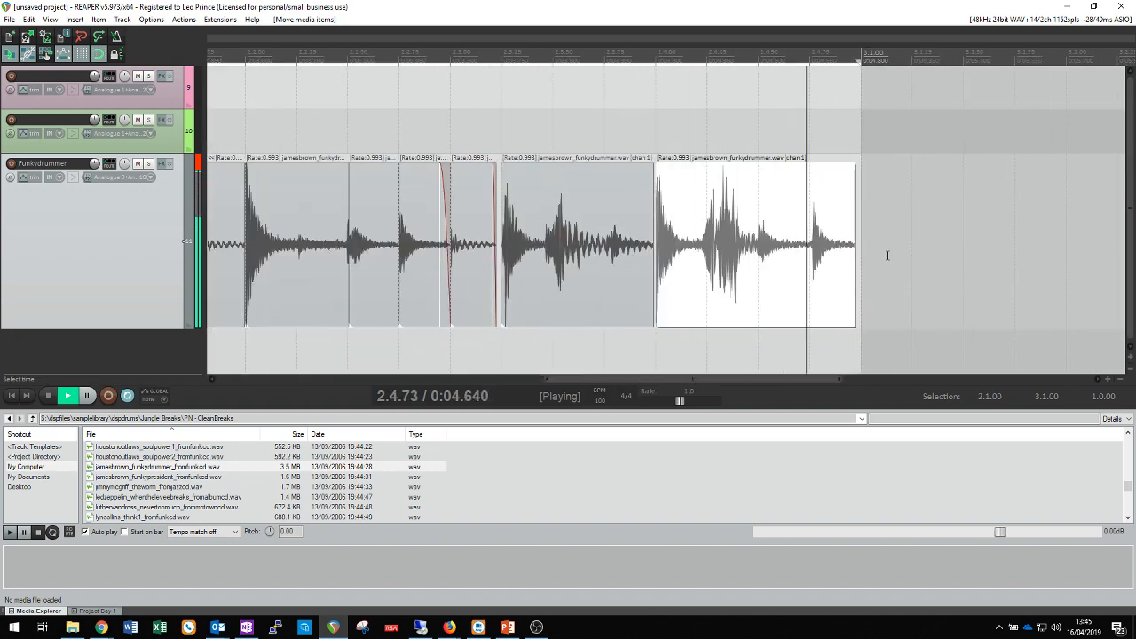
{"action": "scroll", "coordinate": [886, 255], "scroll_direction": "left", "scroll_amount": 3}
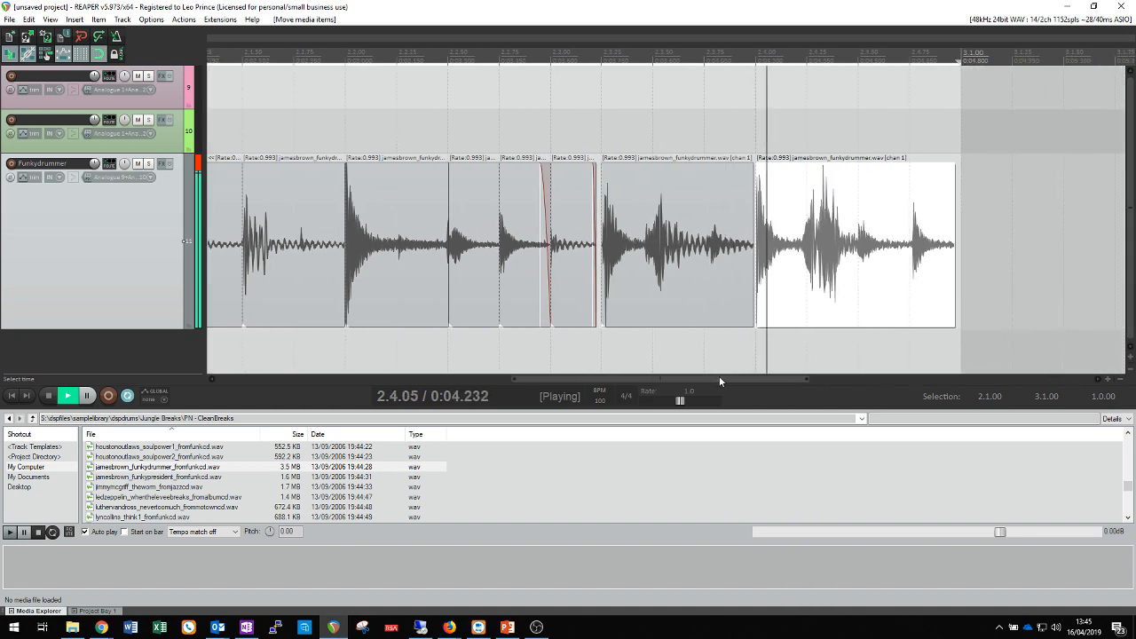
{"action": "key", "text": "space"}
Step: Extend the time selection over both bars, from 1.1.00 to 3.1.00, and play the loop
{"action": "left_click_drag", "start_coordinate": [684, 379], "coordinate": [790, 380]}
{"action": "scroll", "coordinate": [759, 264], "scroll_direction": "down", "scroll_amount": 6}
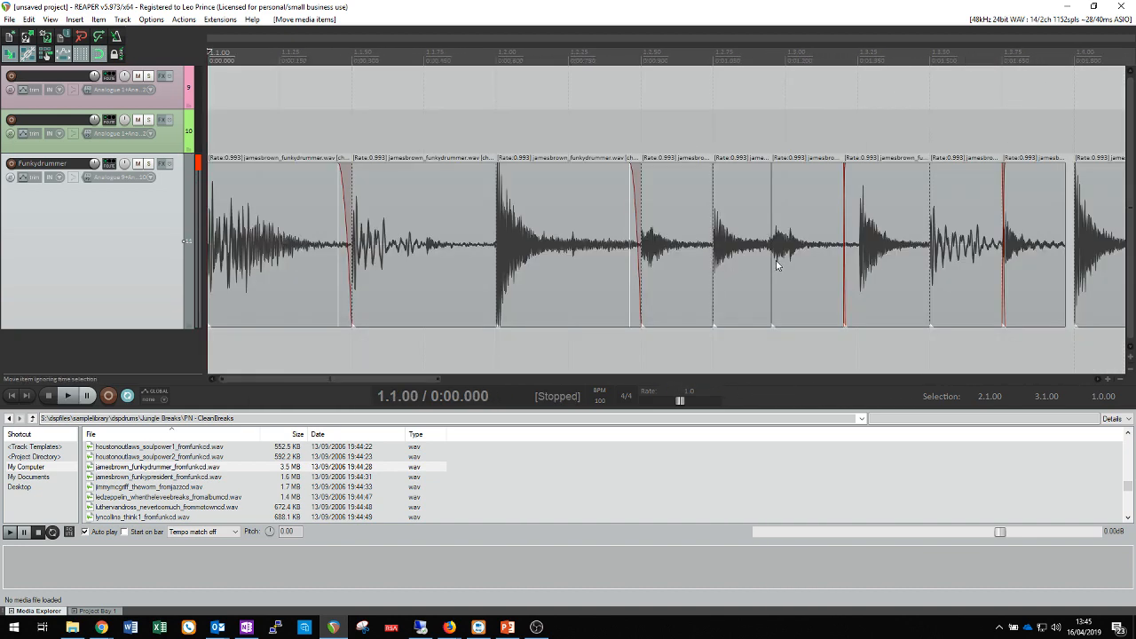
{"action": "scroll", "coordinate": [609, 224], "scroll_direction": "up", "scroll_amount": 4}
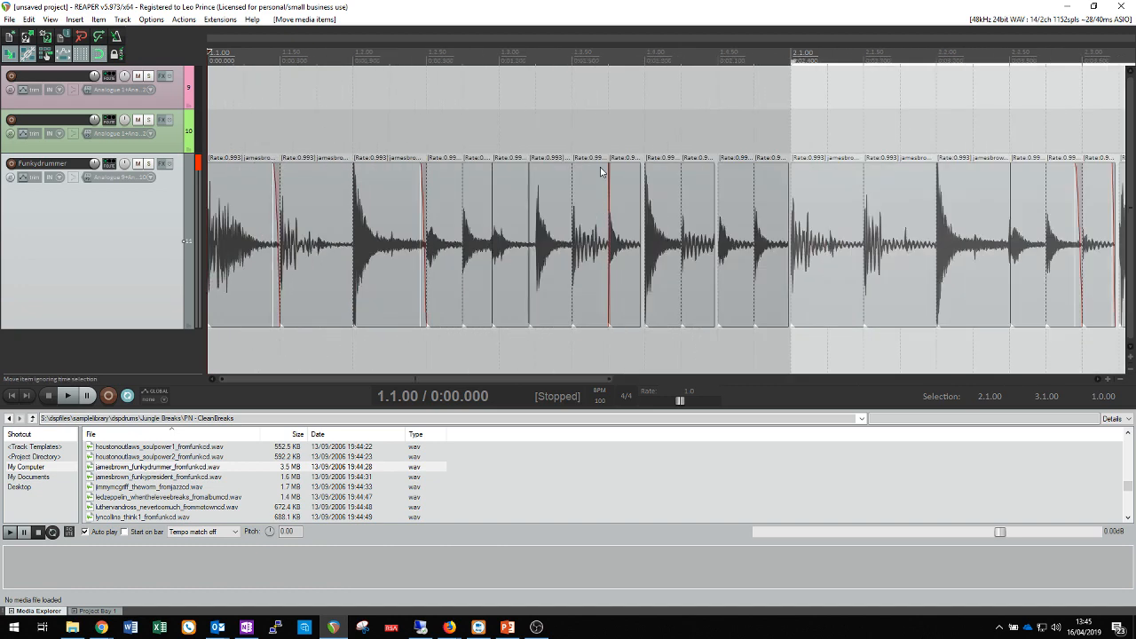
{"action": "left_click_drag", "start_coordinate": [794, 62], "coordinate": [210, 66]}
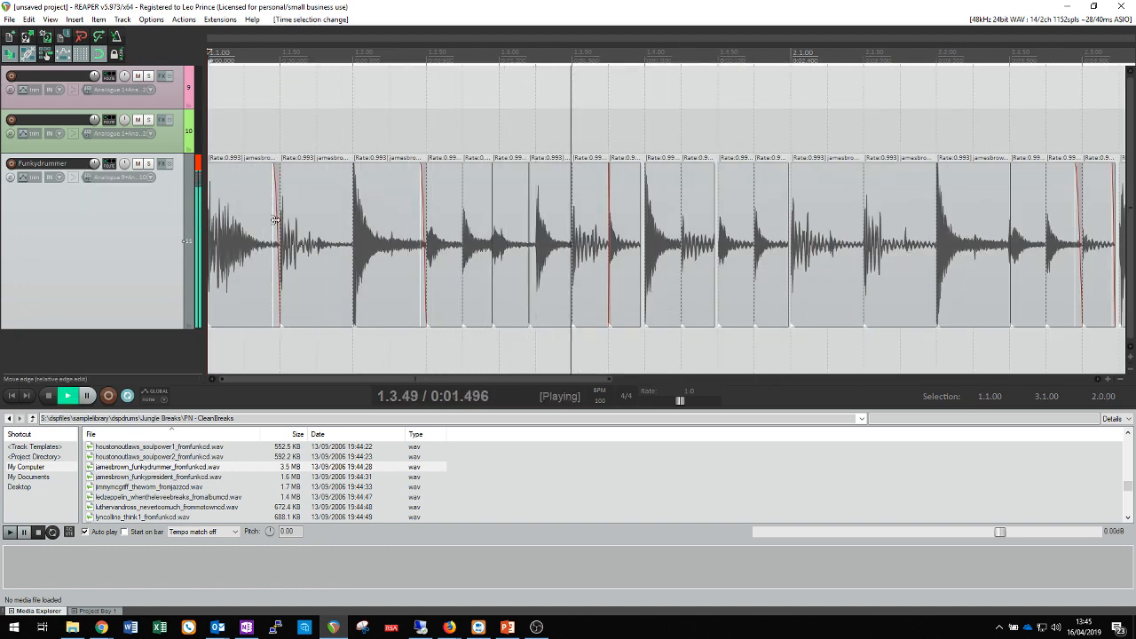
Step: Set the project tempo to 105 BPM while the two-bar loop plays
{"action": "scroll", "coordinate": [275, 220], "scroll_direction": "down", "scroll_amount": 4}
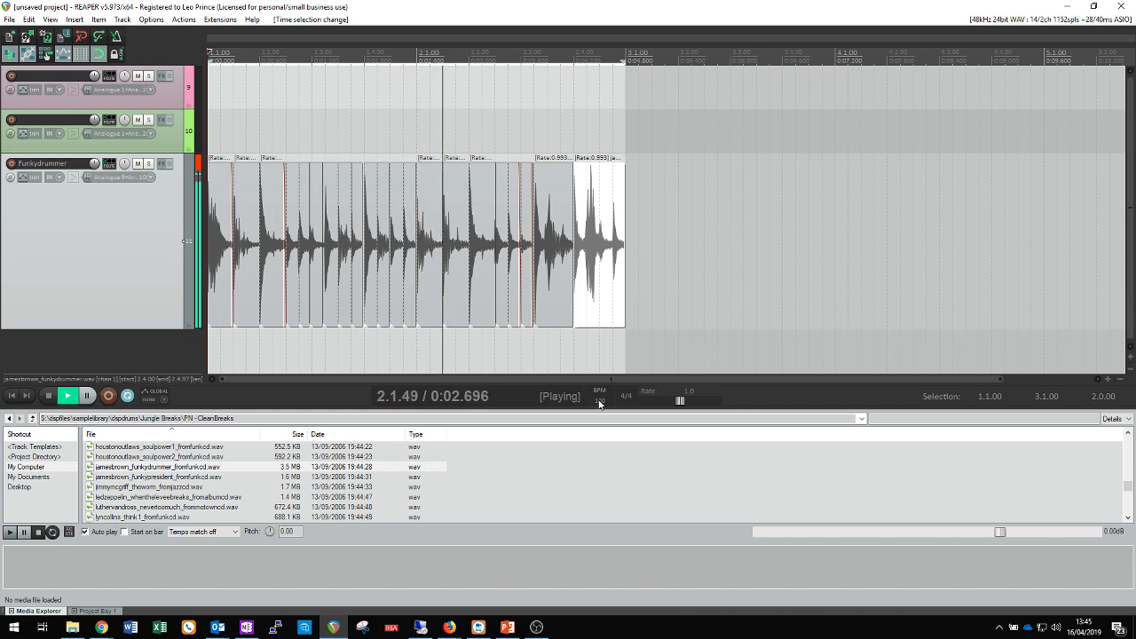
{"action": "type", "text": "105"}
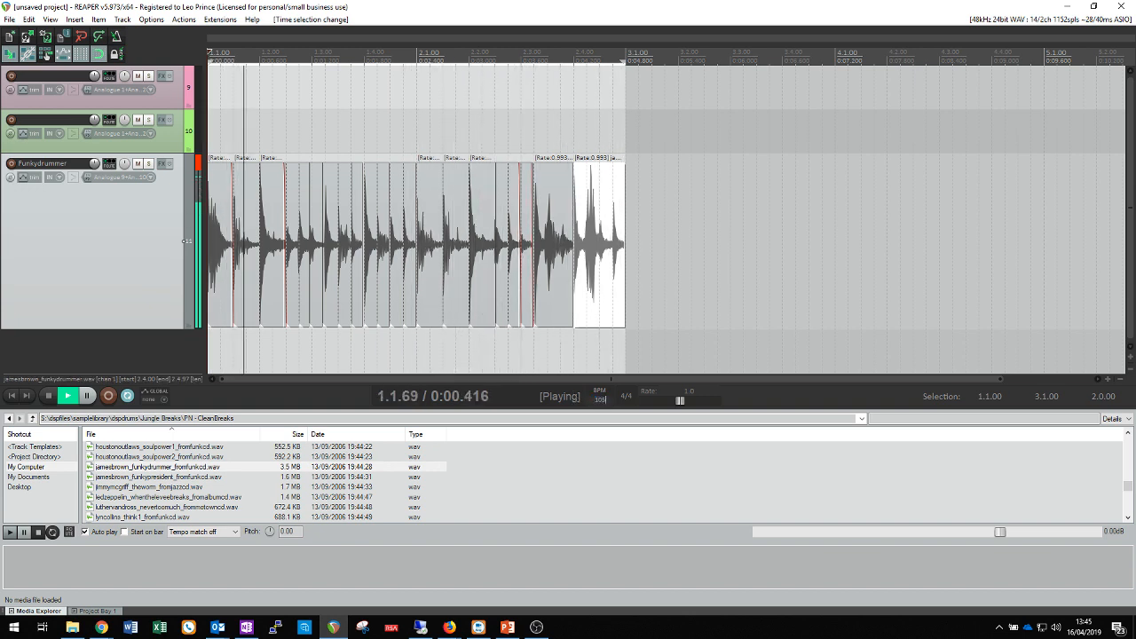
{"action": "key", "text": "Return"}
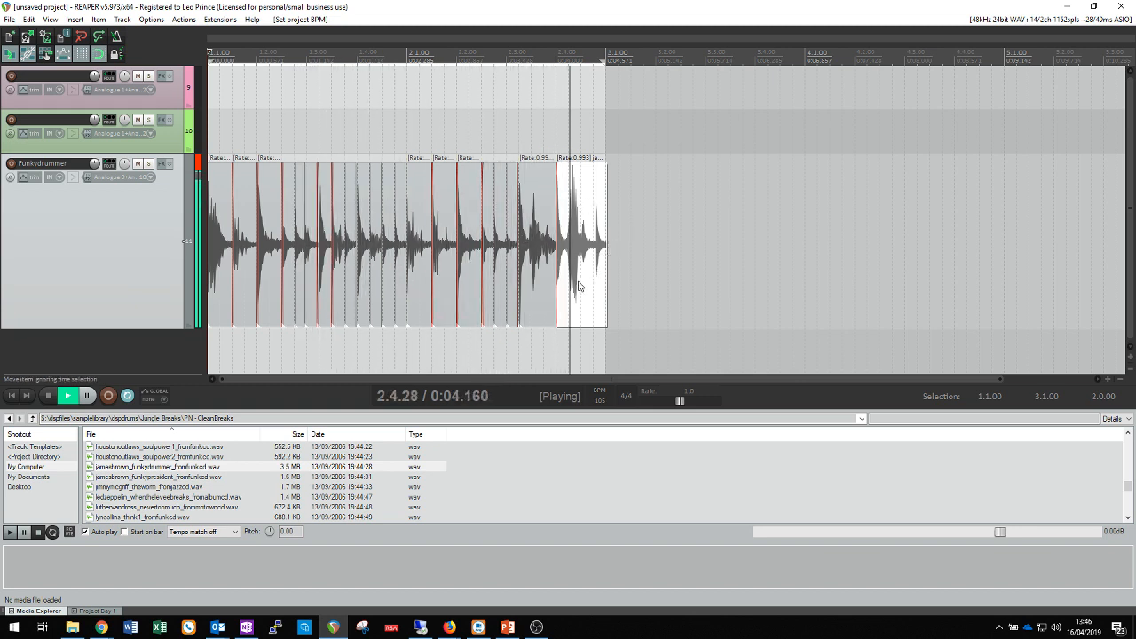
Step: Nudge the slice starting just before 1.3.25 so its hit sits closer to the grid line
{"action": "scroll", "coordinate": [619, 273], "scroll_direction": "up", "scroll_amount": 2}
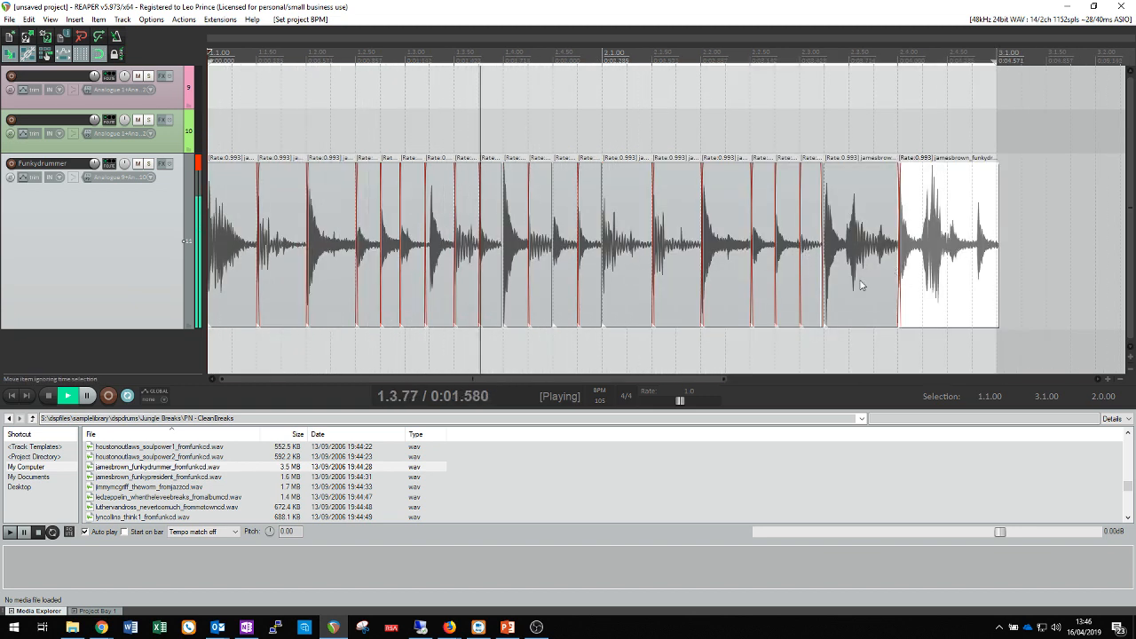
{"action": "left_click", "coordinate": [438, 272]}
{"action": "scroll", "coordinate": [438, 273], "scroll_direction": "up", "scroll_amount": 4}
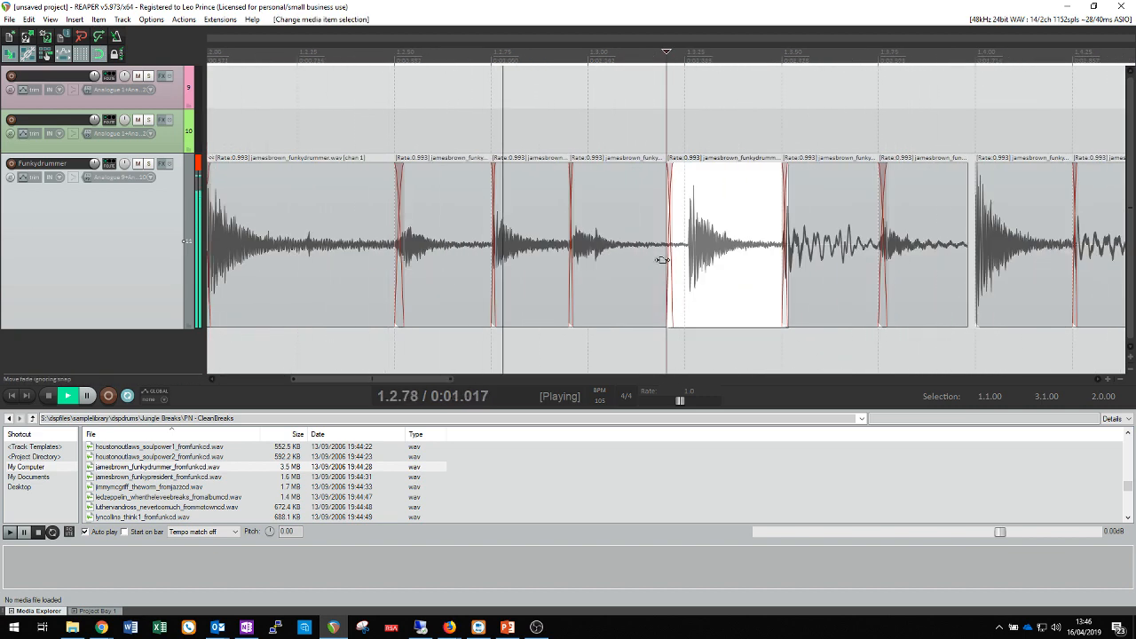
{"action": "left_click_drag", "start_coordinate": [710, 257], "coordinate": [737, 263]}
{"action": "scroll", "coordinate": [785, 245], "scroll_direction": "down", "scroll_amount": 3}
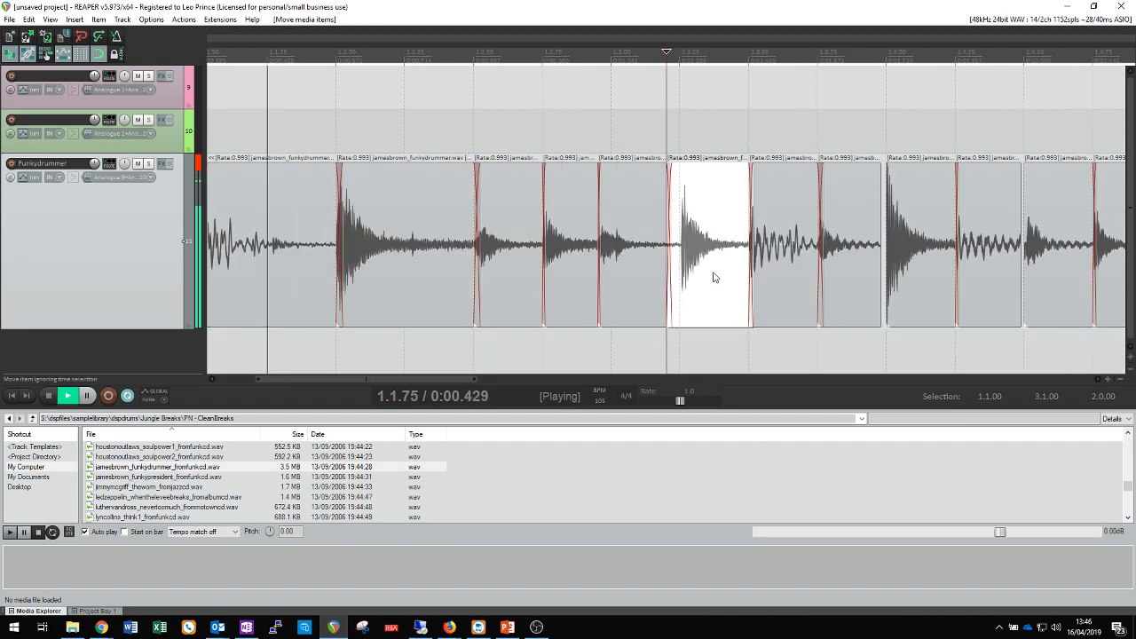
{"action": "key", "text": "space"}
Step: Select the first six slices of bar one, remove the crossfades between them and play from the start
{"action": "left_click_drag", "start_coordinate": [231, 139], "coordinate": [499, 287]}
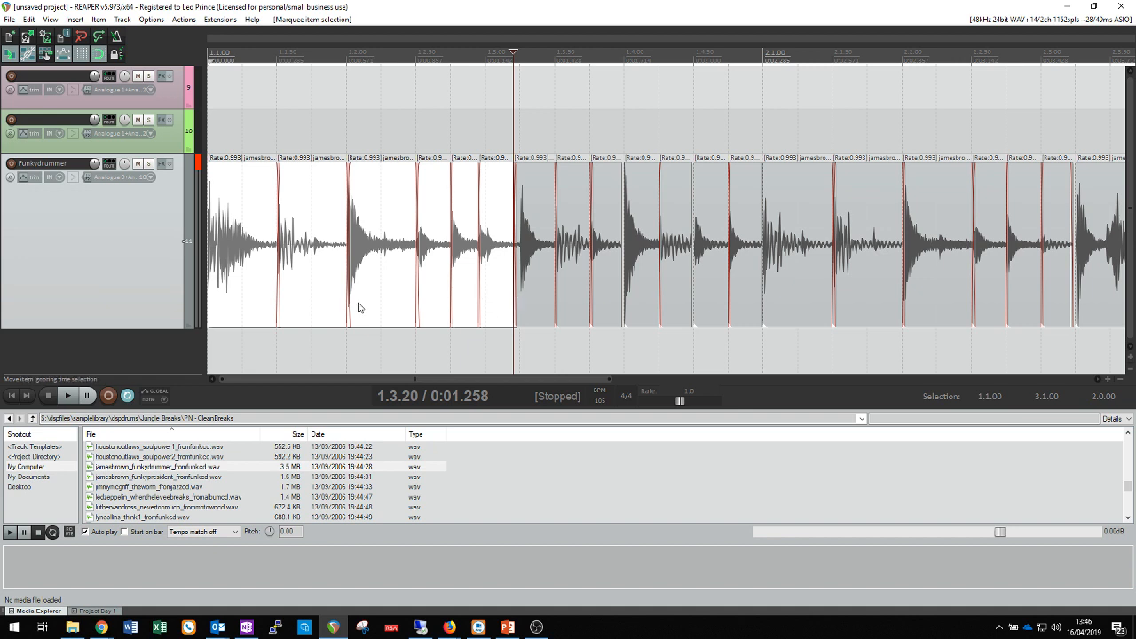
{"action": "left_click_drag", "start_coordinate": [347, 307], "coordinate": [342, 306]}
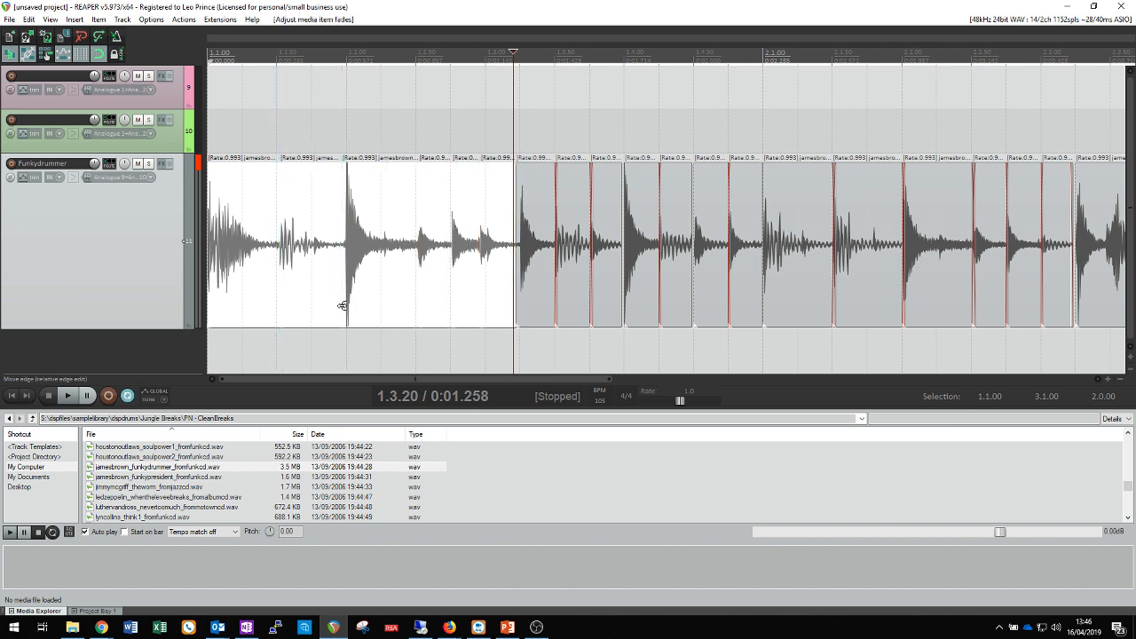
{"action": "key", "text": "Home"}
{"action": "key", "text": "space"}
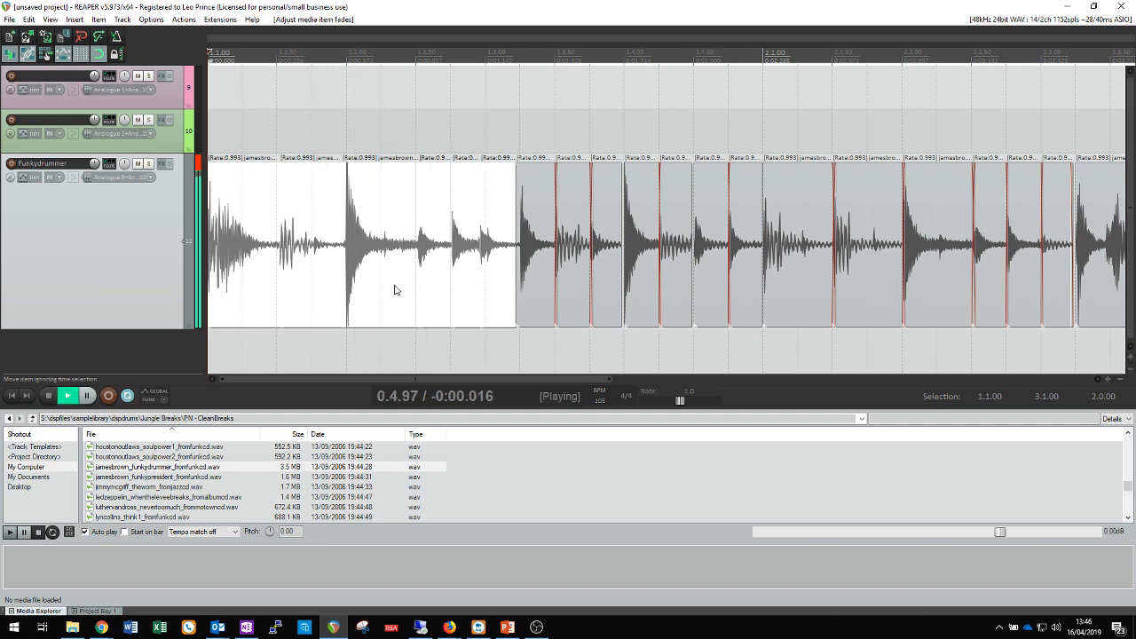
{"action": "key", "text": "space"}
Step: Nudge the second slice back onto 1.1.50 and play the break from the start to check it
{"action": "left_click", "coordinate": [295, 246]}
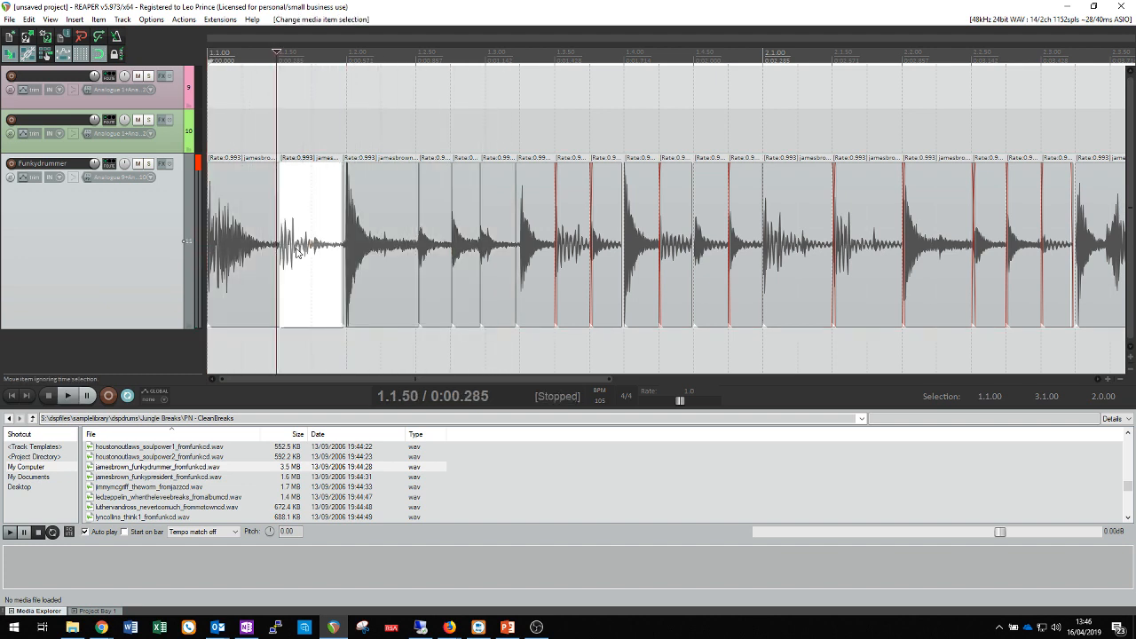
{"action": "left_click_drag", "start_coordinate": [277, 273], "coordinate": [296, 274]}
{"action": "key", "text": "Home"}
{"action": "key", "text": "space"}
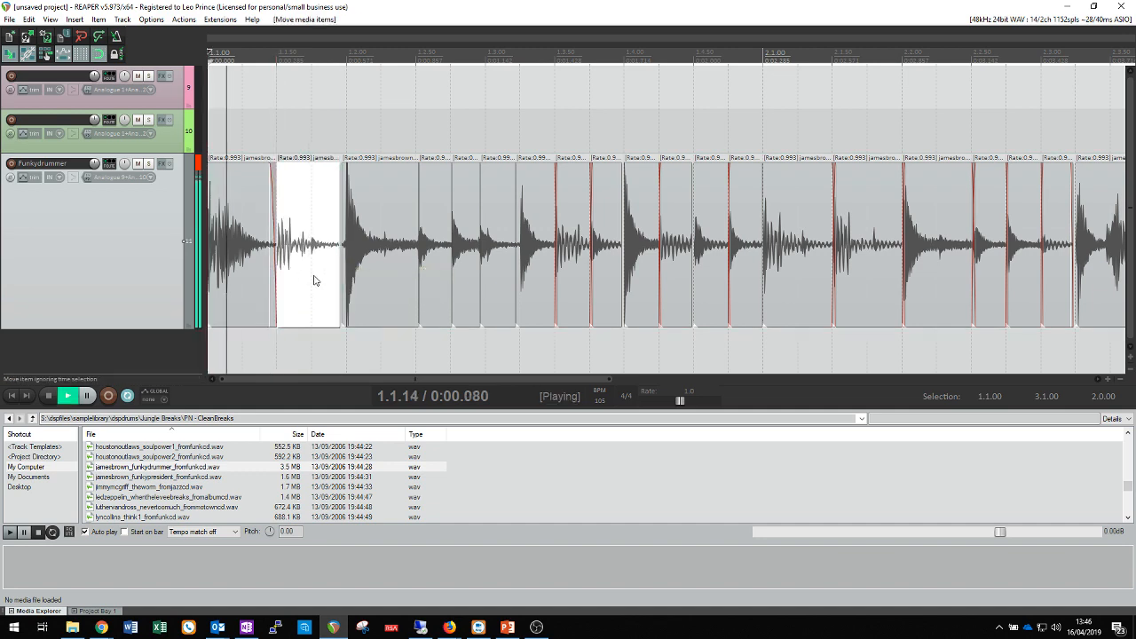
{"action": "key", "text": "space"}
{"action": "scroll", "coordinate": [373, 269], "scroll_direction": "up", "scroll_amount": 2}
{"action": "scroll", "coordinate": [376, 268], "scroll_direction": "up", "scroll_amount": 2}
{"action": "key", "text": "space"}
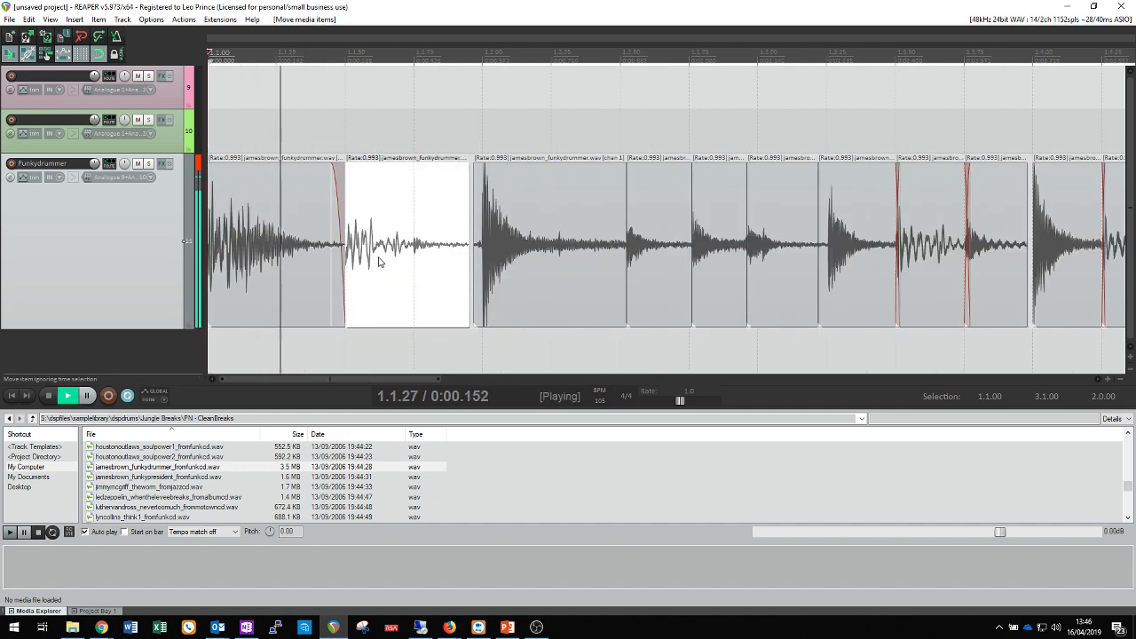
Step: Play the opening of the break from the start several times to check the second slice at 1.1.50
{"action": "key", "text": "space"}
{"action": "left_click", "coordinate": [369, 229]}
{"action": "scroll", "coordinate": [367, 222], "scroll_direction": "up", "scroll_amount": 1}
{"action": "left_click_drag", "start_coordinate": [347, 203], "coordinate": [408, 210]}
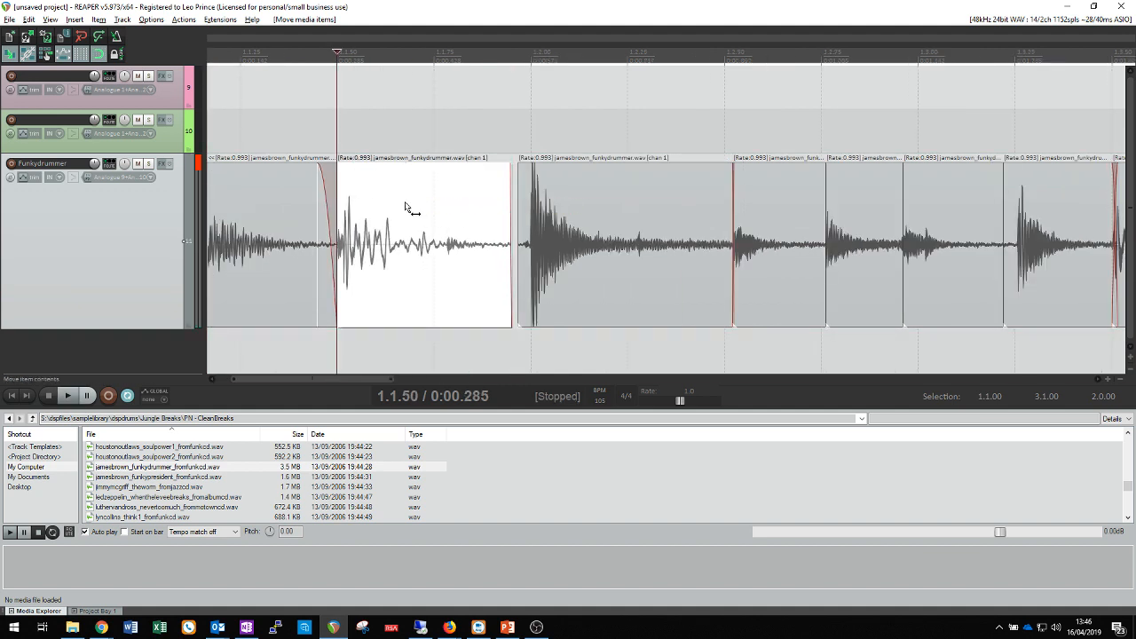
{"action": "key", "text": "Home"}
{"action": "key", "text": "space"}
{"action": "key", "text": "space"}
{"action": "key", "text": "space"}
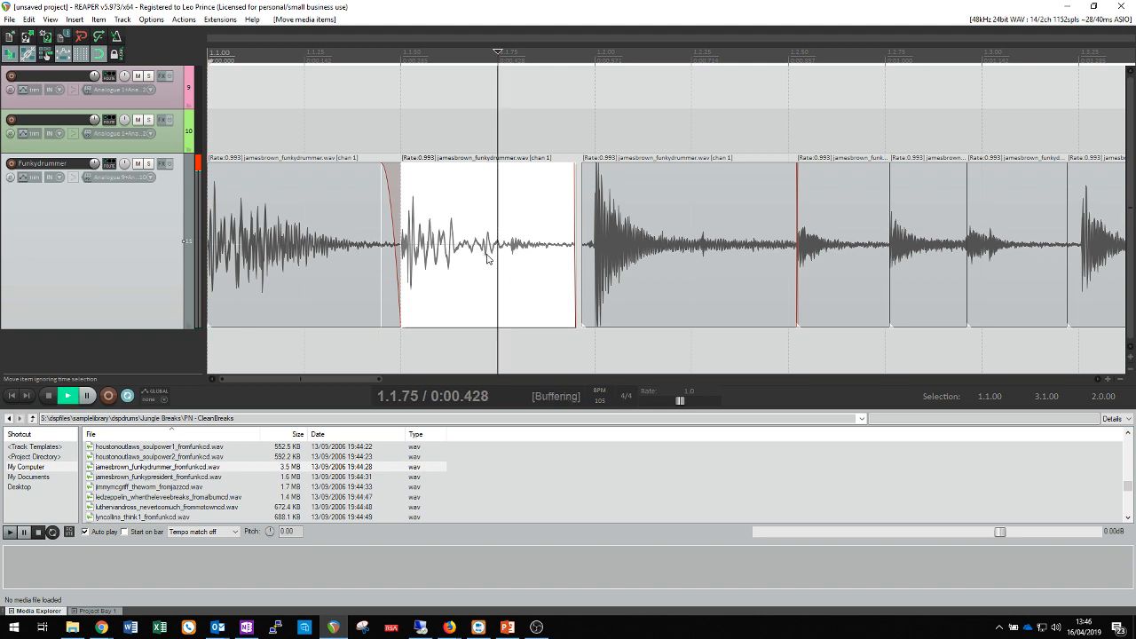
{"action": "key", "text": "space"}
{"action": "key", "text": "space"}
{"action": "key", "text": "space"}
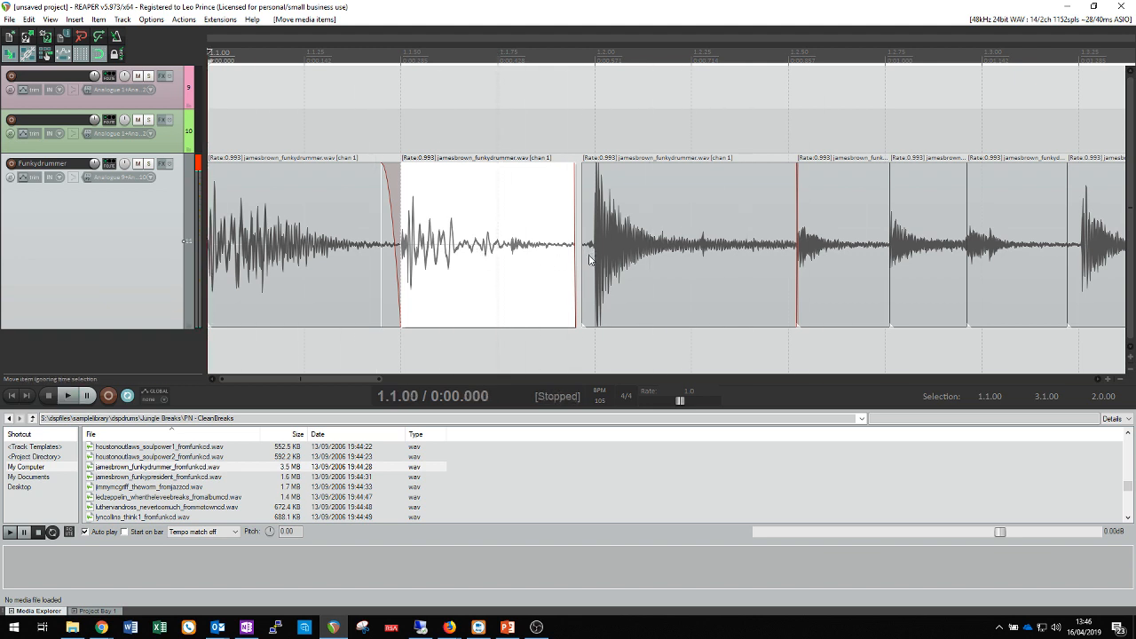
Step: Extend the end of the second slice to meet the third slice and play from the start
{"action": "left_click", "coordinate": [590, 259]}
{"action": "mouse_move", "coordinate": [574, 264]}
{"action": "left_mouse_down"}
{"action": "mouse_move", "coordinate": [587, 265]}
{"action": "mouse_move", "coordinate": [578, 266]}
{"action": "left_mouse_up"}
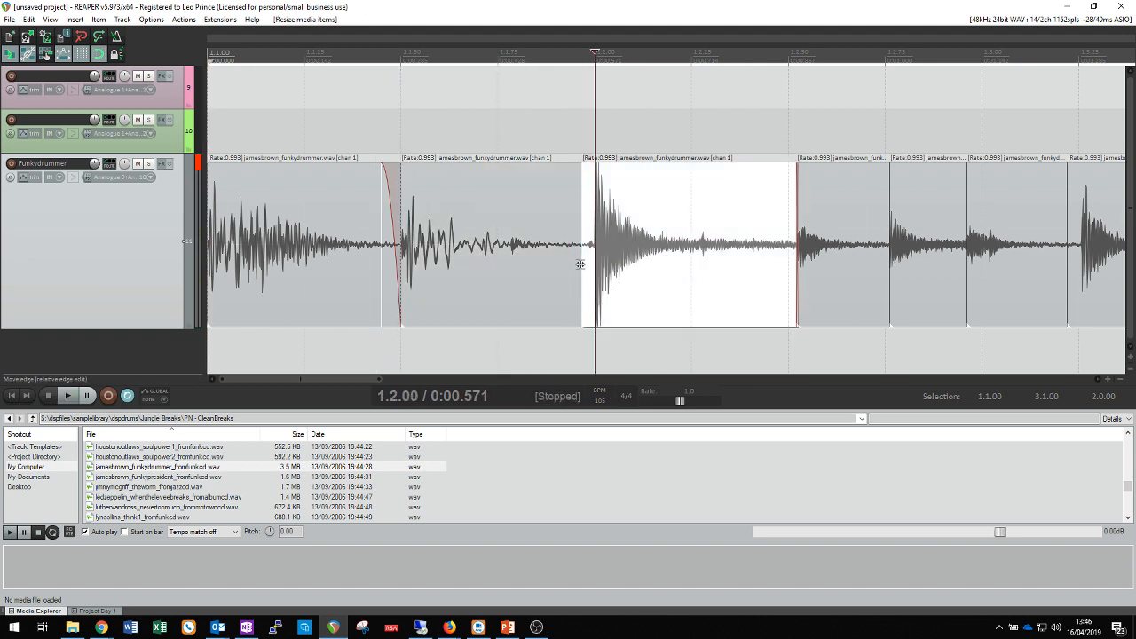
{"action": "key", "text": "Home"}
{"action": "key", "text": "space"}
{"action": "key", "text": "space"}
Step: Split the third slice at 1.2.00, where its hit begins, and play the break from the start
{"action": "scroll", "coordinate": [585, 292], "scroll_direction": "down", "scroll_amount": 2}
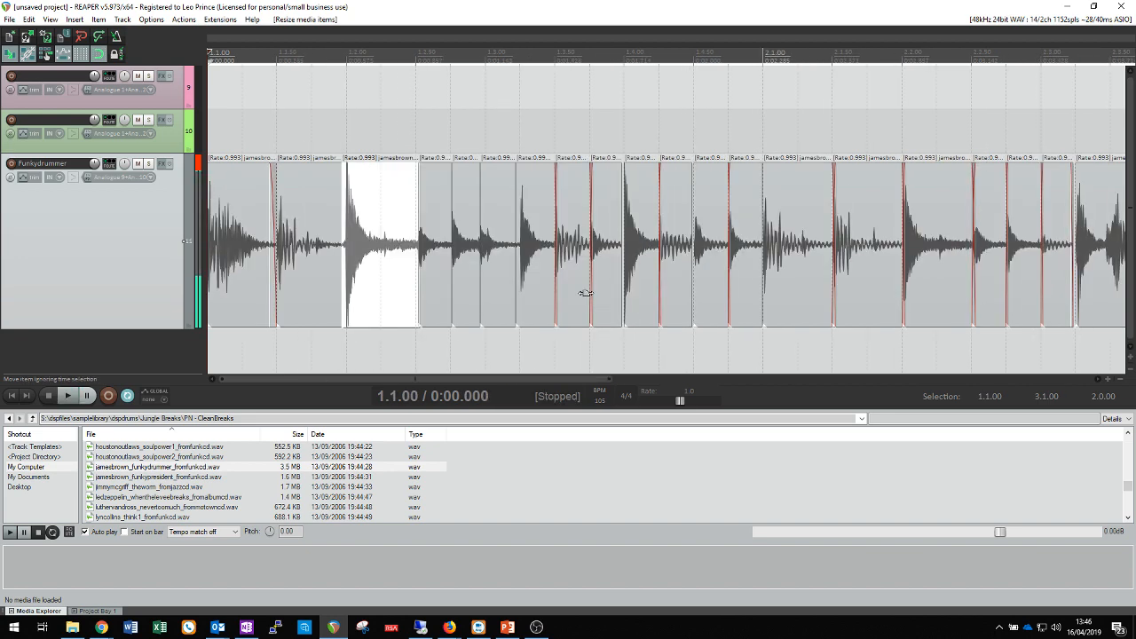
{"action": "scroll", "coordinate": [354, 227], "scroll_direction": "up", "scroll_amount": 6}
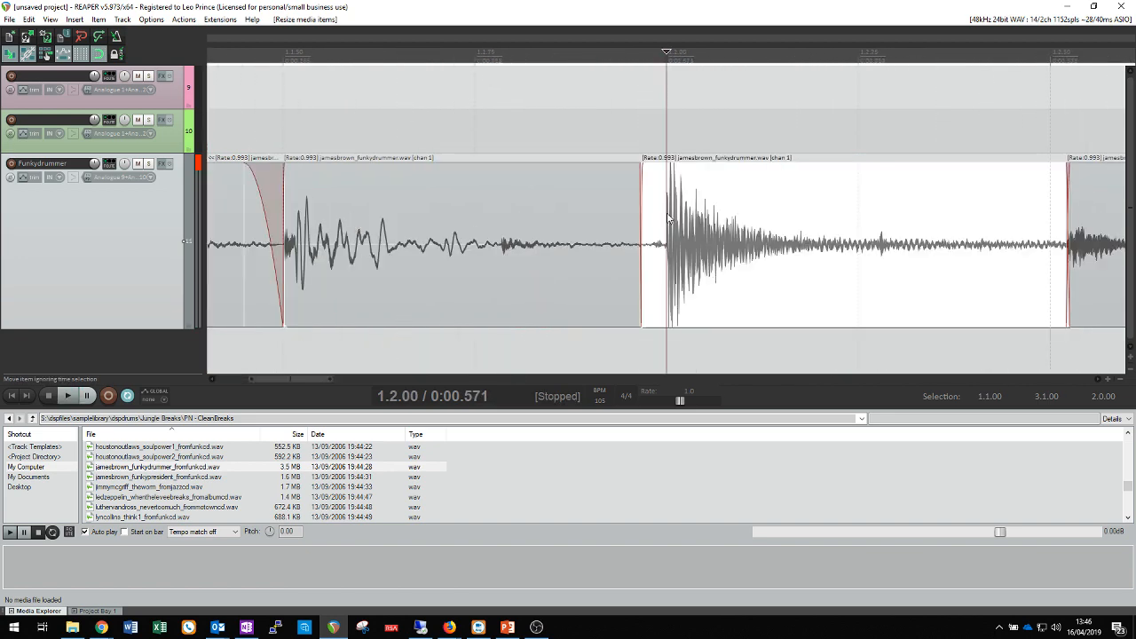
{"action": "key", "text": "Home"}
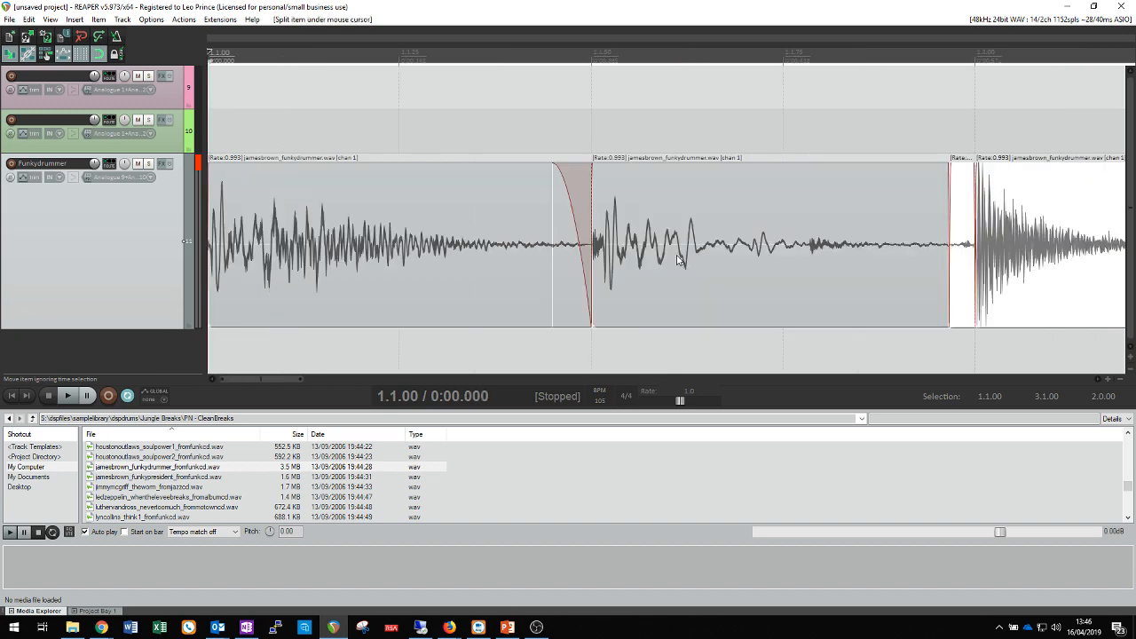
{"action": "key", "text": "space"}
{"action": "scroll", "coordinate": [716, 291], "scroll_direction": "down", "scroll_amount": 2}
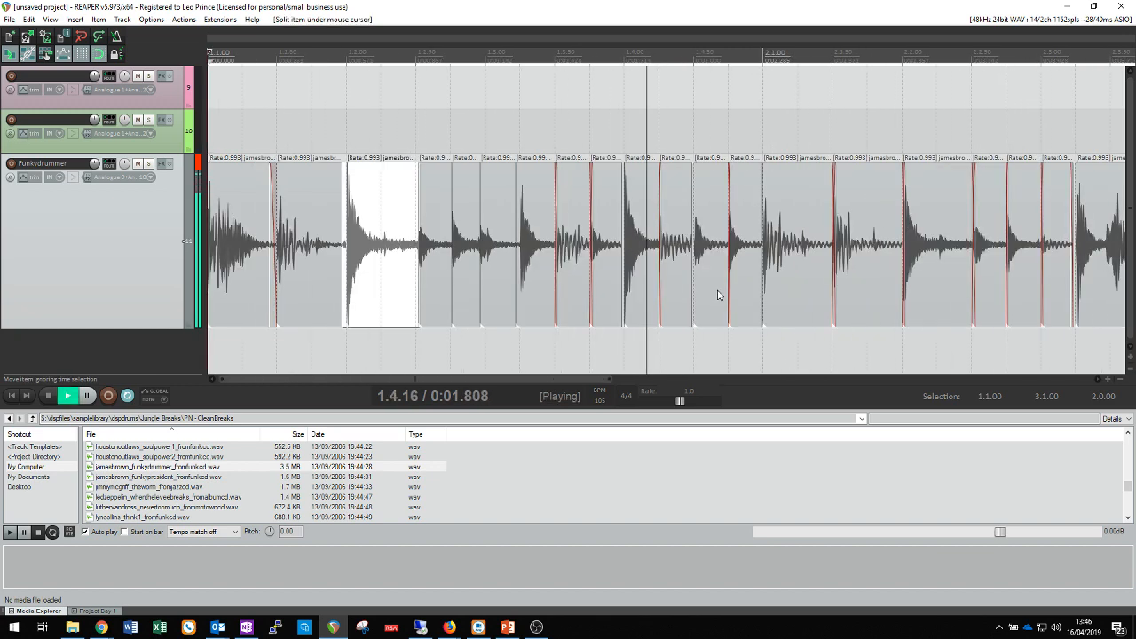
{"action": "left_click", "coordinate": [576, 189]}
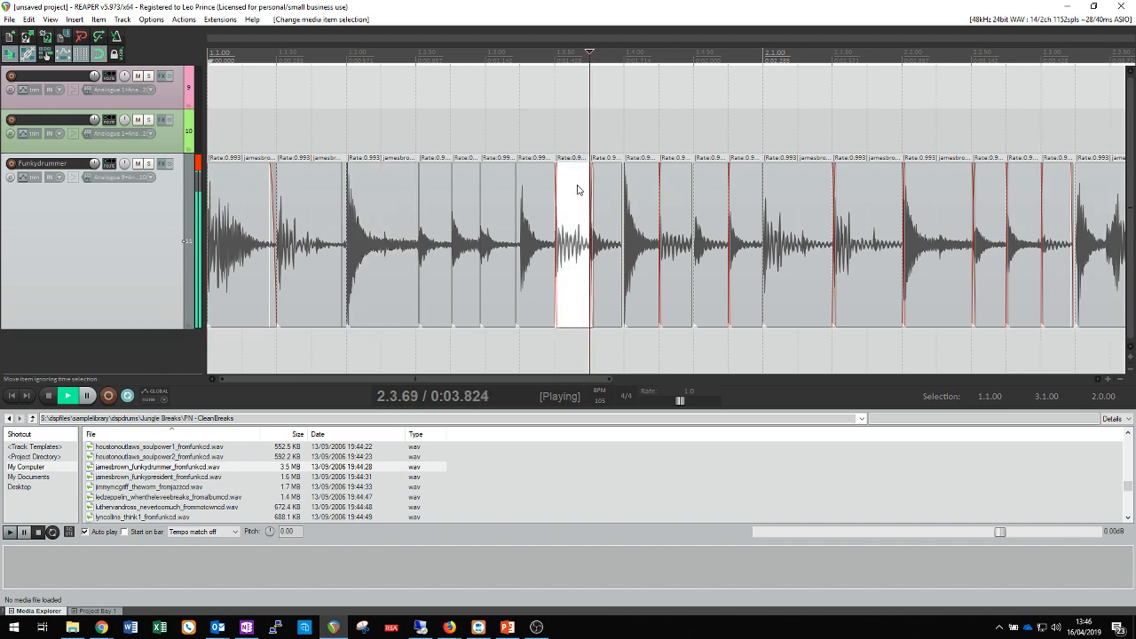
{"action": "scroll", "coordinate": [680, 195], "scroll_direction": "down", "scroll_amount": 1}
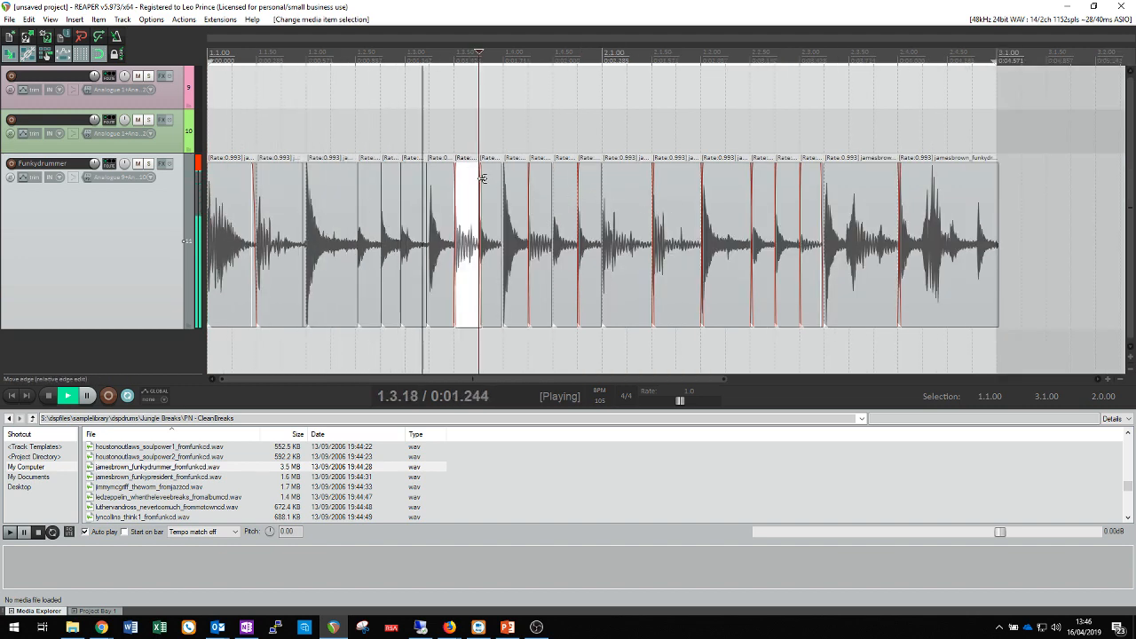
{"action": "scroll", "coordinate": [493, 239], "scroll_direction": "down", "scroll_amount": 1}
{"action": "left_click", "coordinate": [459, 223]}
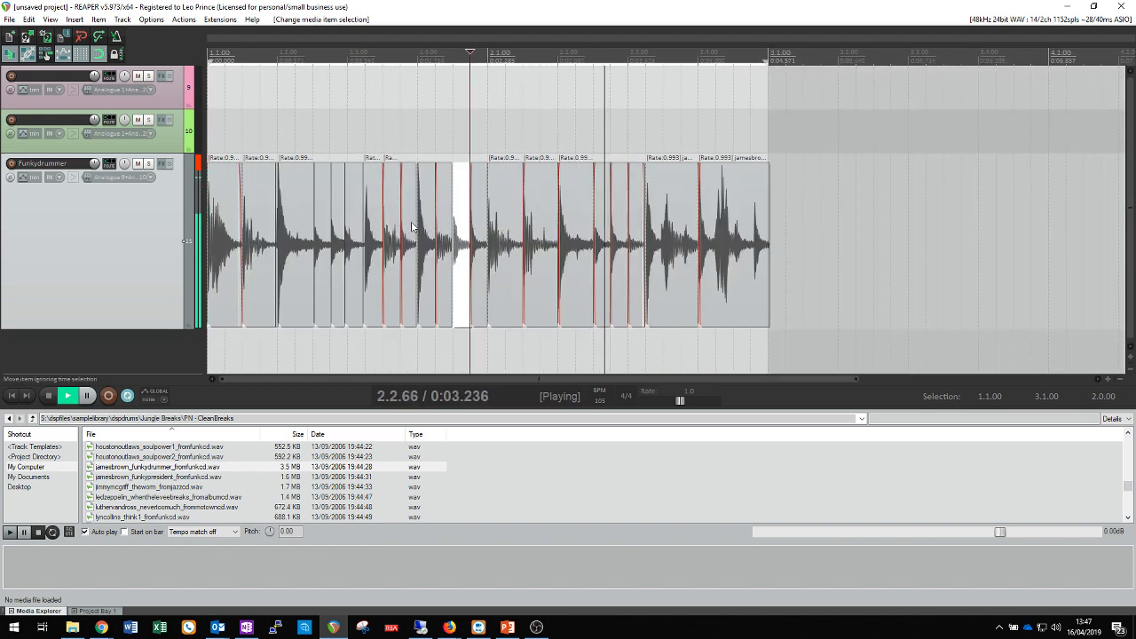
{"action": "scroll", "coordinate": [384, 238], "scroll_direction": "up", "scroll_amount": 3}
{"action": "key", "text": "t"}
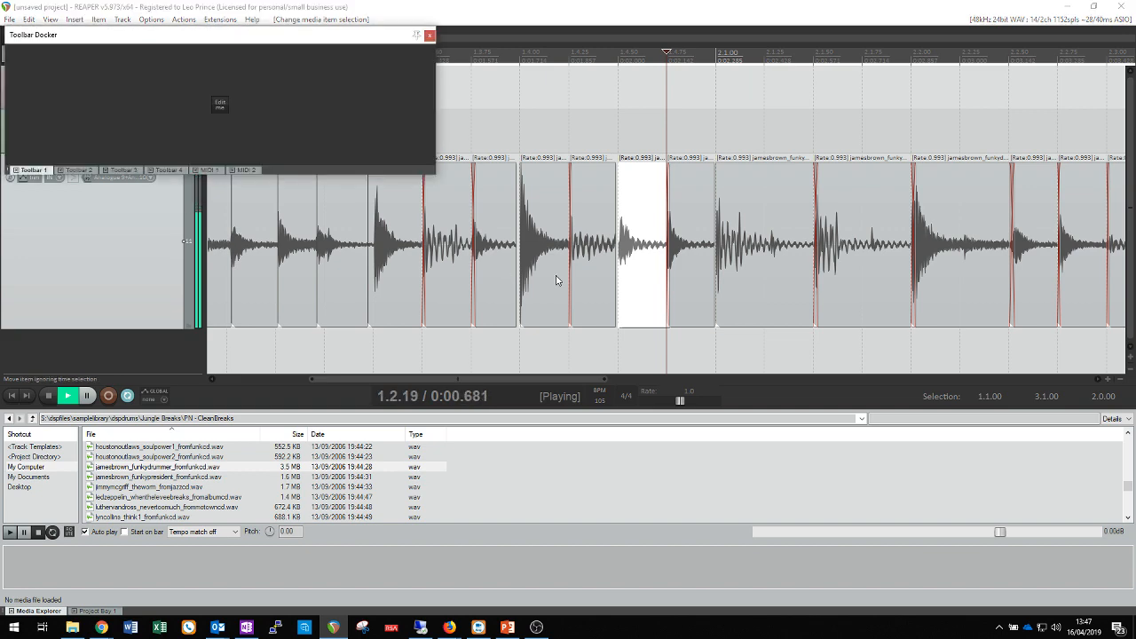
{"action": "left_click", "coordinate": [431, 38]}
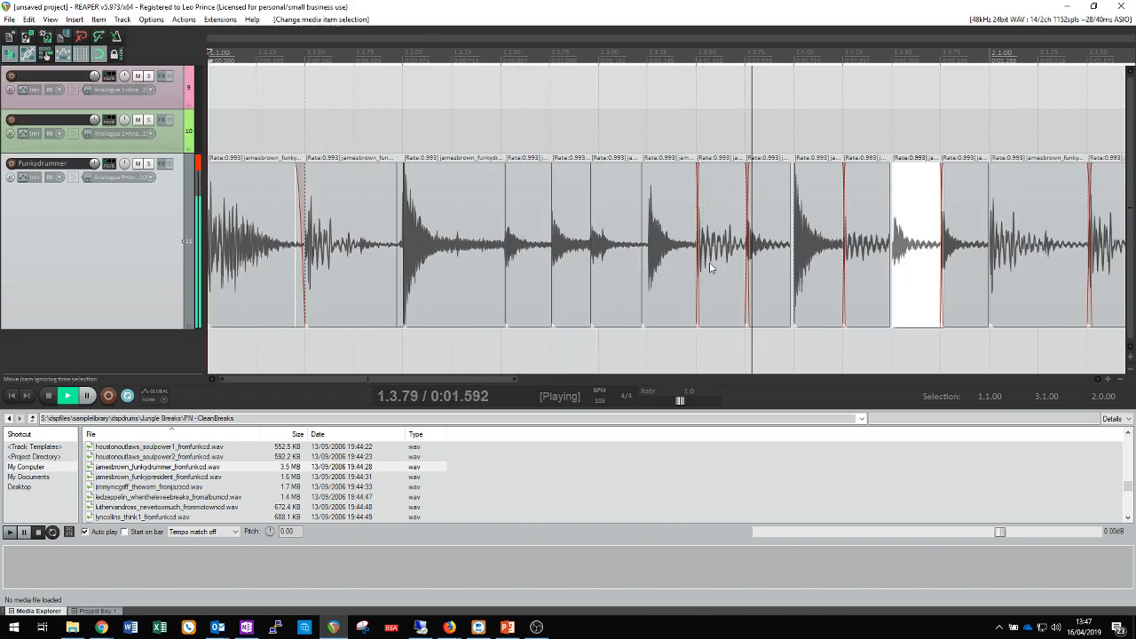
Step: Align the slices at 1.3.50 and 1.3.75 with their grid lines and remove the crossfades in front of them
{"action": "left_click", "coordinate": [659, 266]}
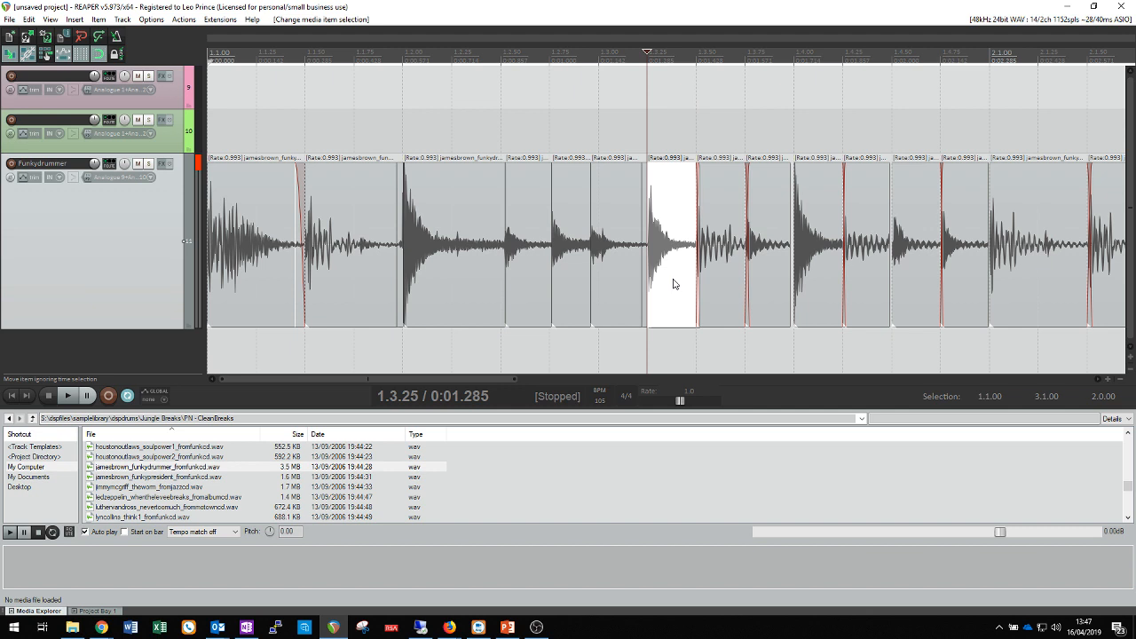
{"action": "left_click_drag", "start_coordinate": [701, 262], "coordinate": [714, 291]}
{"action": "key", "text": "ctrl+z"}
{"action": "key", "text": "ctrl+z"}
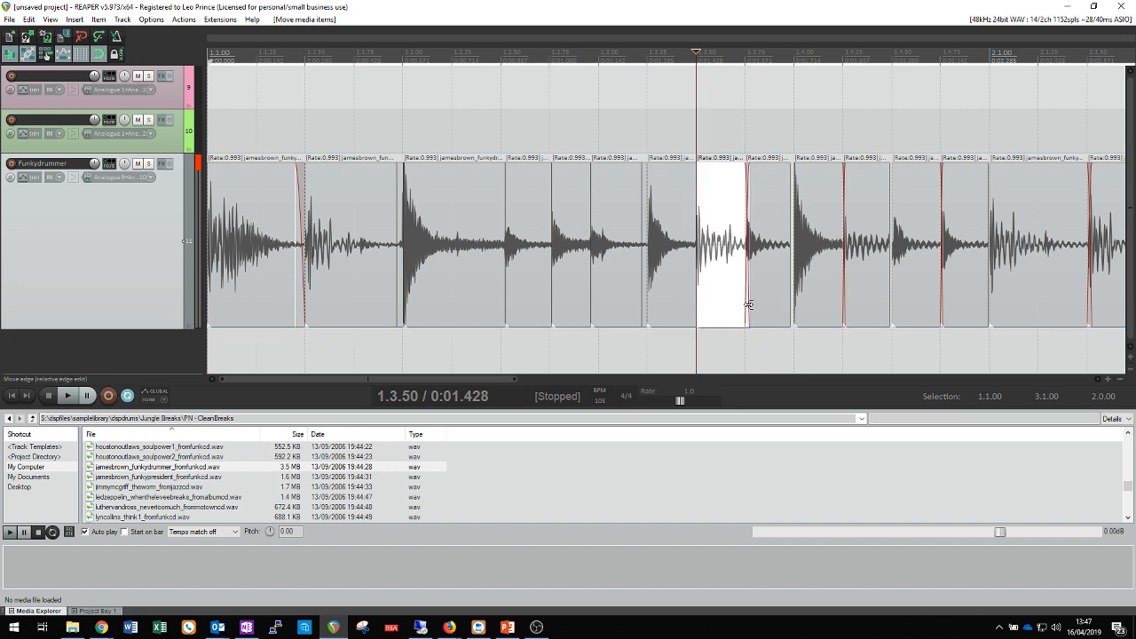
{"action": "scroll", "coordinate": [749, 304], "scroll_direction": "down", "scroll_amount": 2}
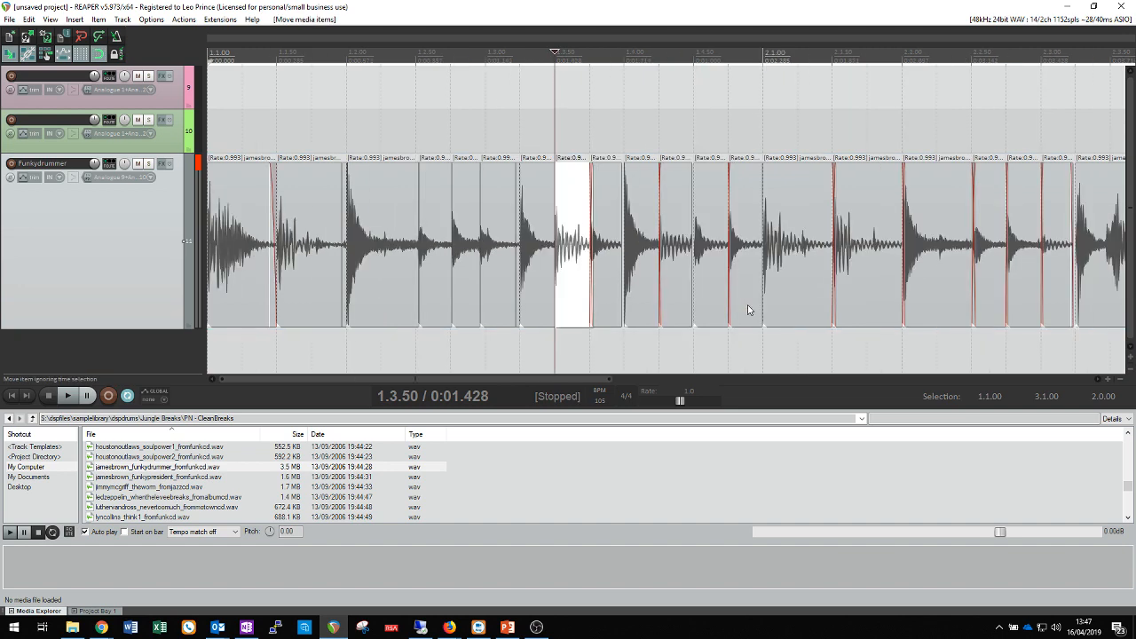
{"action": "scroll", "coordinate": [624, 289], "scroll_direction": "up", "scroll_amount": 3}
{"action": "left_click", "coordinate": [797, 256]}
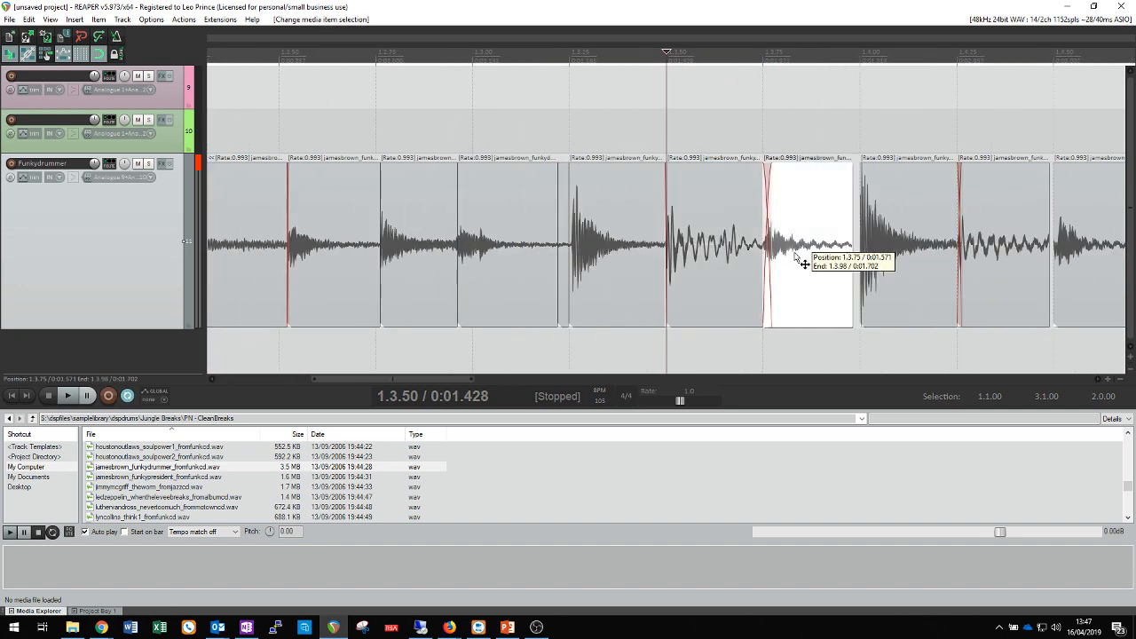
{"action": "left_click_drag", "start_coordinate": [803, 262], "coordinate": [783, 289]}
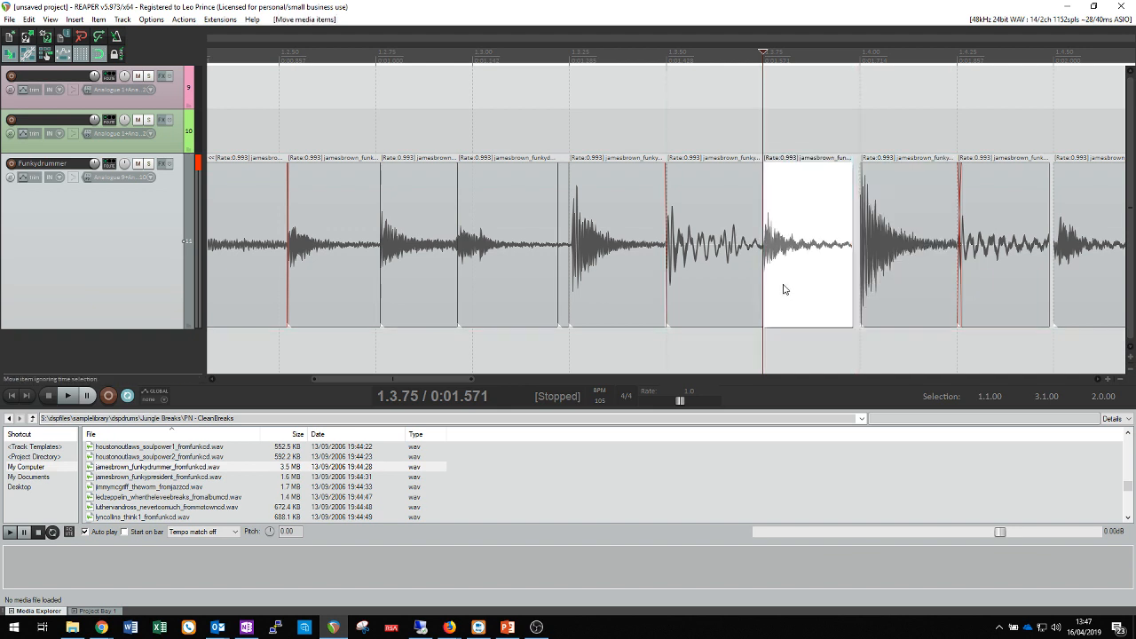
Step: Align the slice after 1.4.00 with 1.4.25, remove the crossfade between the two, and play the break
{"action": "left_click", "coordinate": [895, 260]}
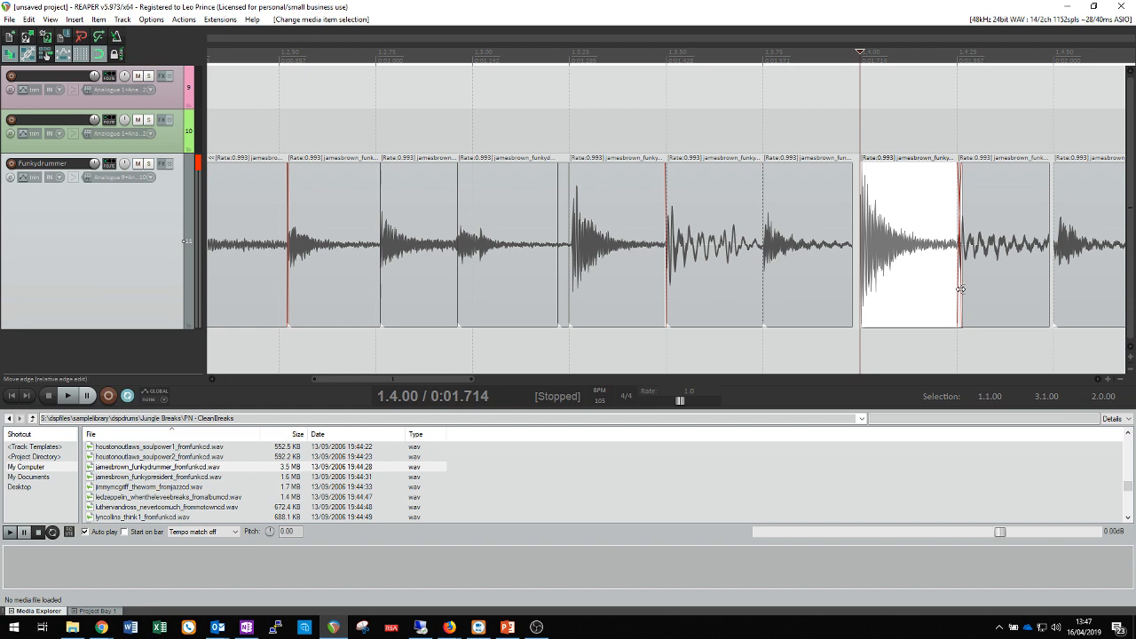
{"action": "mouse_move", "coordinate": [961, 290]}
{"action": "left_mouse_down"}
{"action": "mouse_move", "coordinate": [927, 287]}
{"action": "mouse_move", "coordinate": [973, 293]}
{"action": "left_mouse_up"}
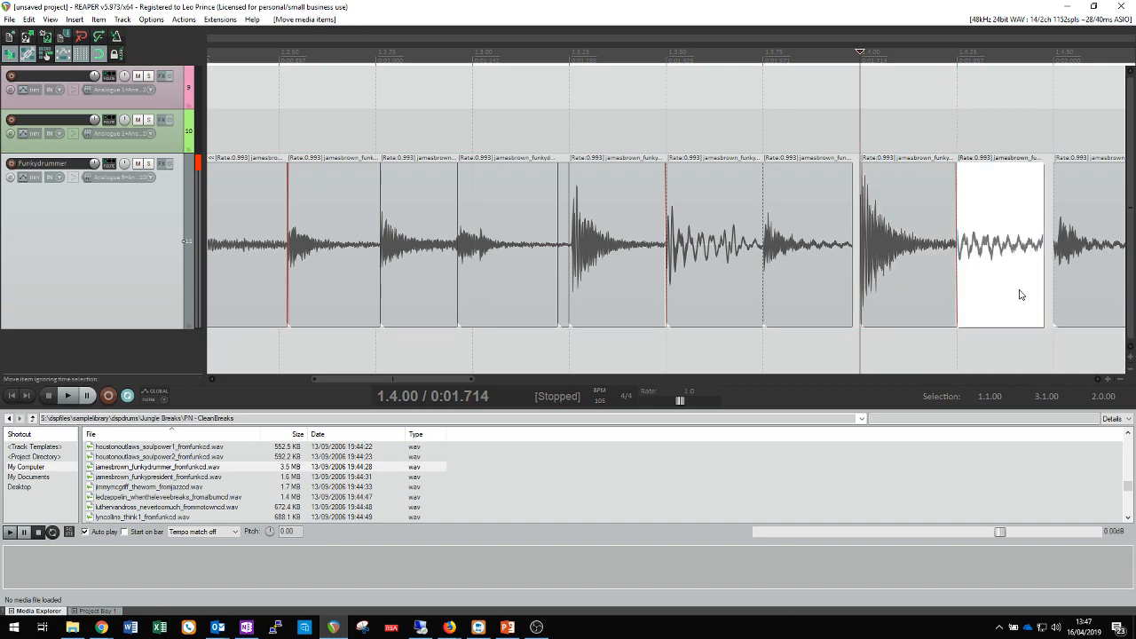
{"action": "scroll", "coordinate": [755, 304], "scroll_direction": "down", "scroll_amount": 2}
{"action": "key", "text": "space"}
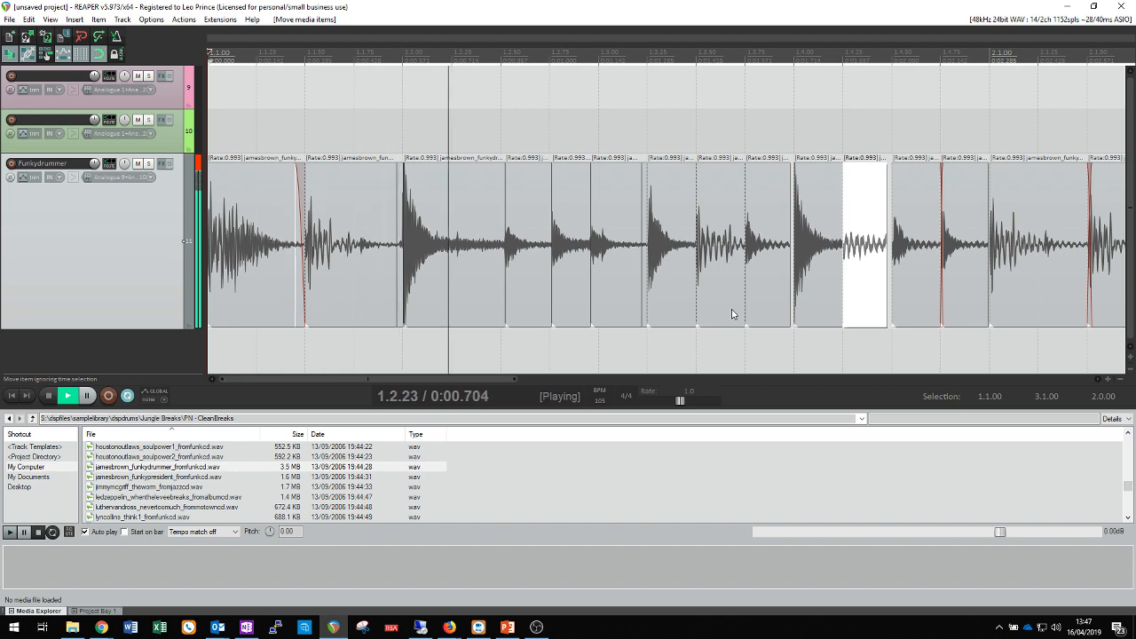
{"action": "scroll", "coordinate": [717, 318], "scroll_direction": "down", "scroll_amount": 3}
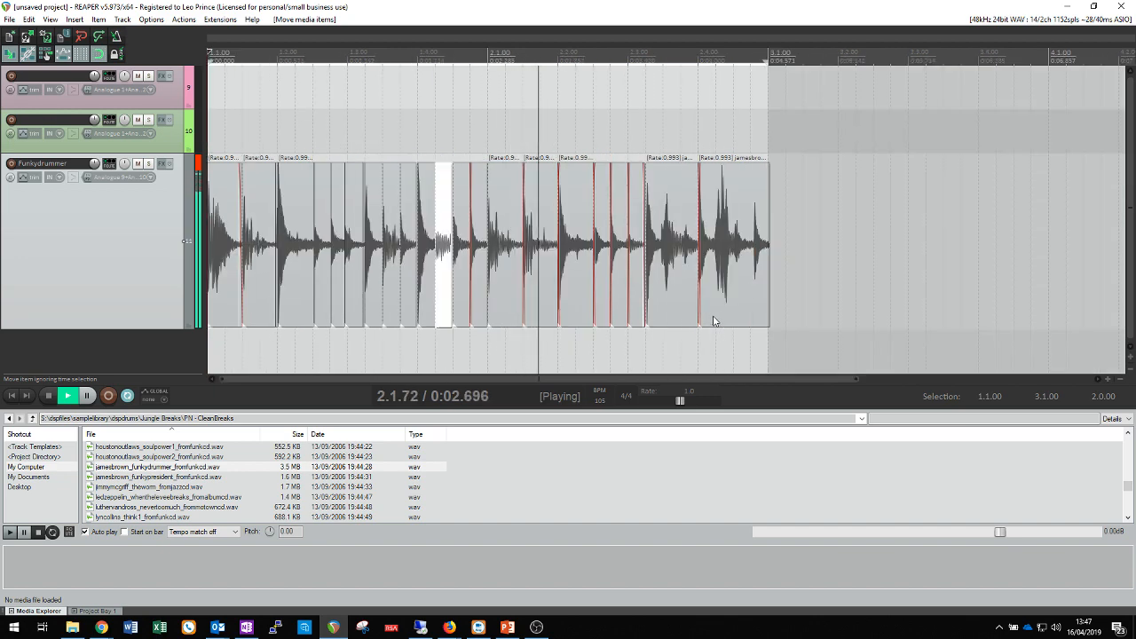
Step: Move all bar-two slices one beat later to 2.2.00 and end the last bar-one slice at 2.1.00
{"action": "left_click_drag", "start_coordinate": [891, 226], "coordinate": [567, 310]}
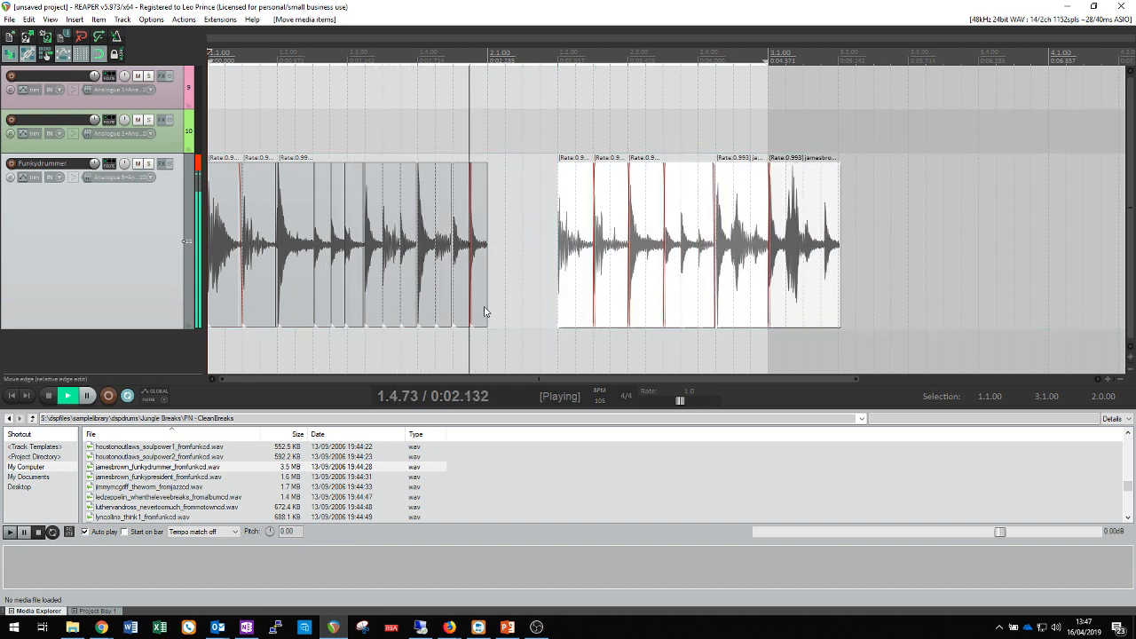
{"action": "key", "text": "space"}
{"action": "mouse_move", "coordinate": [479, 313]}
{"action": "left_mouse_down"}
{"action": "mouse_move", "coordinate": [501, 307]}
{"action": "mouse_move", "coordinate": [485, 317]}
{"action": "left_mouse_up"}
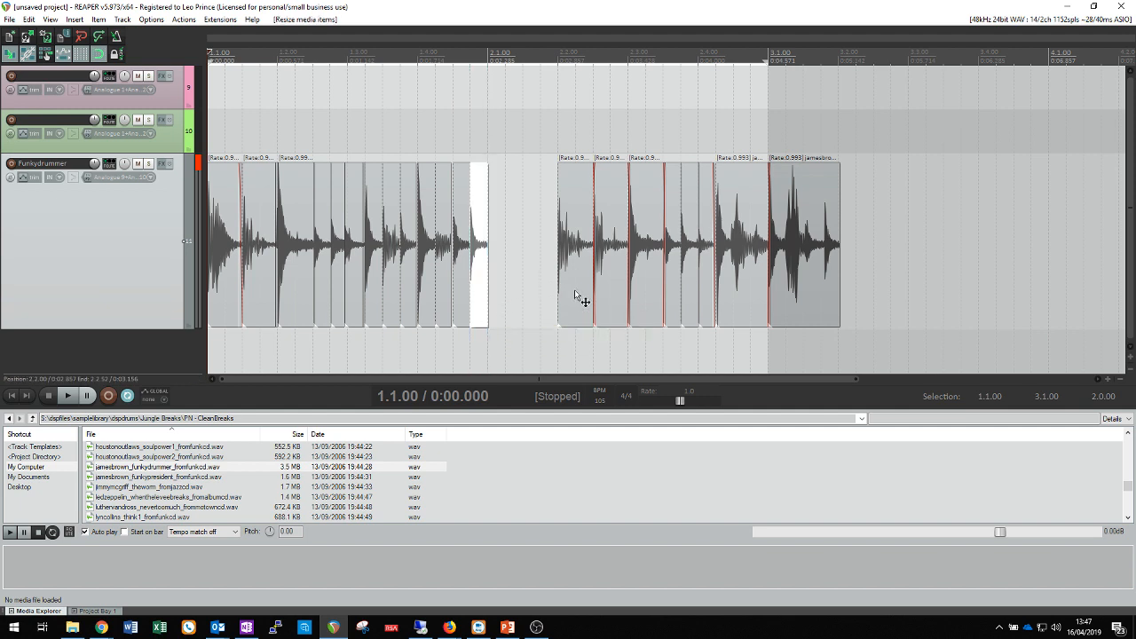
Step: Move the first three bar-two slices back to 2.1.00, 2.1.50 and 2.2.00, ending the third at 2.2.50
{"action": "left_click_drag", "start_coordinate": [574, 289], "coordinate": [504, 293]}
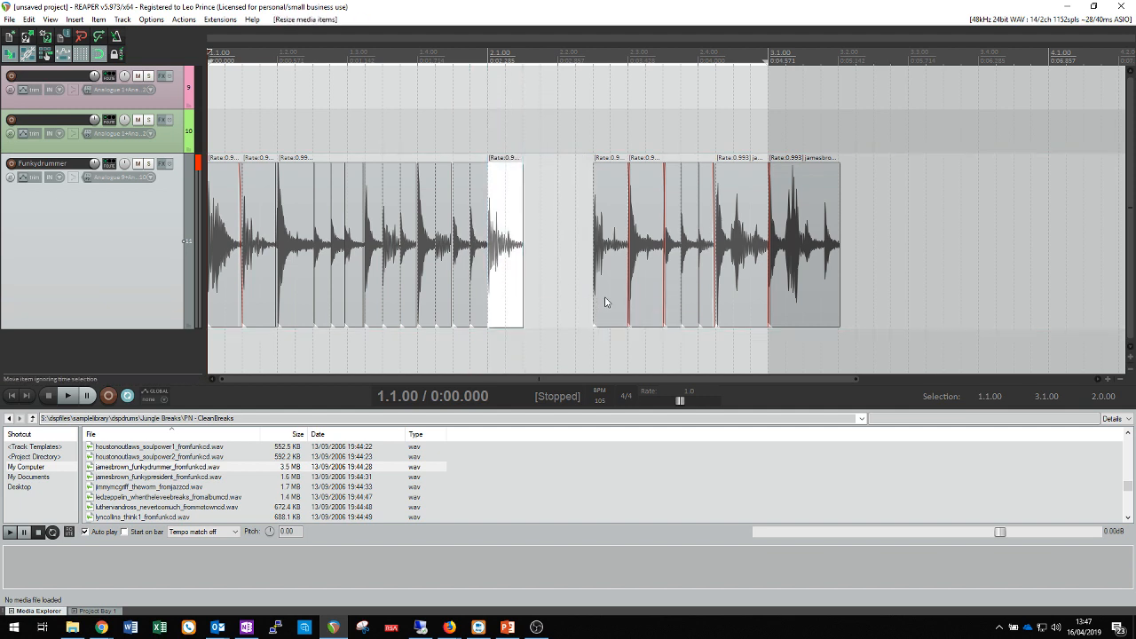
{"action": "left_click_drag", "start_coordinate": [605, 303], "coordinate": [535, 304]}
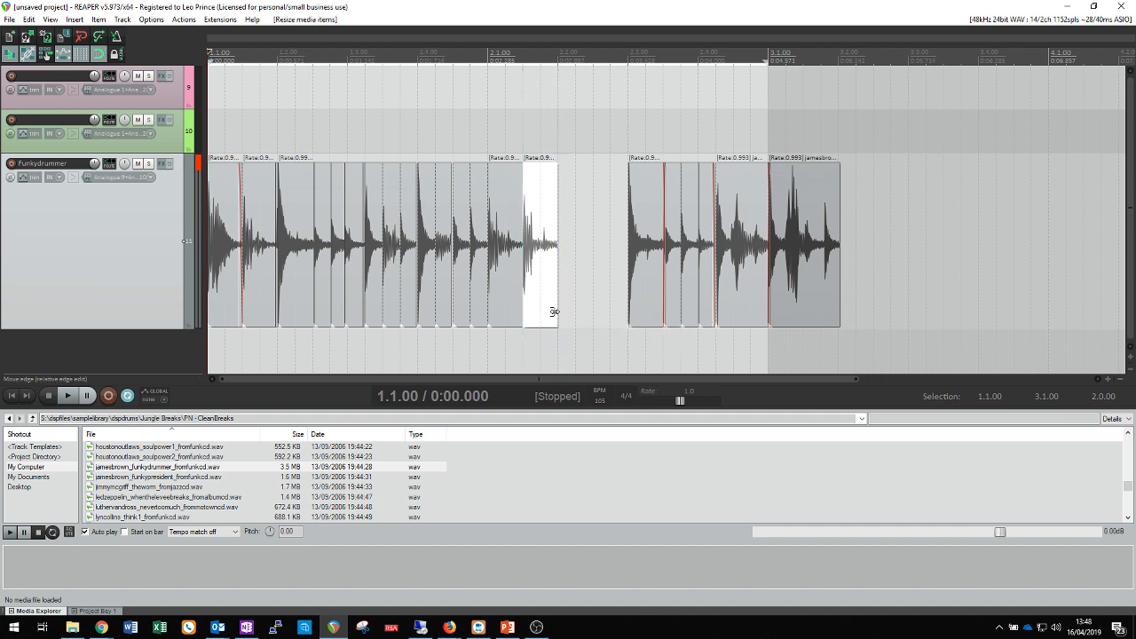
{"action": "left_click_drag", "start_coordinate": [643, 301], "coordinate": [568, 308]}
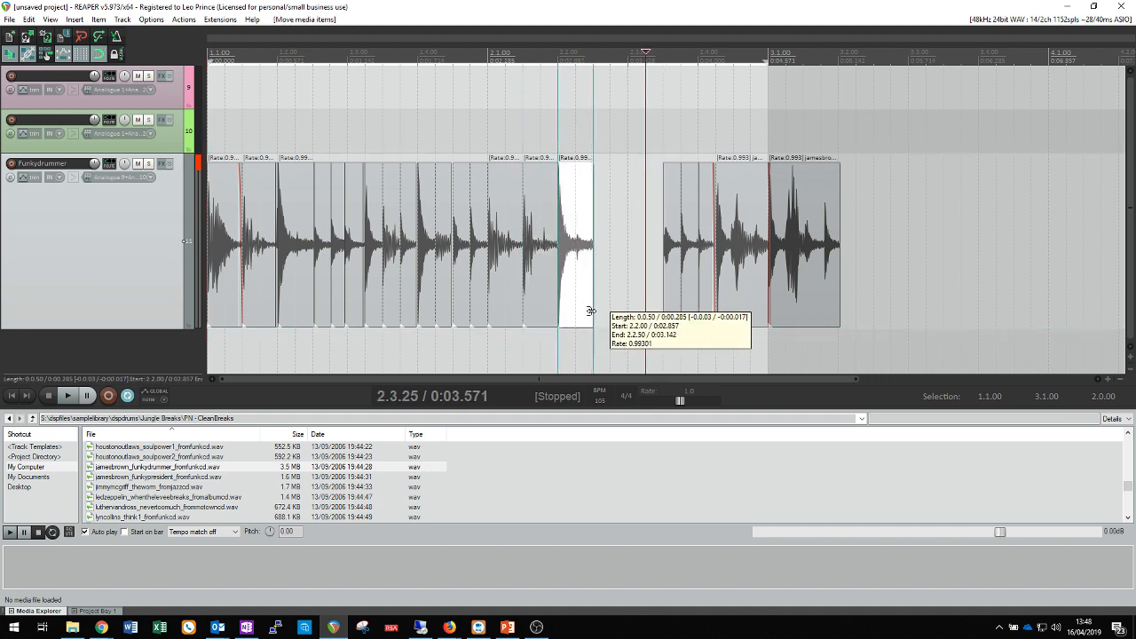
Step: Move the next three bar-two slices to 2.2.50, 2.2.75 and 2.3.00, fading out the end of the 2.2.75 slice
{"action": "left_click_drag", "start_coordinate": [664, 317], "coordinate": [606, 307]}
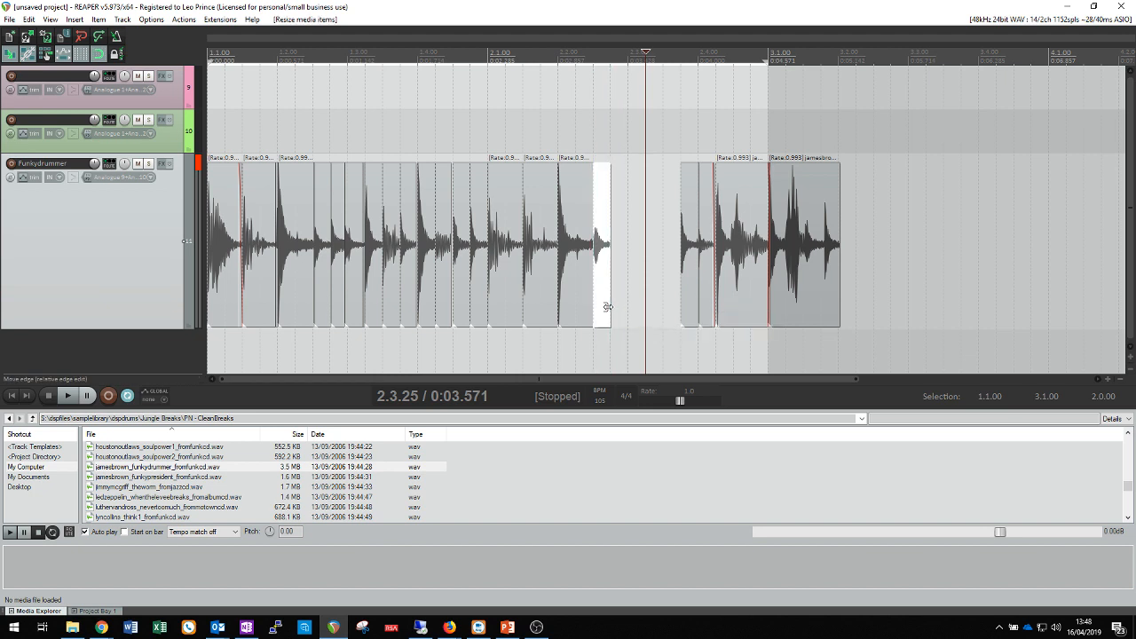
{"action": "left_click_drag", "start_coordinate": [696, 306], "coordinate": [626, 317]}
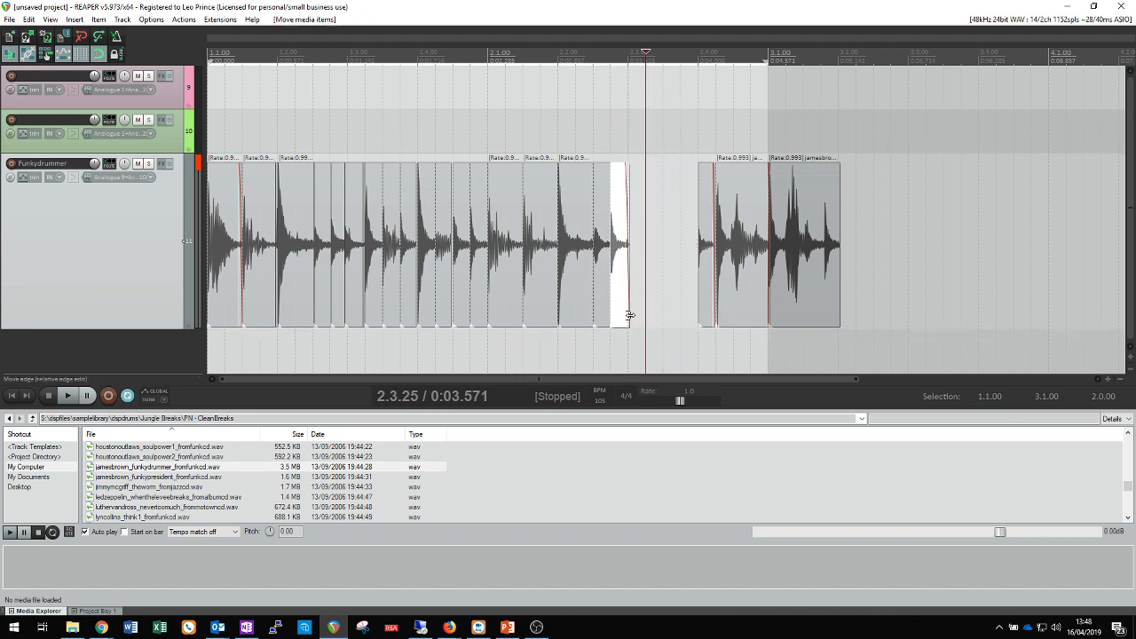
{"action": "left_click_drag", "start_coordinate": [707, 314], "coordinate": [662, 294]}
{"action": "left_click", "coordinate": [644, 314]}
{"action": "scroll", "coordinate": [641, 315], "scroll_direction": "up", "scroll_amount": 3}
{"action": "left_click", "coordinate": [655, 285]}
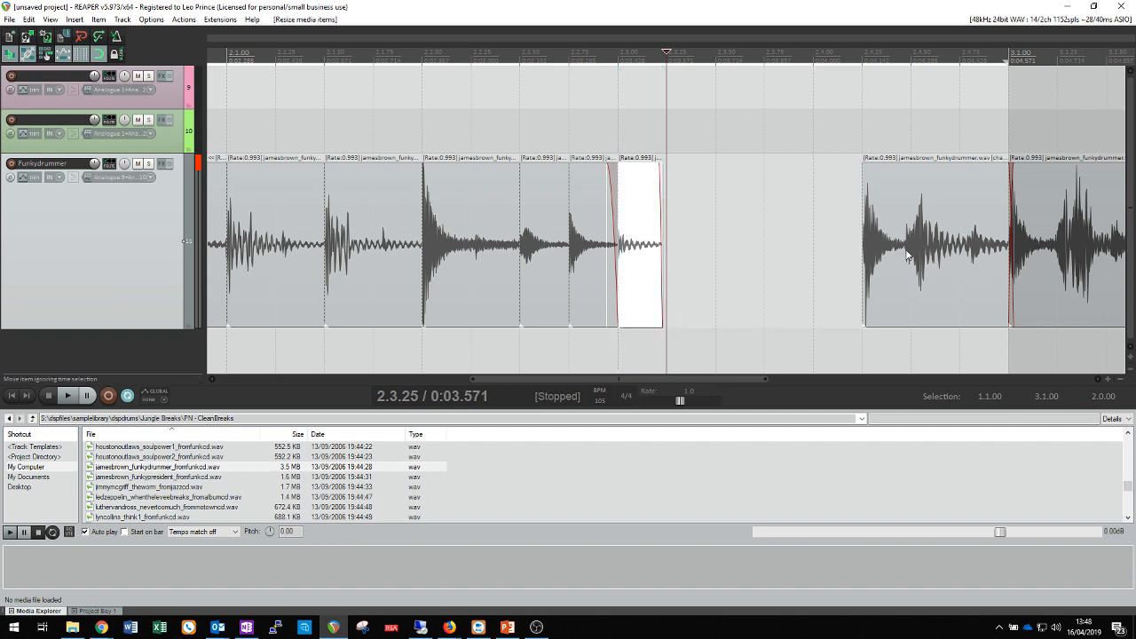
Step: Split the next hit from its remainder, place it at 2.3.25 with its end trimmed, and play from 2.2.75
{"action": "left_click_drag", "start_coordinate": [900, 254], "coordinate": [688, 312]}
{"action": "left_click", "coordinate": [590, 138]}
{"action": "key", "text": "space"}
{"action": "key", "text": "space"}
{"action": "key", "text": "space"}
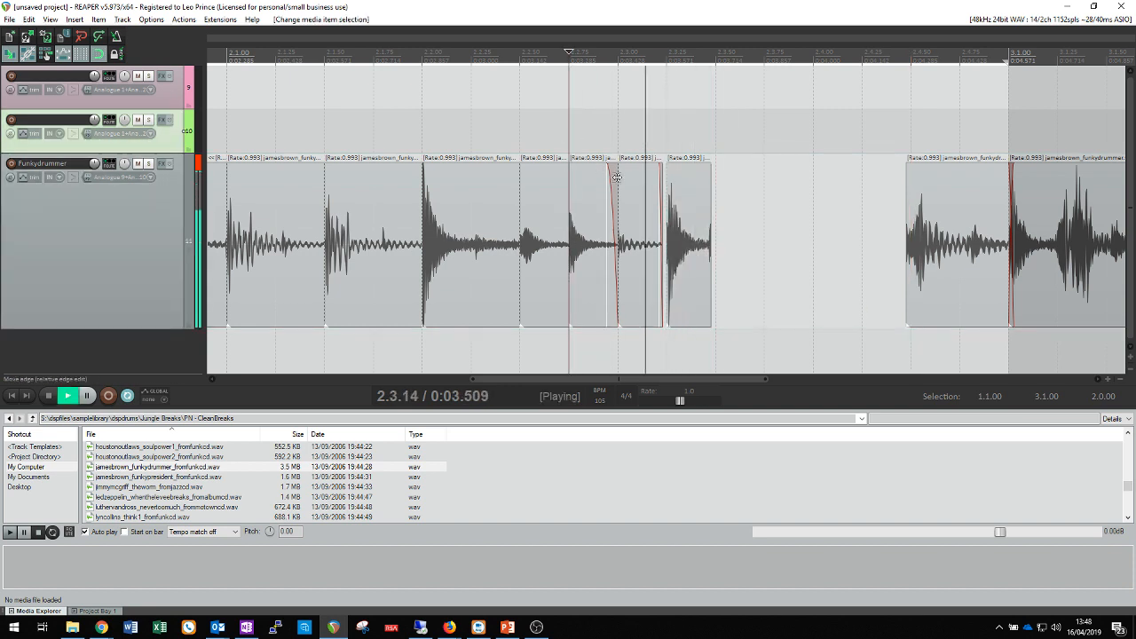
{"action": "key", "text": "space"}
{"action": "left_click_drag", "start_coordinate": [711, 189], "coordinate": [704, 171]}
Step: Place the remaining piece at 2.3.50, then split off its later hit and move that to 2.3.75
{"action": "left_click_drag", "start_coordinate": [948, 222], "coordinate": [767, 238]}
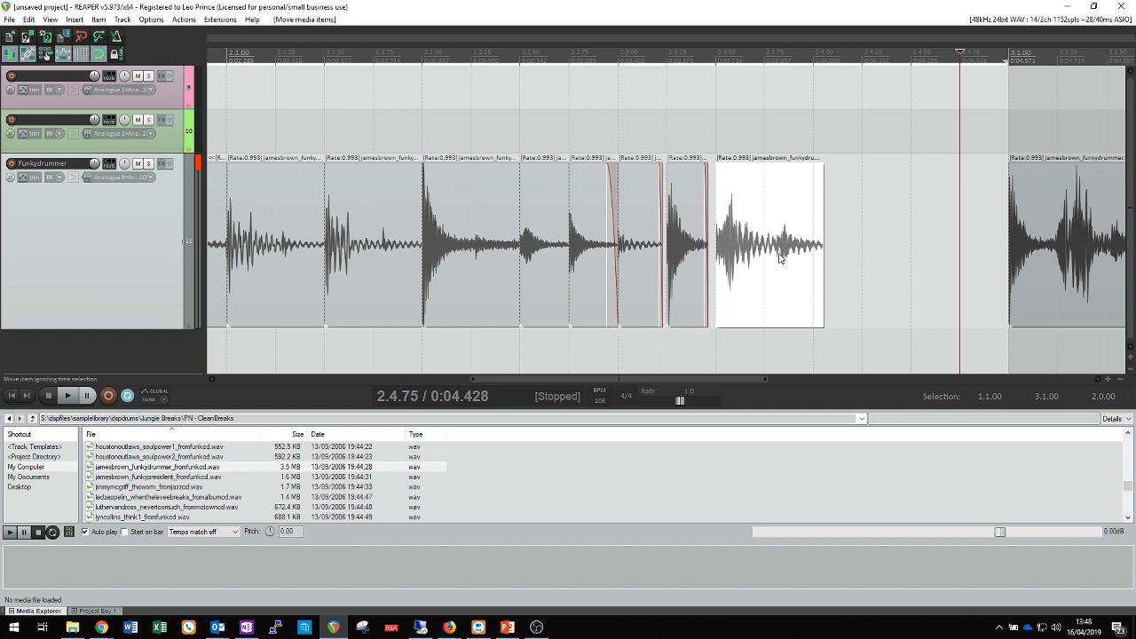
{"action": "left_click", "coordinate": [792, 264]}
{"action": "left_click_drag", "start_coordinate": [795, 272], "coordinate": [765, 272]}
{"action": "left_click_drag", "start_coordinate": [820, 227], "coordinate": [774, 228]}
{"action": "left_click", "coordinate": [624, 132]}
{"action": "key", "text": "space"}
{"action": "key", "text": "space"}
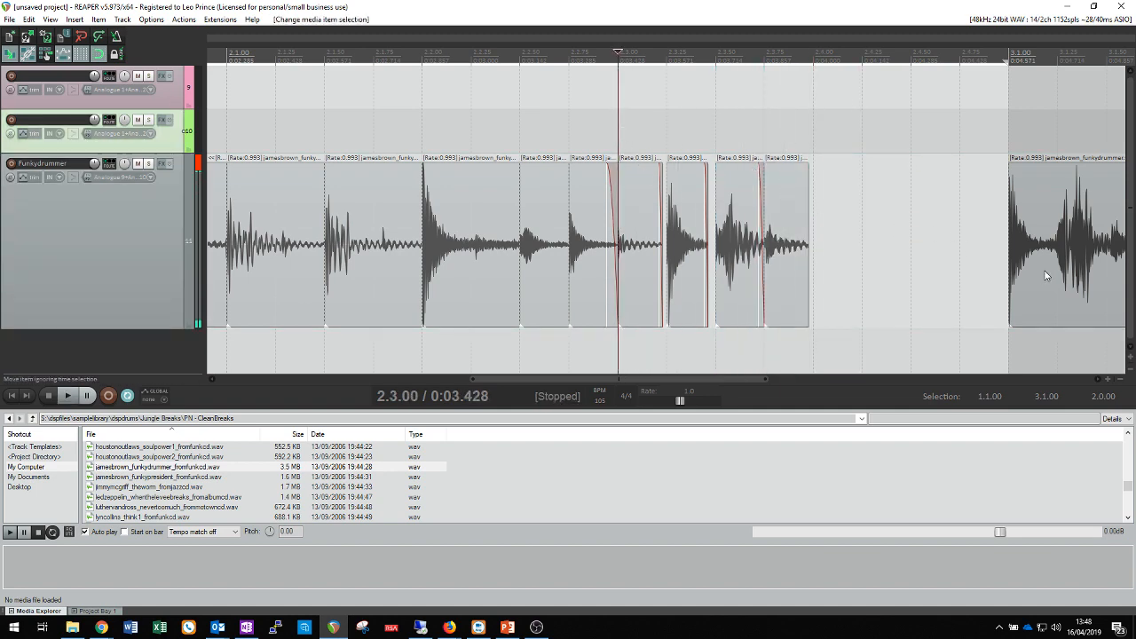
Step: Move the final bar-two slice back to 2.4.00 and play the break
{"action": "left_click_drag", "start_coordinate": [1043, 275], "coordinate": [847, 277]}
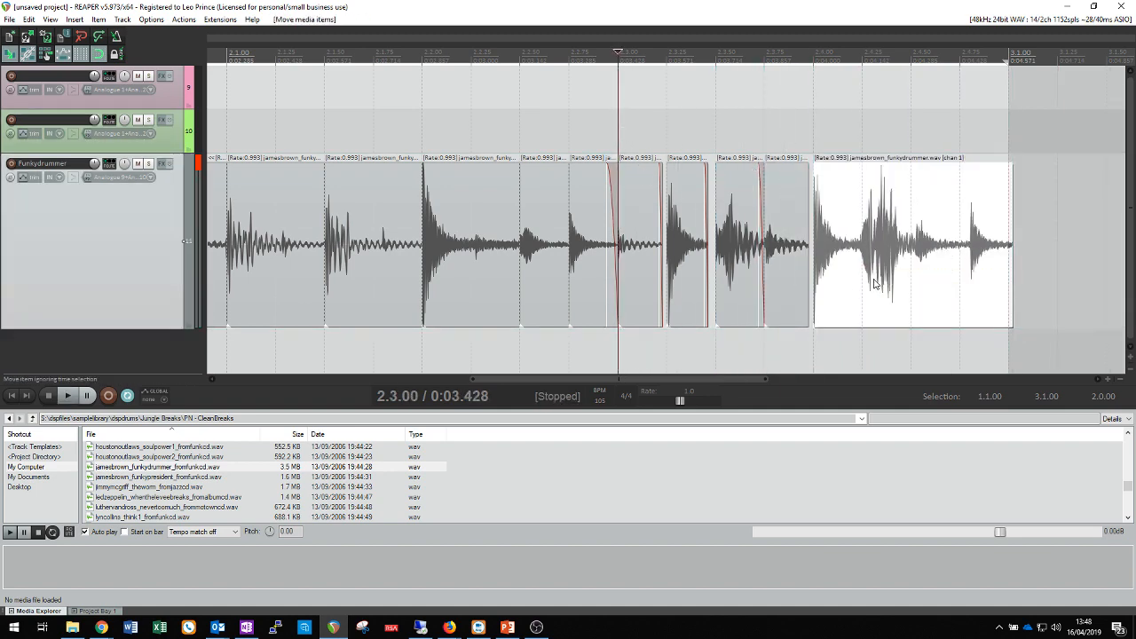
{"action": "scroll", "coordinate": [874, 284], "scroll_direction": "up", "scroll_amount": 2}
{"action": "key", "text": "space"}
{"action": "key", "text": "space"}
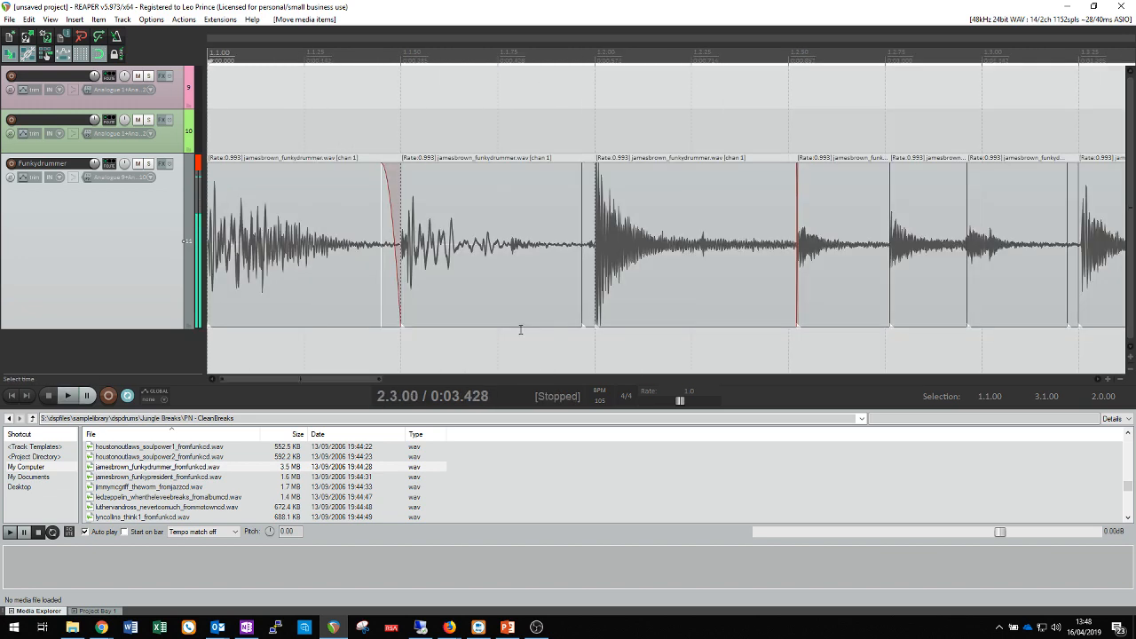
Step: Examine the end of bar two and play the two-bar break
{"action": "left_click_drag", "start_coordinate": [366, 376], "coordinate": [805, 376]}
{"action": "scroll", "coordinate": [613, 275], "scroll_direction": "down", "scroll_amount": 1}
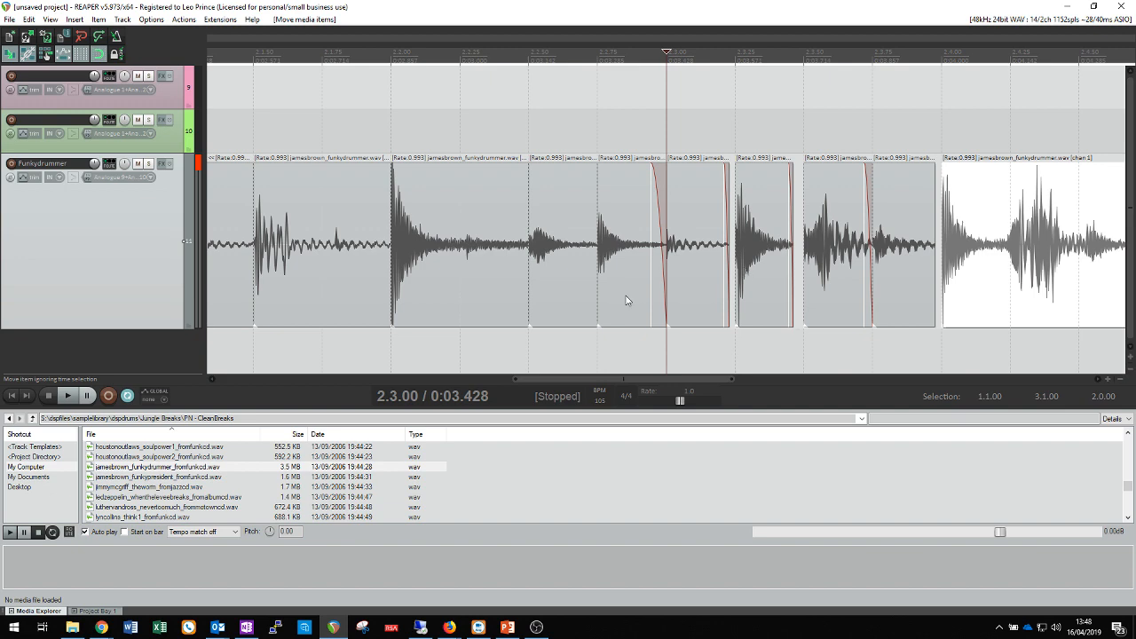
{"action": "left_click_drag", "start_coordinate": [533, 382], "coordinate": [657, 371]}
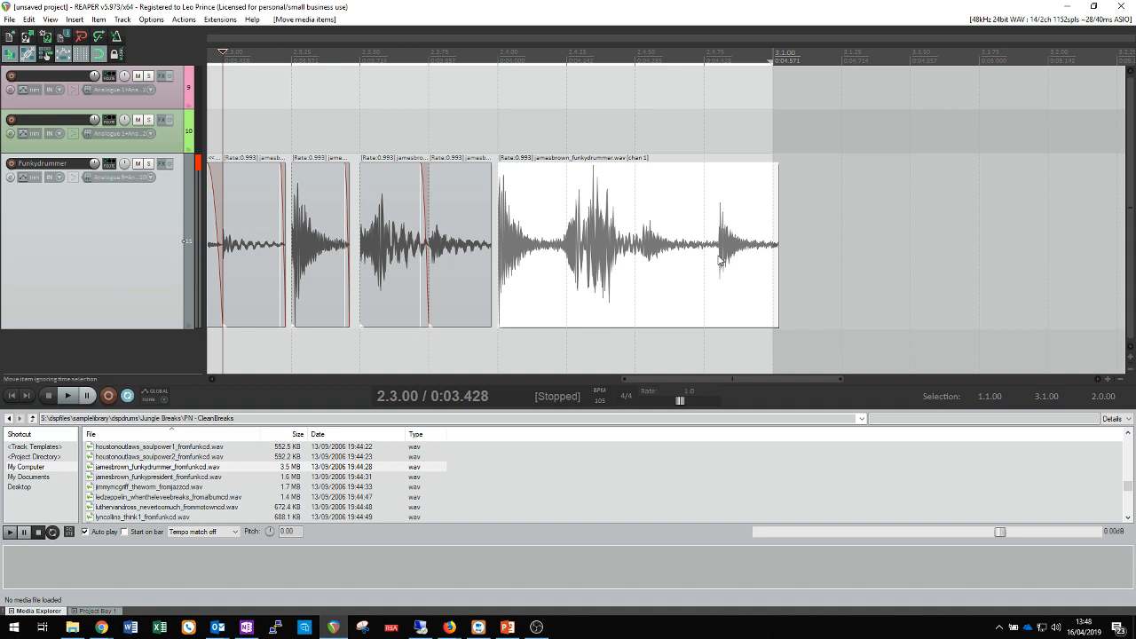
{"action": "scroll", "coordinate": [647, 254], "scroll_direction": "up", "scroll_amount": 2}
{"action": "scroll", "coordinate": [744, 312], "scroll_direction": "down", "scroll_amount": 3}
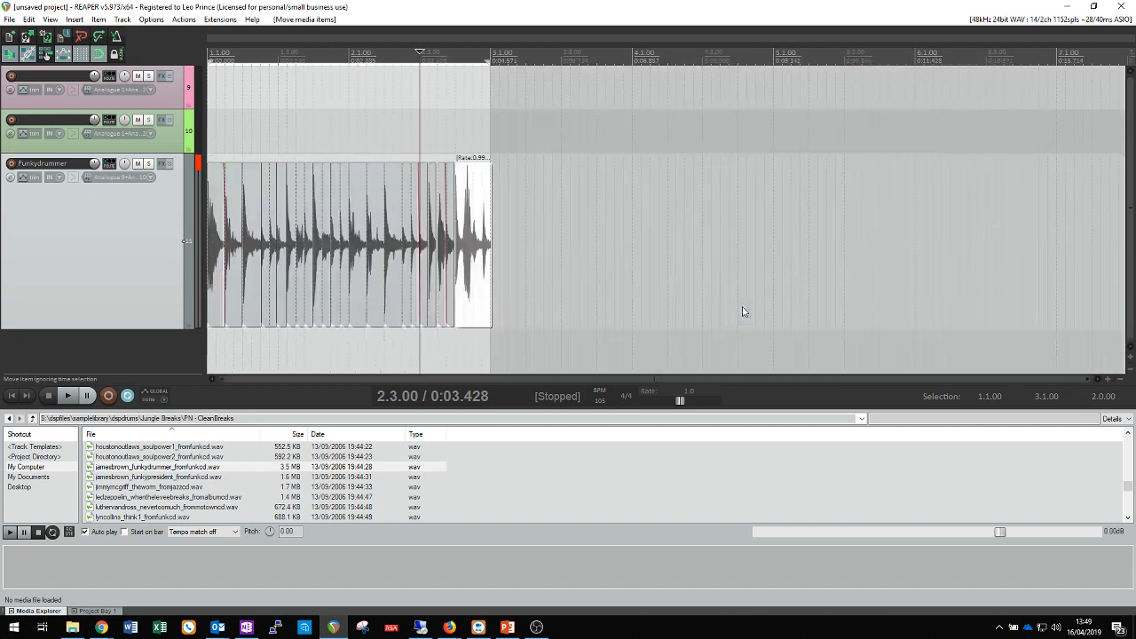
{"action": "left_click", "coordinate": [397, 106]}
{"action": "key", "text": "space"}
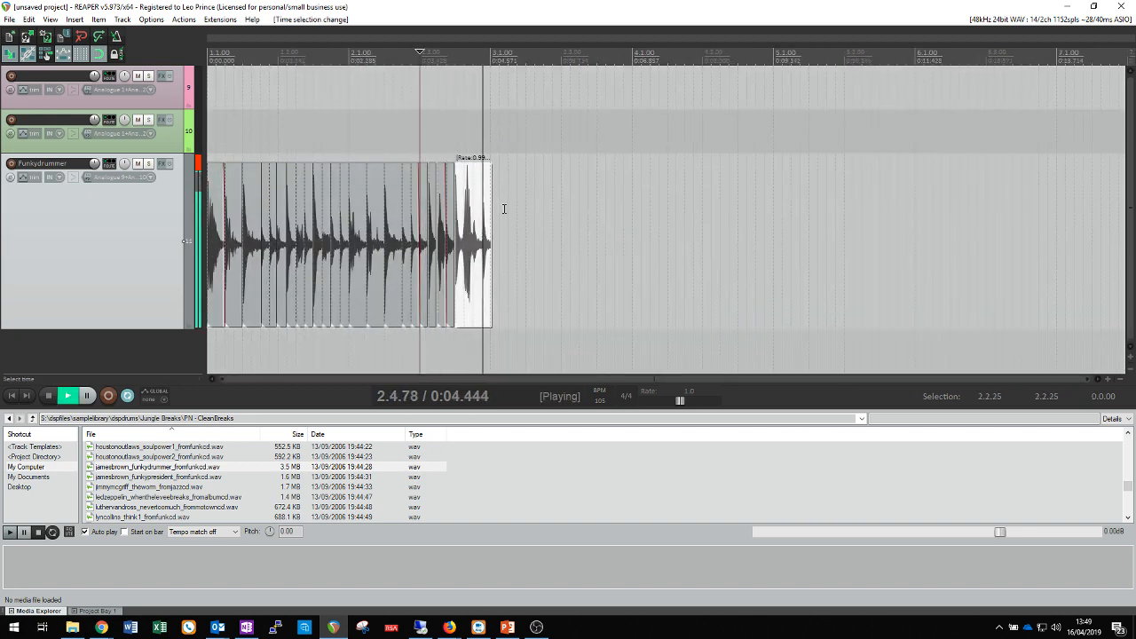
{"action": "scroll", "coordinate": [500, 207], "scroll_direction": "up", "scroll_amount": 3}
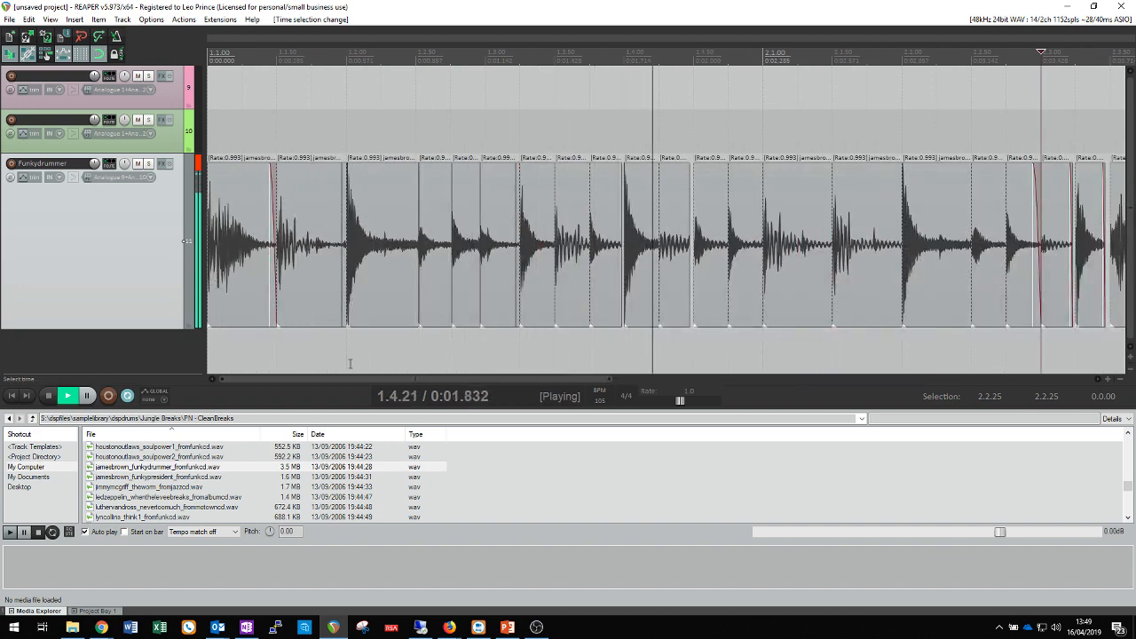
{"action": "left_click_drag", "start_coordinate": [387, 380], "coordinate": [609, 379]}
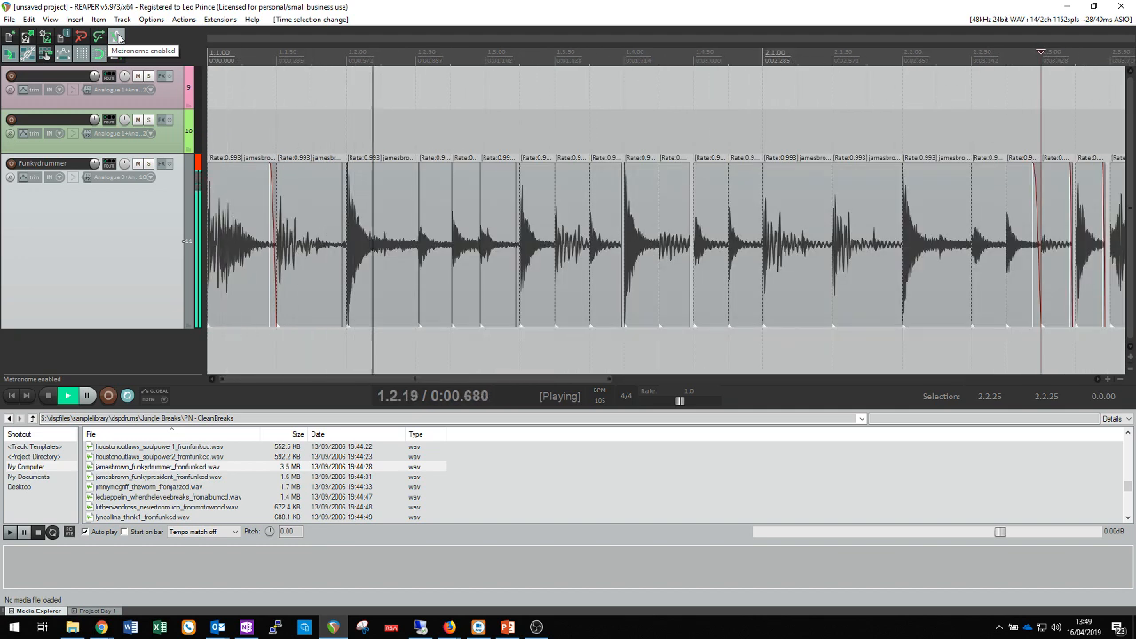
Step: Trim the end of the final slice to the bar line at 3.1.00 and stop playback
{"action": "scroll", "coordinate": [396, 203], "scroll_direction": "down", "scroll_amount": 5}
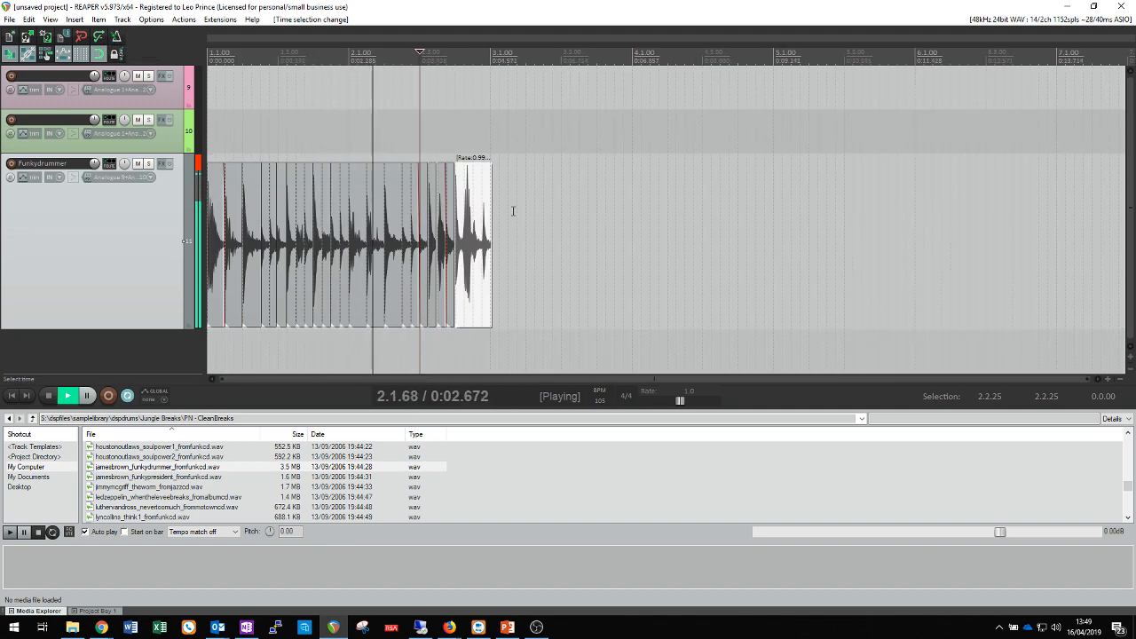
{"action": "left_click_drag", "start_coordinate": [491, 215], "coordinate": [490, 215]}
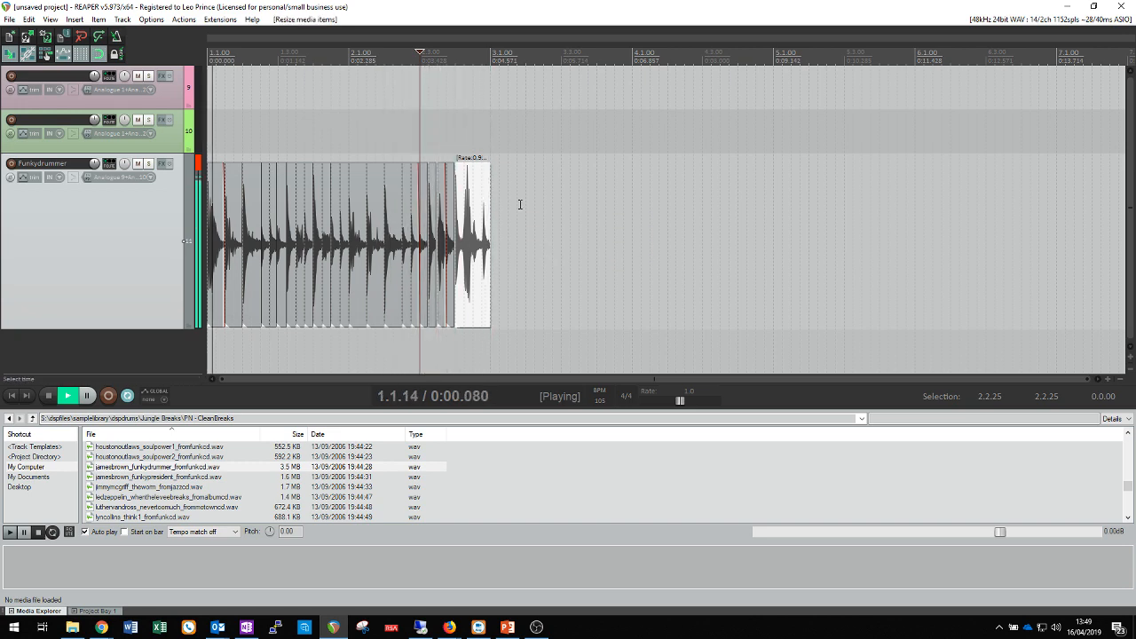
{"action": "scroll", "coordinate": [495, 212], "scroll_direction": "up", "scroll_amount": 4}
{"action": "key", "text": "space"}
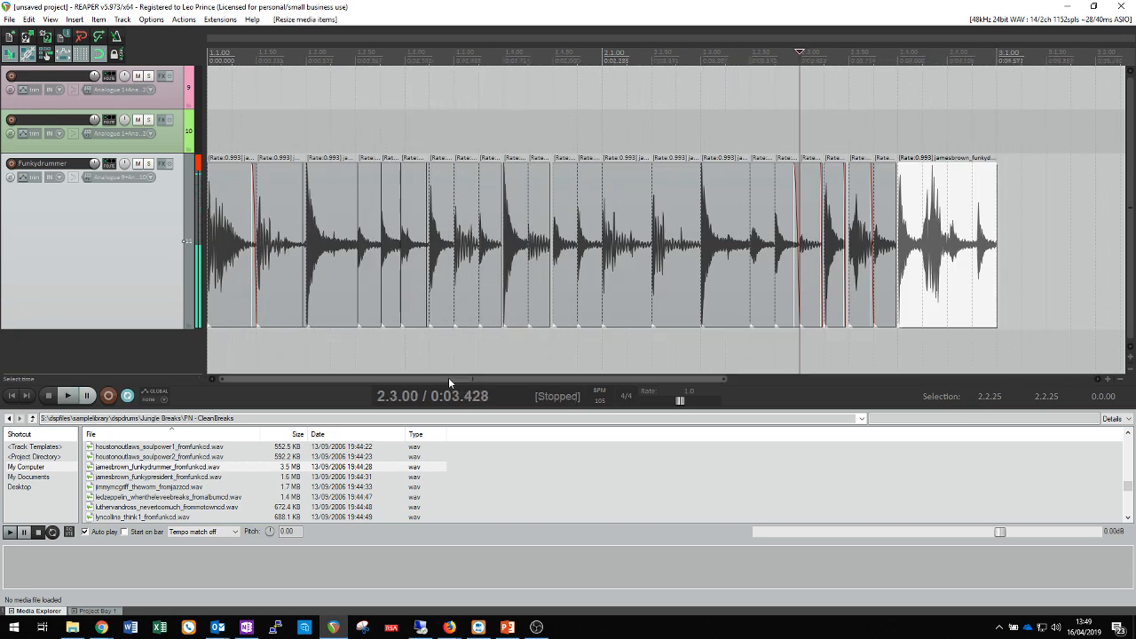
Step: Shift the final slice slightly ahead of 2.4.00, then split off its last hit and nudge that hit earlier
{"action": "left_click_drag", "start_coordinate": [448, 377], "coordinate": [717, 378]}
{"action": "scroll", "coordinate": [639, 282], "scroll_direction": "up", "scroll_amount": 4}
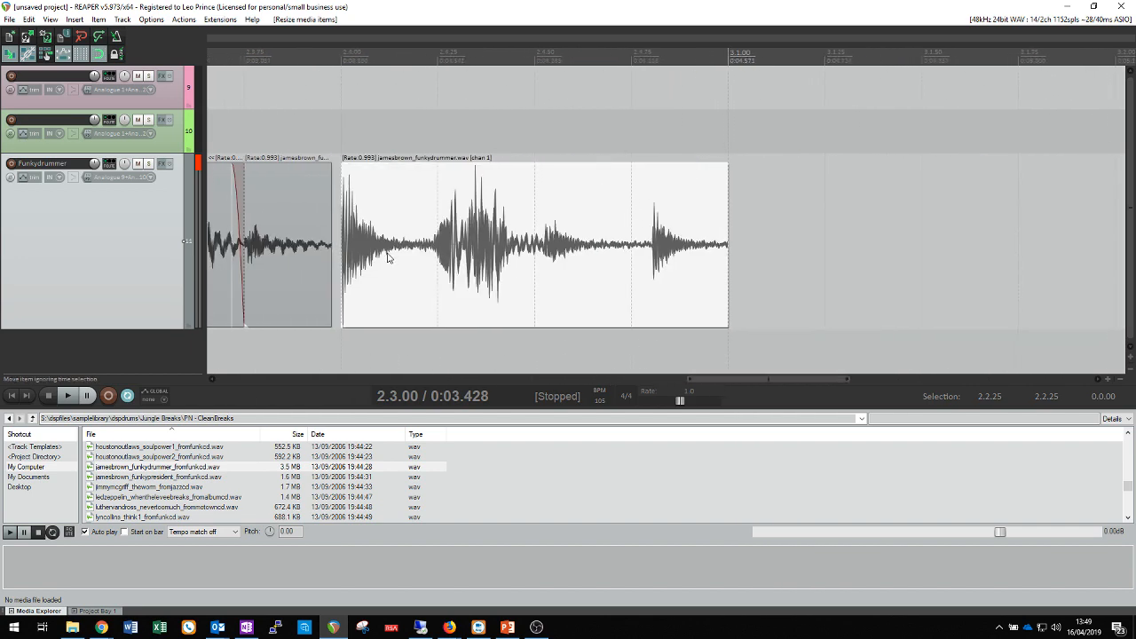
{"action": "left_click_drag", "start_coordinate": [386, 257], "coordinate": [384, 269]}
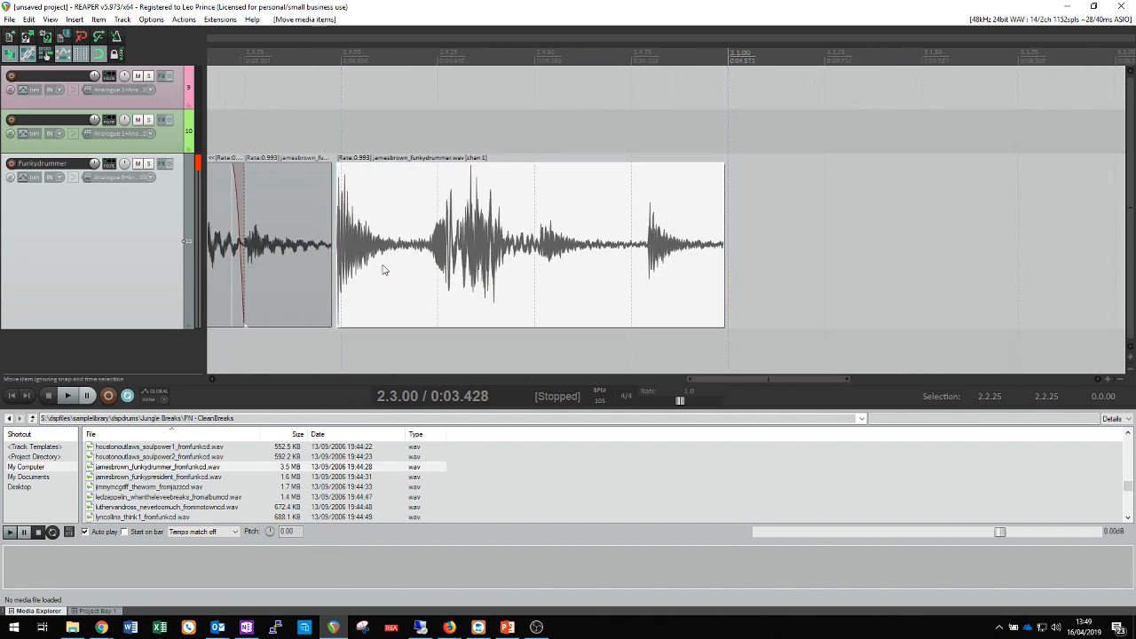
{"action": "key", "text": "s"}
{"action": "left_click", "coordinate": [635, 280]}
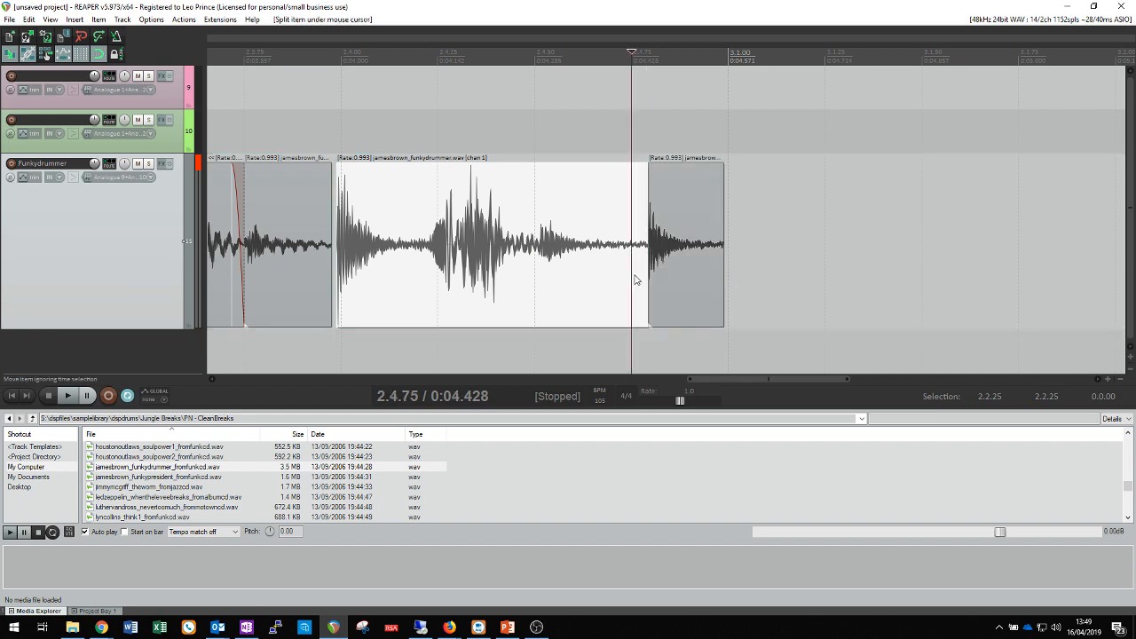
{"action": "left_click_drag", "start_coordinate": [646, 289], "coordinate": [645, 286]}
Step: Play the break and set the time selection to both bars, from 1.1.00 to 3.1.00
{"action": "left_click", "coordinate": [528, 126]}
{"action": "key", "text": "space"}
{"action": "key", "text": "space"}
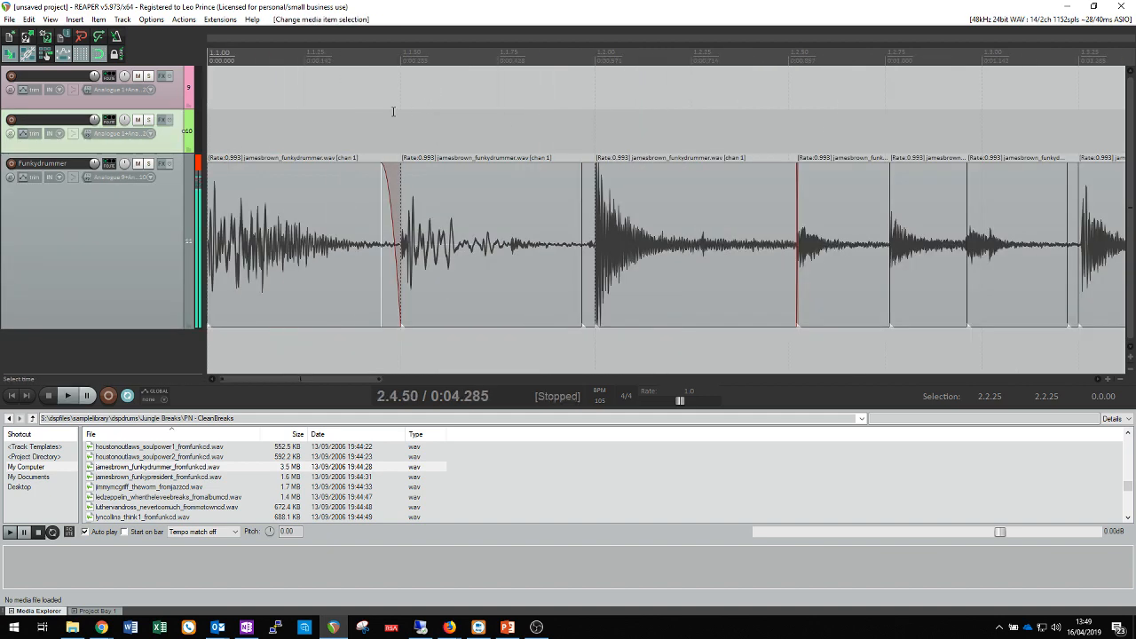
{"action": "key", "text": "space"}
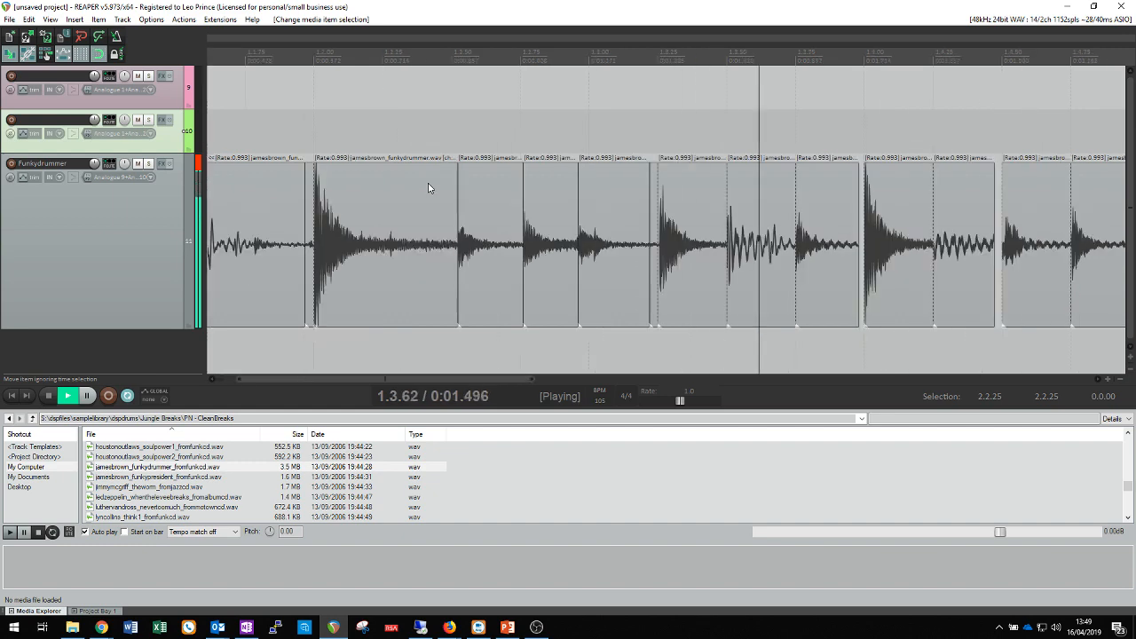
{"action": "scroll", "coordinate": [428, 185], "scroll_direction": "down", "scroll_amount": 4}
{"action": "scroll", "coordinate": [428, 188], "scroll_direction": "down", "scroll_amount": 3}
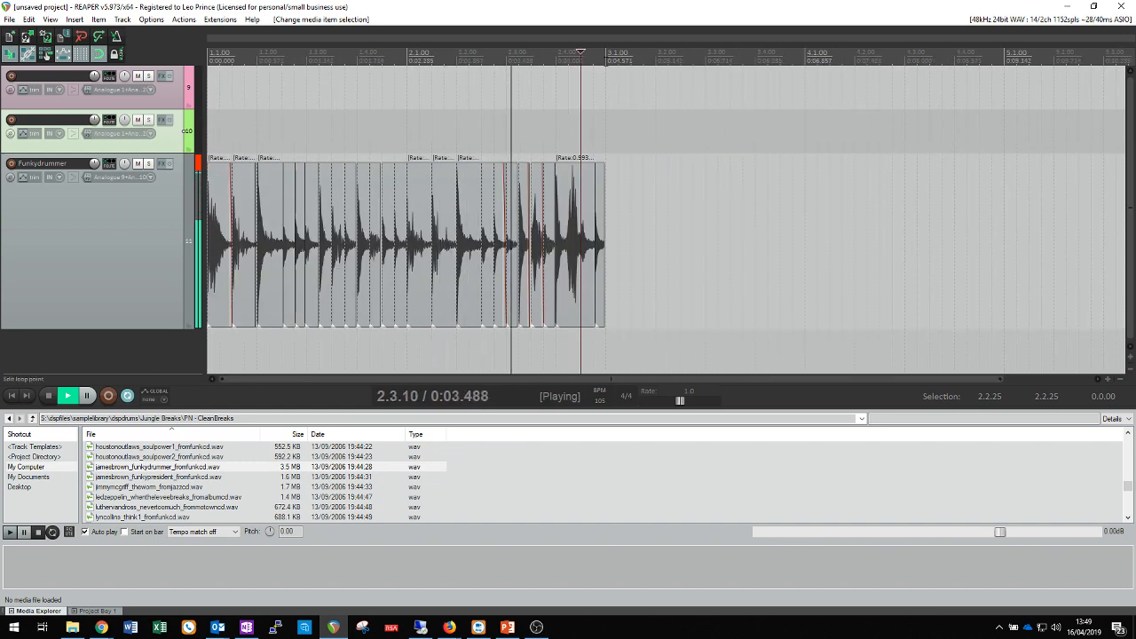
{"action": "left_click_drag", "start_coordinate": [607, 133], "coordinate": [213, 89]}
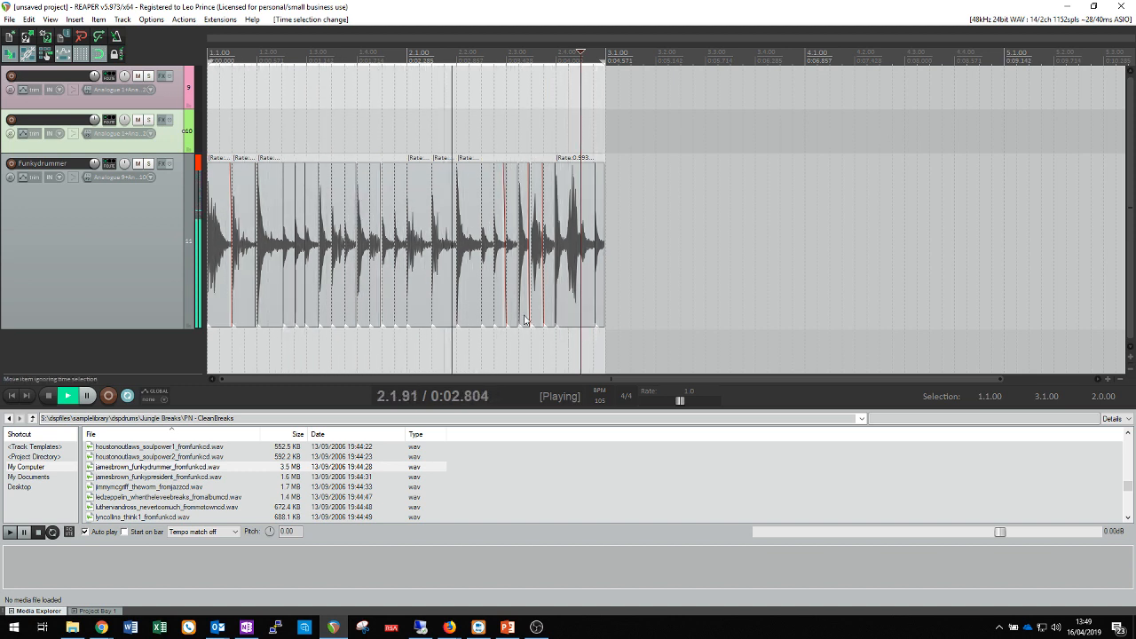
{"action": "scroll", "coordinate": [396, 308], "scroll_direction": "up", "scroll_amount": 3}
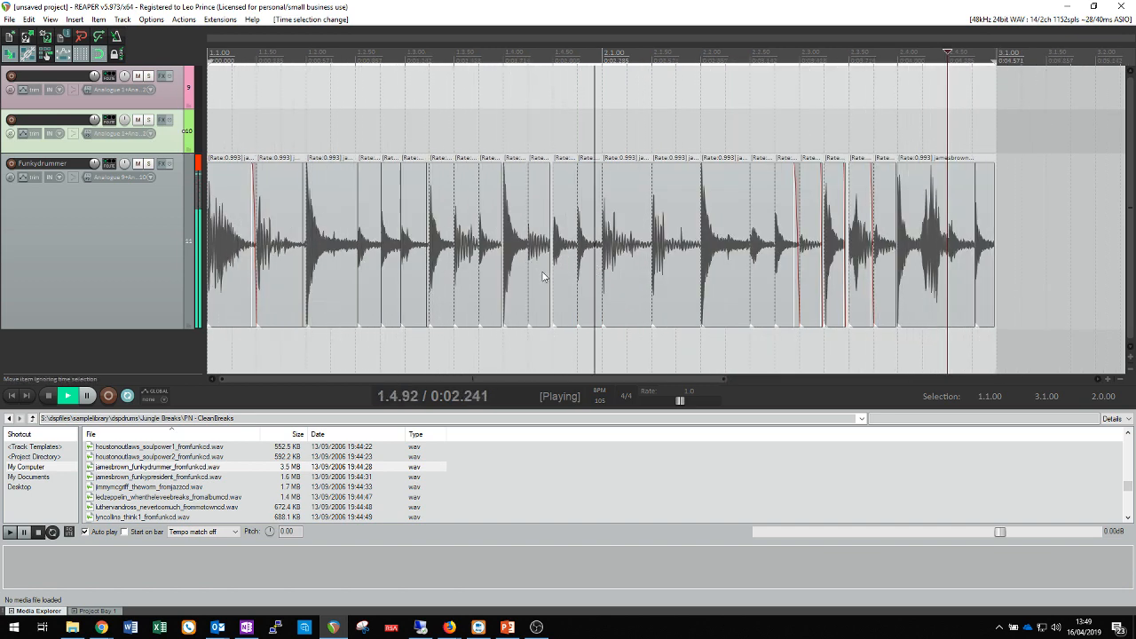
Step: Stop playback and move the slice following the 1.4.00 hit onto the grid at 1.4.25
{"action": "key", "text": "space"}
{"action": "scroll", "coordinate": [543, 279], "scroll_direction": "up", "scroll_amount": 3}
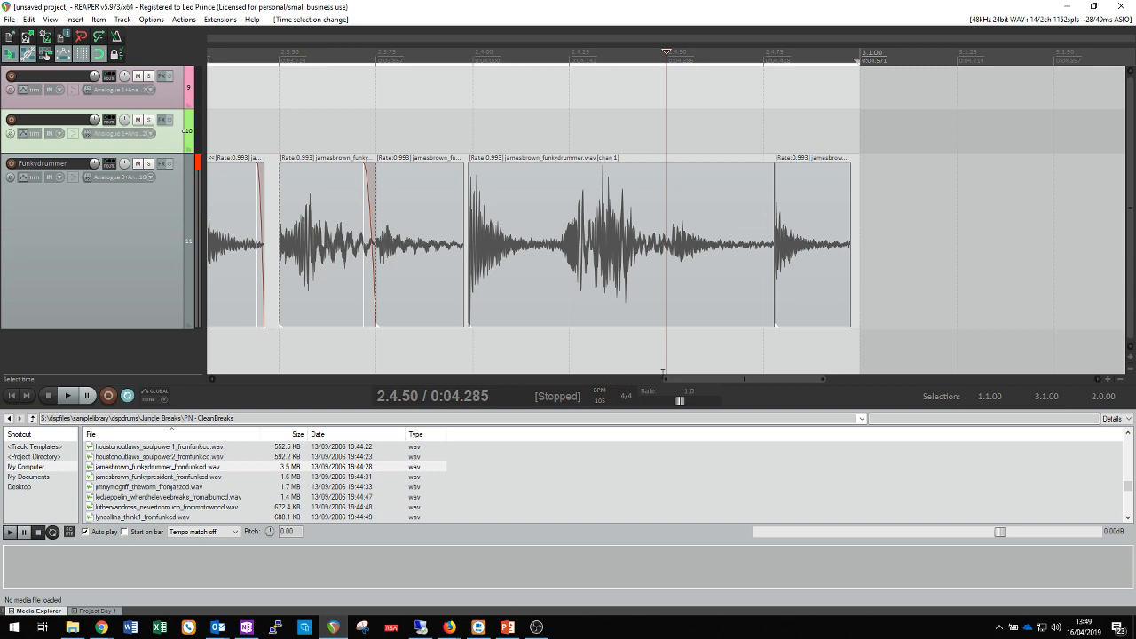
{"action": "left_click_drag", "start_coordinate": [690, 380], "coordinate": [442, 383]}
{"action": "left_click", "coordinate": [439, 257]}
{"action": "left_click_drag", "start_coordinate": [439, 270], "coordinate": [448, 279]}
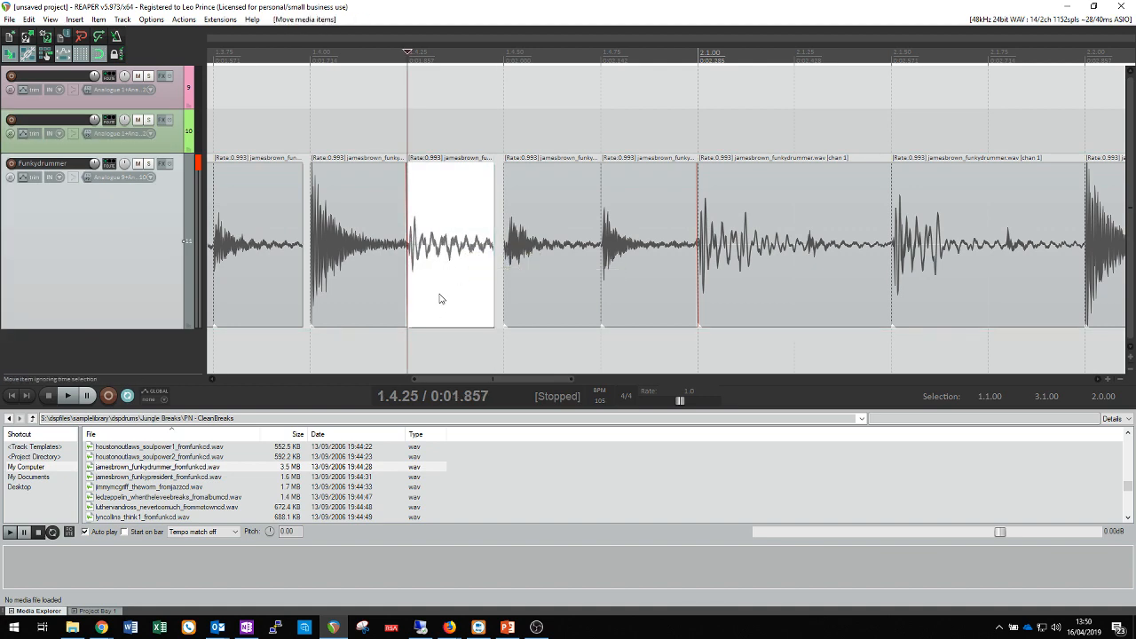
Step: Play the break from its start to check the timing of the slices
{"action": "scroll", "coordinate": [440, 302], "scroll_direction": "down", "scroll_amount": 2}
{"action": "key", "text": "Home"}
{"action": "key", "text": "space"}
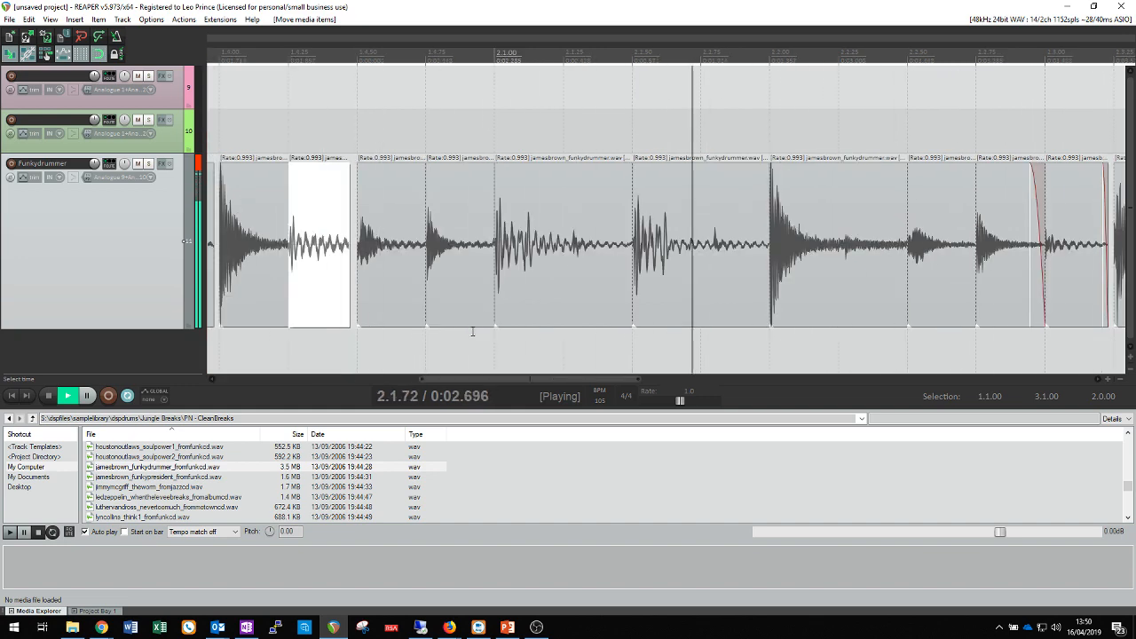
{"action": "key", "text": "space"}
{"action": "key", "text": "space"}
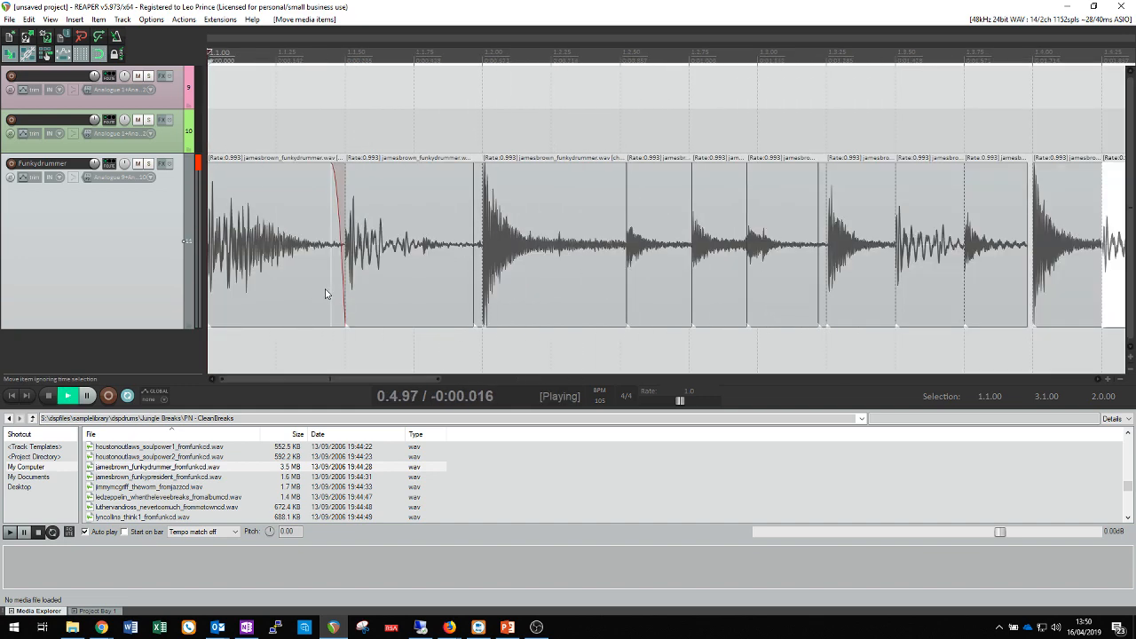
{"action": "scroll", "coordinate": [453, 311], "scroll_direction": "down", "scroll_amount": 2}
{"action": "key", "text": "space"}
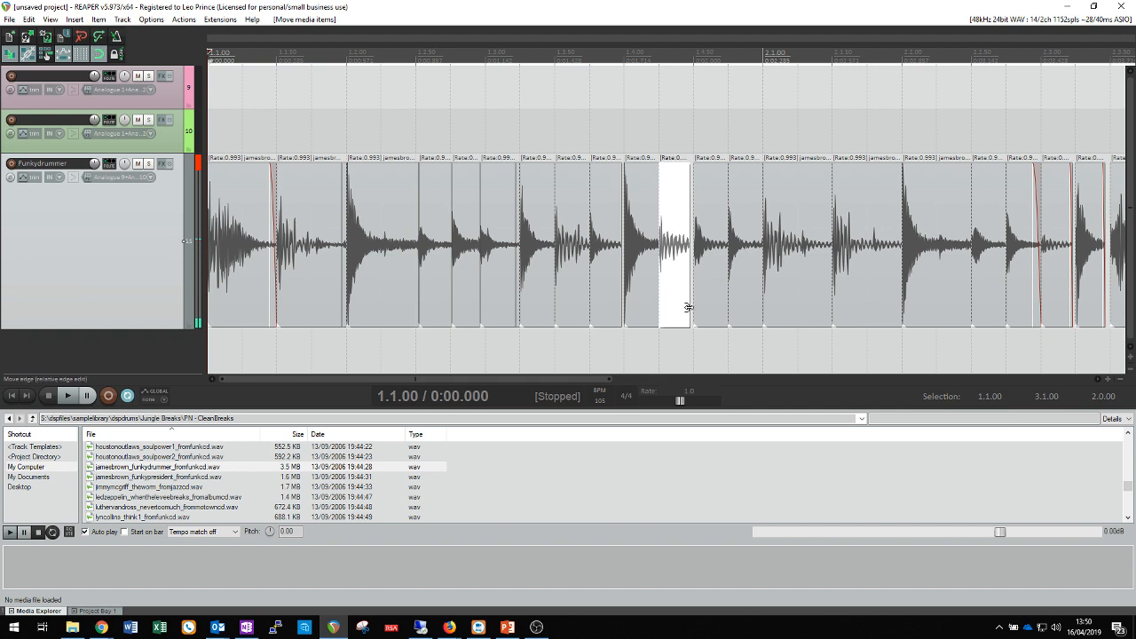
Step: Extend the 1.4.25 slice to meet the next one, fade out its end, and play from 1.3.50
{"action": "left_click_drag", "start_coordinate": [688, 307], "coordinate": [692, 310]}
{"action": "left_click_drag", "start_coordinate": [689, 170], "coordinate": [686, 169]}
{"action": "left_click", "coordinate": [571, 117]}
{"action": "key", "text": "space"}
{"action": "scroll", "coordinate": [579, 169], "scroll_direction": "down", "scroll_amount": 2}
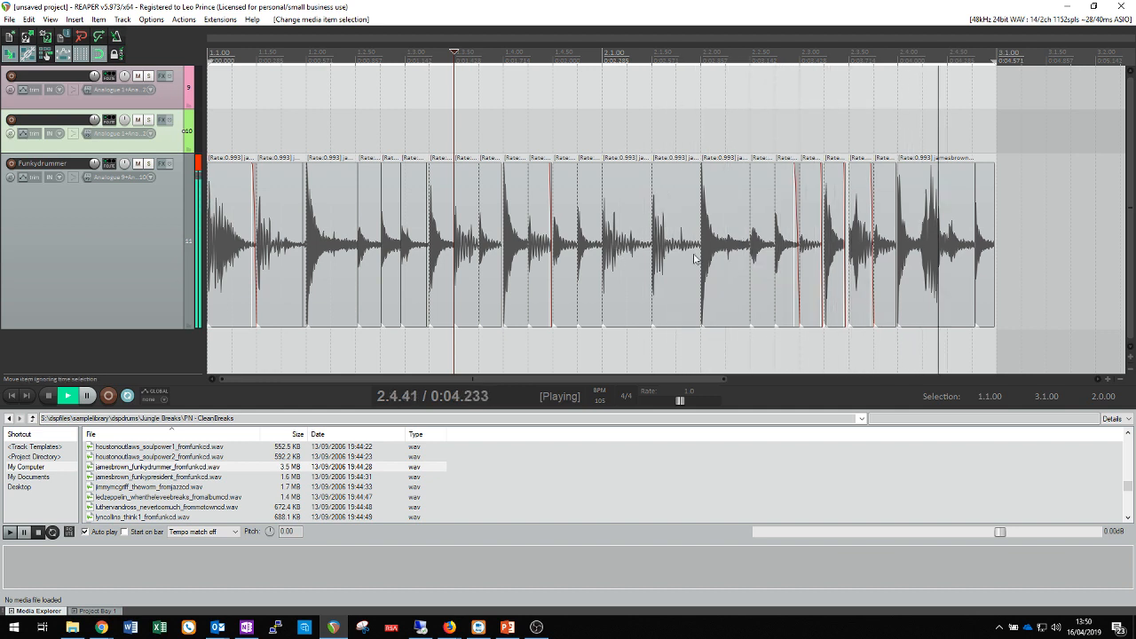
{"action": "key", "text": "space"}
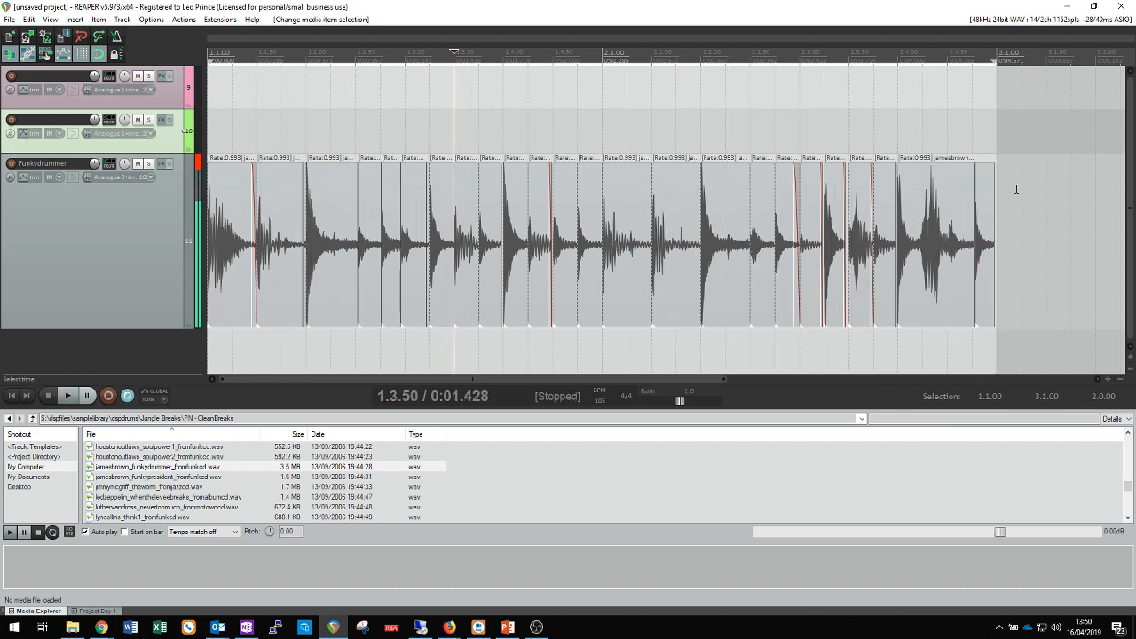
Step: Show the mixer and, with the break playing, lower the Funkydrummer track volume to -1.18 dB
{"action": "left_click", "coordinate": [138, 253]}
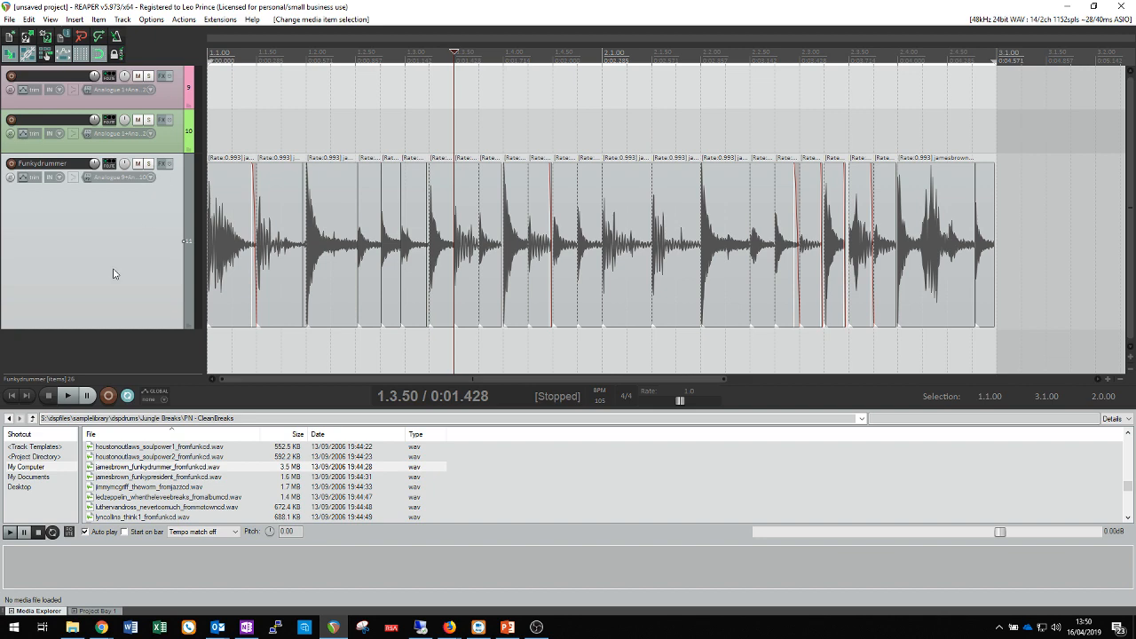
{"action": "key", "text": "ctrl+m"}
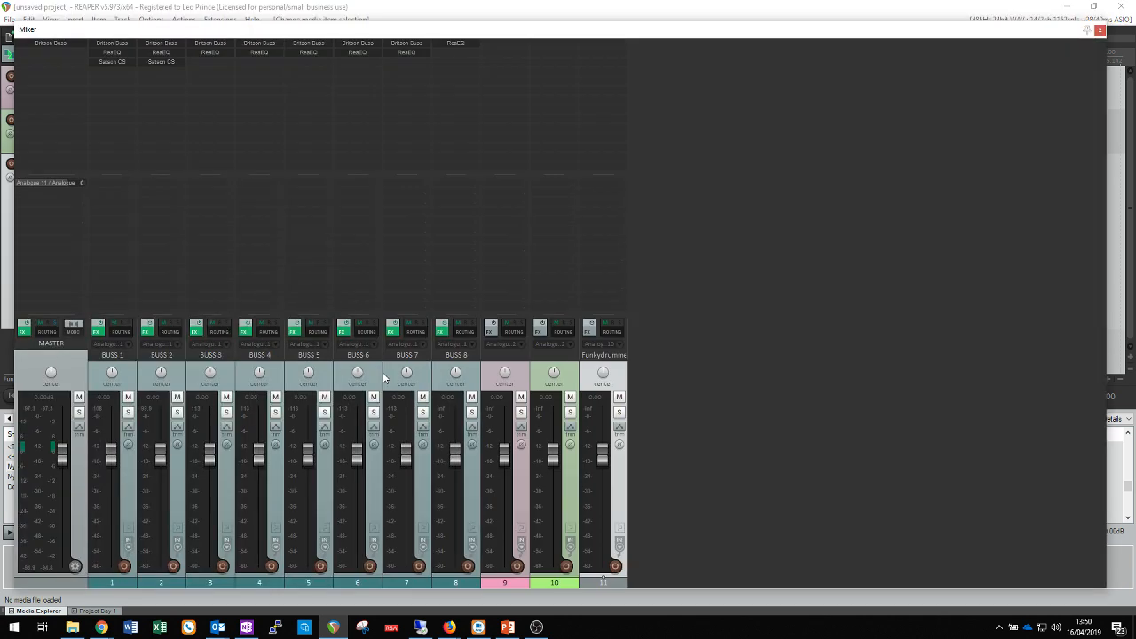
{"action": "key", "text": "space"}
{"action": "left_click_drag", "start_coordinate": [604, 454], "coordinate": [603, 459]}
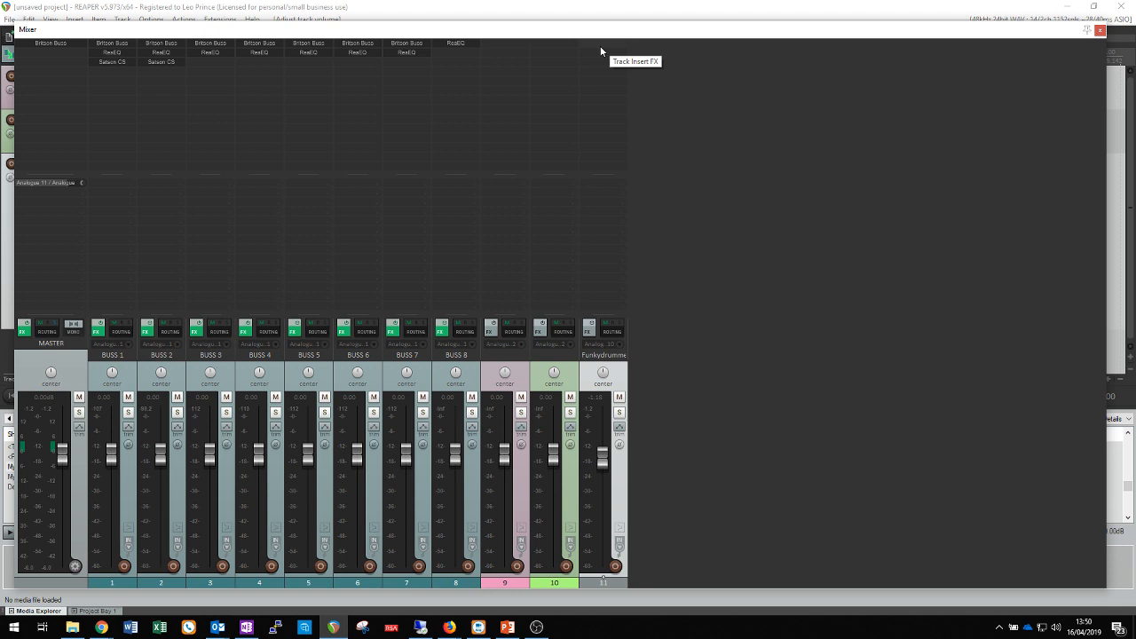
Step: Disable the Funkydrummer track's master send and add a send to BUSS 1 in its routing
{"action": "left_click", "coordinate": [614, 193]}
{"action": "left_click", "coordinate": [661, 206]}
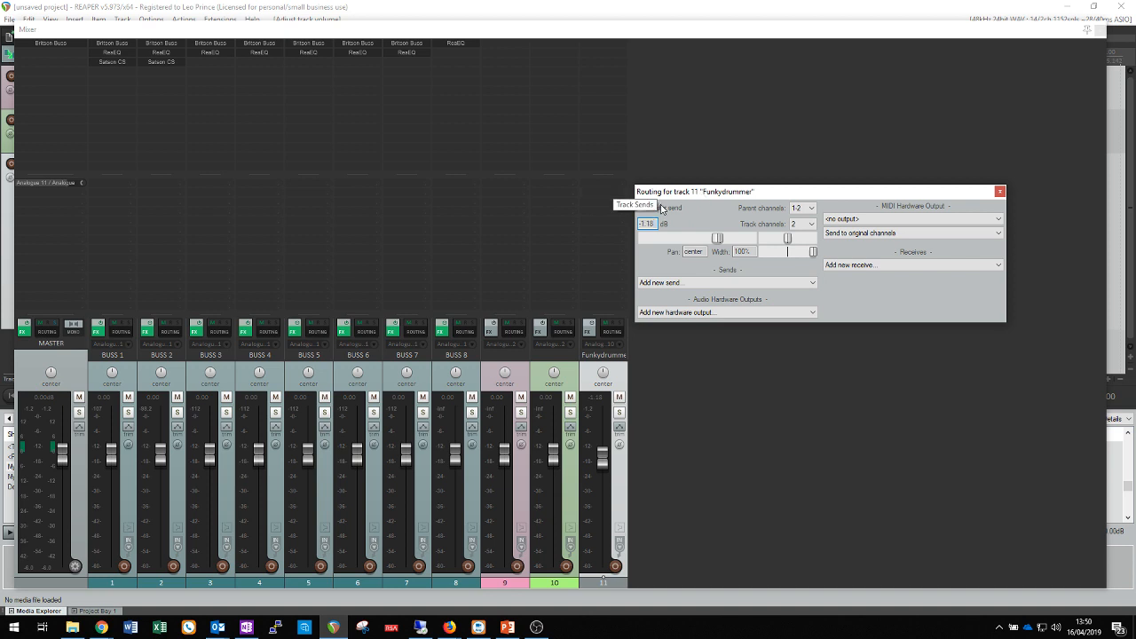
{"action": "left_click", "coordinate": [657, 282]}
{"action": "left_click", "coordinate": [760, 290]}
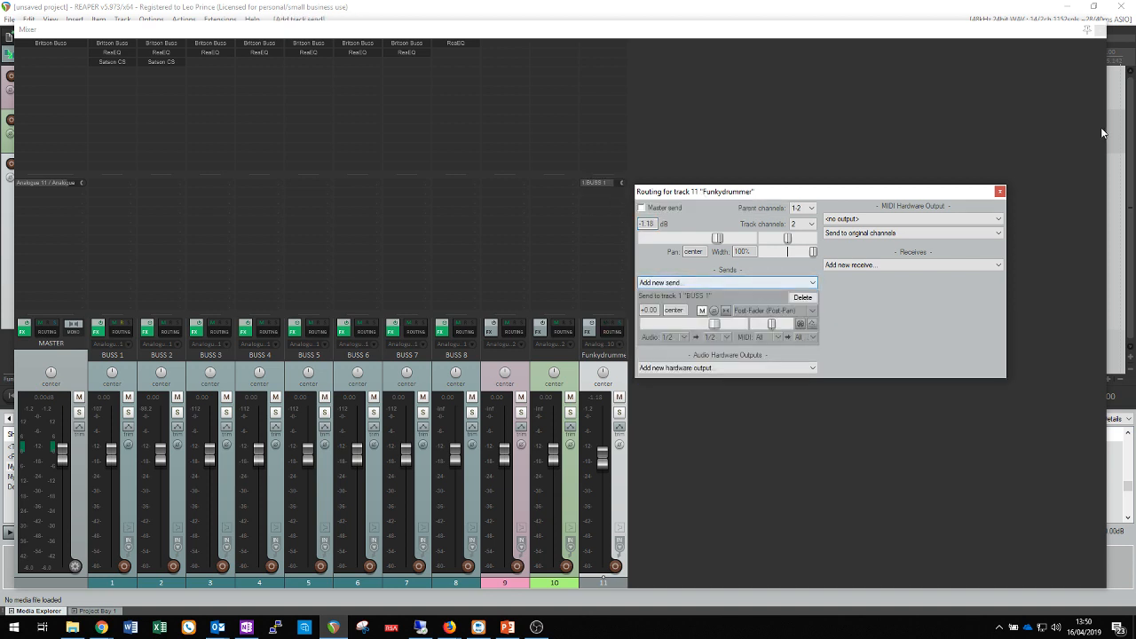
{"action": "left_click", "coordinate": [999, 193]}
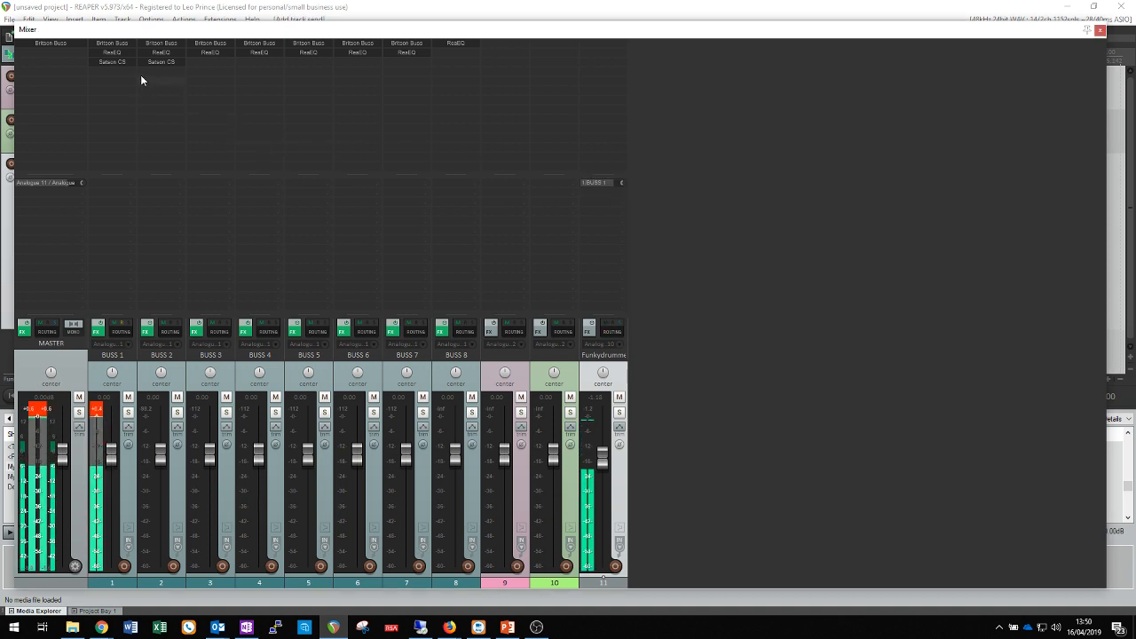
Step: Adjust the gain staging fader of Satson CS on BUSS 1 and set the upper green EQ frequency to 0.54 kHz
{"action": "left_click", "coordinate": [119, 61]}
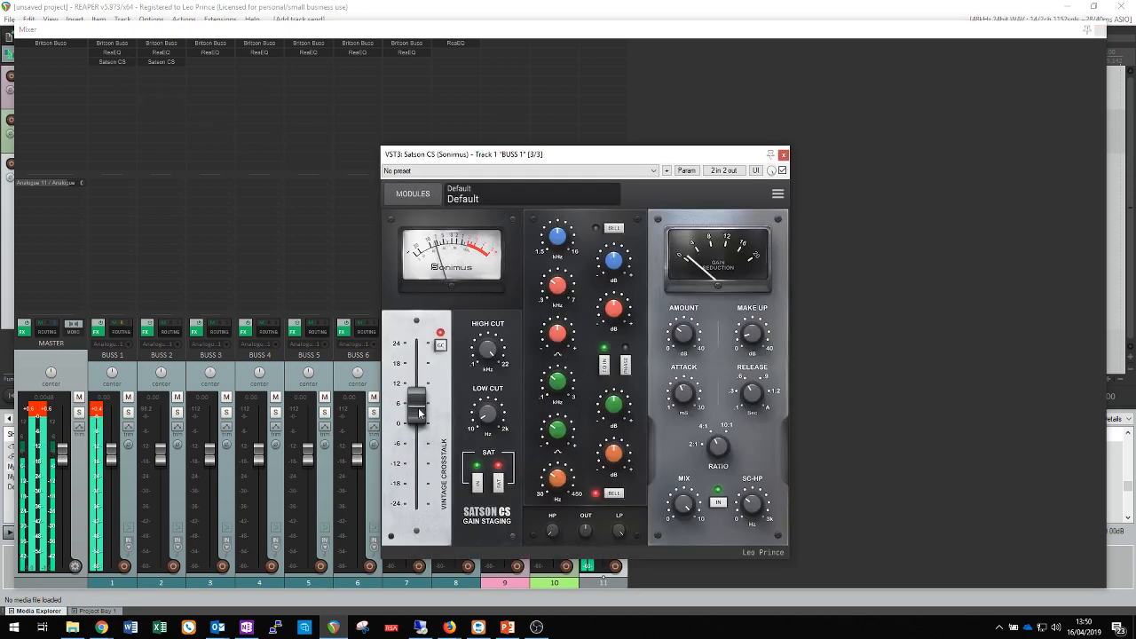
{"action": "left_click_drag", "start_coordinate": [419, 413], "coordinate": [497, 357]}
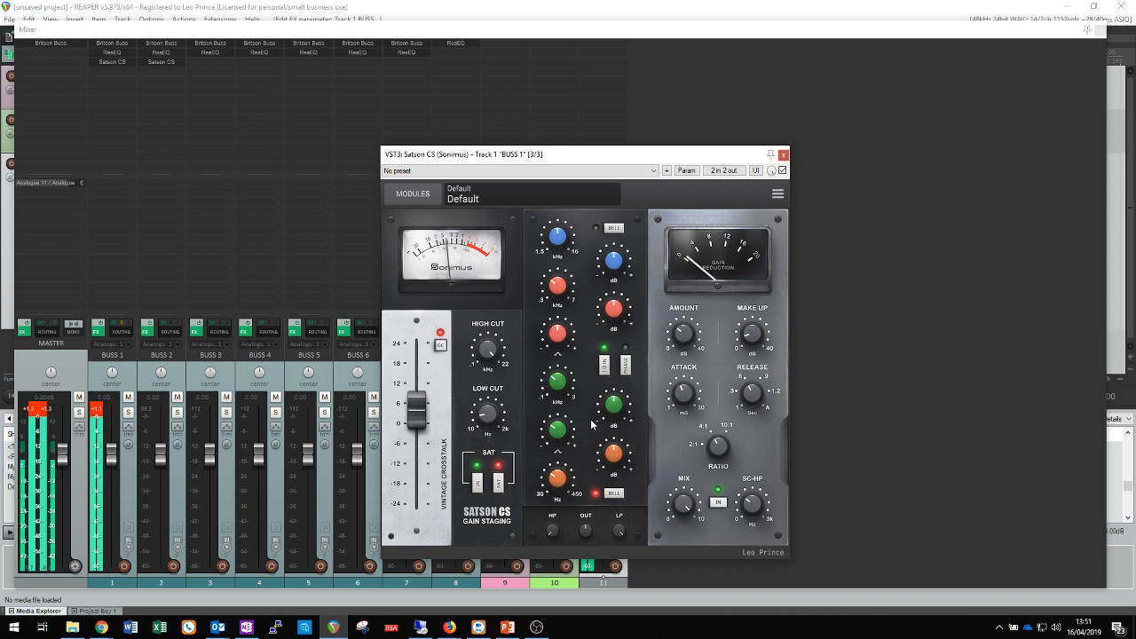
{"action": "left_click_drag", "start_coordinate": [555, 390], "coordinate": [552, 380]}
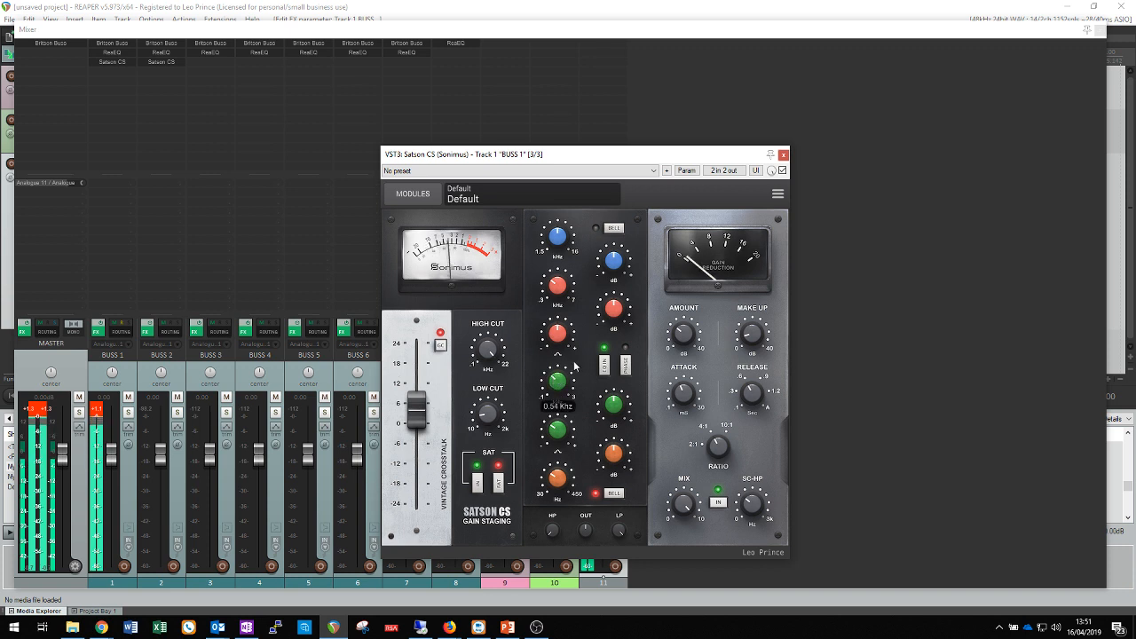
{"action": "left_click", "coordinate": [782, 155]}
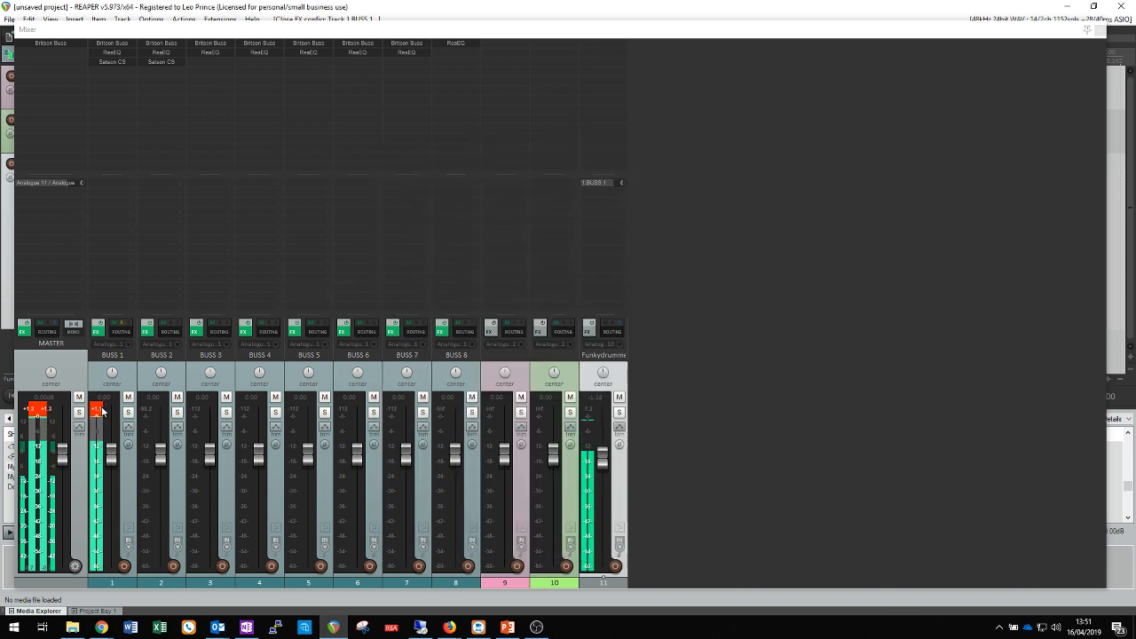
Step: Add the UAD Neve 88RS plug-in to BUSS 1 and switch its input to MIC
{"action": "double_click", "coordinate": [113, 68]}
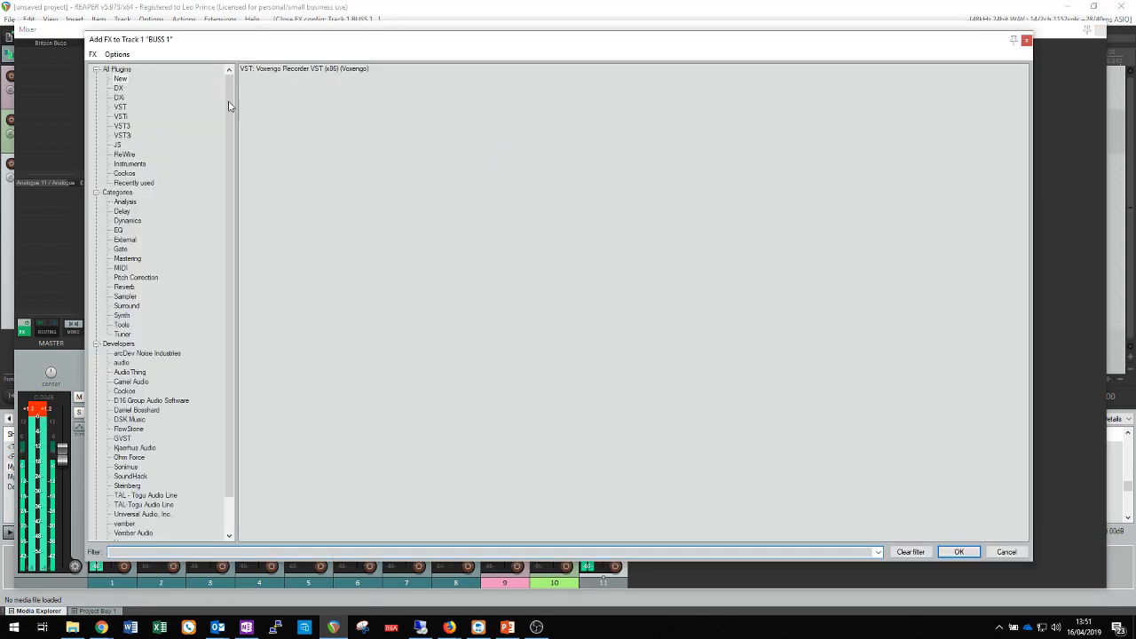
{"action": "left_click", "coordinate": [123, 109]}
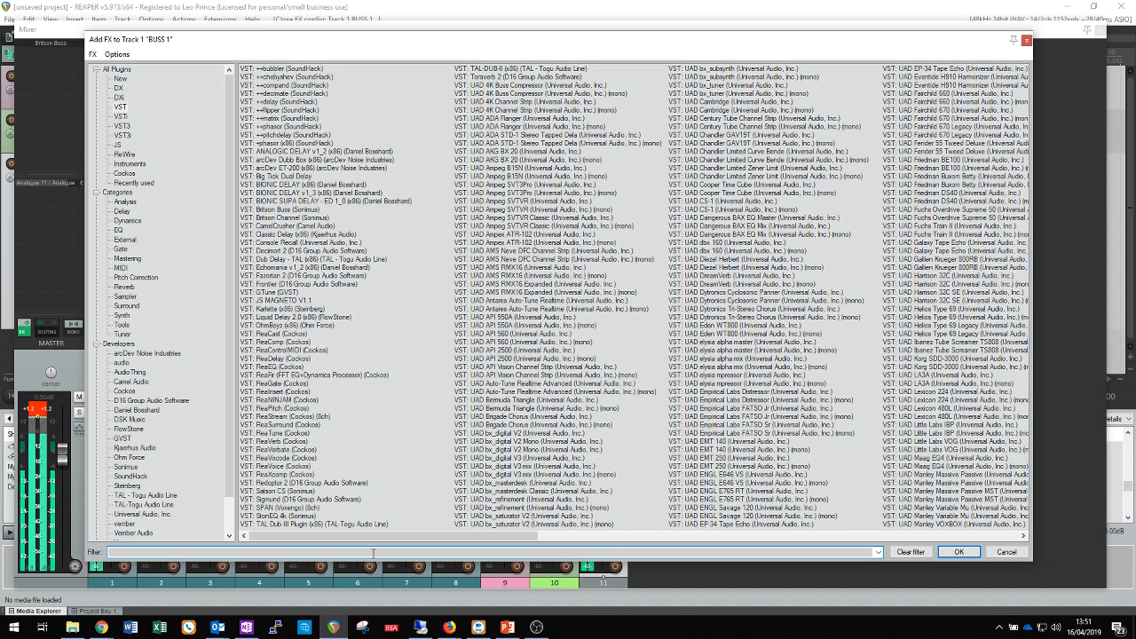
{"action": "type", "text": "88"}
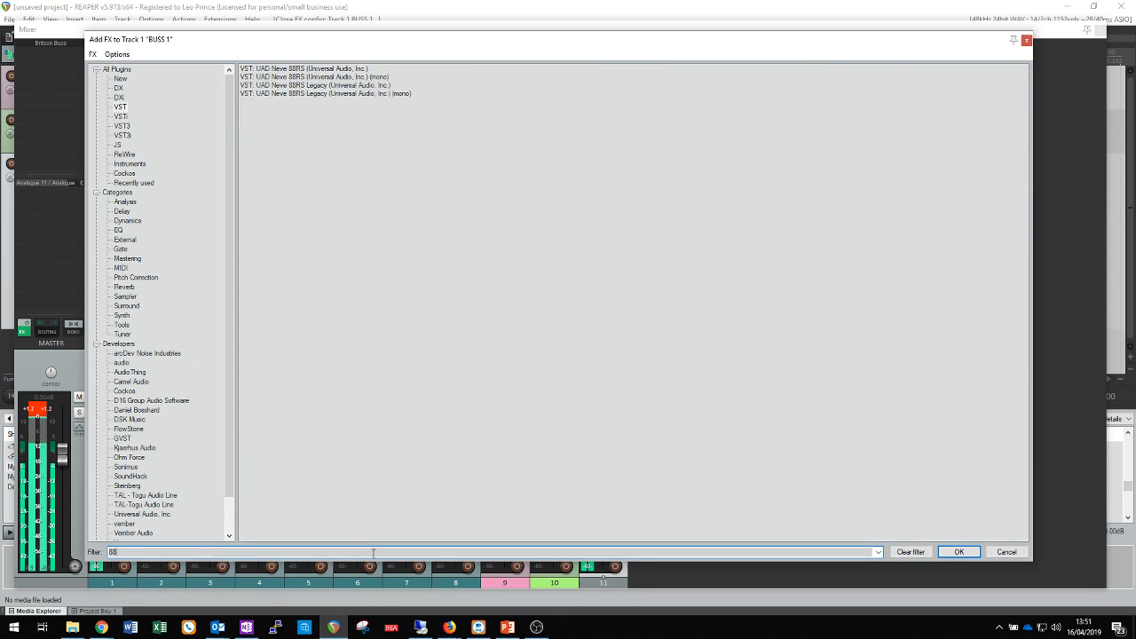
{"action": "left_click", "coordinate": [287, 70]}
{"action": "key", "text": "Return"}
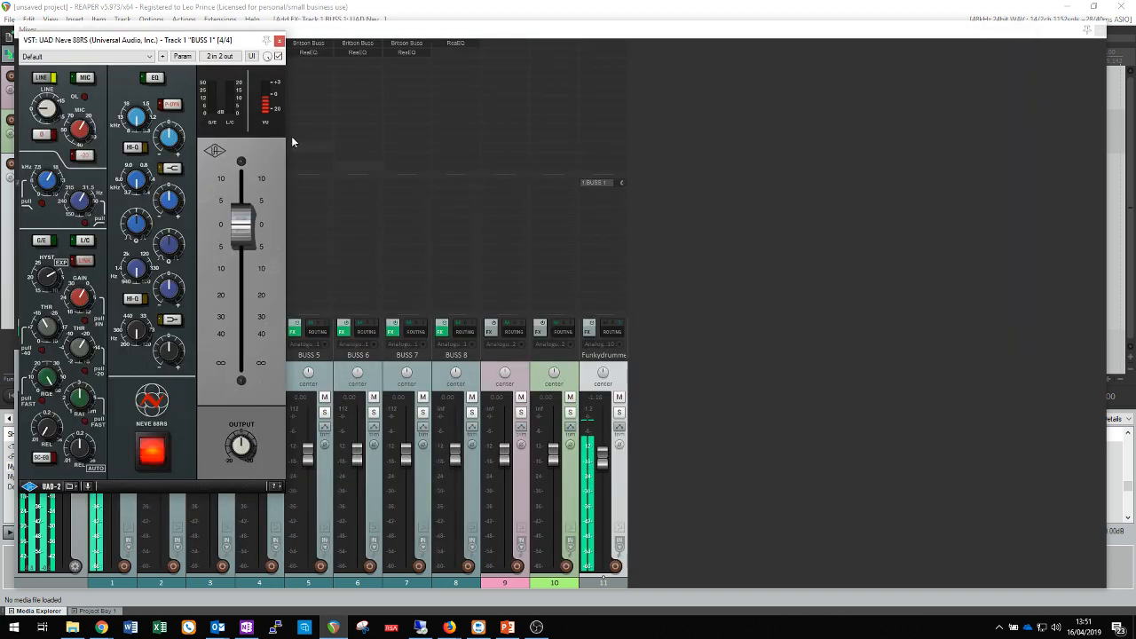
{"action": "left_click_drag", "start_coordinate": [150, 45], "coordinate": [295, 56]}
{"action": "left_click", "coordinate": [229, 92]}
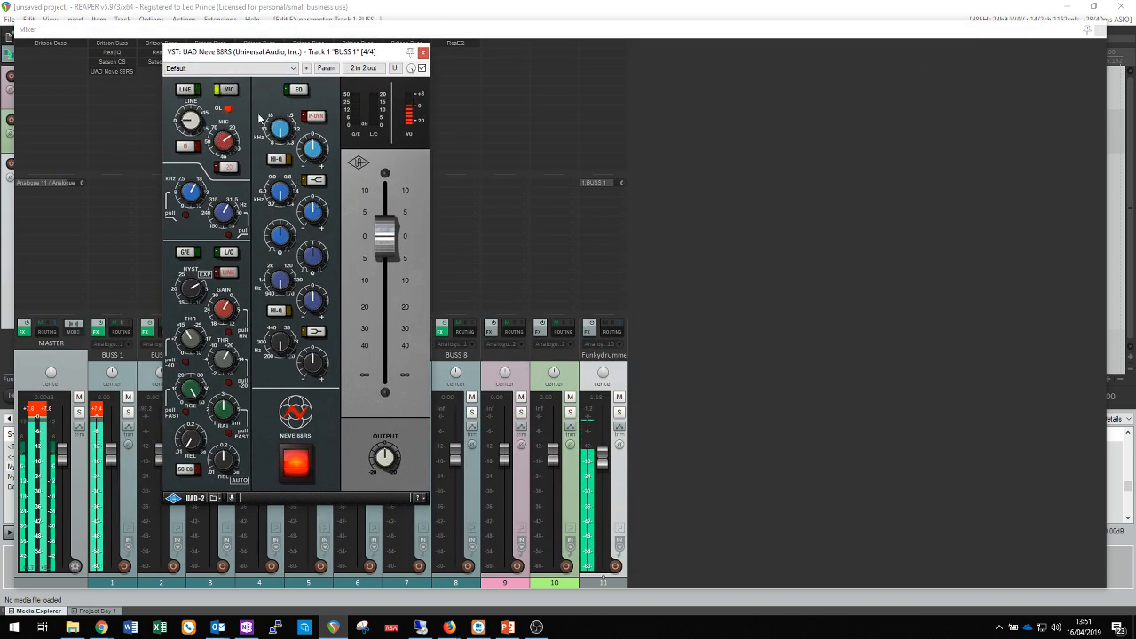
{"action": "left_click", "coordinate": [422, 53]}
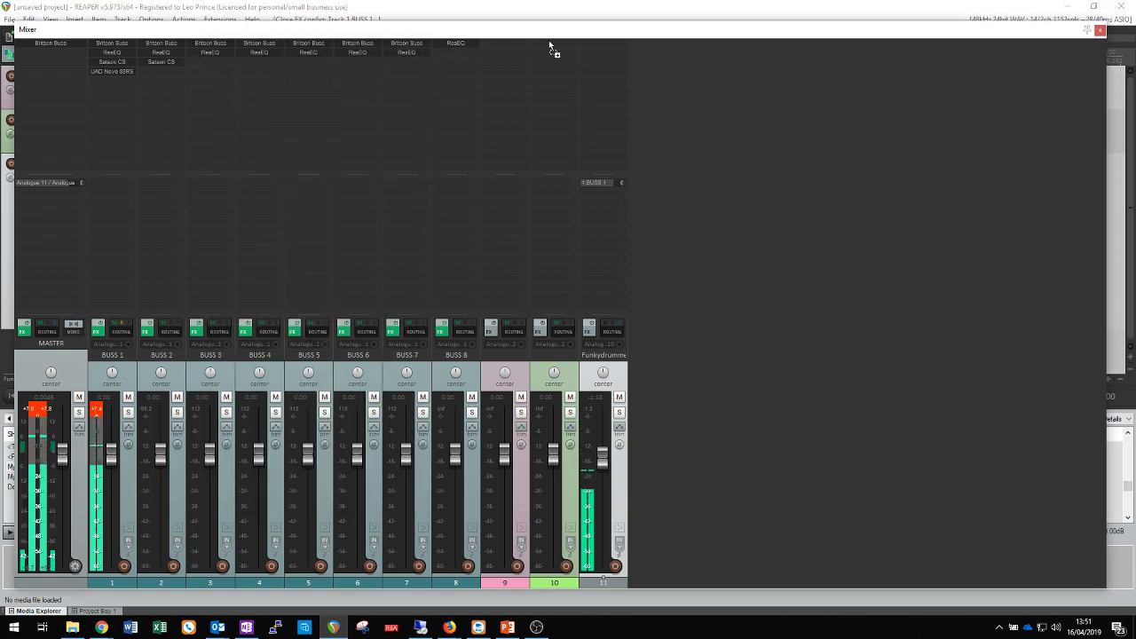
Step: Copy ReaEQ onto the Funkydrummer track, lower its output gain to -8.4 dB during playback, and clear the BUSS 1 and master clip indicators
{"action": "left_click", "coordinate": [606, 42]}
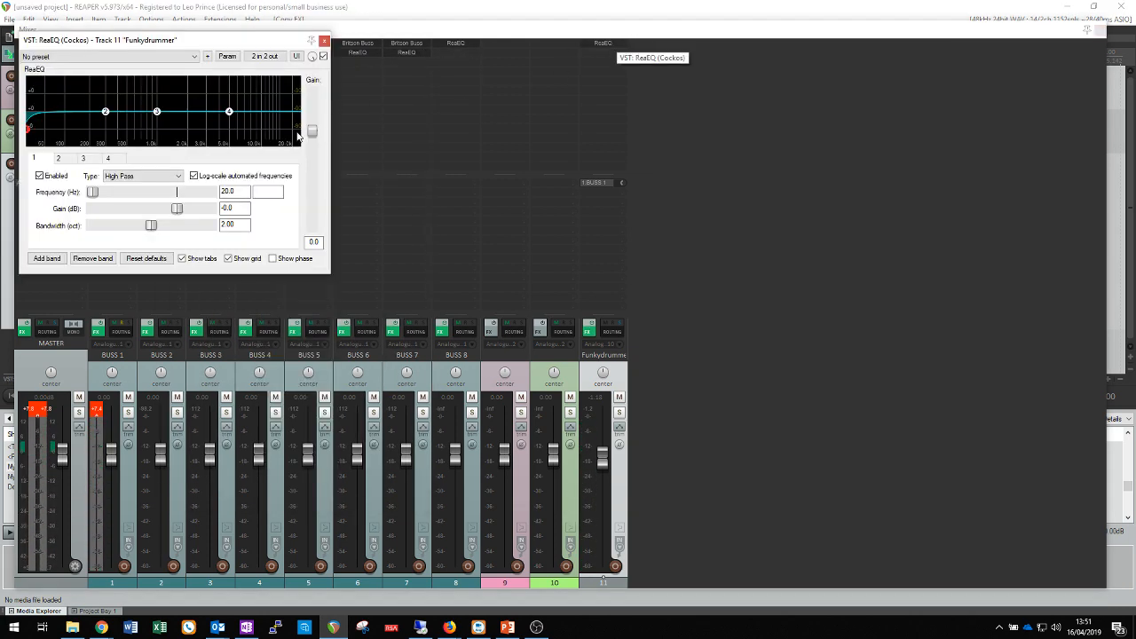
{"action": "key", "text": "space"}
{"action": "left_click_drag", "start_coordinate": [312, 132], "coordinate": [317, 158]}
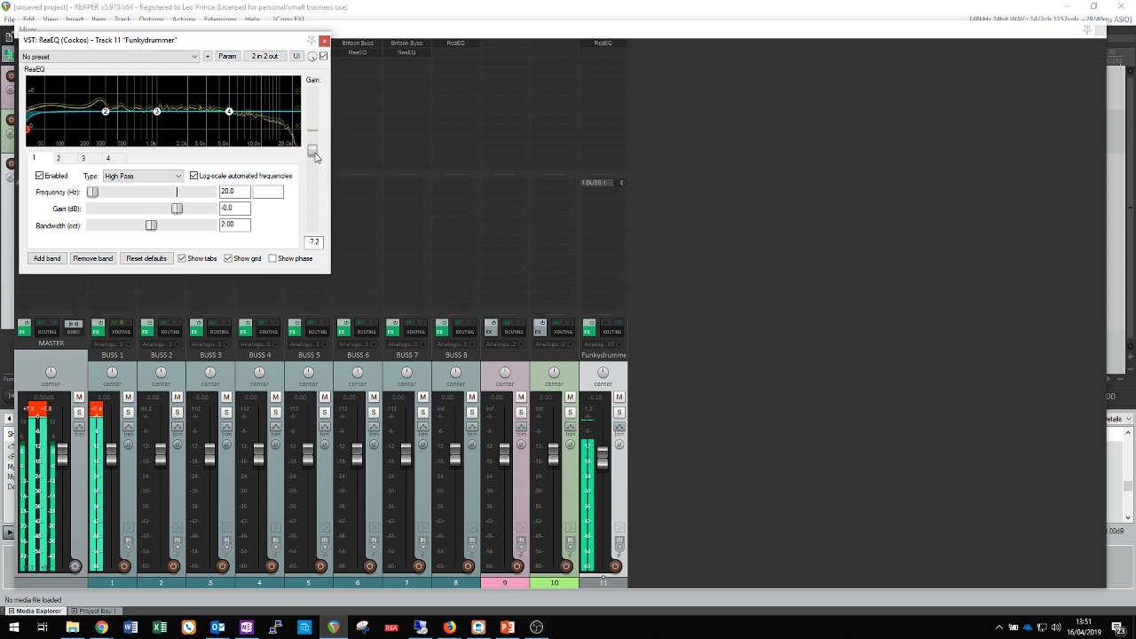
{"action": "left_click", "coordinate": [97, 411]}
{"action": "left_click", "coordinate": [45, 411]}
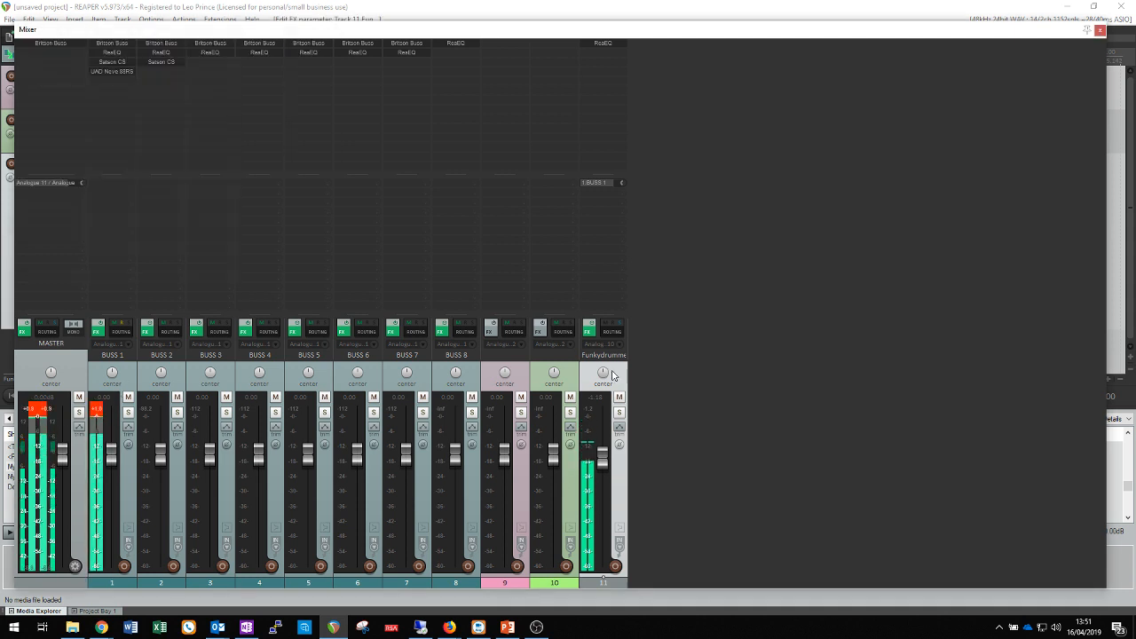
Step: Lower the Funkydrummer track's ReaEQ output gain further to -11.6 dB and clear the BUSS 1 and master clip indicators
{"action": "left_click", "coordinate": [602, 42]}
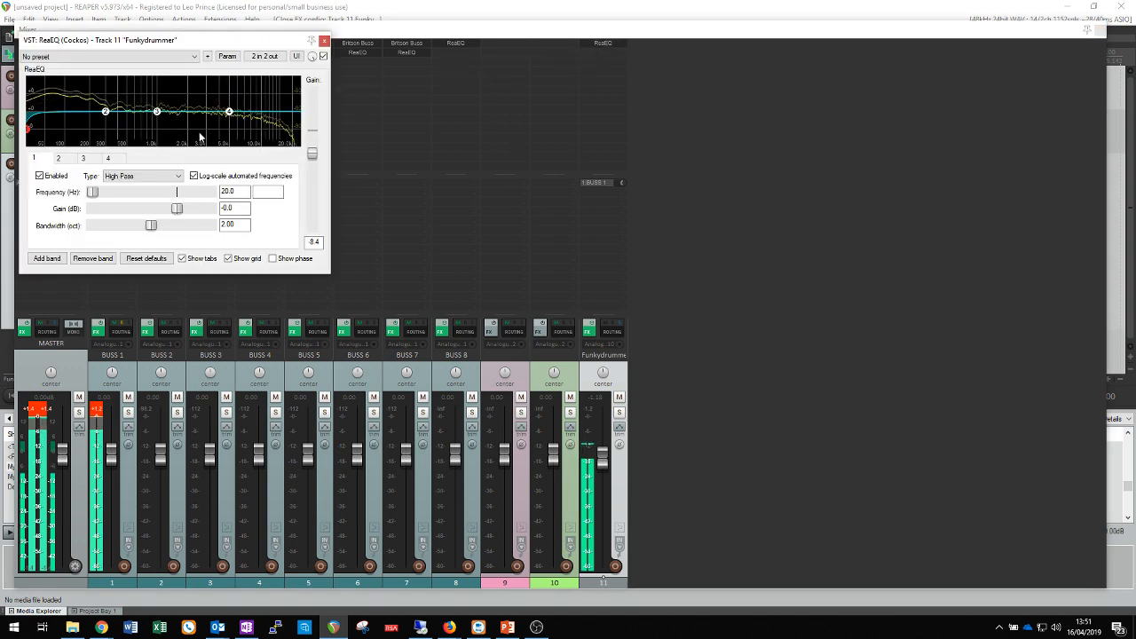
{"action": "left_click_drag", "start_coordinate": [315, 161], "coordinate": [315, 164]}
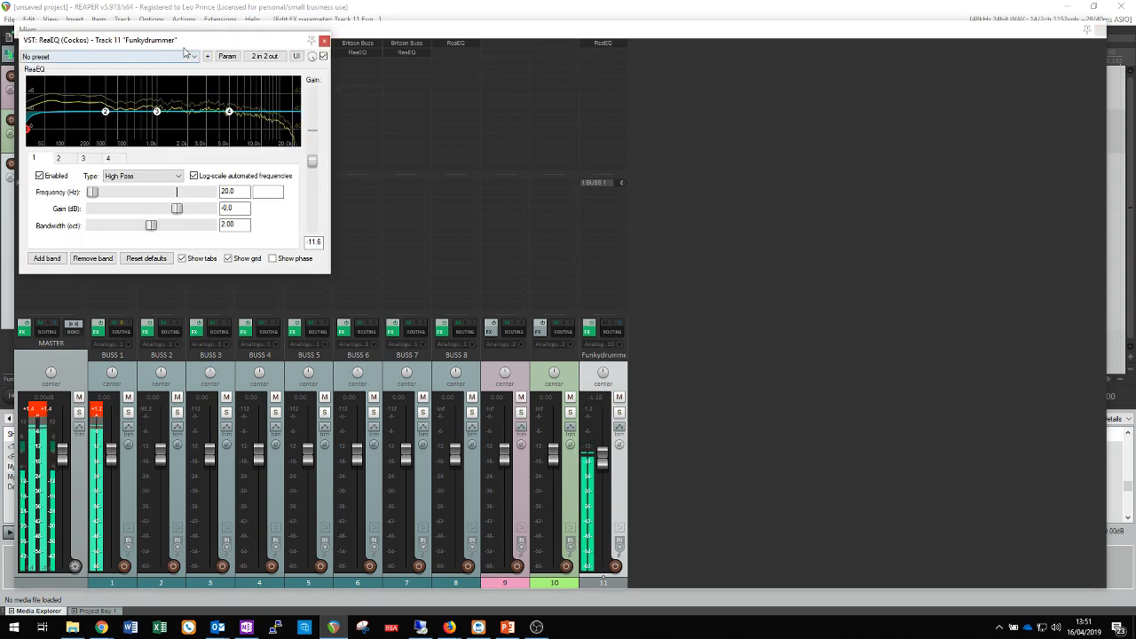
{"action": "left_click_drag", "start_coordinate": [186, 41], "coordinate": [787, 57]}
{"action": "left_click", "coordinate": [97, 411]}
{"action": "left_click", "coordinate": [50, 414]}
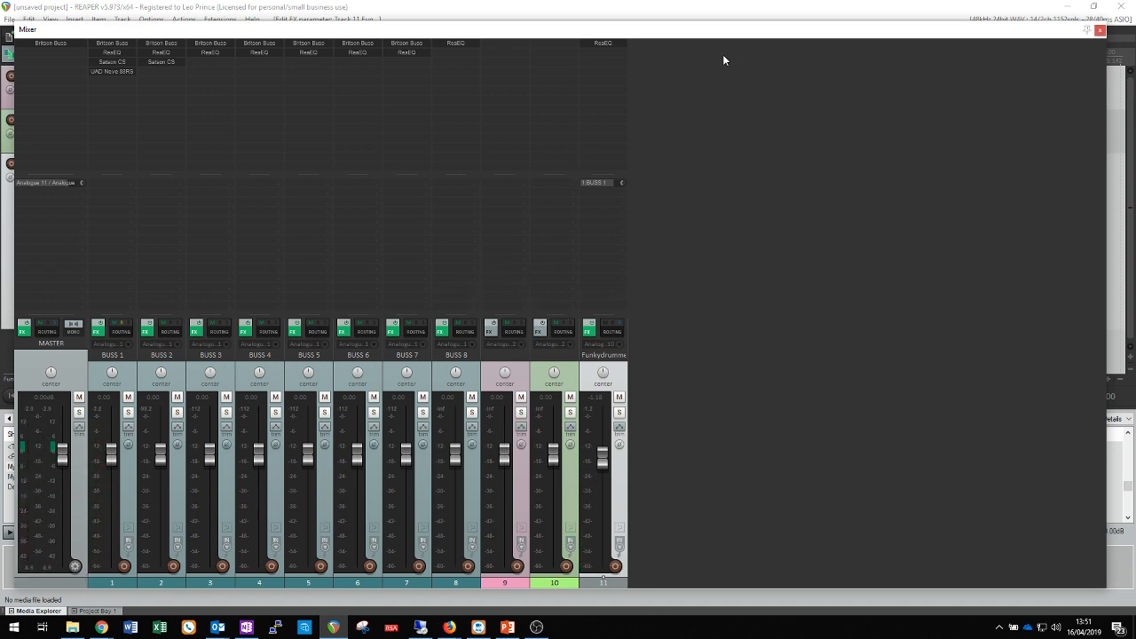
Step: Move the mixer aside and close it to return to the arrangement
{"action": "left_click_drag", "start_coordinate": [715, 67], "coordinate": [700, 188]}
{"action": "left_click", "coordinate": [925, 57]}
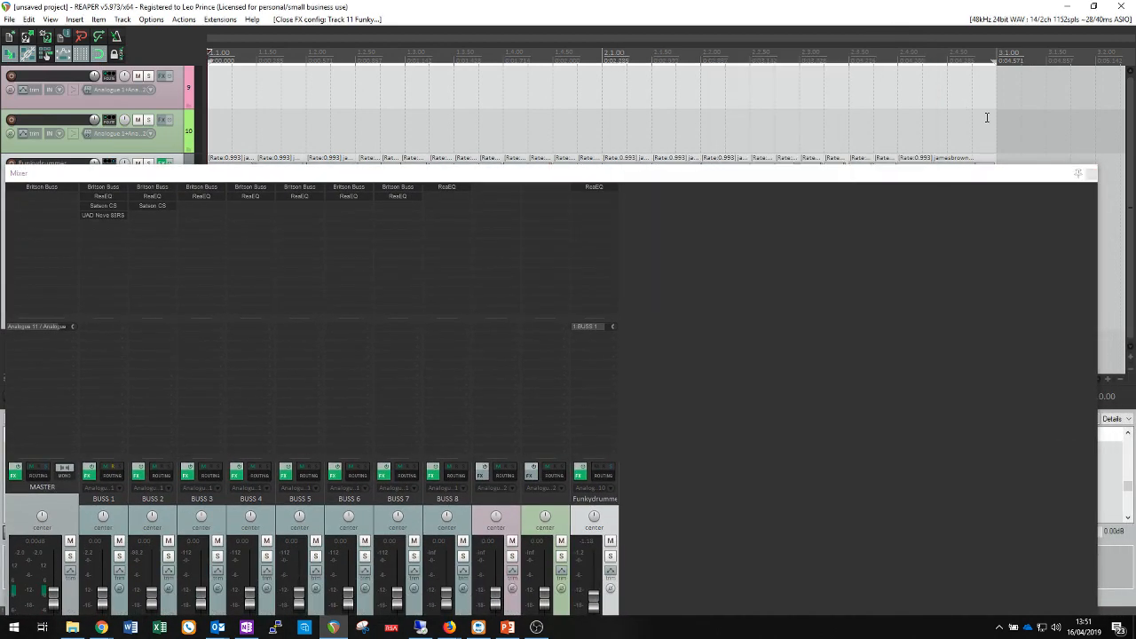
{"action": "left_click", "coordinate": [1092, 175]}
{"action": "left_click", "coordinate": [1090, 175]}
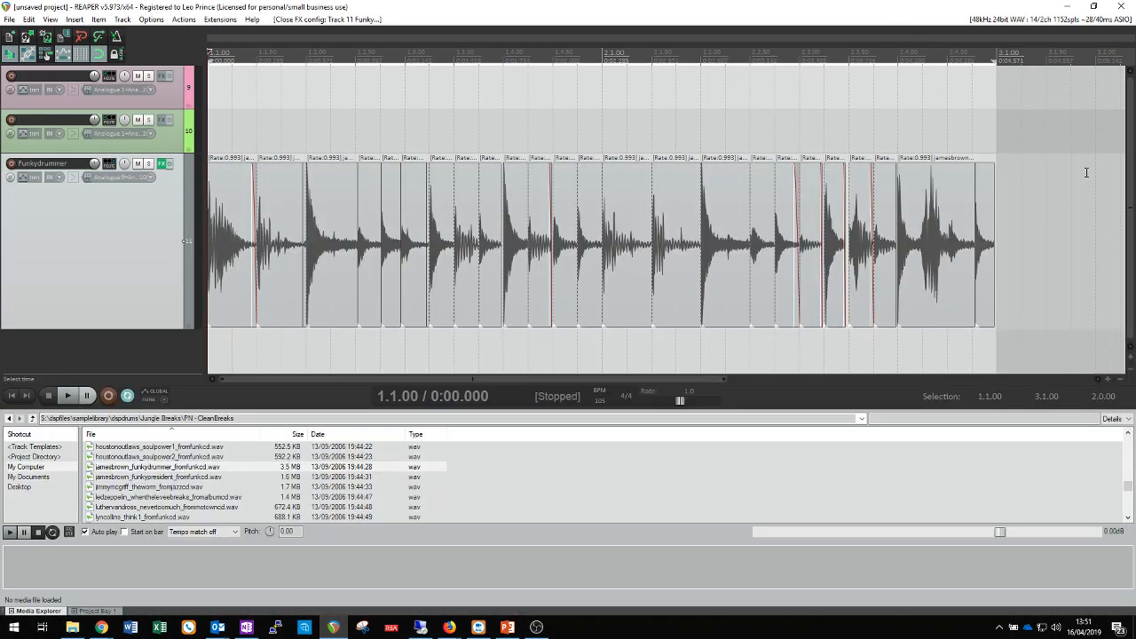
Step: Try rendering the Funkydrummer track to a mono stem track, inspect the stem item, and undo the render
{"action": "right_click", "coordinate": [155, 210]}
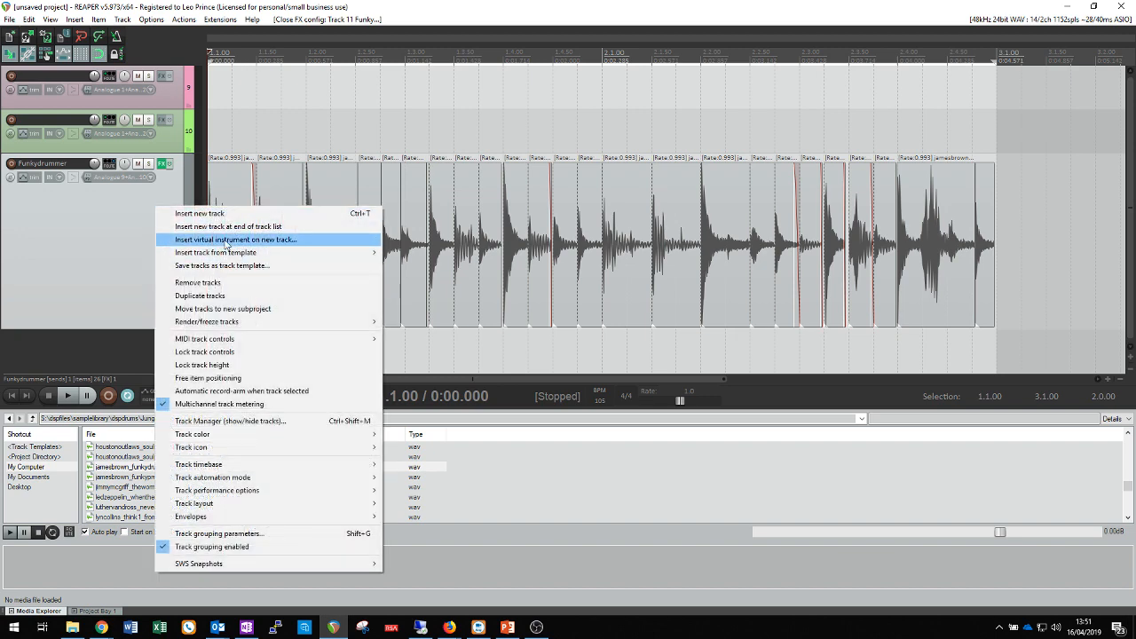
{"action": "mouse_move", "coordinate": [251, 259]}
{"action": "mouse_move", "coordinate": [257, 324]}
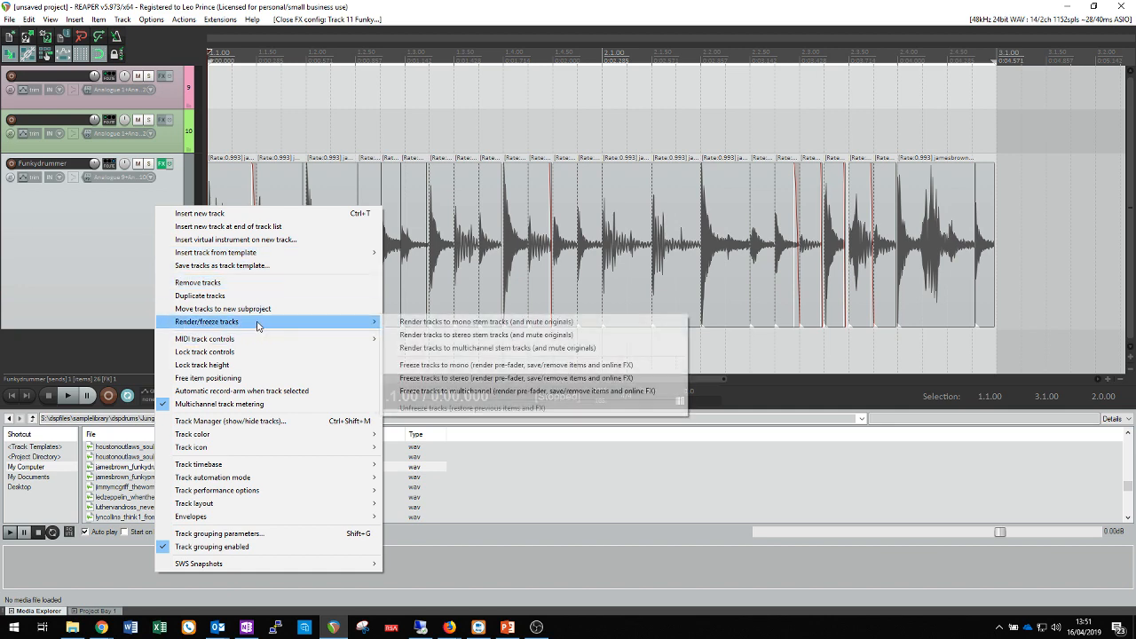
{"action": "left_click", "coordinate": [477, 323]}
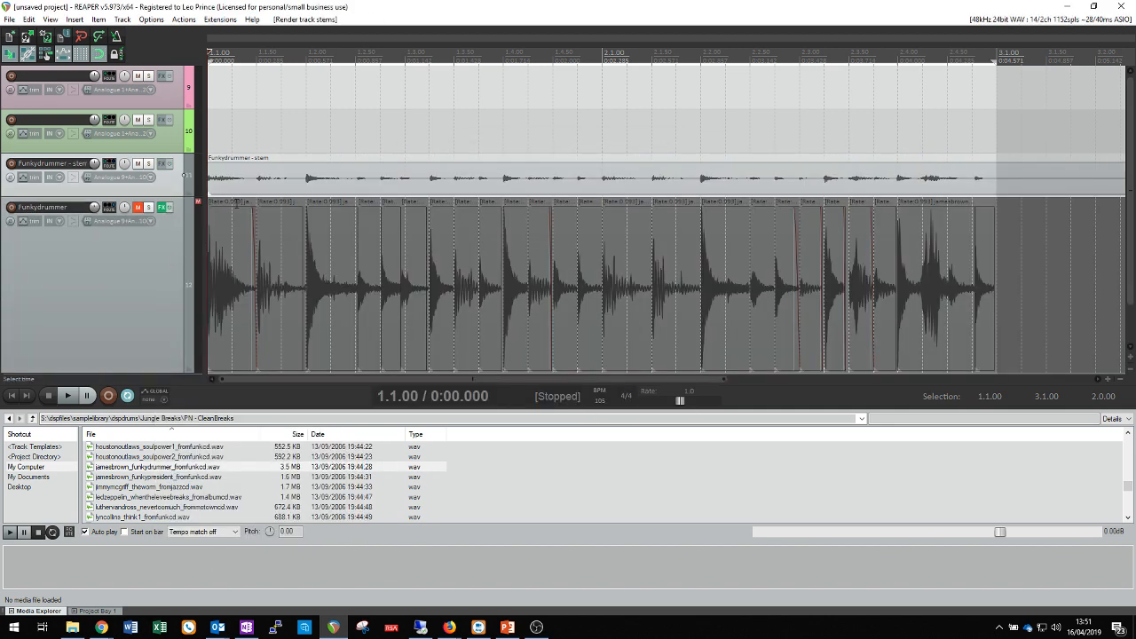
{"action": "left_click", "coordinate": [251, 183]}
{"action": "scroll", "coordinate": [458, 176], "scroll_direction": "down", "scroll_amount": 2}
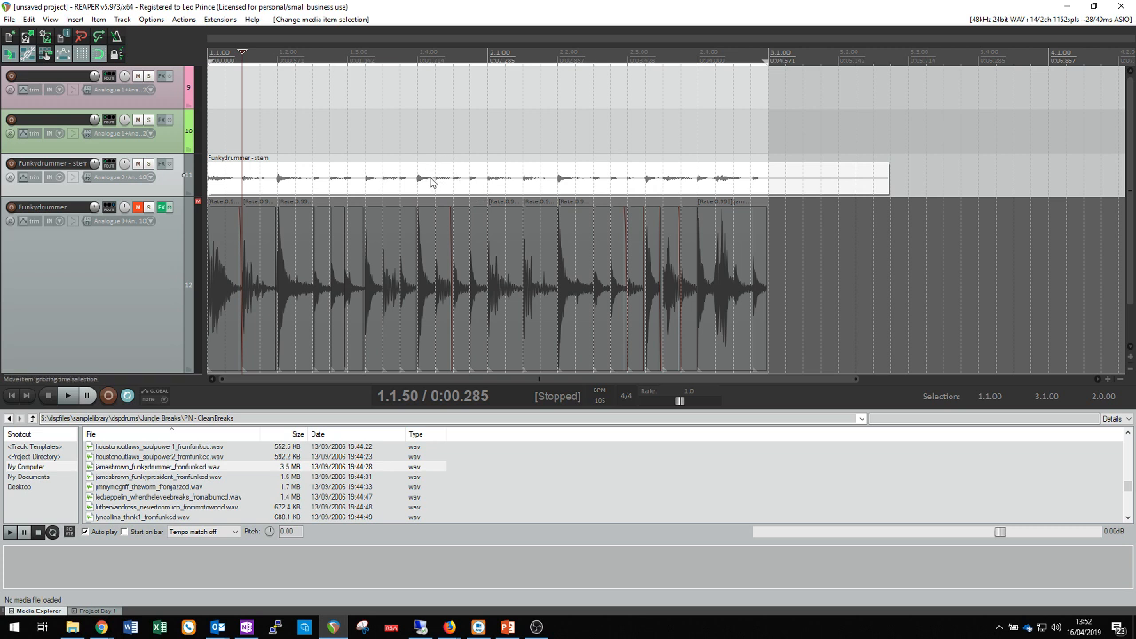
{"action": "left_click", "coordinate": [146, 276]}
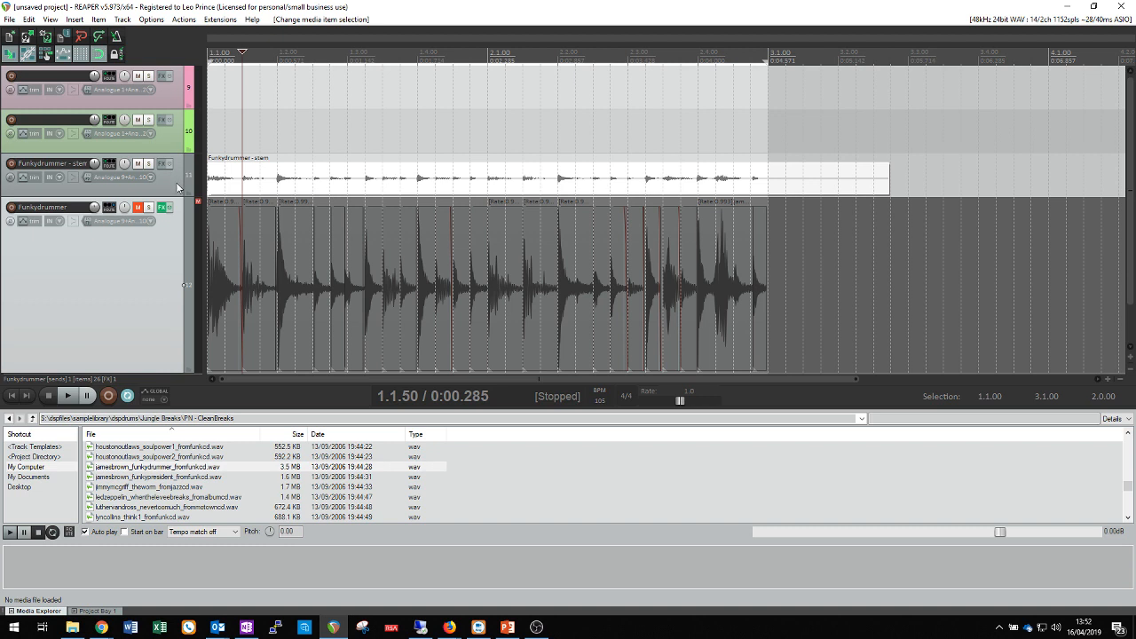
{"action": "key", "text": "ctrl+z"}
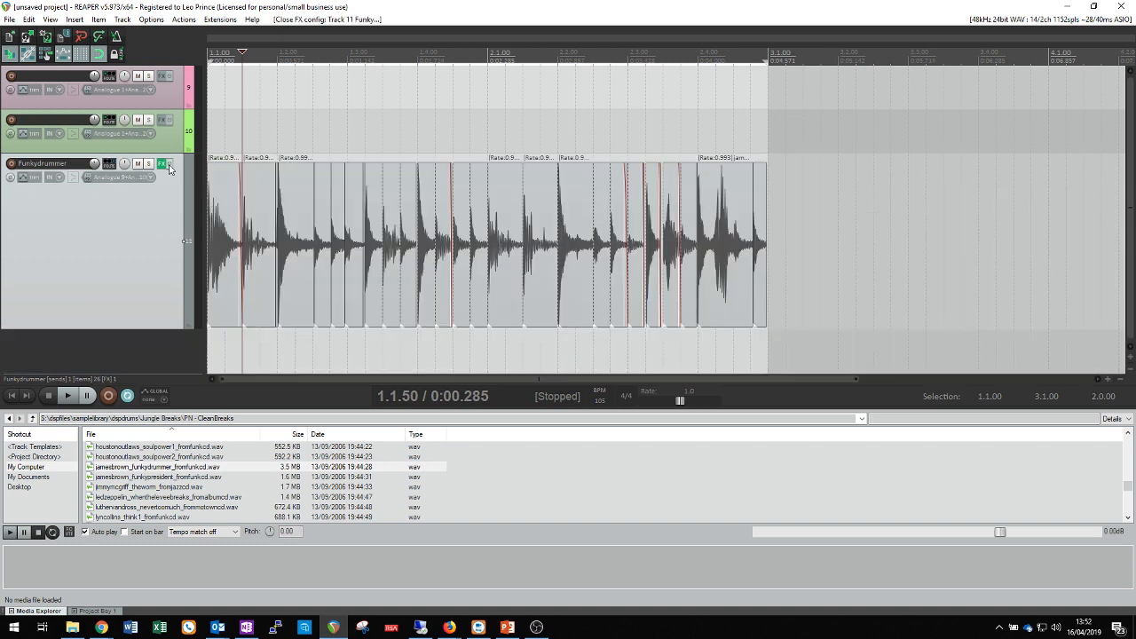
Step: Reset the ReaEQ output gain on the Funkydrummer track to 0.0 dB
{"action": "left_click", "coordinate": [164, 165]}
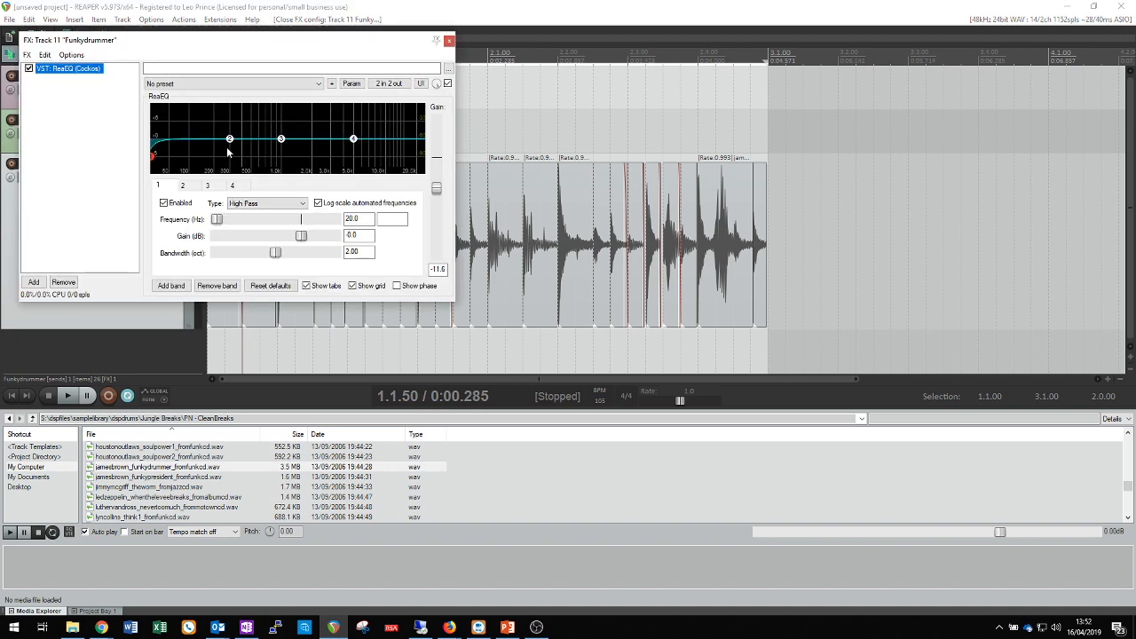
{"action": "left_click", "coordinate": [436, 190]}
{"action": "left_click", "coordinate": [449, 40]}
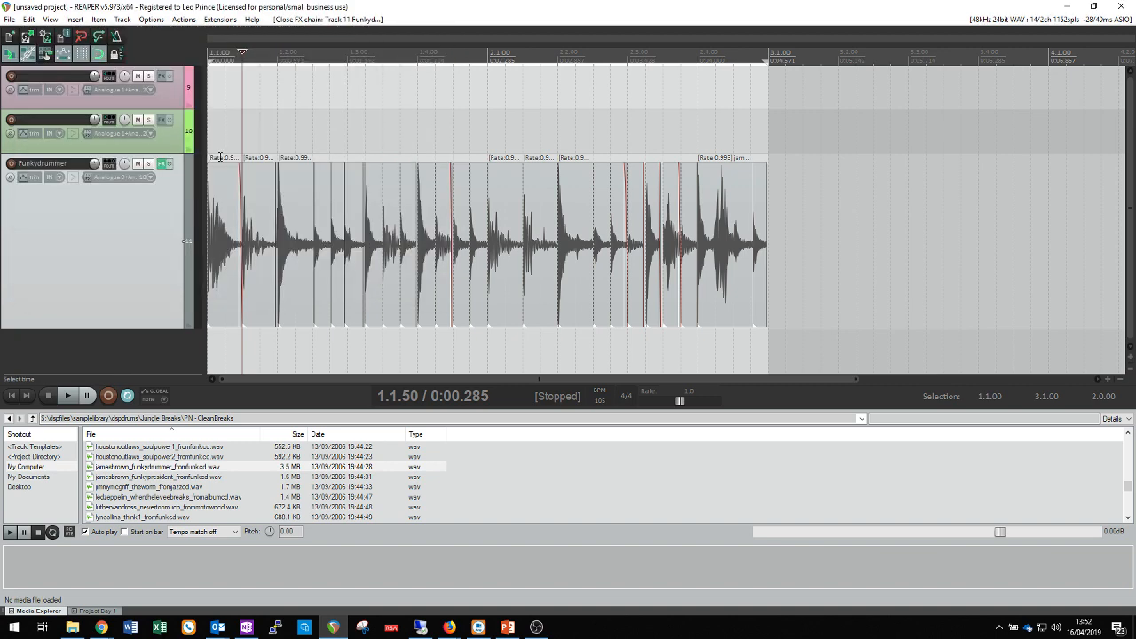
Step: Render the Funkydrummer track to a mono stem track, muting the original, and play the stem from the project start
{"action": "right_click", "coordinate": [134, 232]}
{"action": "mouse_move", "coordinate": [206, 344]}
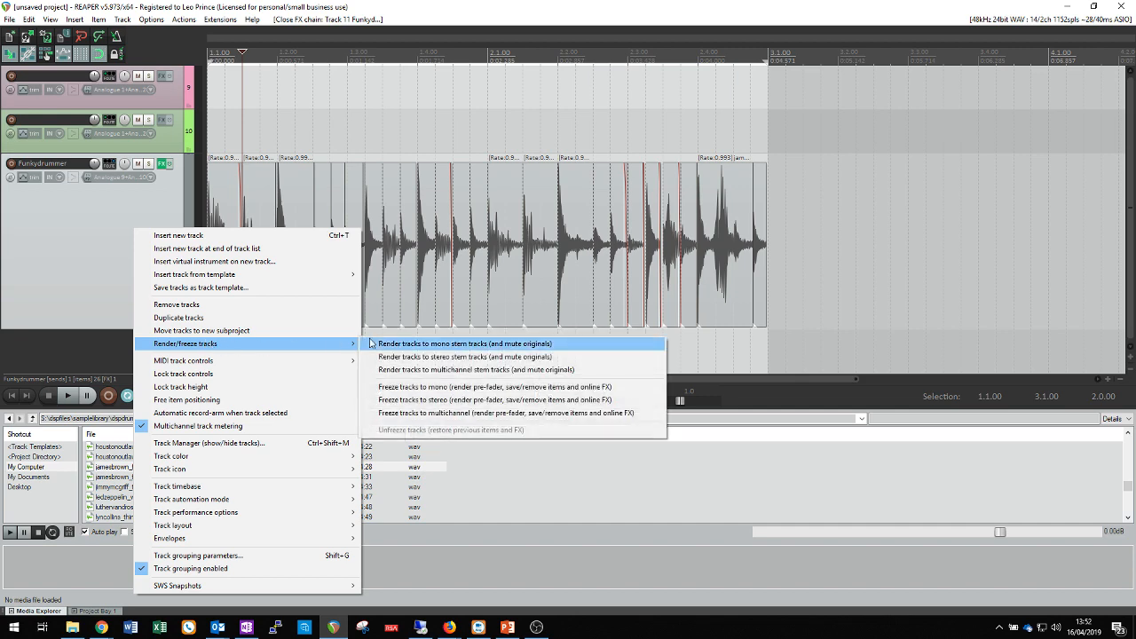
{"action": "left_click", "coordinate": [391, 342]}
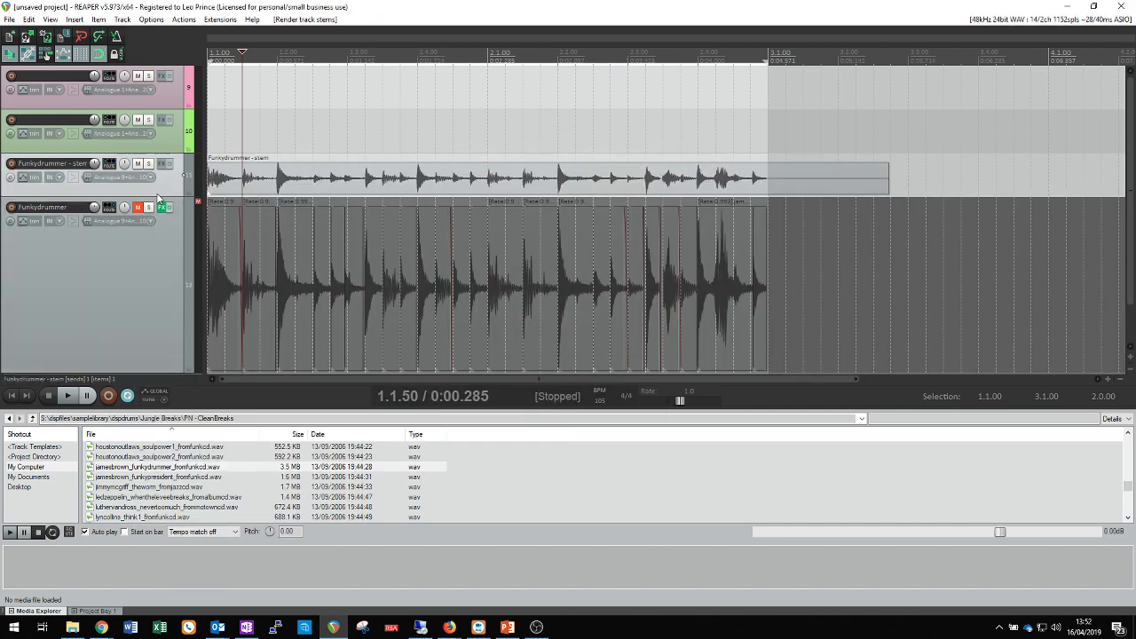
{"action": "key", "text": "Home"}
{"action": "key", "text": "space"}
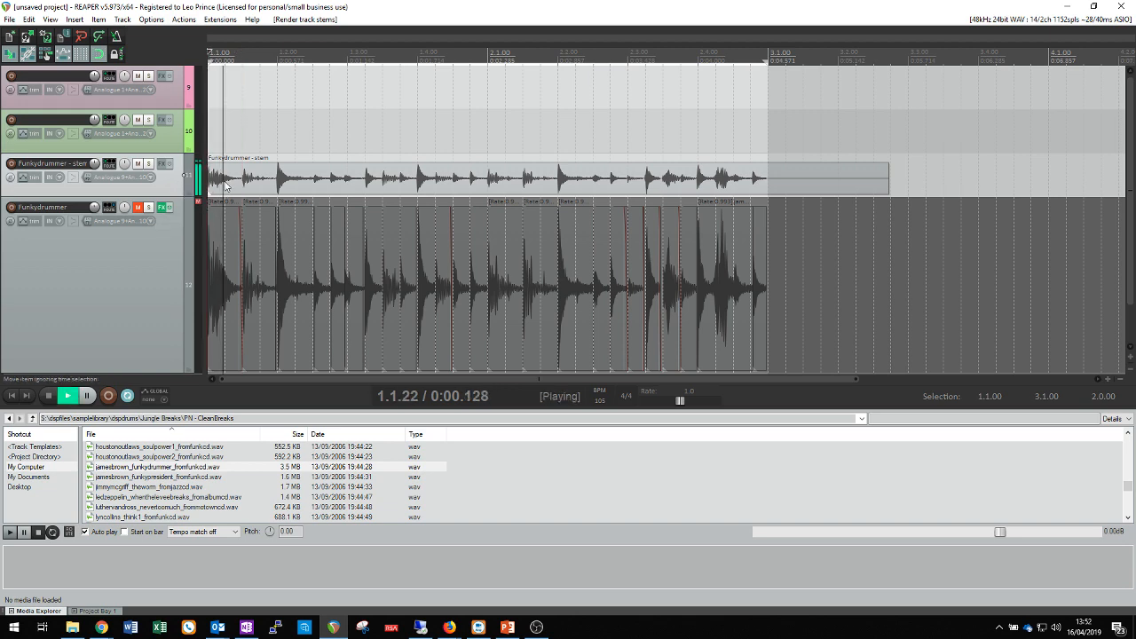
{"action": "key", "text": "space"}
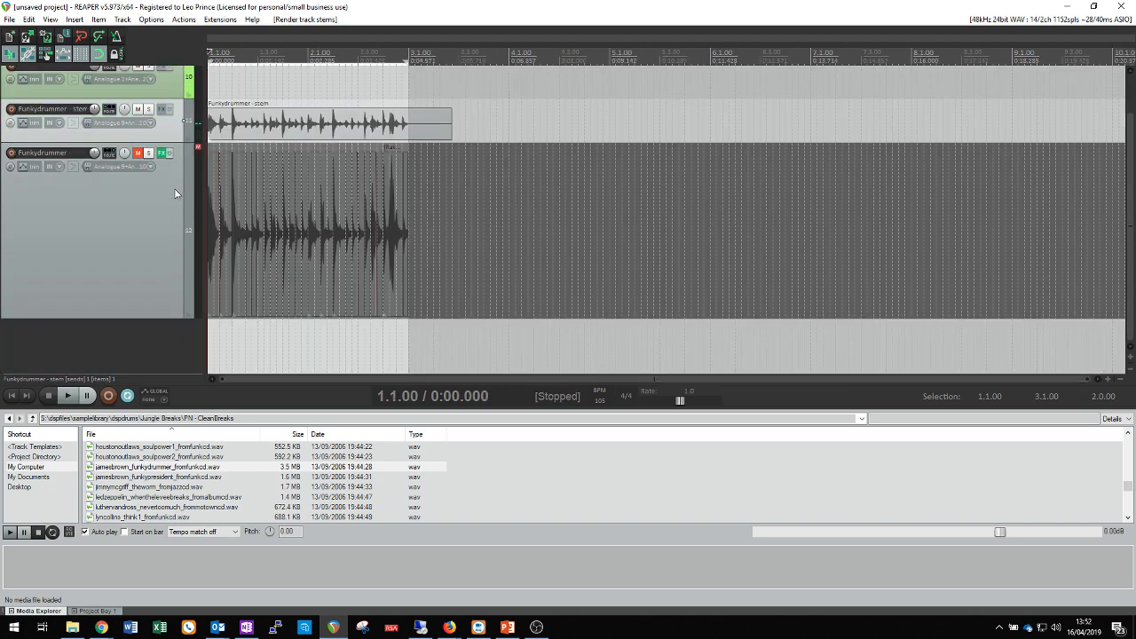
Step: In the mixer, copy ReaEQ from the original track to the Funkydrummer stem track and lower its output gain to about -6.0 dB during playback
{"action": "key", "text": "ctrl+m"}
{"action": "key", "text": "space"}
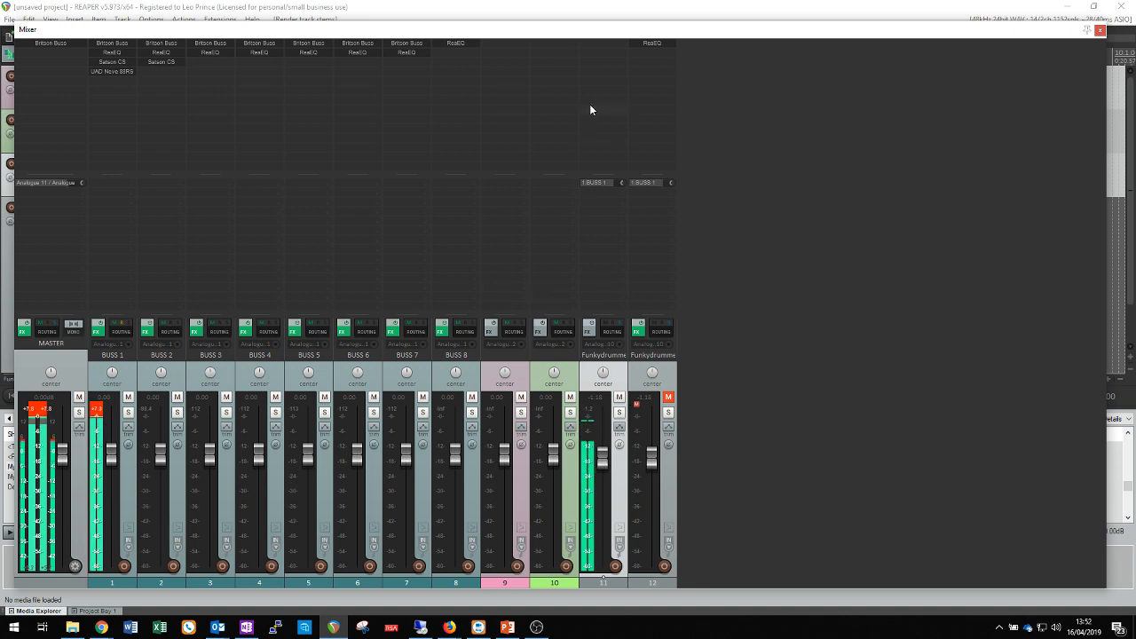
{"action": "left_click_drag", "start_coordinate": [652, 43], "coordinate": [608, 42]}
{"action": "left_click", "coordinate": [608, 43]}
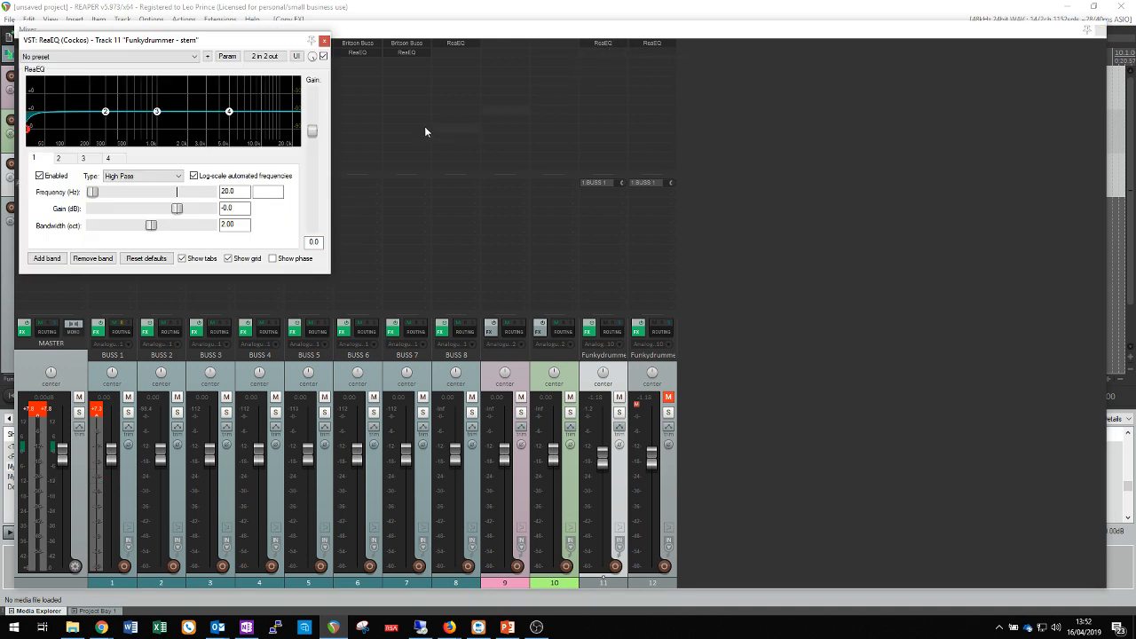
{"action": "left_click_drag", "start_coordinate": [314, 133], "coordinate": [314, 153]}
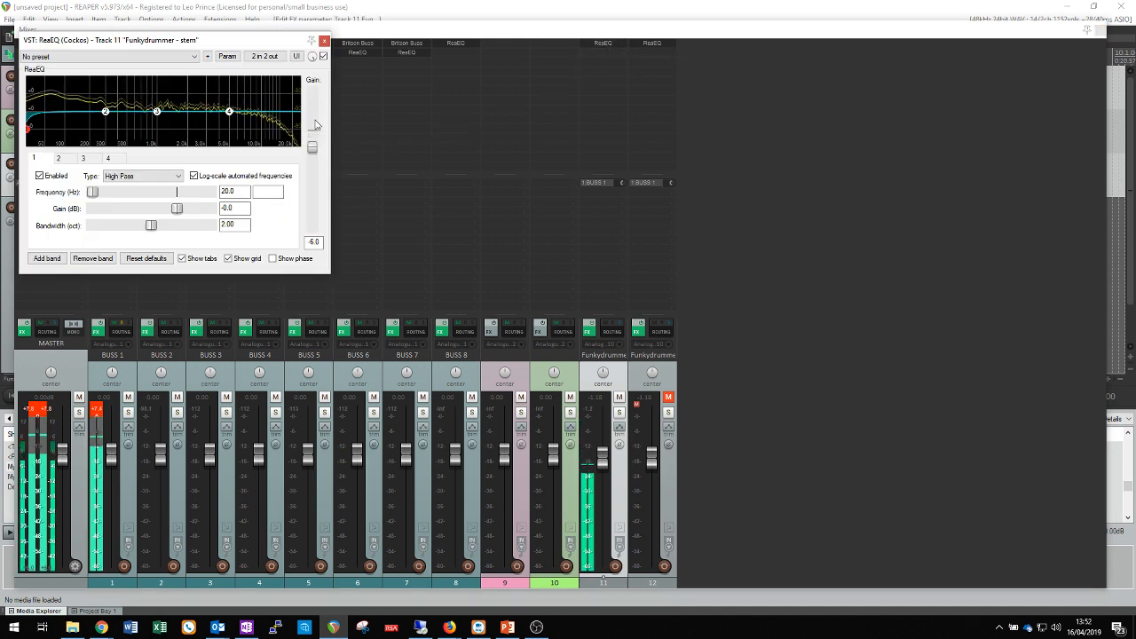
{"action": "left_click", "coordinate": [324, 42]}
{"action": "left_click", "coordinate": [102, 414]}
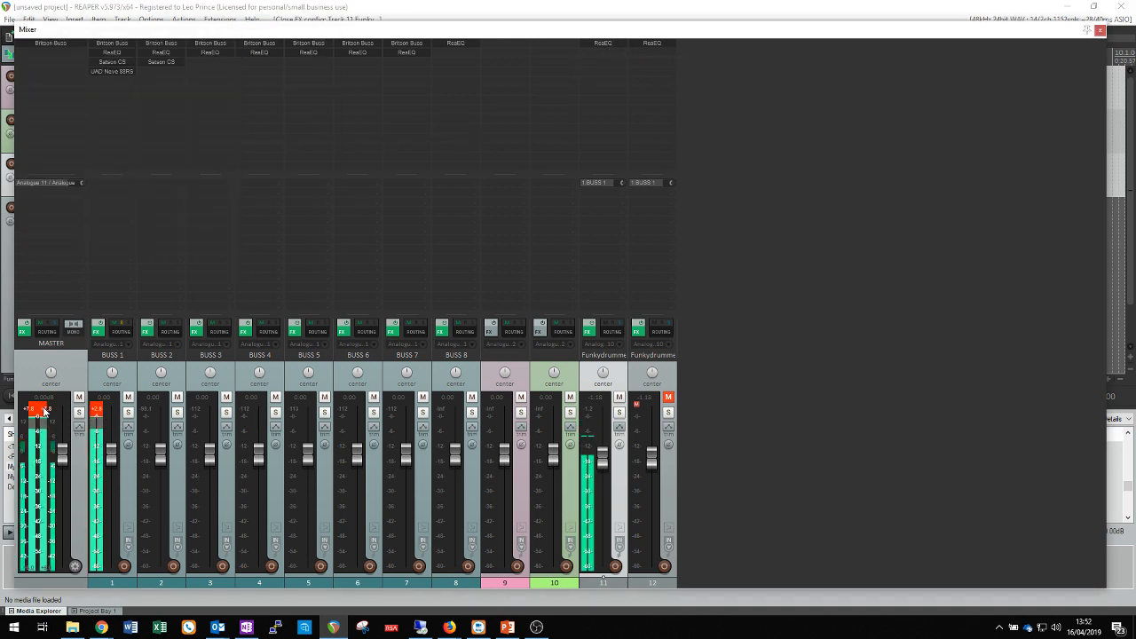
Step: Lower the Neve 88RS fader on BUSS 1 to about -4 dB, clear the clip indicators during playback, and return to the arrangement
{"action": "left_click", "coordinate": [102, 70]}
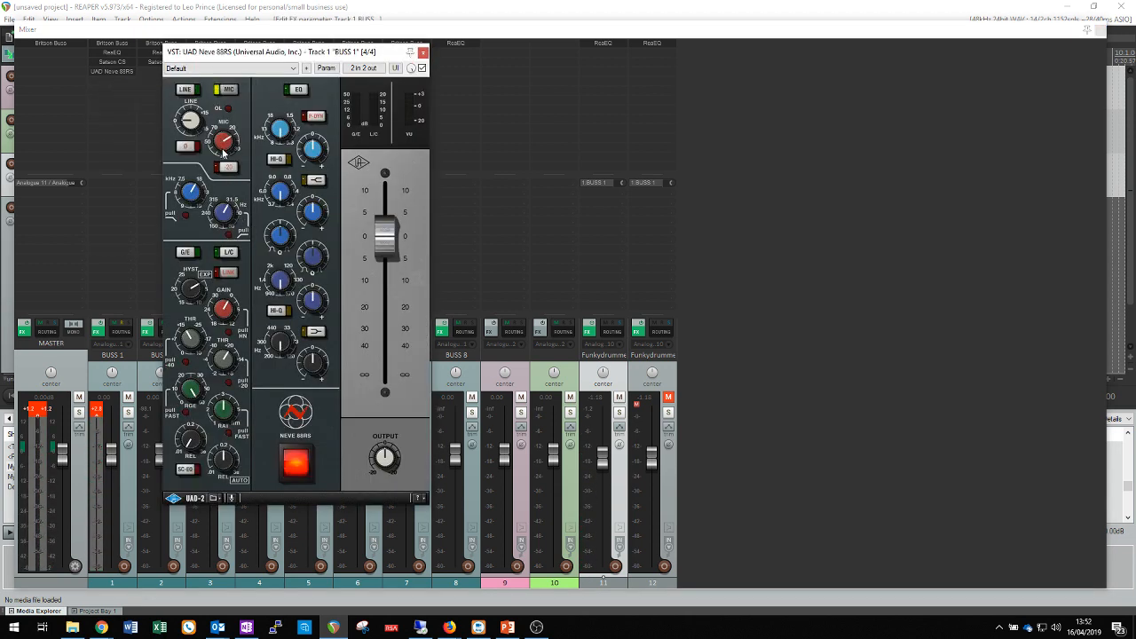
{"action": "left_click_drag", "start_coordinate": [389, 237], "coordinate": [393, 274]}
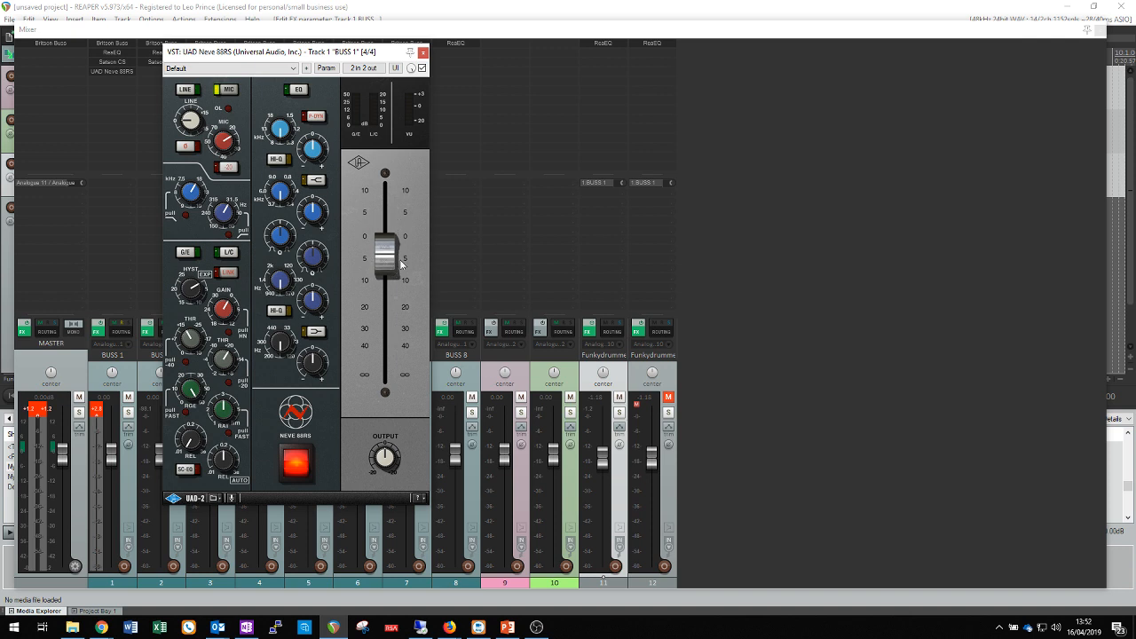
{"action": "key", "text": "space"}
{"action": "left_click", "coordinate": [97, 413]}
{"action": "left_click", "coordinate": [98, 413]}
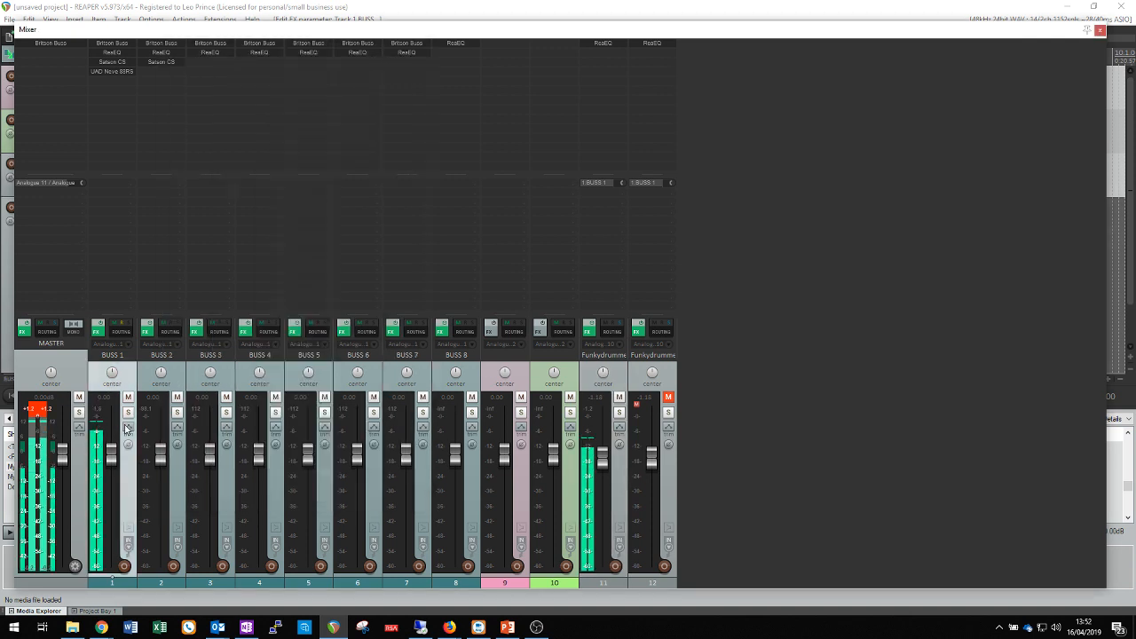
{"action": "left_click", "coordinate": [31, 407]}
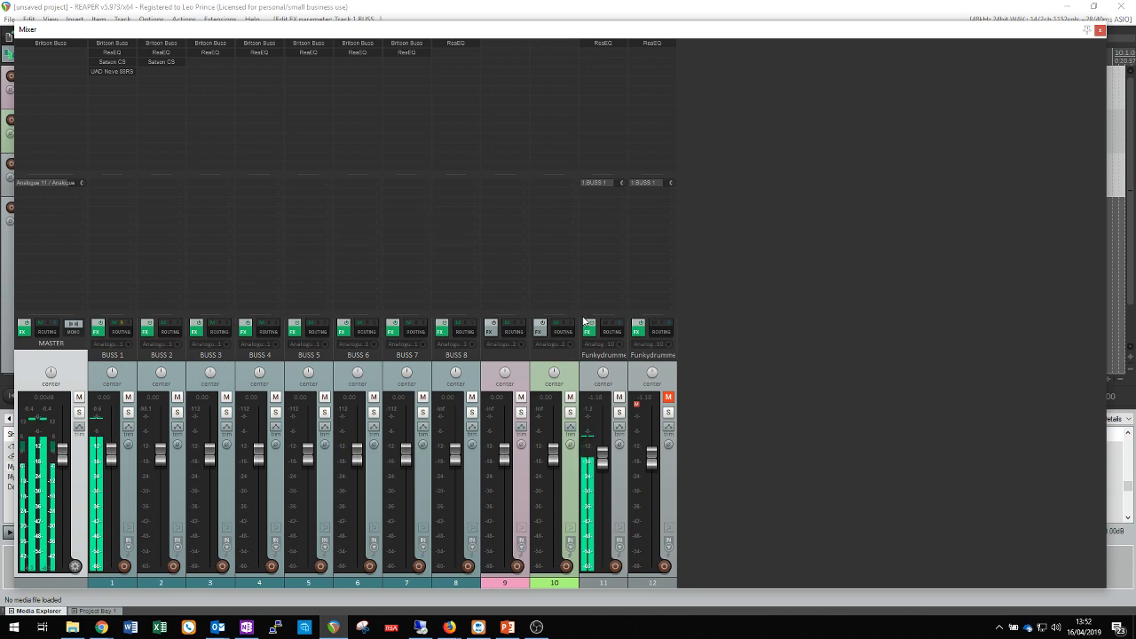
{"action": "left_click", "coordinate": [1097, 30]}
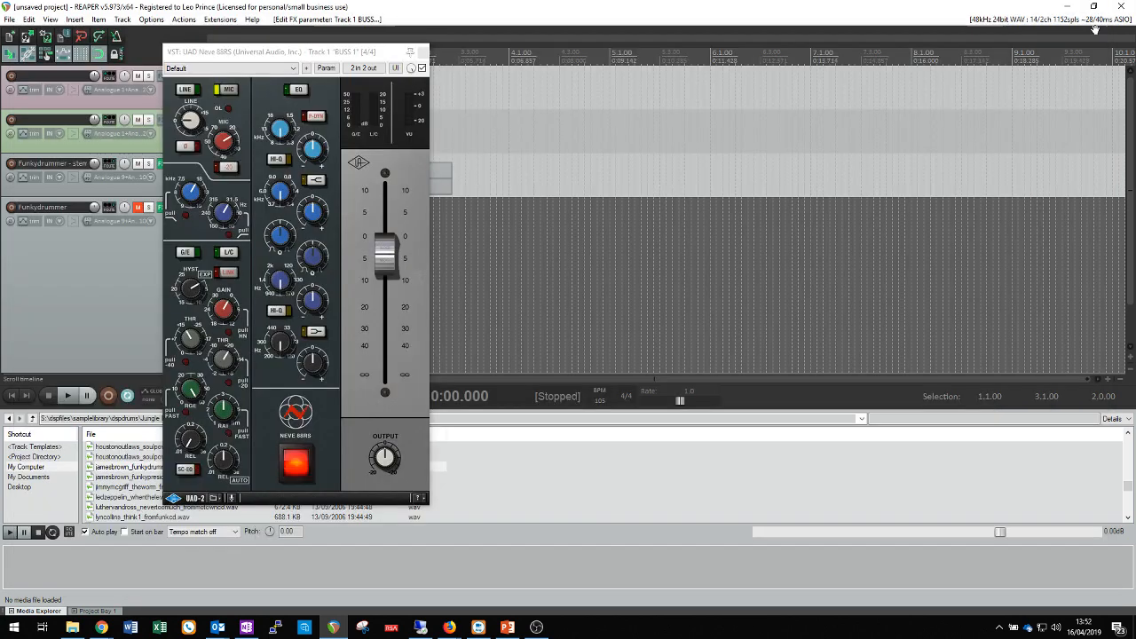
{"action": "left_click", "coordinate": [421, 67]}
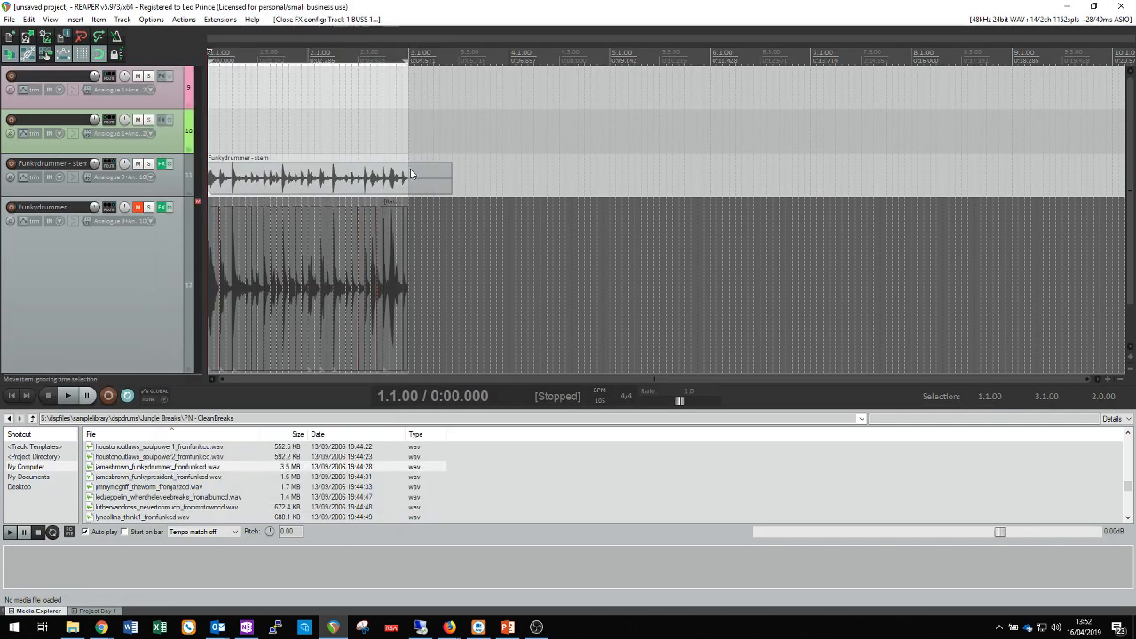
Step: Remove the original muted Funkydrummer track and increase the height of the stem track
{"action": "left_click", "coordinate": [360, 247]}
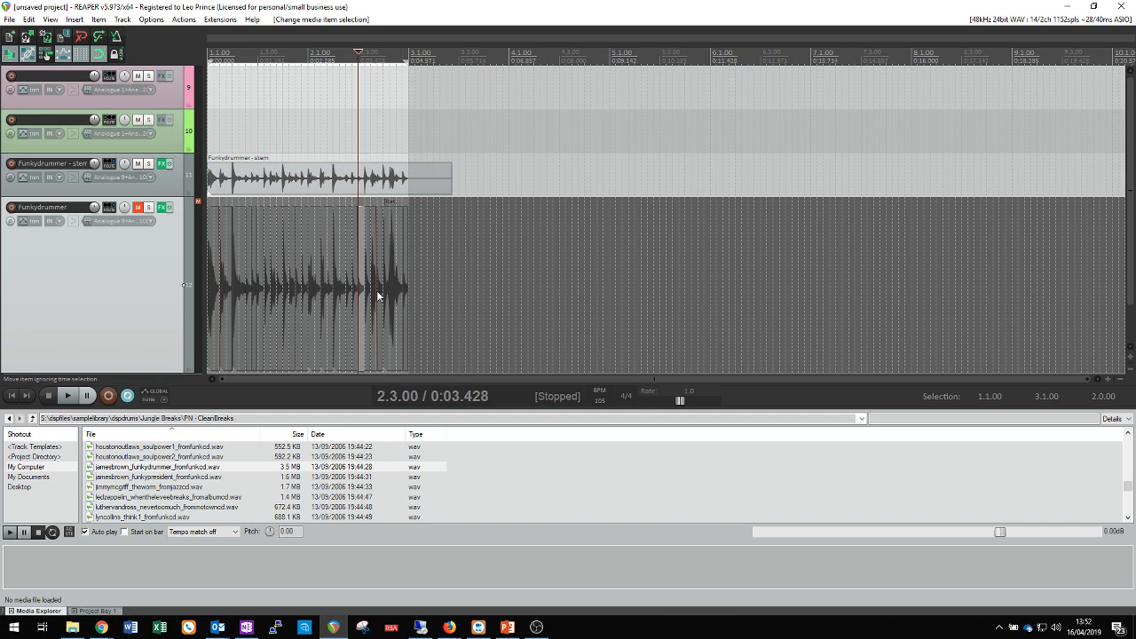
{"action": "right_click", "coordinate": [116, 293]}
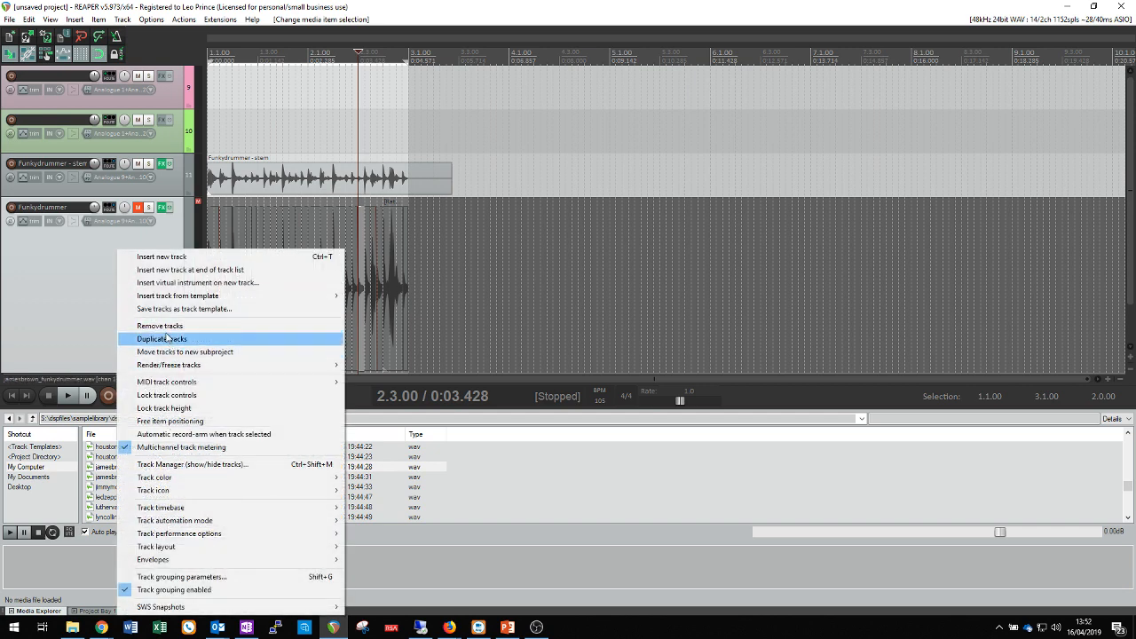
{"action": "left_click", "coordinate": [160, 326]}
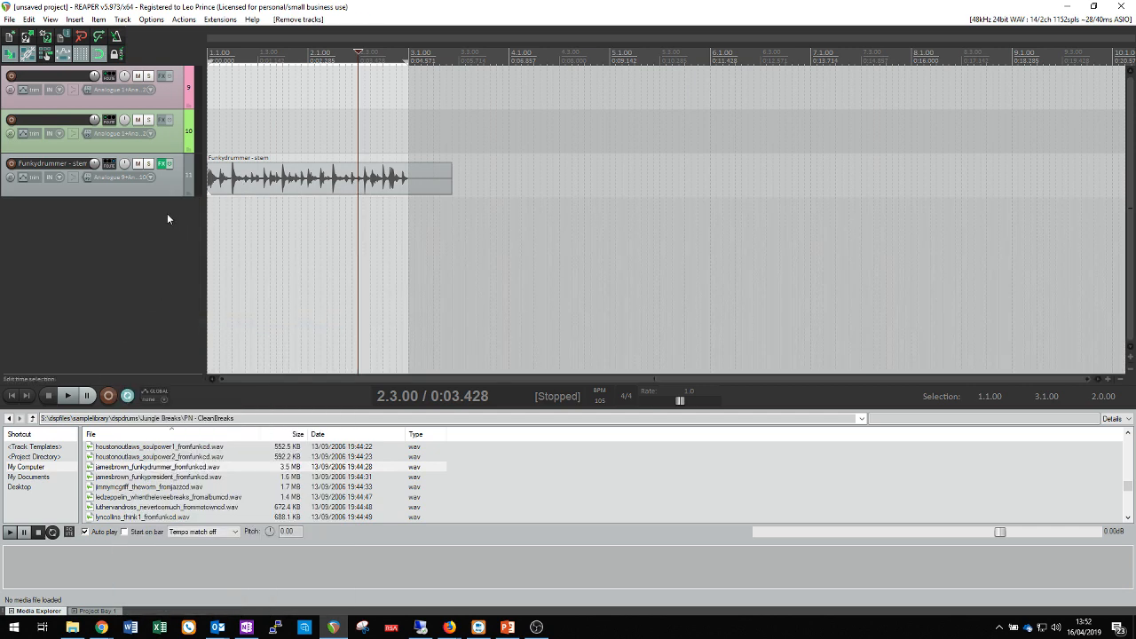
{"action": "left_click_drag", "start_coordinate": [156, 198], "coordinate": [151, 319]}
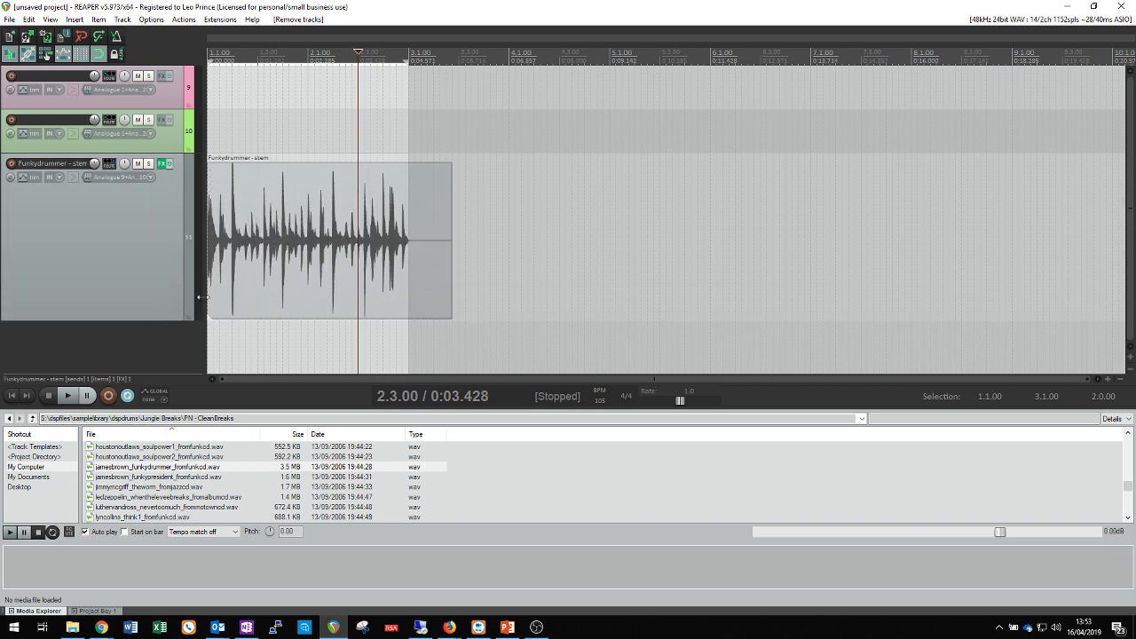
Step: Trim the end of the Funkydrummer stem item back to the end of the time selection at 3.1.00
{"action": "scroll", "coordinate": [319, 286], "scroll_direction": "up", "scroll_amount": 3}
{"action": "left_click_drag", "start_coordinate": [881, 294], "coordinate": [768, 304]}
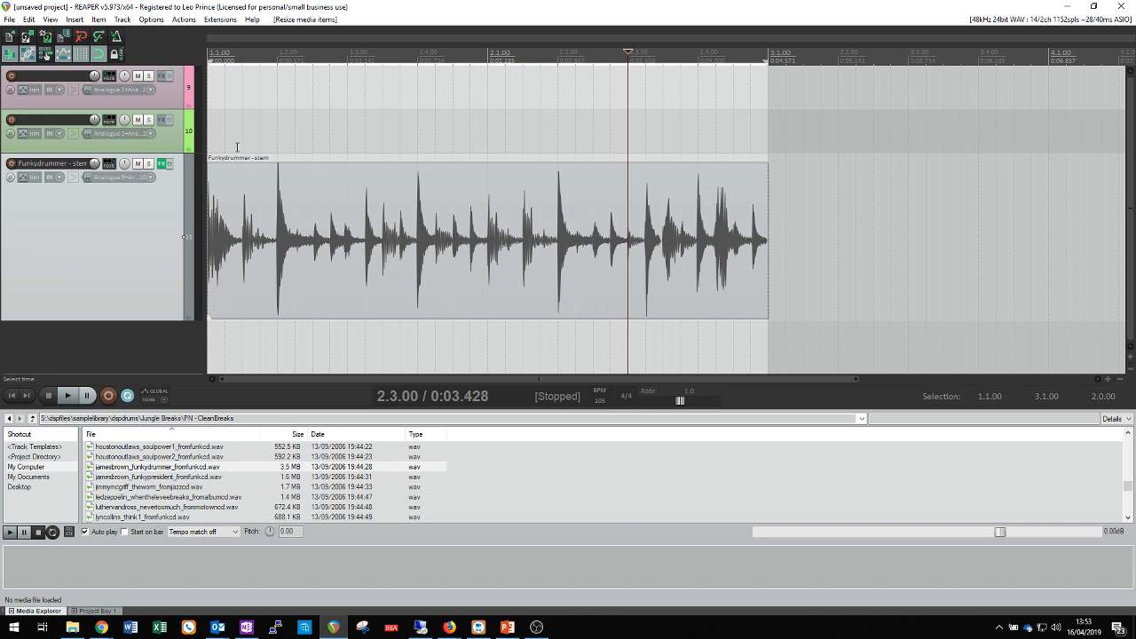
{"action": "scroll", "coordinate": [320, 209], "scroll_direction": "up", "scroll_amount": 3}
{"action": "scroll", "coordinate": [266, 236], "scroll_direction": "down", "scroll_amount": 4}
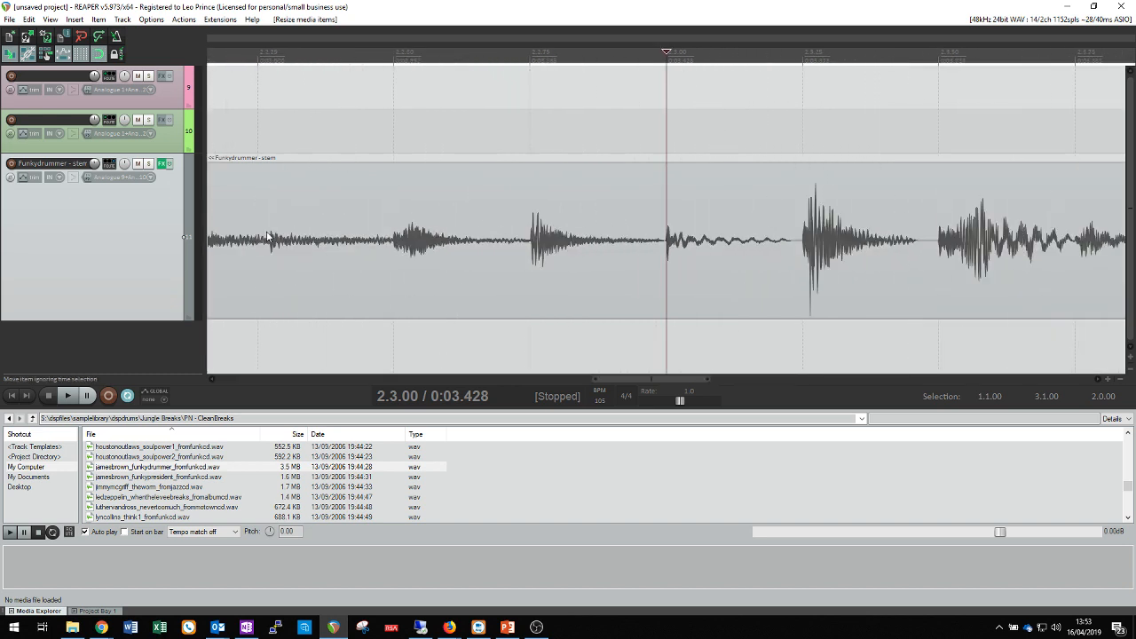
Step: Play back the trimmed drum loop from the start of the project, then stop playback
{"action": "key", "text": "Home"}
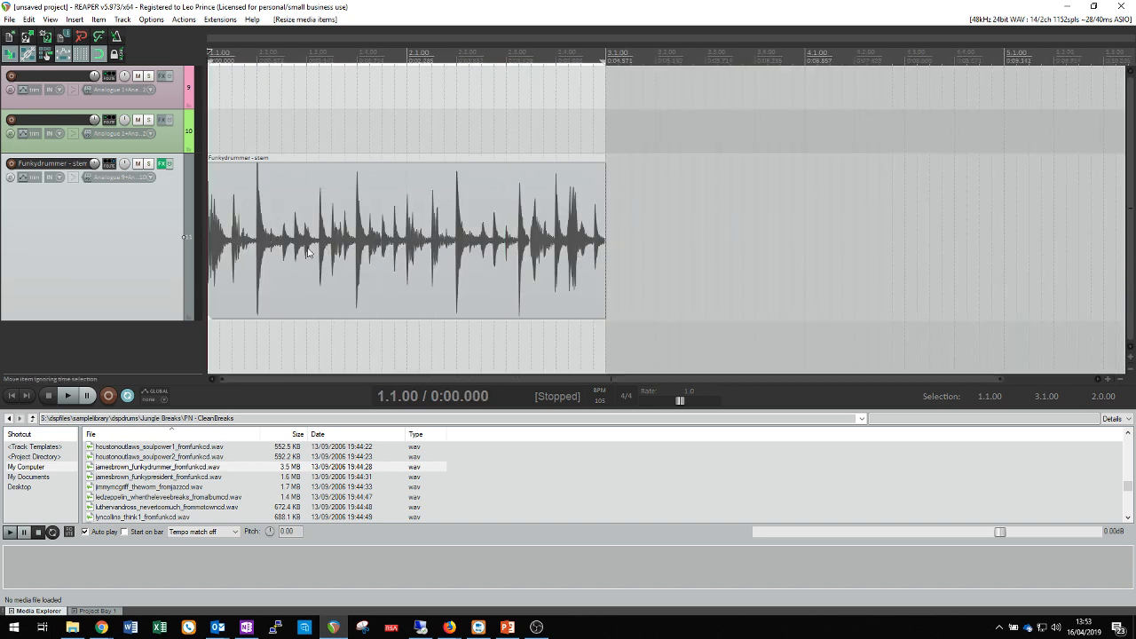
{"action": "key", "text": "space"}
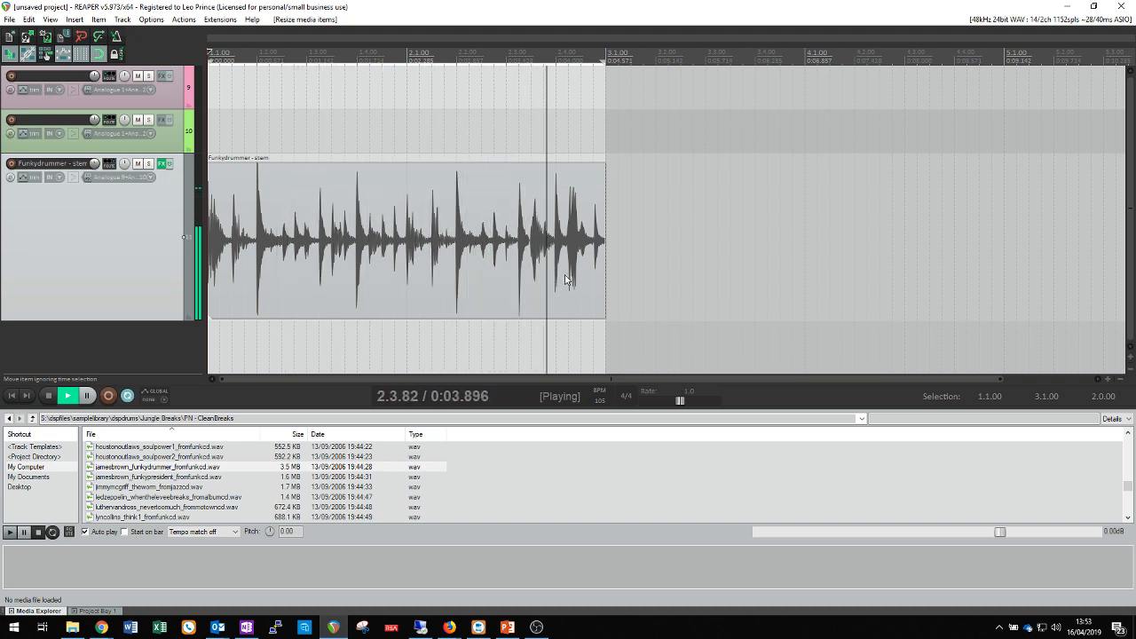
{"action": "key", "text": "space"}
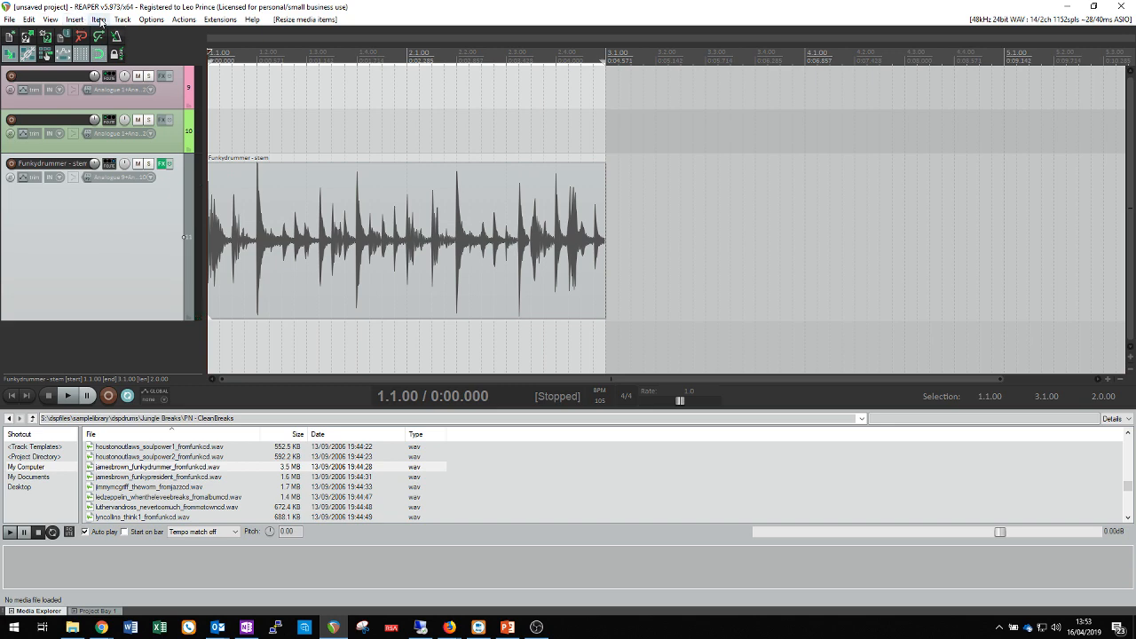
Step: Try Dynamic Split settings on the drum item, with a 32 ms minimum slice length and a -6.8 dB gate threshold
{"action": "left_click", "coordinate": [70, 19]}
{"action": "mouse_move", "coordinate": [98, 21]}
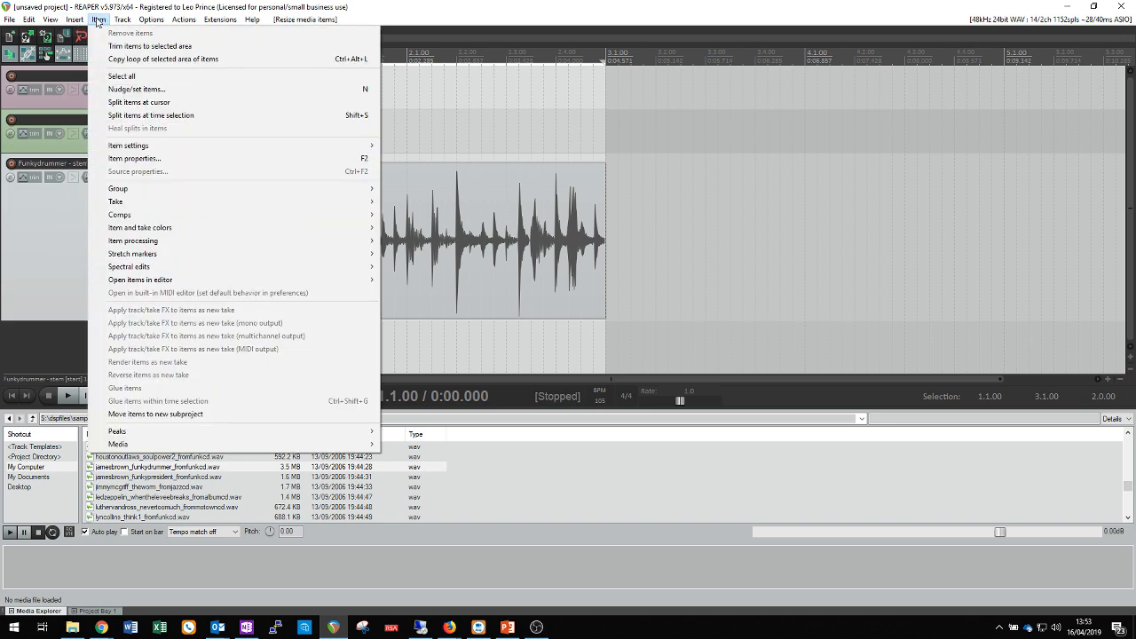
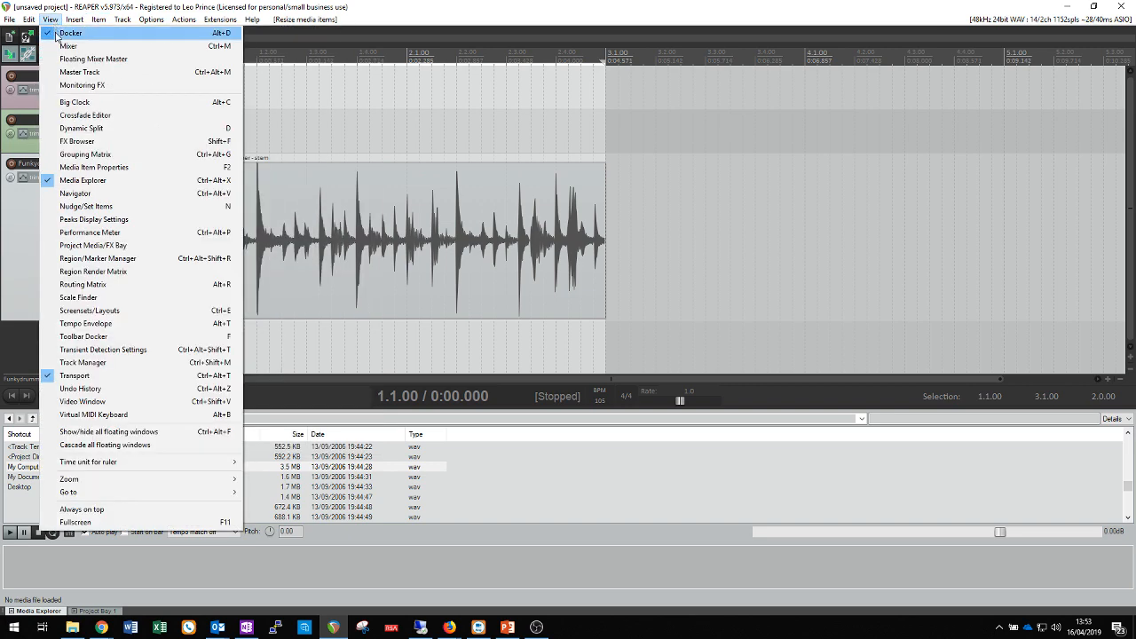
{"action": "left_click", "coordinate": [80, 128]}
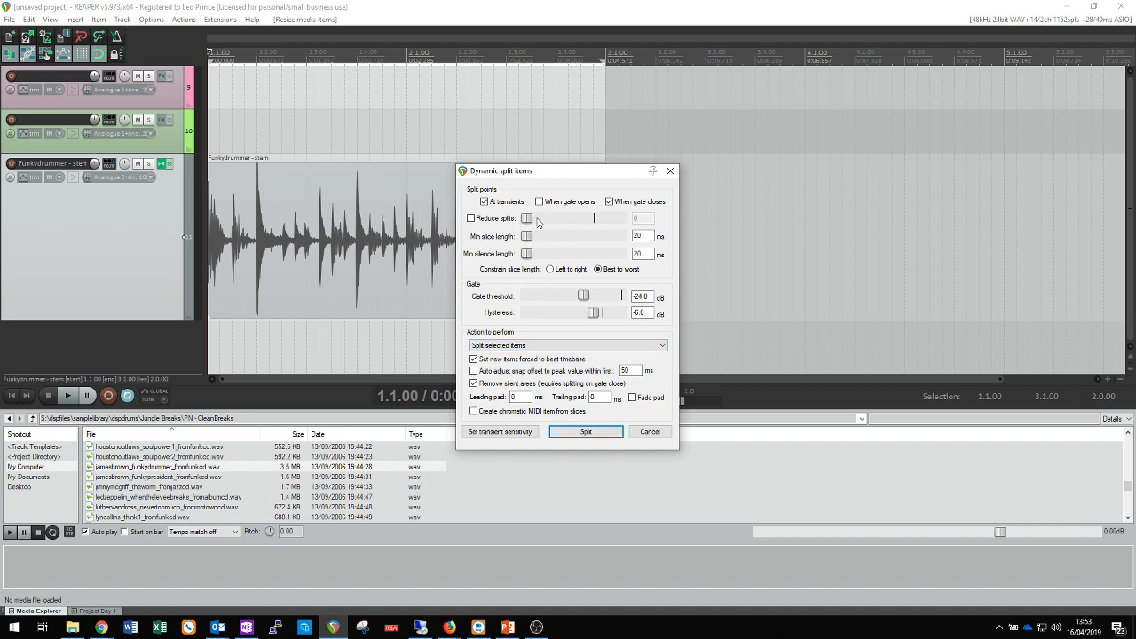
{"action": "left_click_drag", "start_coordinate": [511, 172], "coordinate": [768, 164]}
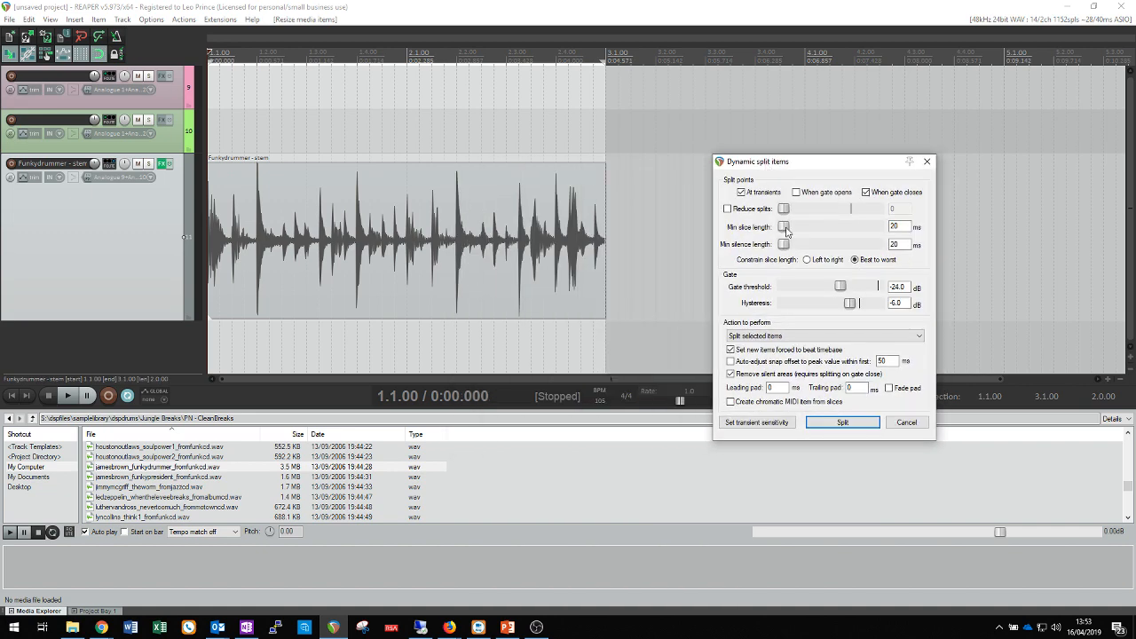
{"action": "left_click_drag", "start_coordinate": [784, 227], "coordinate": [808, 228]}
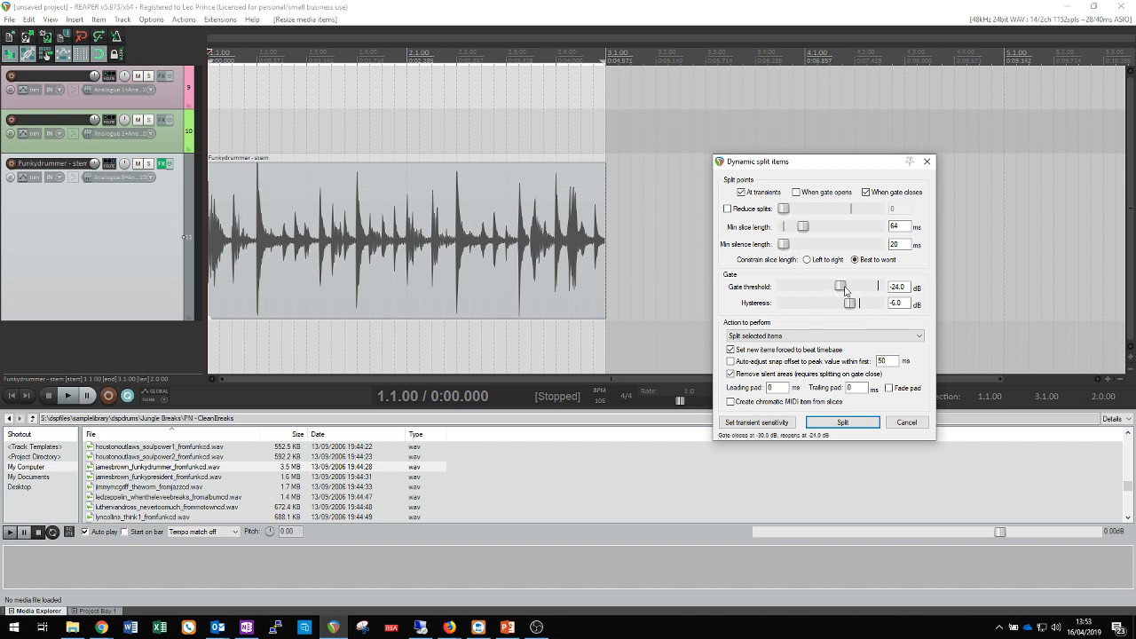
{"action": "mouse_move", "coordinate": [843, 296]}
{"action": "left_mouse_down"}
{"action": "mouse_move", "coordinate": [802, 295]}
{"action": "mouse_move", "coordinate": [843, 295]}
{"action": "left_mouse_up"}
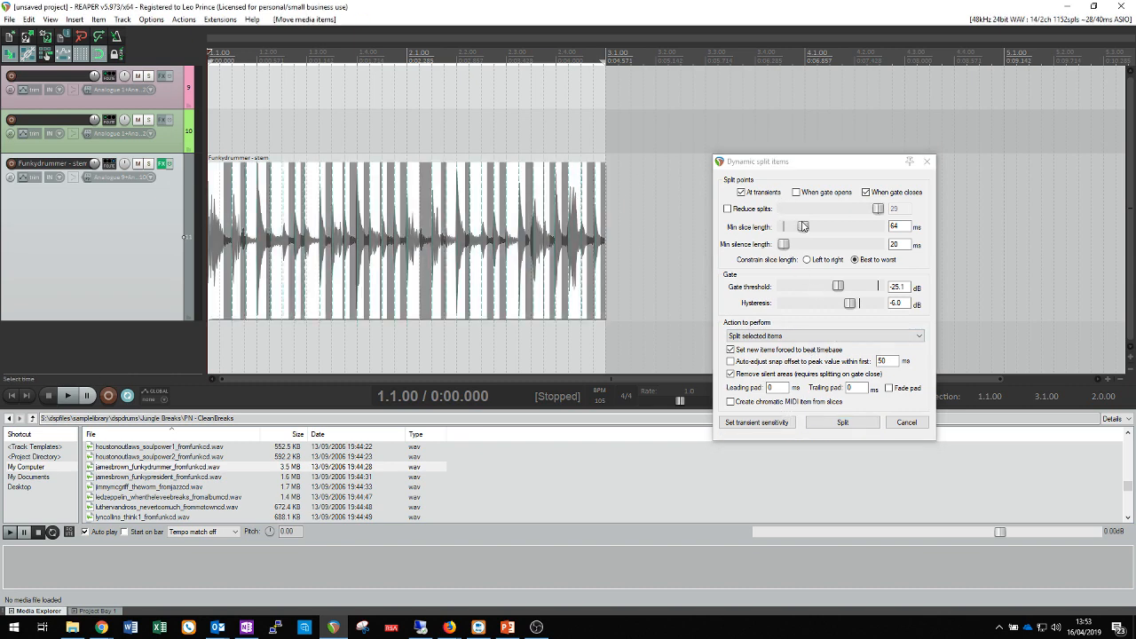
{"action": "mouse_move", "coordinate": [802, 226]}
{"action": "left_mouse_down"}
{"action": "mouse_move", "coordinate": [816, 230]}
{"action": "mouse_move", "coordinate": [796, 234]}
{"action": "left_mouse_up"}
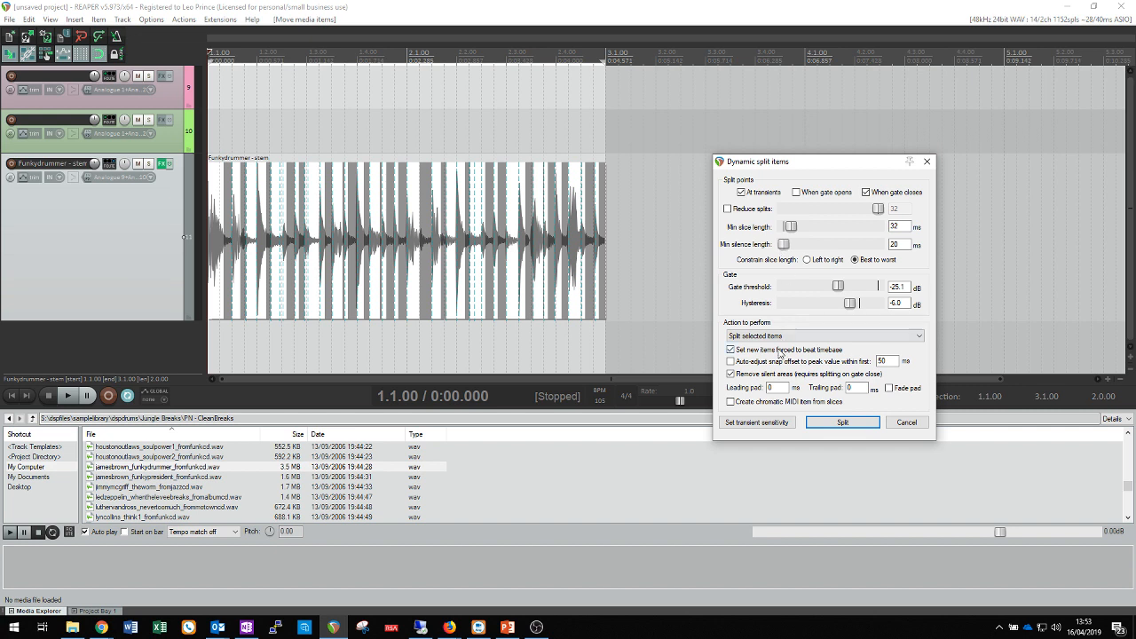
{"action": "left_click_drag", "start_coordinate": [837, 286], "coordinate": [876, 293]}
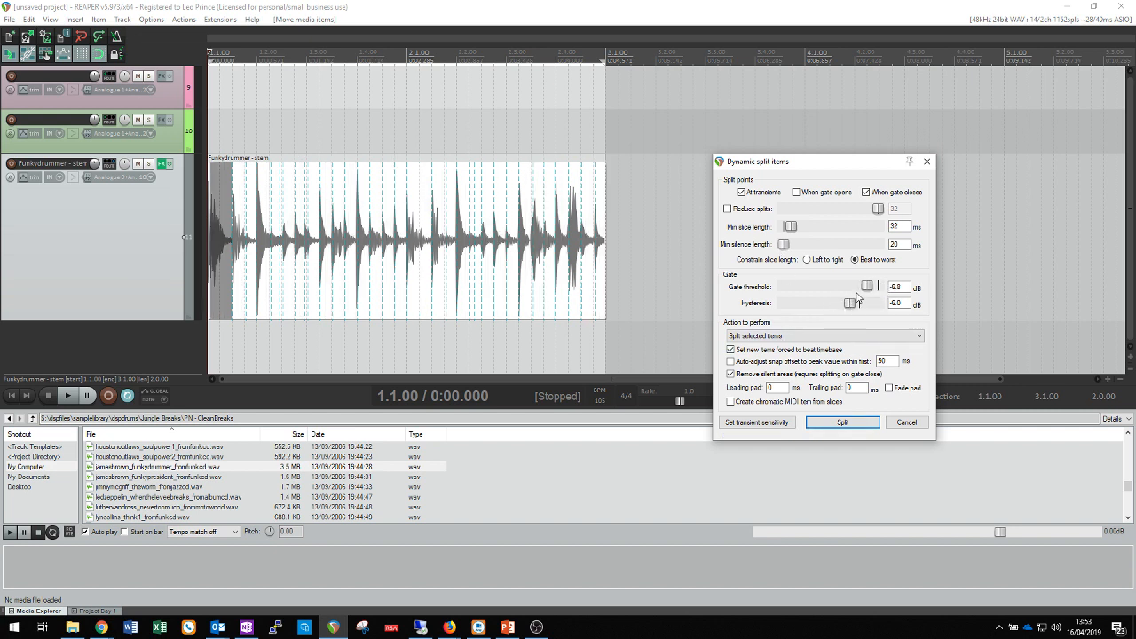
Step: Compare the proposed split points with the drum hits and close Dynamic Split without applying it
{"action": "scroll", "coordinate": [464, 253], "scroll_direction": "up", "scroll_amount": 5}
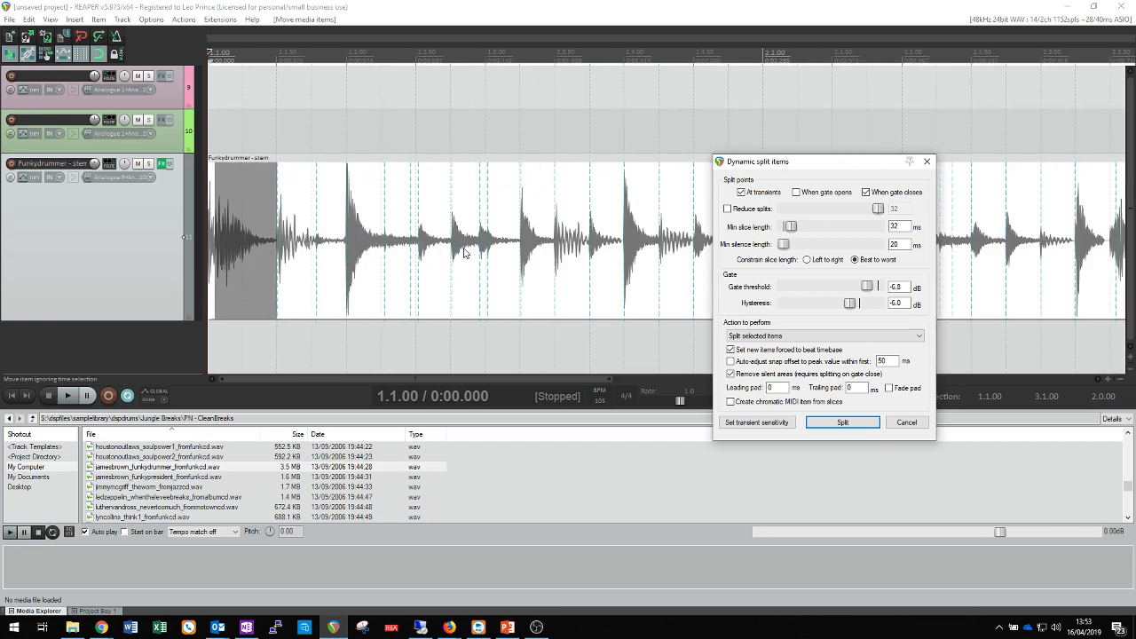
{"action": "left_click", "coordinate": [413, 257]}
{"action": "scroll", "coordinate": [447, 260], "scroll_direction": "down", "scroll_amount": 2}
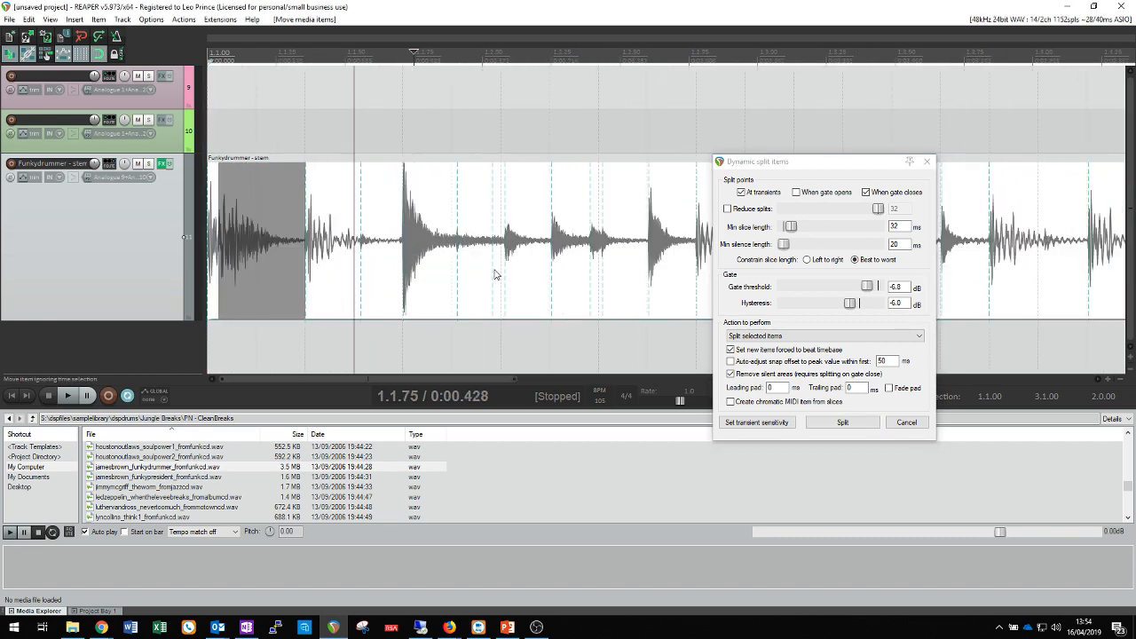
{"action": "scroll", "coordinate": [477, 272], "scroll_direction": "down", "scroll_amount": 2}
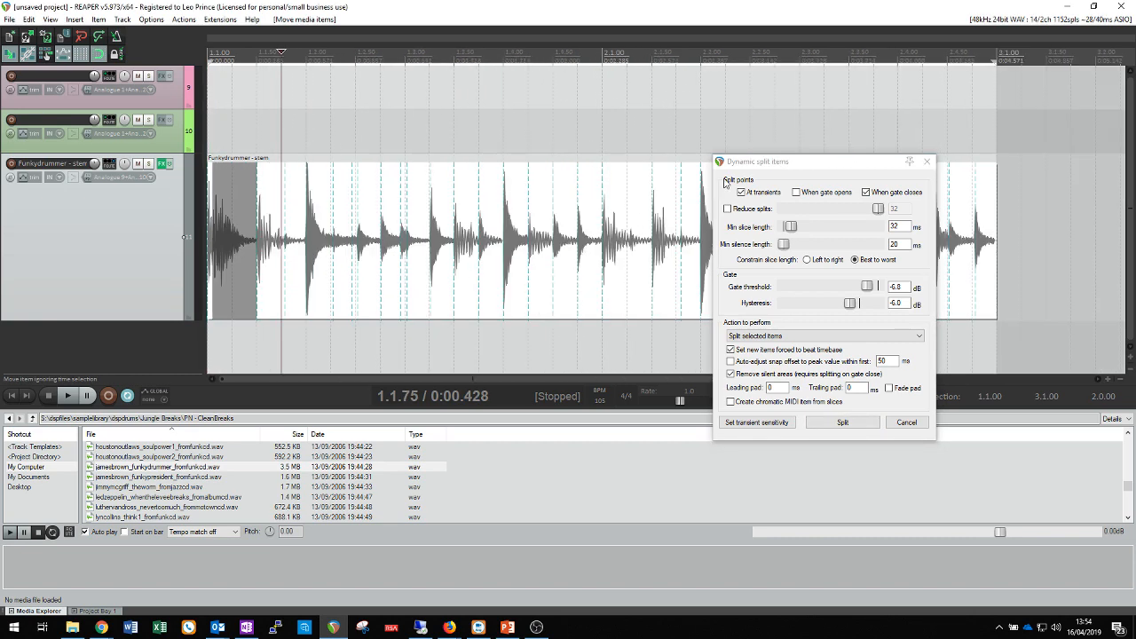
{"action": "left_click_drag", "start_coordinate": [748, 167], "coordinate": [688, 179]}
{"action": "left_click", "coordinate": [770, 436]}
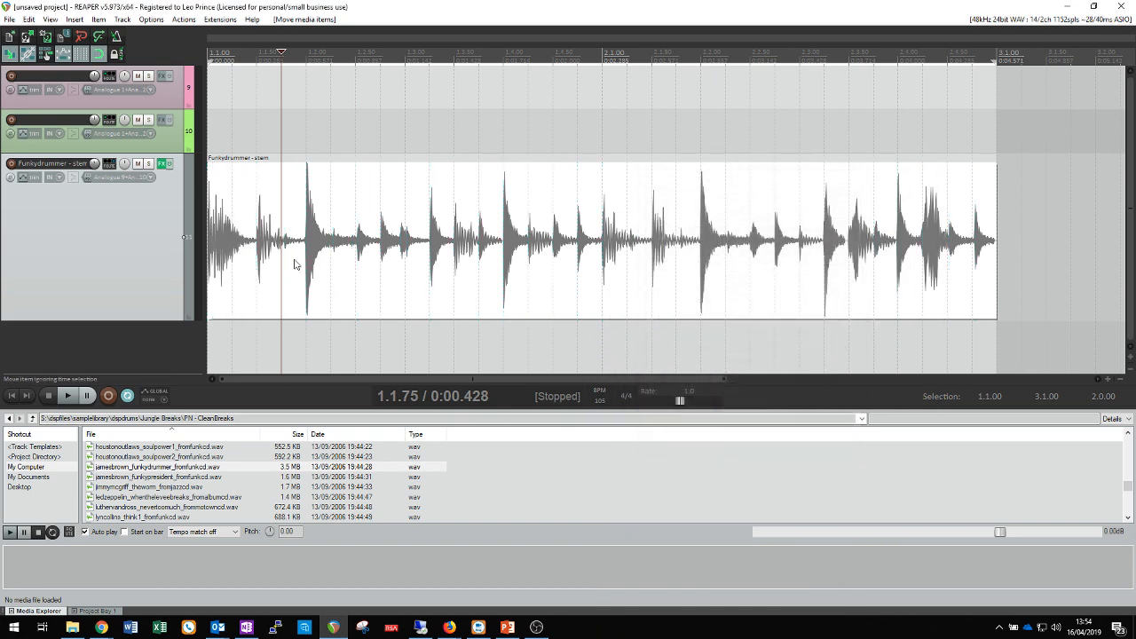
Step: Turn off snapping and place the edit cursor at the second drum hit, at about 1.1.51
{"action": "scroll", "coordinate": [311, 262], "scroll_direction": "up", "scroll_amount": 3}
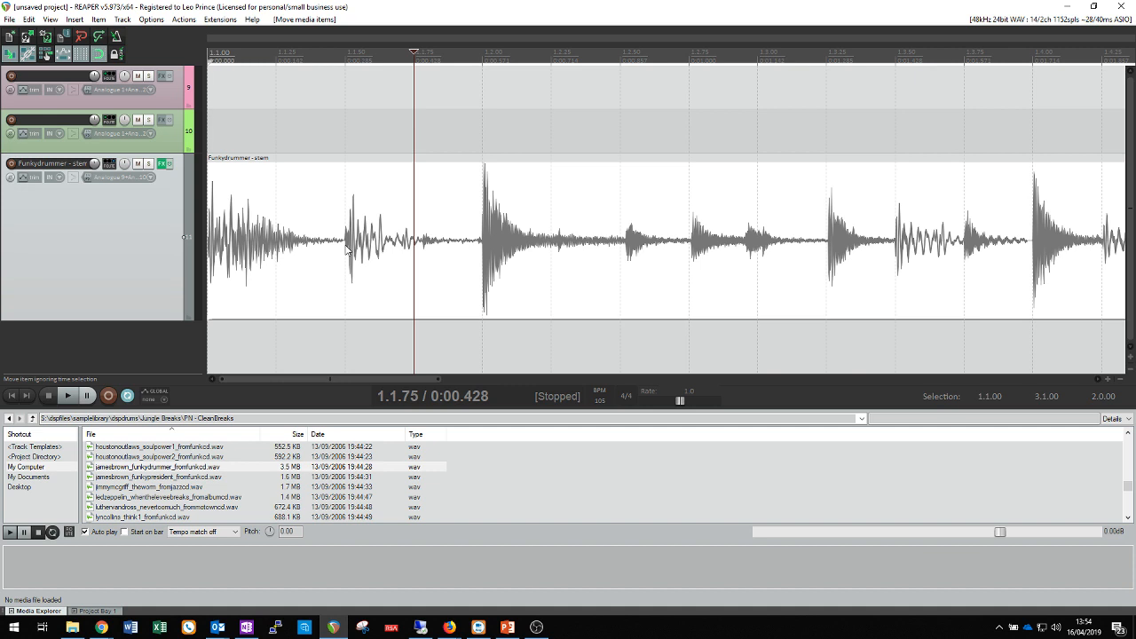
{"action": "left_click", "coordinate": [347, 250]}
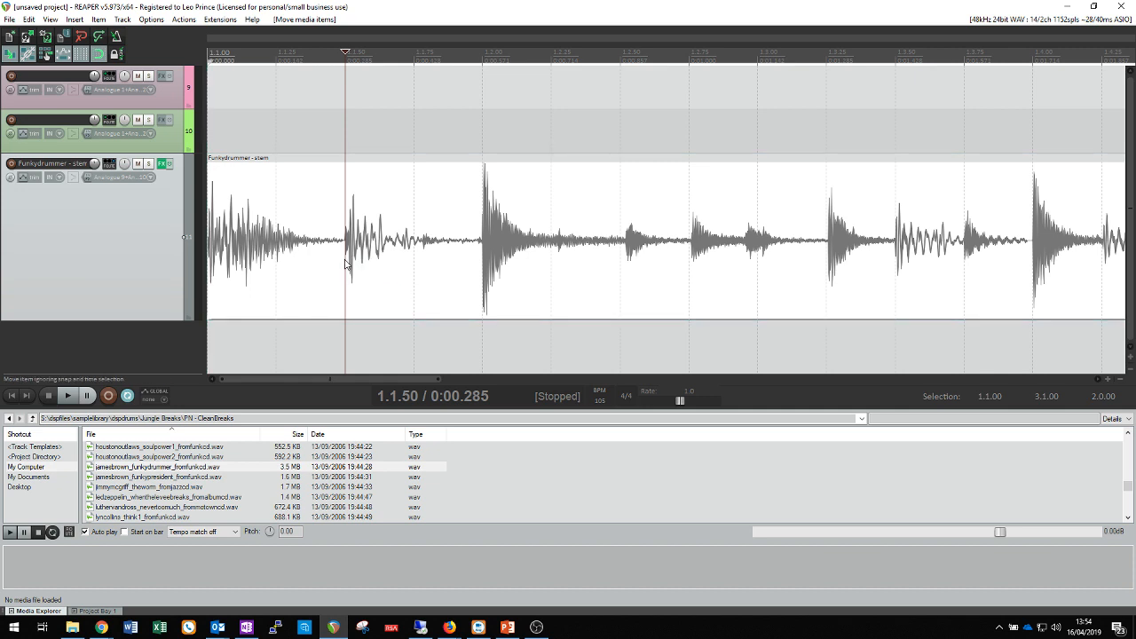
{"action": "key", "text": "alt+s"}
{"action": "left_click", "coordinate": [348, 256]}
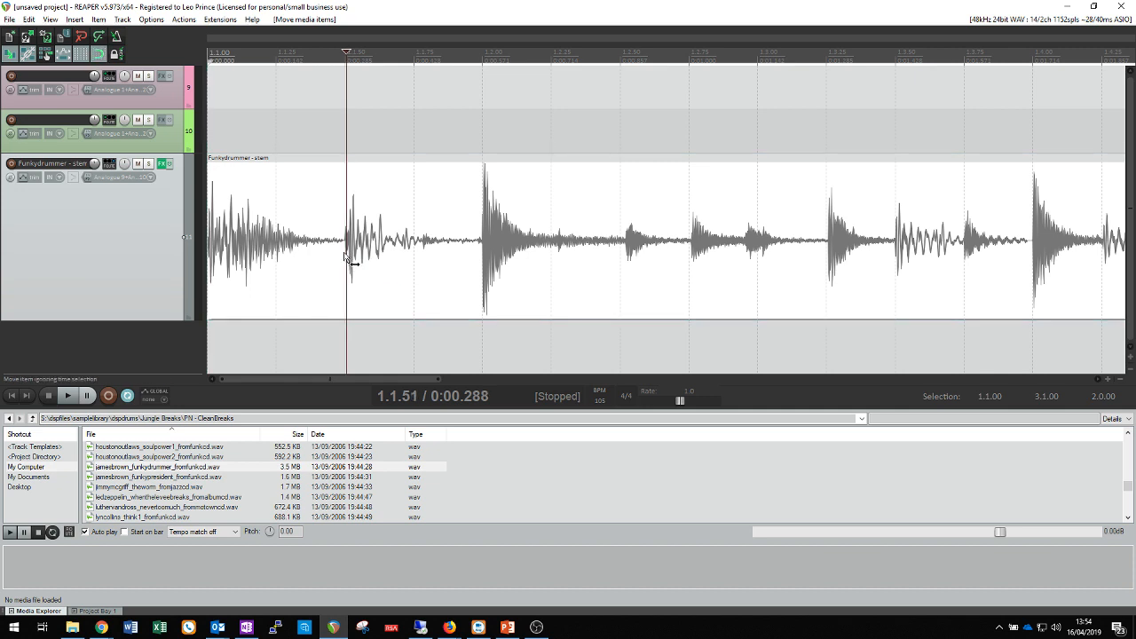
{"action": "key", "text": "alt+s"}
{"action": "key", "text": "ctrl"}
{"action": "key", "text": "ctrl+s"}
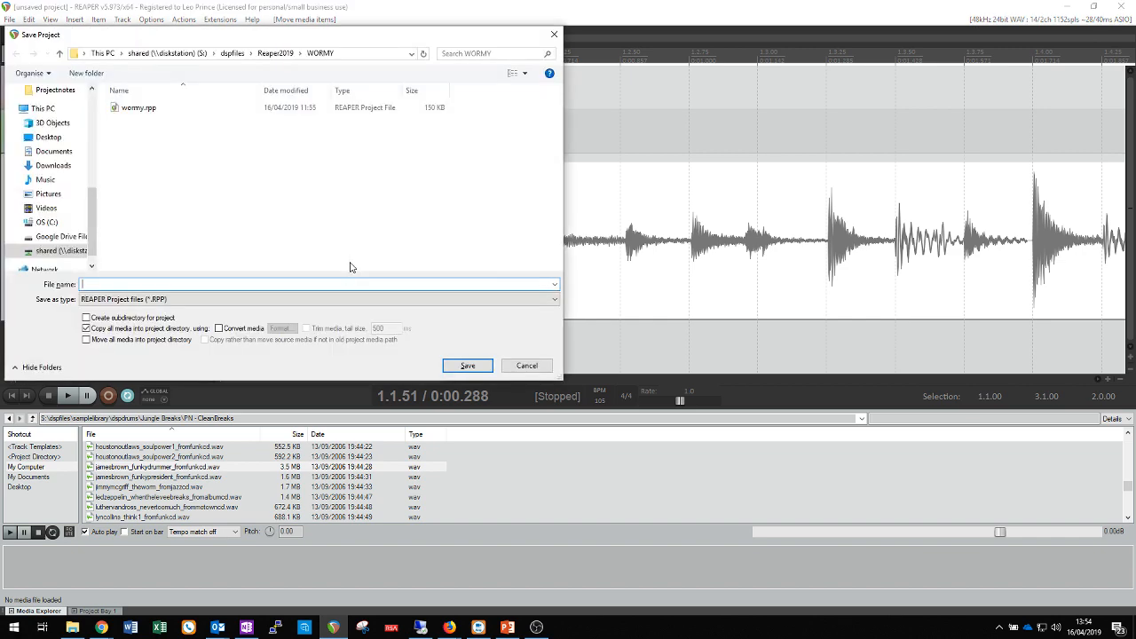
{"action": "left_click", "coordinate": [519, 364]}
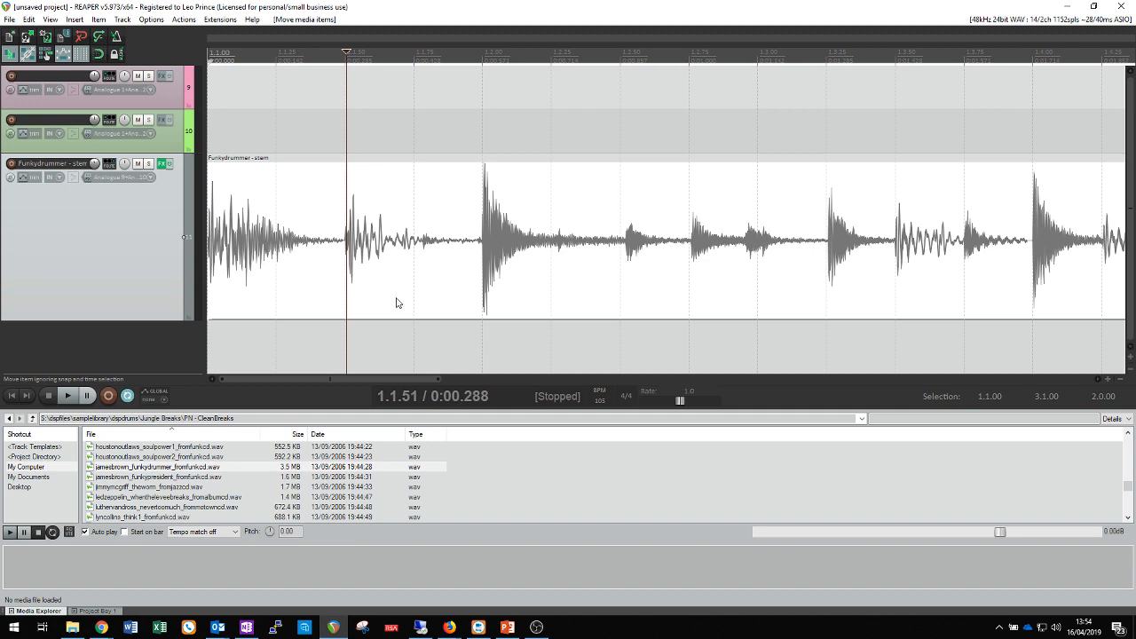
Step: Split the drum item just before the second hit, at about 1.1.50
{"action": "left_click", "coordinate": [362, 284]}
{"action": "left_click", "coordinate": [345, 285]}
{"action": "left_click", "coordinate": [347, 287]}
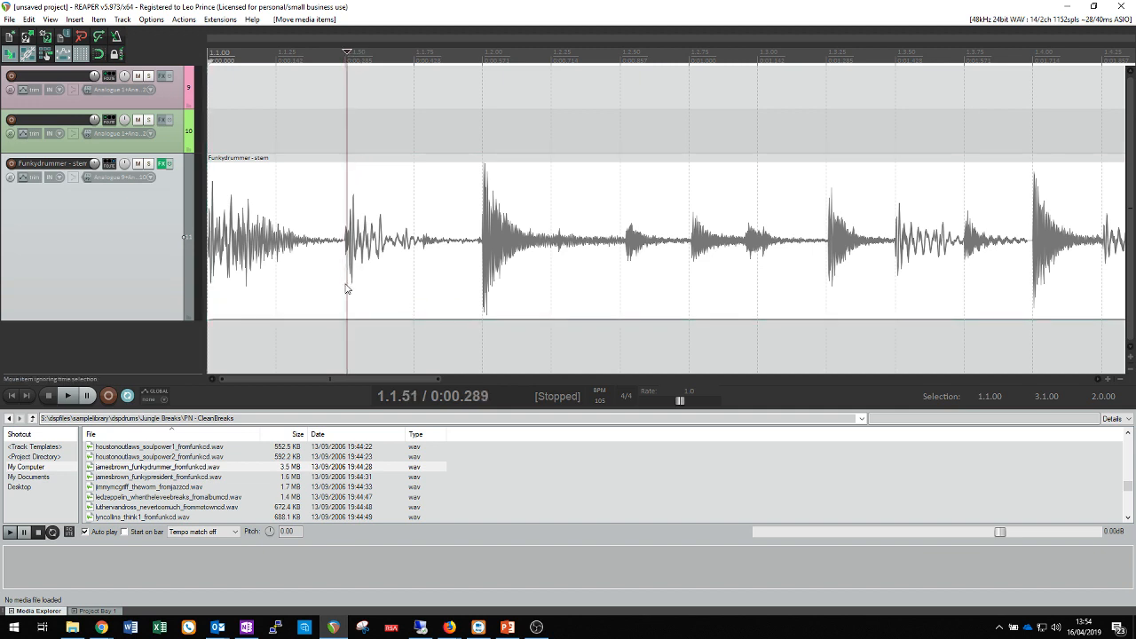
{"action": "left_click", "coordinate": [346, 289]}
{"action": "key", "text": "s"}
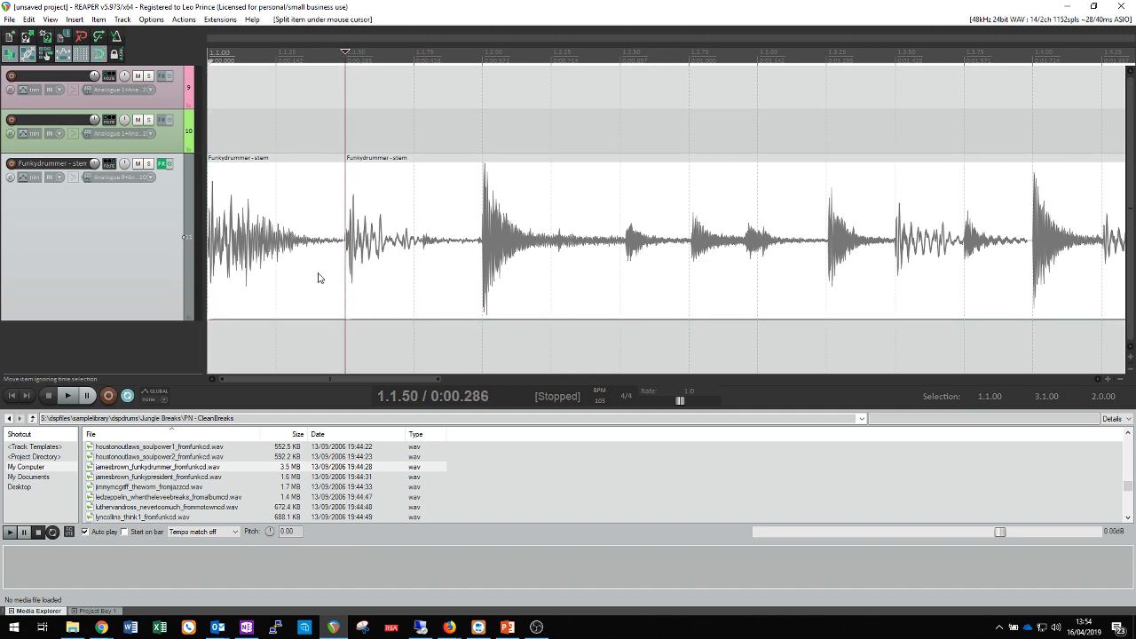
Step: Split the remaining drum item at the next loud hit, at about 1.2.00
{"action": "left_click", "coordinate": [346, 280]}
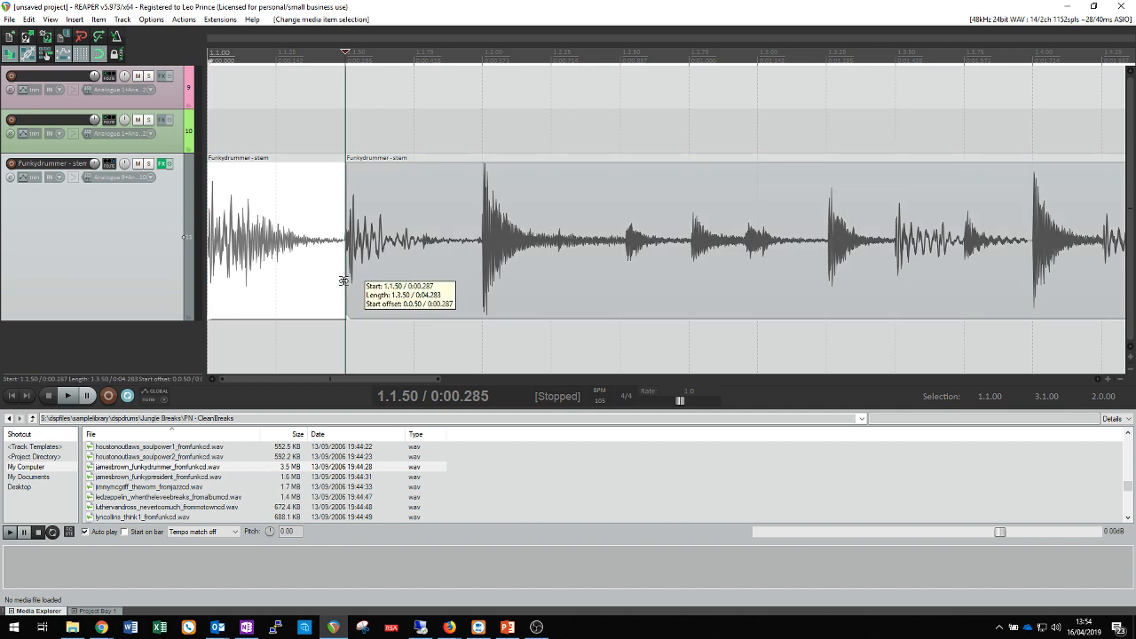
{"action": "left_click", "coordinate": [343, 280]}
{"action": "key", "text": "s"}
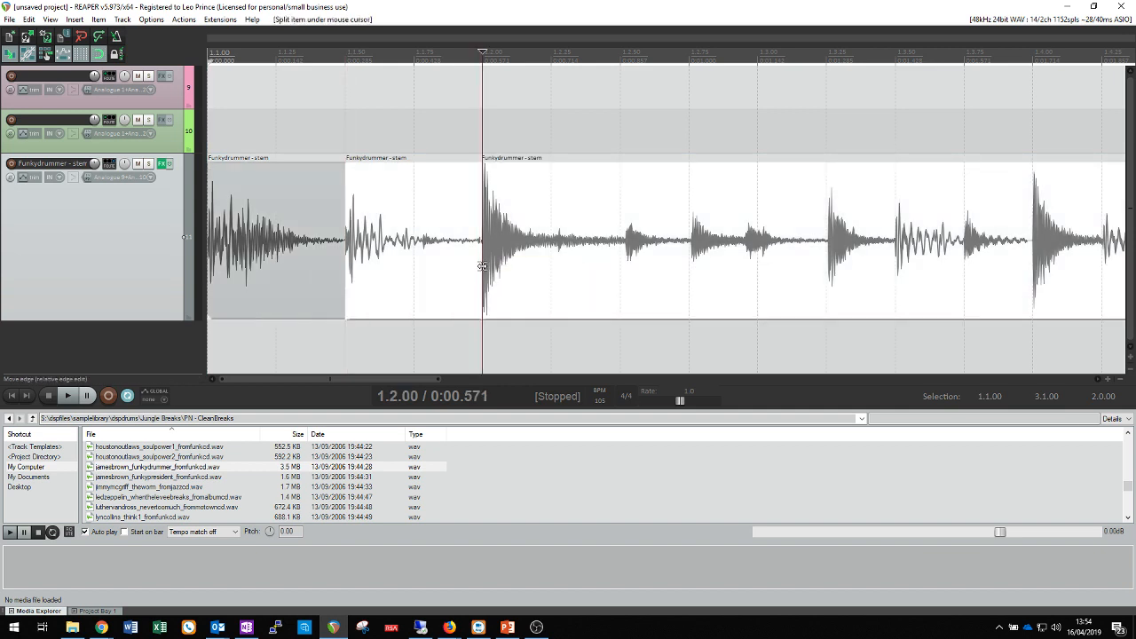
{"action": "left_click", "coordinate": [485, 269]}
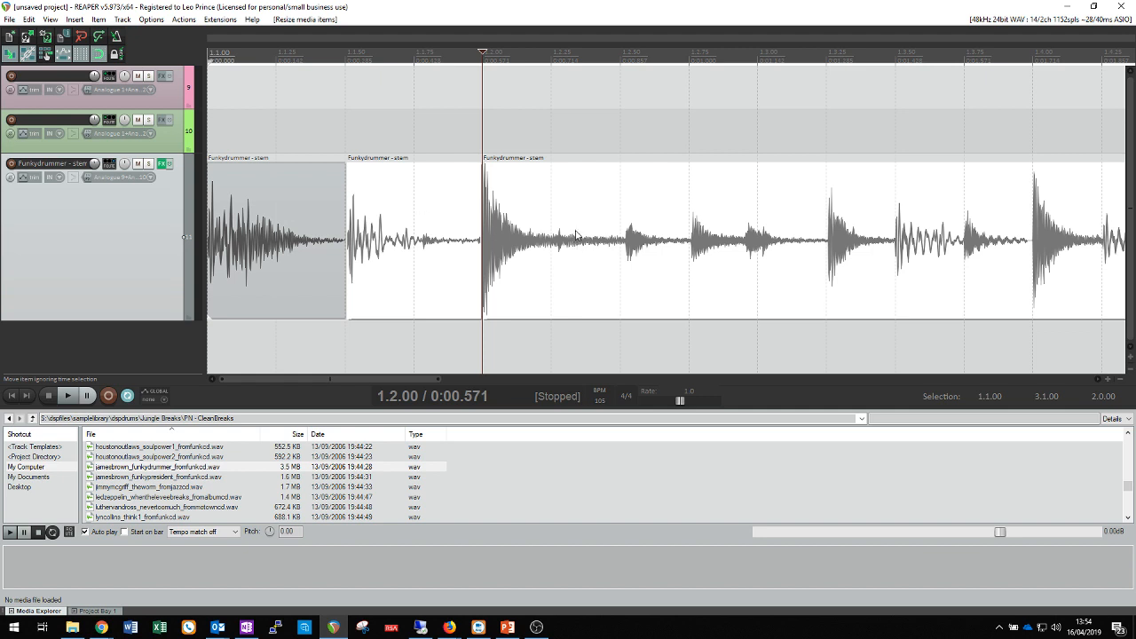
Step: Try splitting the last drum slice before the soft hit at about 1.2.50, and undo that split
{"action": "key", "text": "s"}
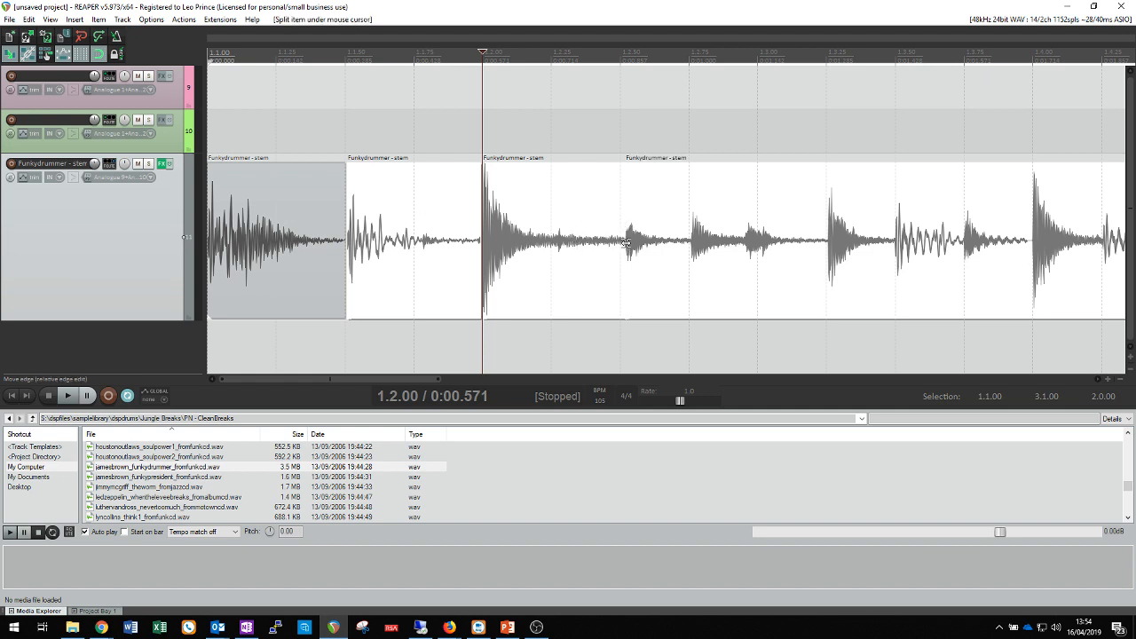
{"action": "left_click", "coordinate": [627, 243]}
{"action": "left_click", "coordinate": [621, 274]}
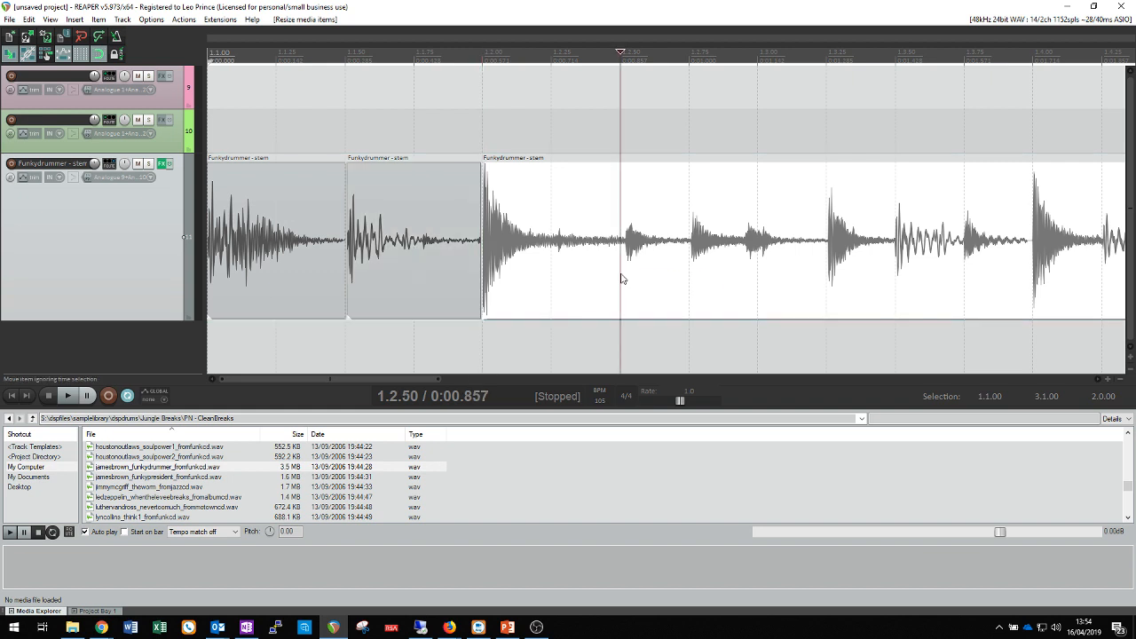
{"action": "key", "text": "s"}
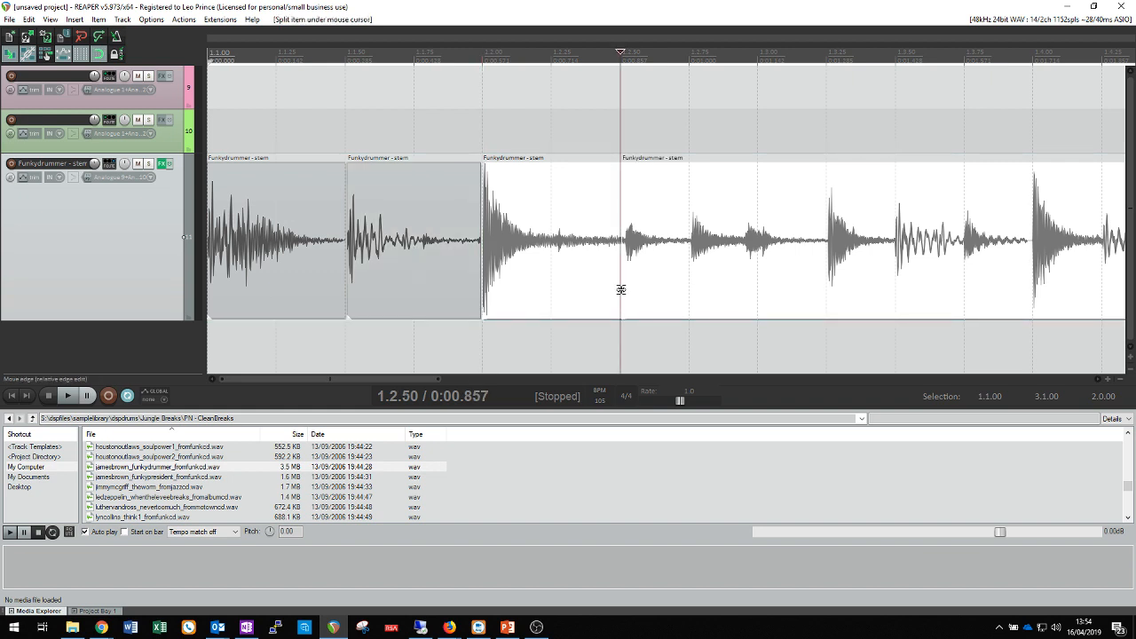
{"action": "scroll", "coordinate": [640, 255], "scroll_direction": "up", "scroll_amount": 2}
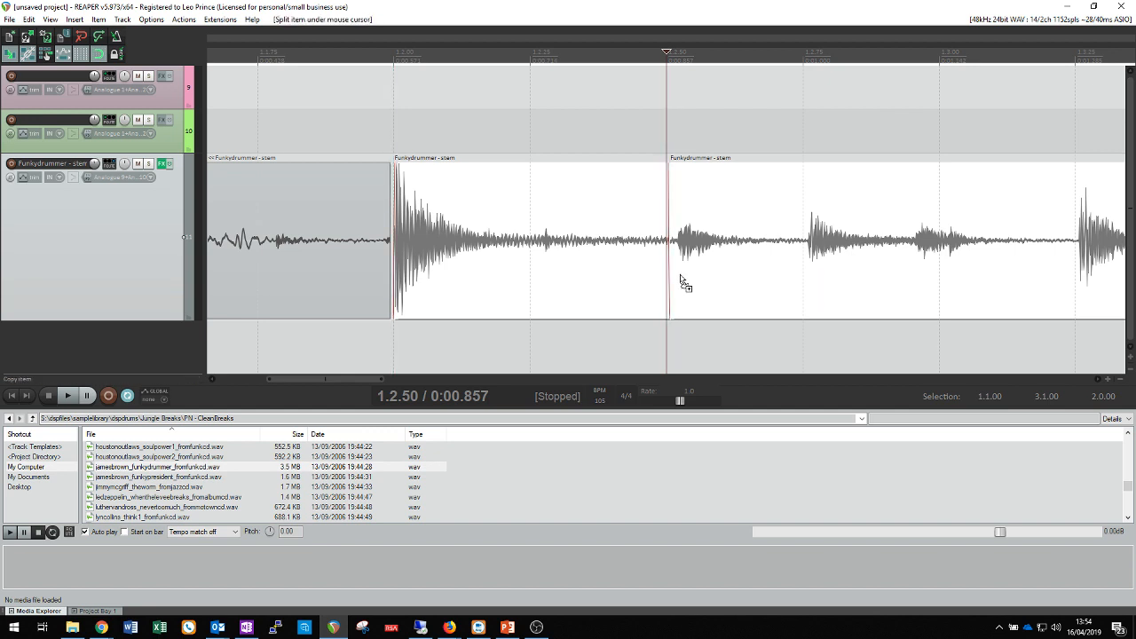
{"action": "key", "text": "ctrl+z"}
Step: Undo the recent slice edits back to the single split at about 1.1.50
{"action": "scroll", "coordinate": [497, 255], "scroll_direction": "down", "scroll_amount": 3}
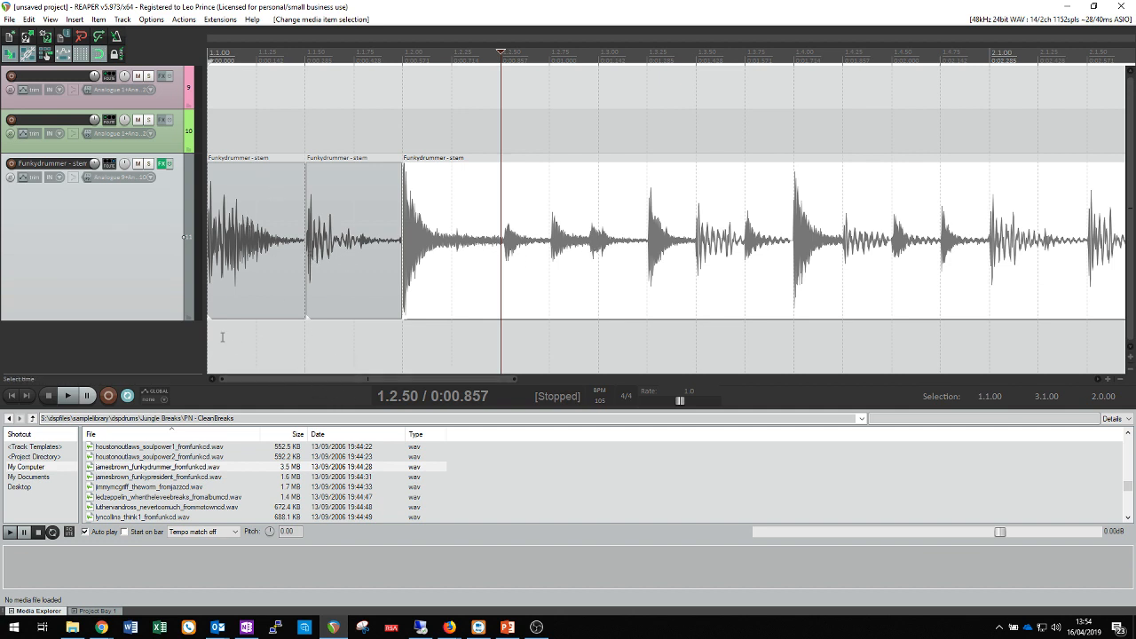
{"action": "left_click_drag", "start_coordinate": [153, 319], "coordinate": [153, 327]}
{"action": "left_click", "coordinate": [256, 261]}
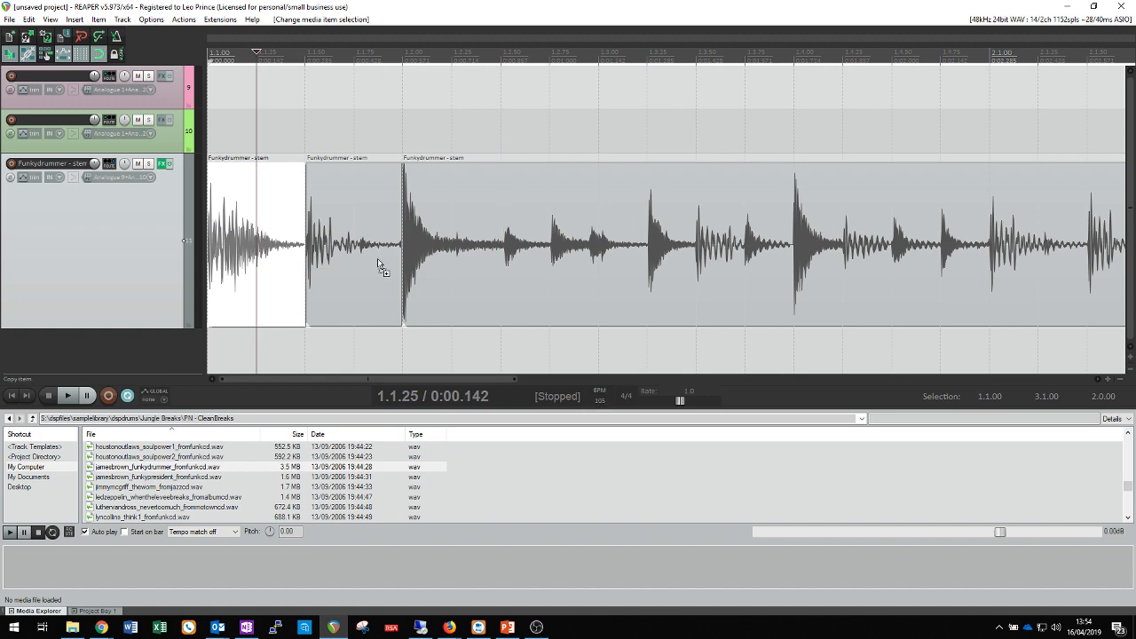
{"action": "key", "text": "ctrl+z"}
{"action": "key", "text": "ctrl+z"}
{"action": "key", "text": "ctrl+z"}
{"action": "key", "text": "ctrl+z"}
{"action": "key", "text": "ctrl+z"}
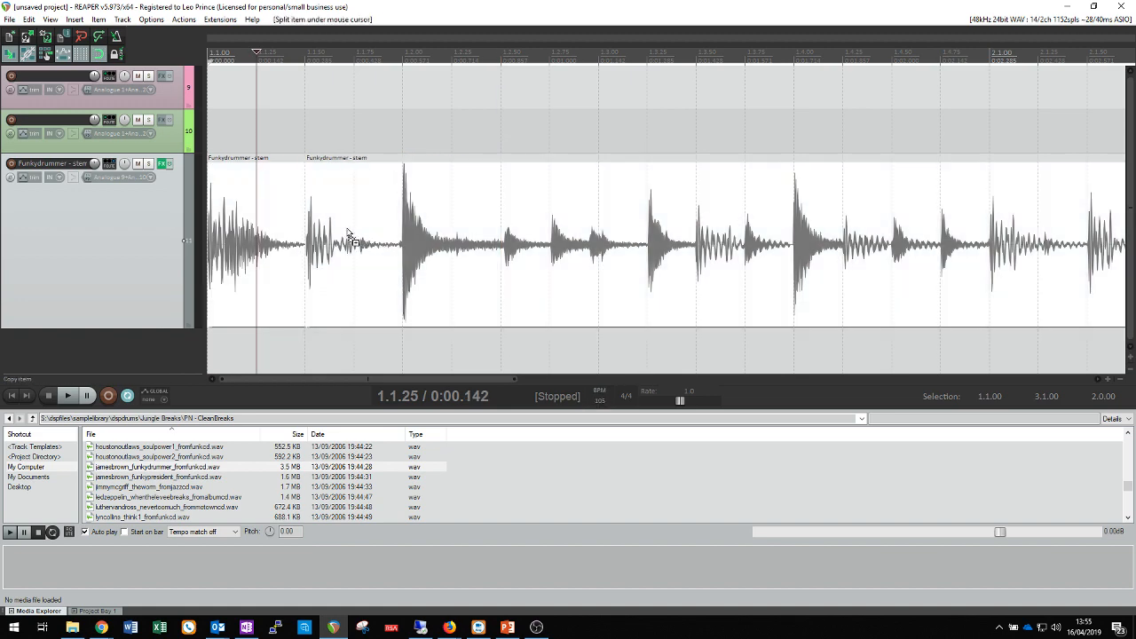
Step: Undo the remaining split at about 1.1.50 to restore the drum loop as one item
{"action": "double_click", "coordinate": [355, 234]}
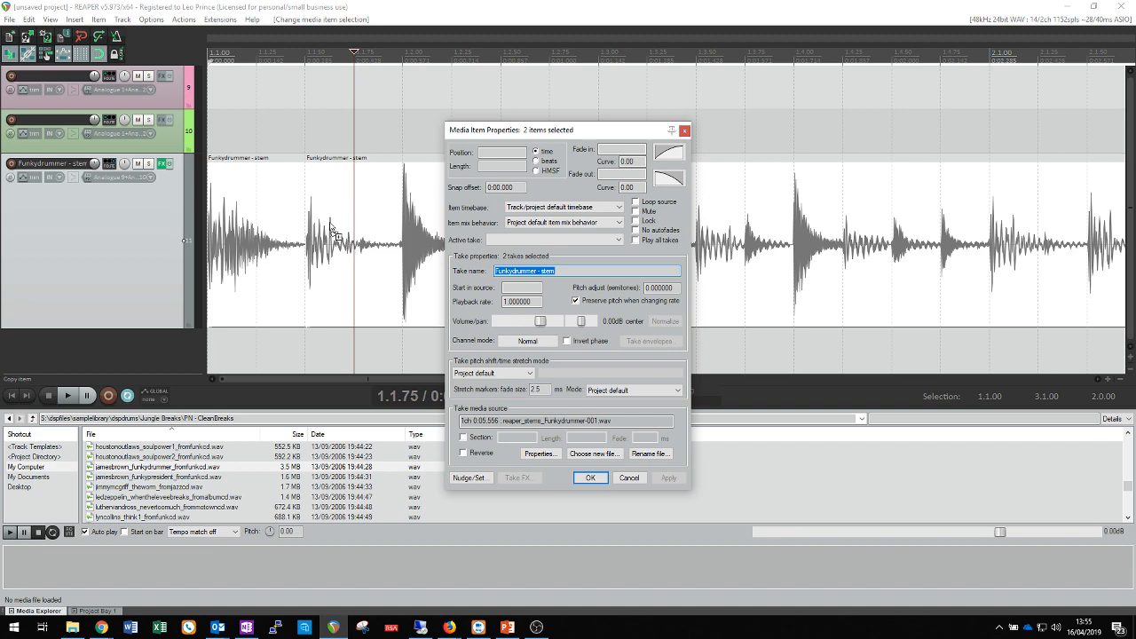
{"action": "left_click", "coordinate": [684, 130]}
{"action": "key", "text": "ctrl+z"}
Step: Set the whole drum item's timebase to Beats (position only) in its item properties
{"action": "double_click", "coordinate": [423, 207]}
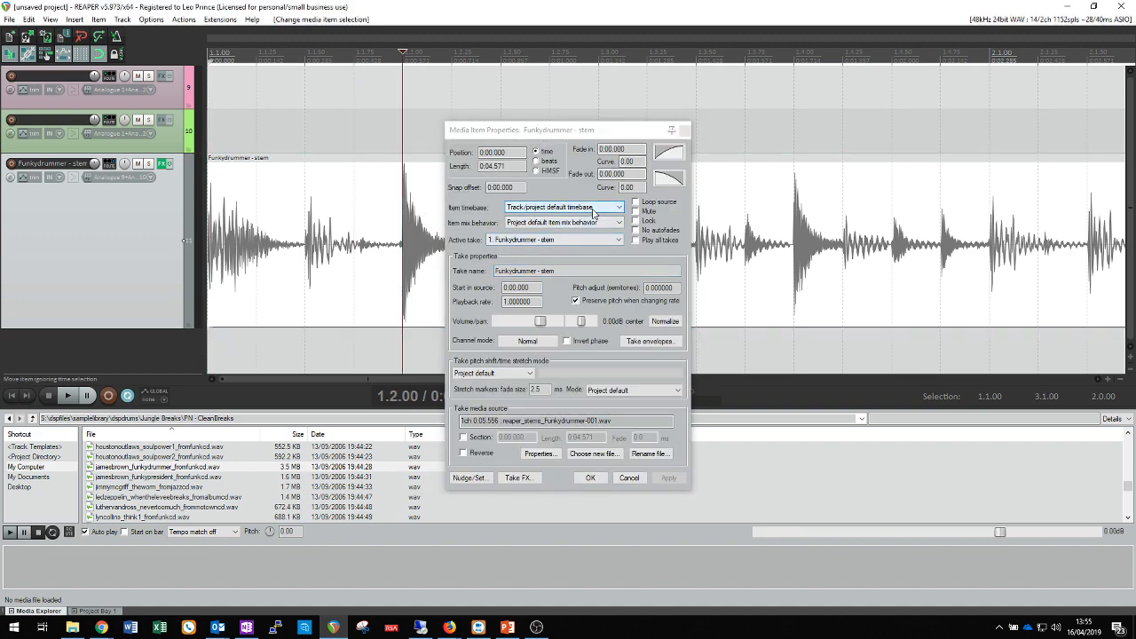
{"action": "left_click", "coordinate": [577, 207]}
{"action": "left_click", "coordinate": [546, 242]}
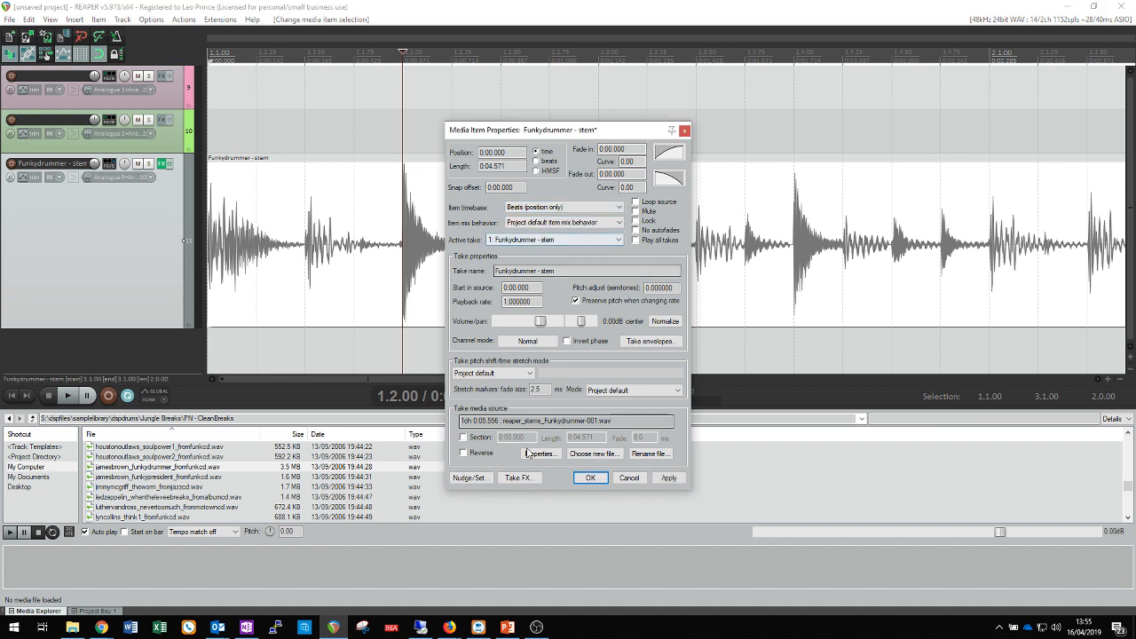
{"action": "left_click", "coordinate": [590, 477]}
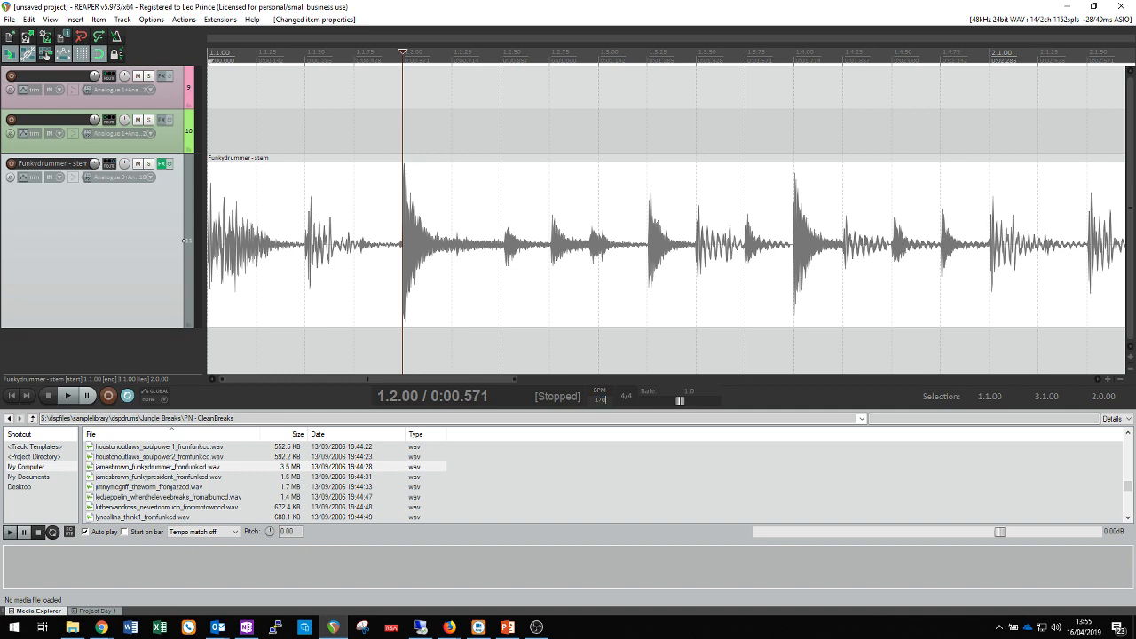
Step: Set the project tempo to 170 BPM
{"action": "type", "text": "170"}
{"action": "key", "text": "Return"}
{"action": "scroll", "coordinate": [619, 368], "scroll_direction": "down", "scroll_amount": 3}
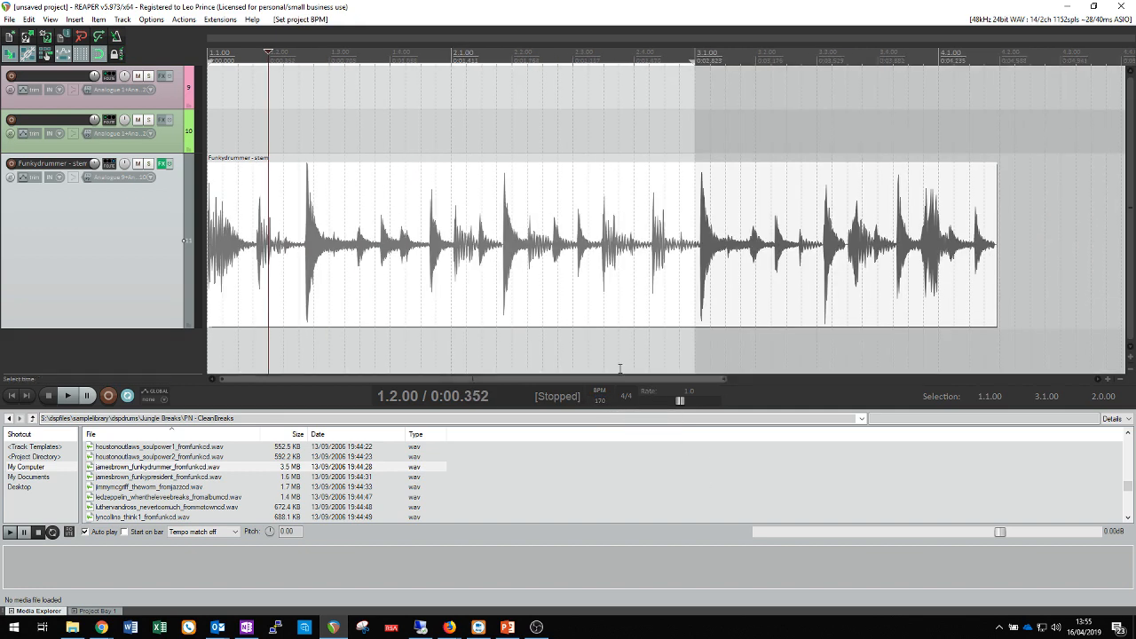
{"action": "scroll", "coordinate": [619, 369], "scroll_direction": "down", "scroll_amount": 4}
{"action": "scroll", "coordinate": [393, 260], "scroll_direction": "up", "scroll_amount": 3}
Step: Split the drum item just before the third, loud hit and move the remainder away to about 3.1.50
{"action": "left_click", "coordinate": [462, 239]}
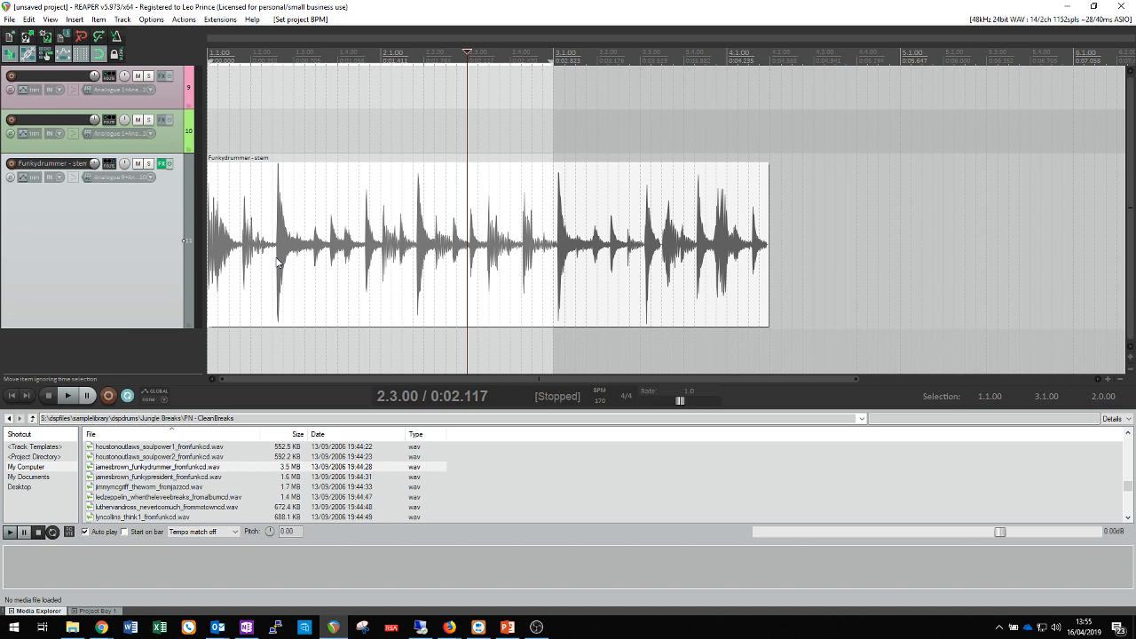
{"action": "key", "text": "s"}
{"action": "left_click_drag", "start_coordinate": [314, 258], "coordinate": [614, 261]}
Step: Split the opening slice just before its second hit and move the second part to about 1.2.50
{"action": "left_click", "coordinate": [238, 268]}
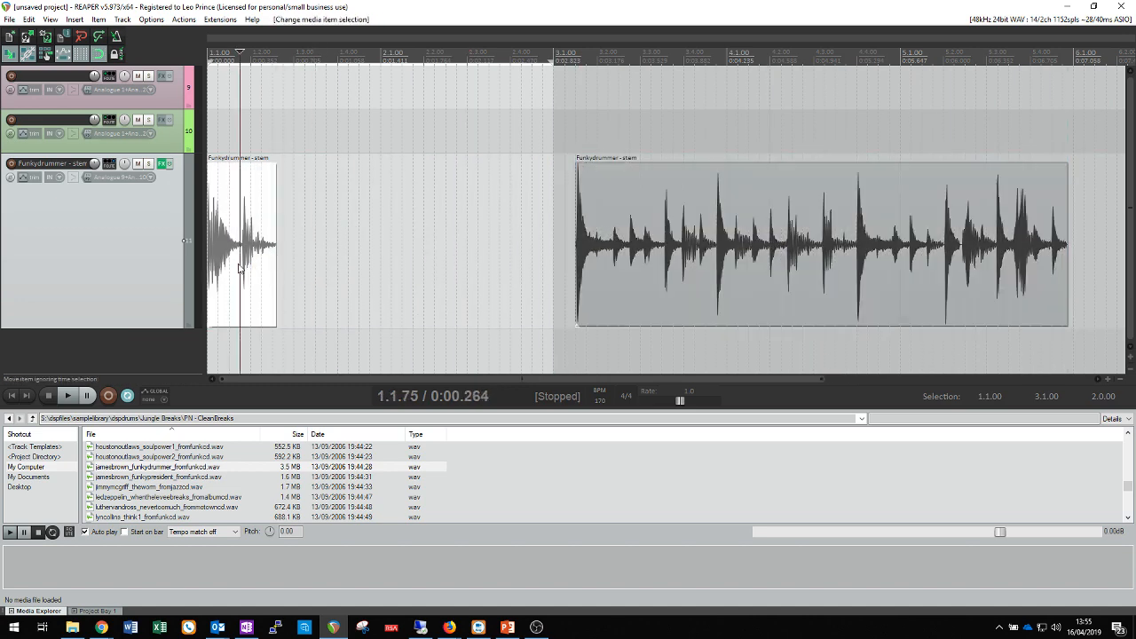
{"action": "scroll", "coordinate": [254, 275], "scroll_direction": "up", "scroll_amount": 5}
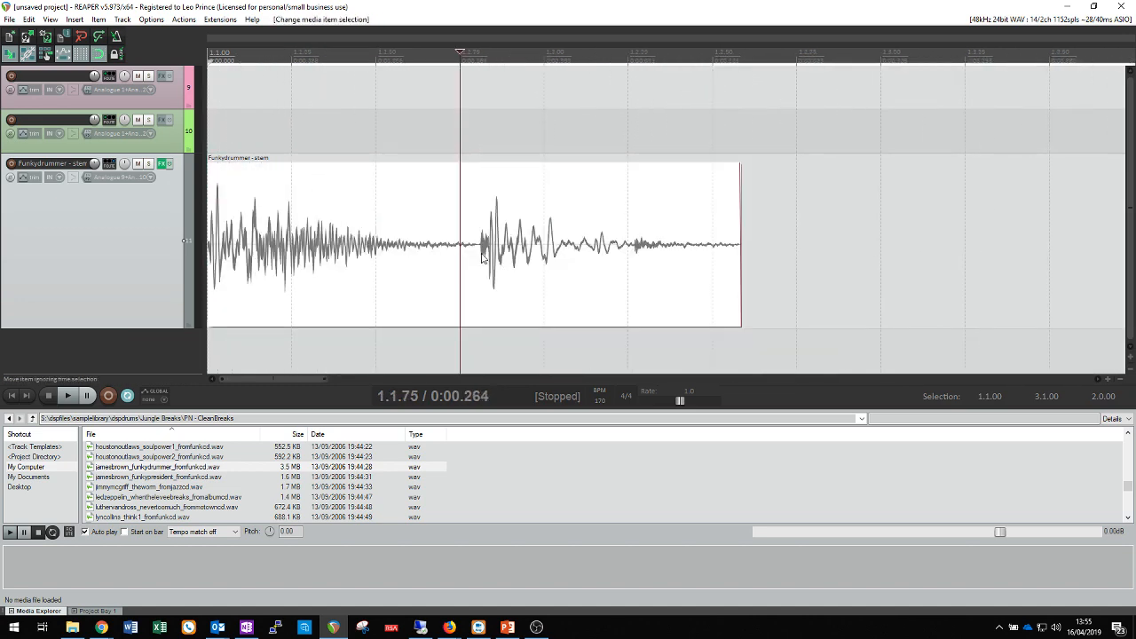
{"action": "key", "text": "s"}
{"action": "left_click_drag", "start_coordinate": [486, 252], "coordinate": [717, 253]}
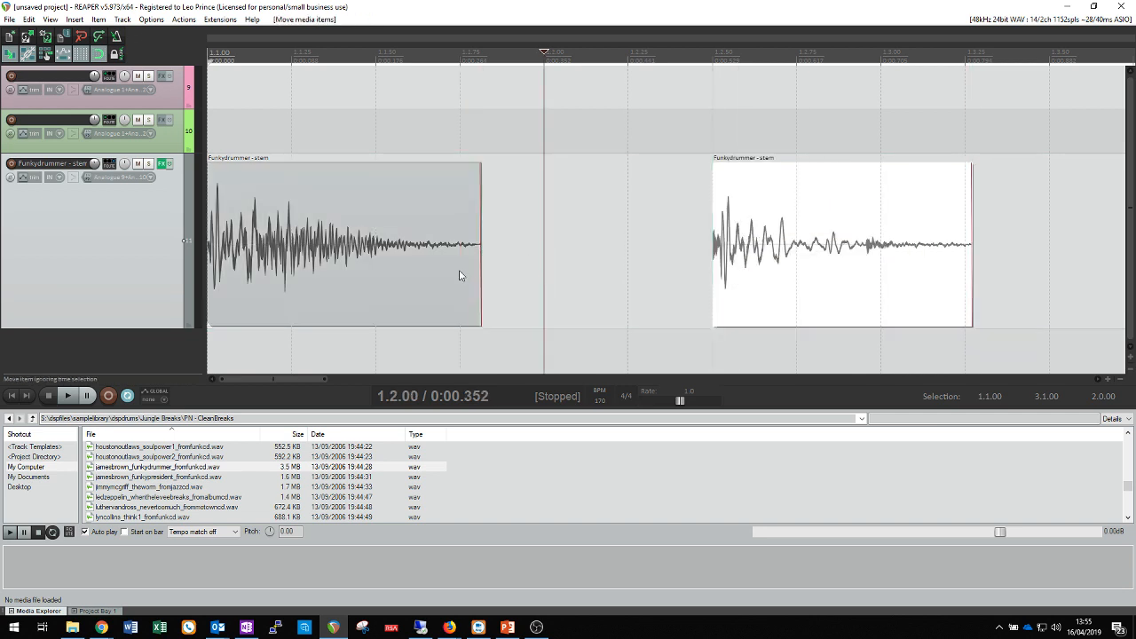
Step: Trim the first slice to end at 1.1.50 with a short fade-out, and move the second slice to 1.1.50
{"action": "left_click_drag", "start_coordinate": [476, 285], "coordinate": [376, 281]}
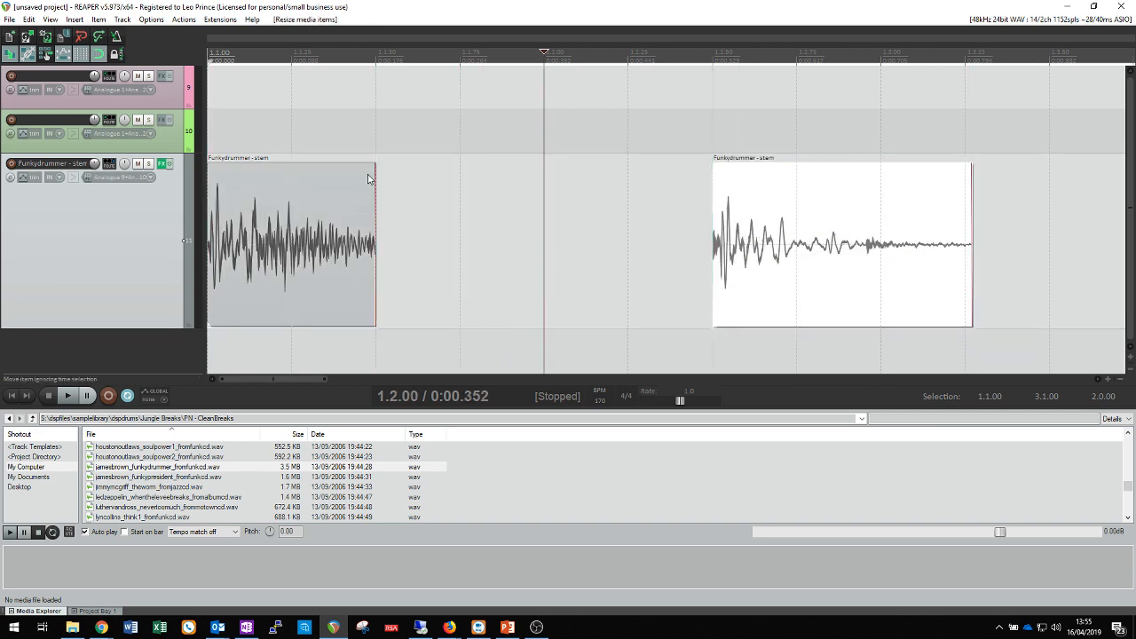
{"action": "left_click_drag", "start_coordinate": [373, 167], "coordinate": [359, 166]}
{"action": "left_click_drag", "start_coordinate": [741, 275], "coordinate": [435, 280]}
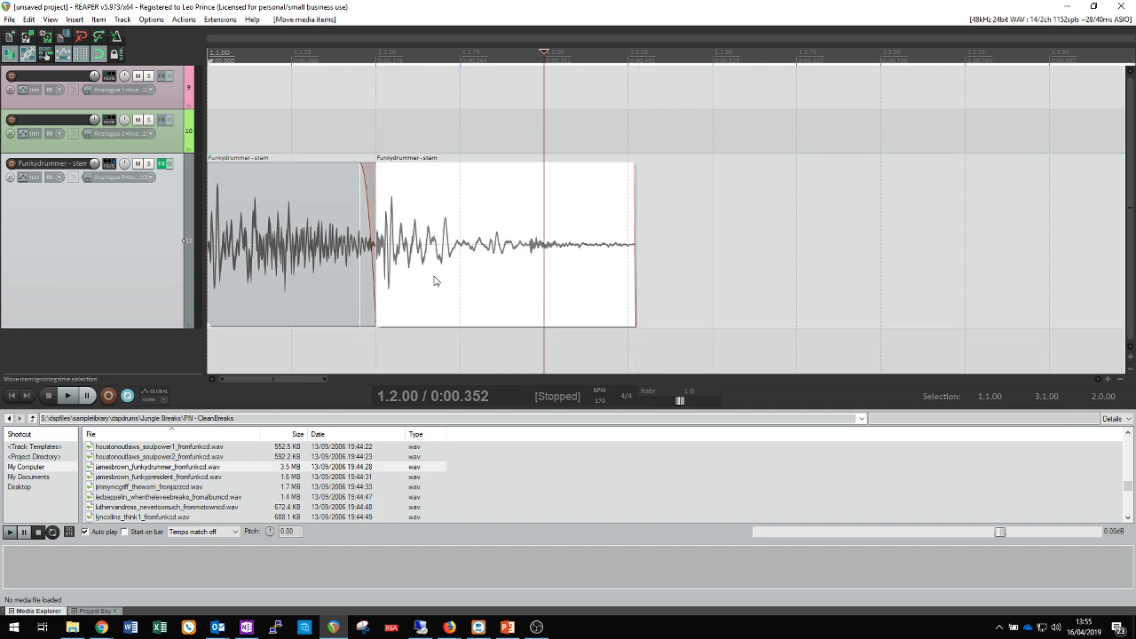
{"action": "key", "text": "Home"}
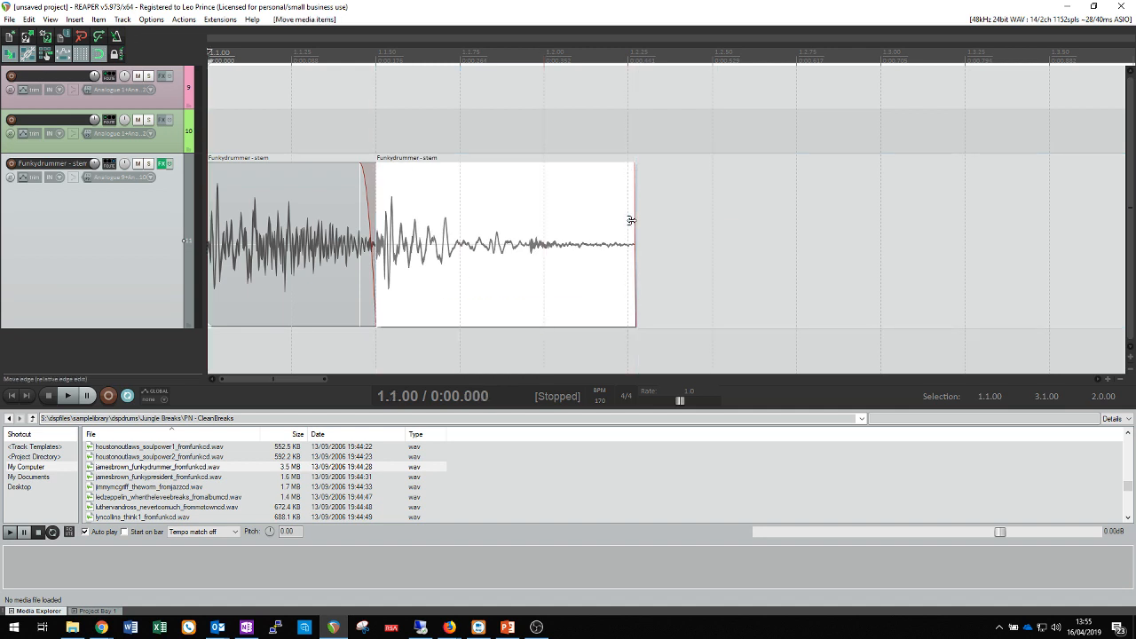
{"action": "key", "text": "space"}
{"action": "key", "text": "space"}
Step: Trim the second slice to end at 1.2.00 and play the two slices from the start
{"action": "left_click_drag", "start_coordinate": [635, 258], "coordinate": [540, 260]}
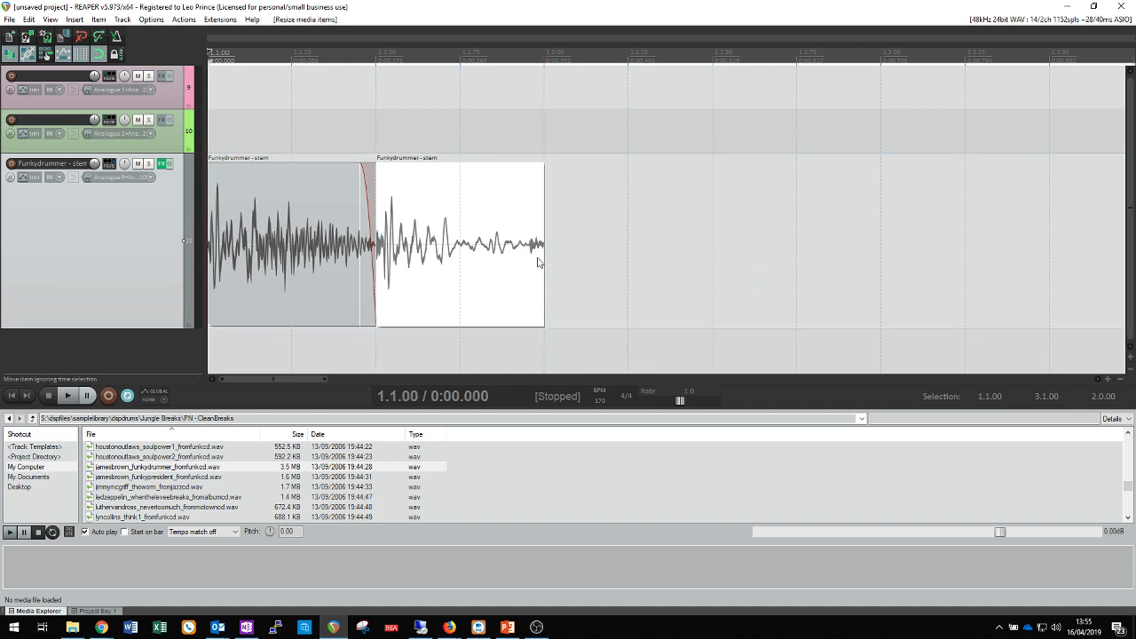
{"action": "key", "text": "space"}
{"action": "key", "text": "space"}
{"action": "scroll", "coordinate": [543, 213], "scroll_direction": "down", "scroll_amount": 2}
{"action": "key", "text": "space"}
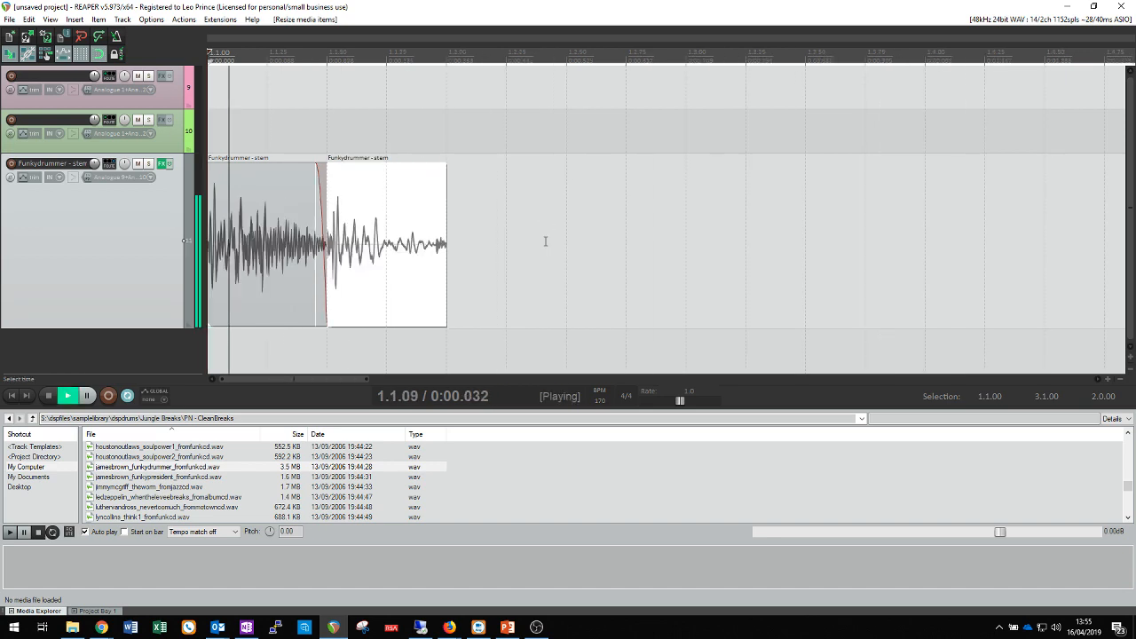
{"action": "key", "text": "space"}
Step: Remove the lead-in before the remainder's loud hit, align that hit to 3.1.50, and split before each of the next four hits
{"action": "scroll", "coordinate": [522, 245], "scroll_direction": "down", "scroll_amount": 2}
{"action": "left_click", "coordinate": [606, 242]}
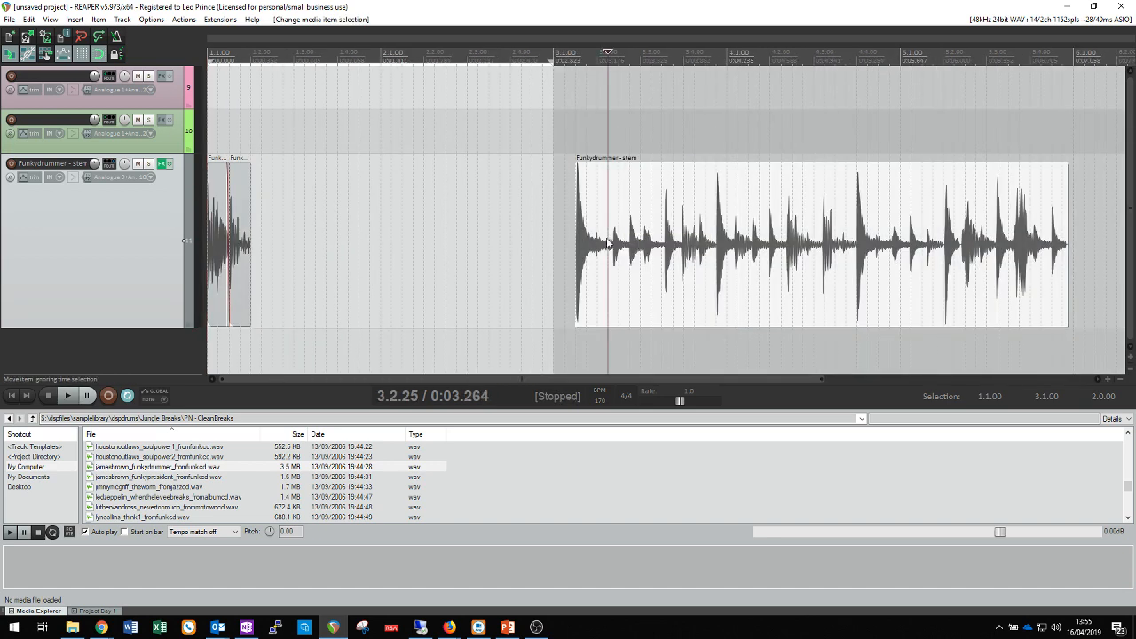
{"action": "scroll", "coordinate": [607, 257], "scroll_direction": "up", "scroll_amount": 6}
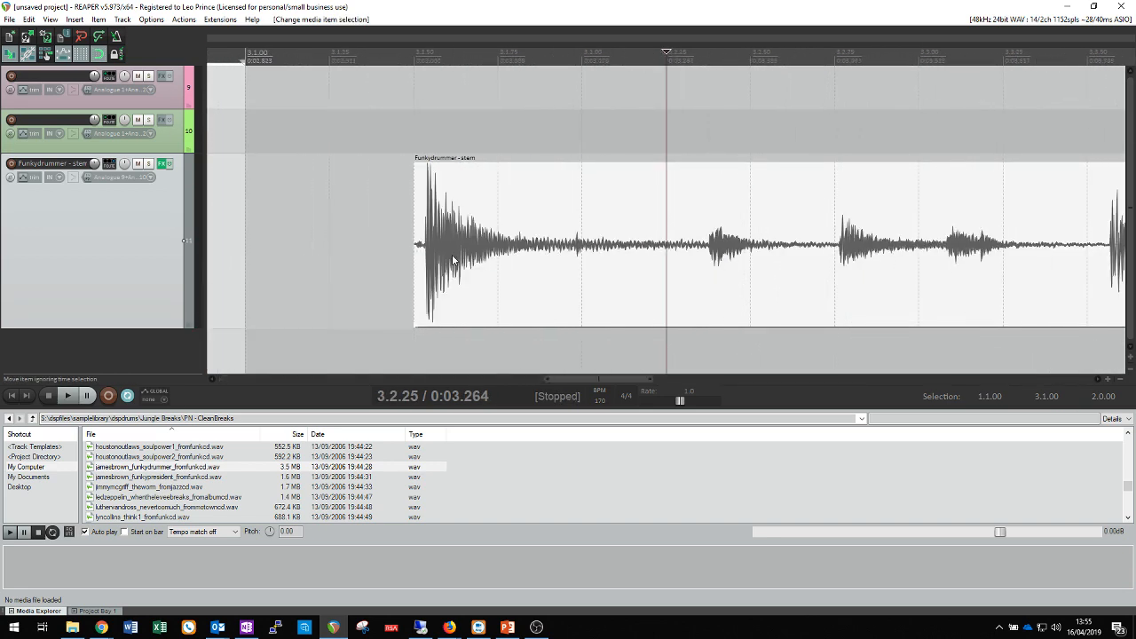
{"action": "left_click_drag", "start_coordinate": [436, 263], "coordinate": [482, 268]}
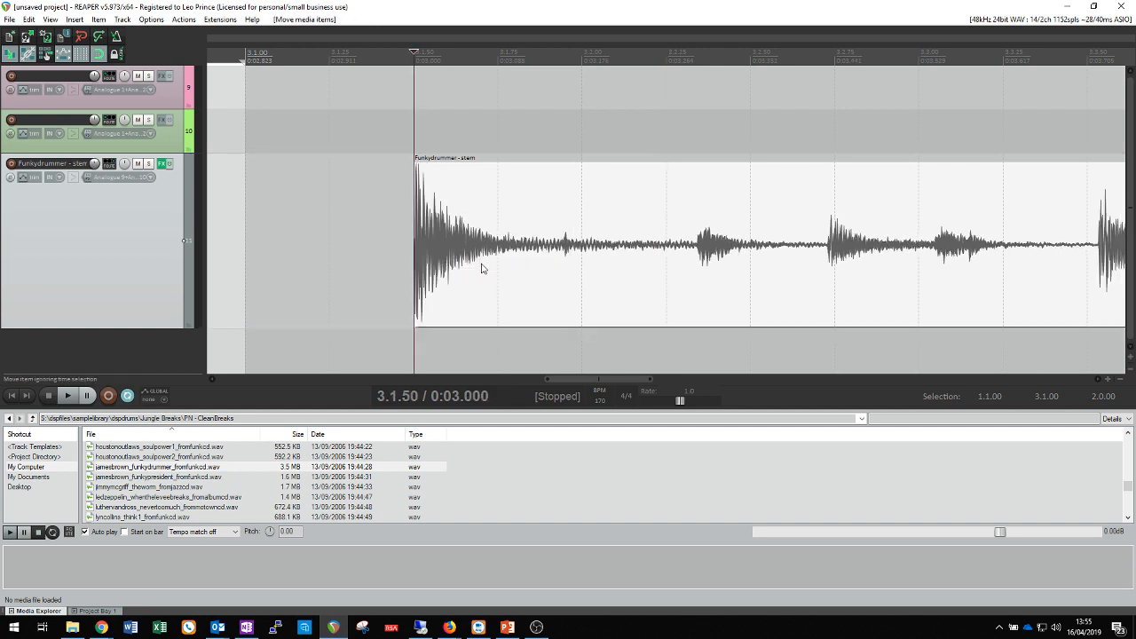
{"action": "key", "text": "s"}
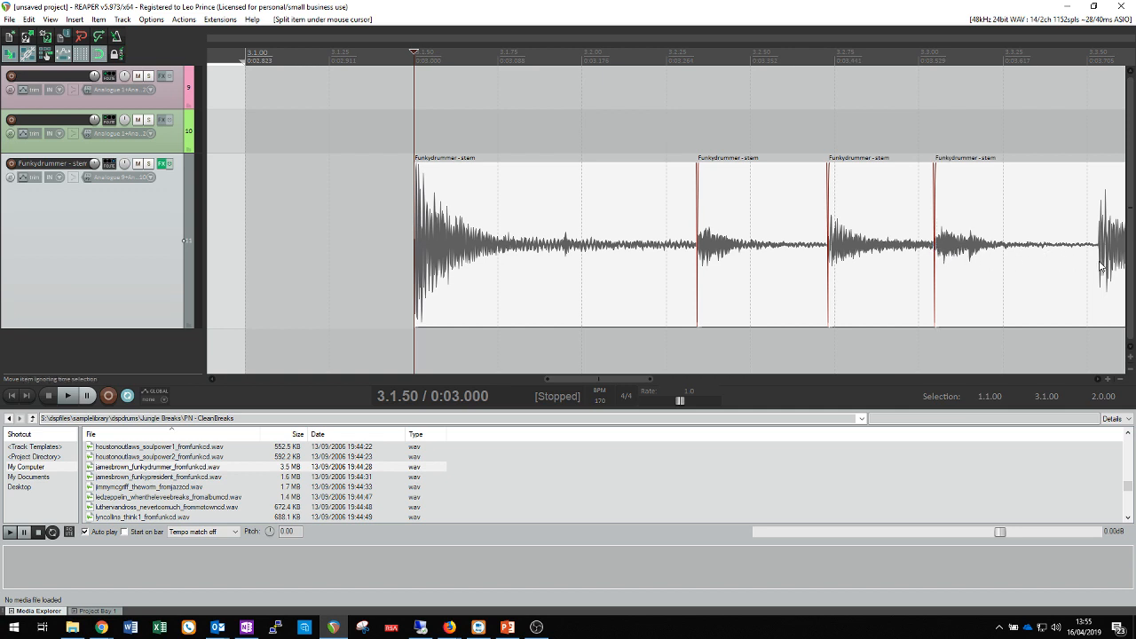
Step: Move the loud third slice to 1.2.00, directly after the second slice, and play the sequence from the start
{"action": "left_click_drag", "start_coordinate": [536, 251], "coordinate": [568, 266]}
{"action": "scroll", "coordinate": [517, 267], "scroll_direction": "down", "scroll_amount": 5}
{"action": "scroll", "coordinate": [517, 268], "scroll_direction": "down", "scroll_amount": 4}
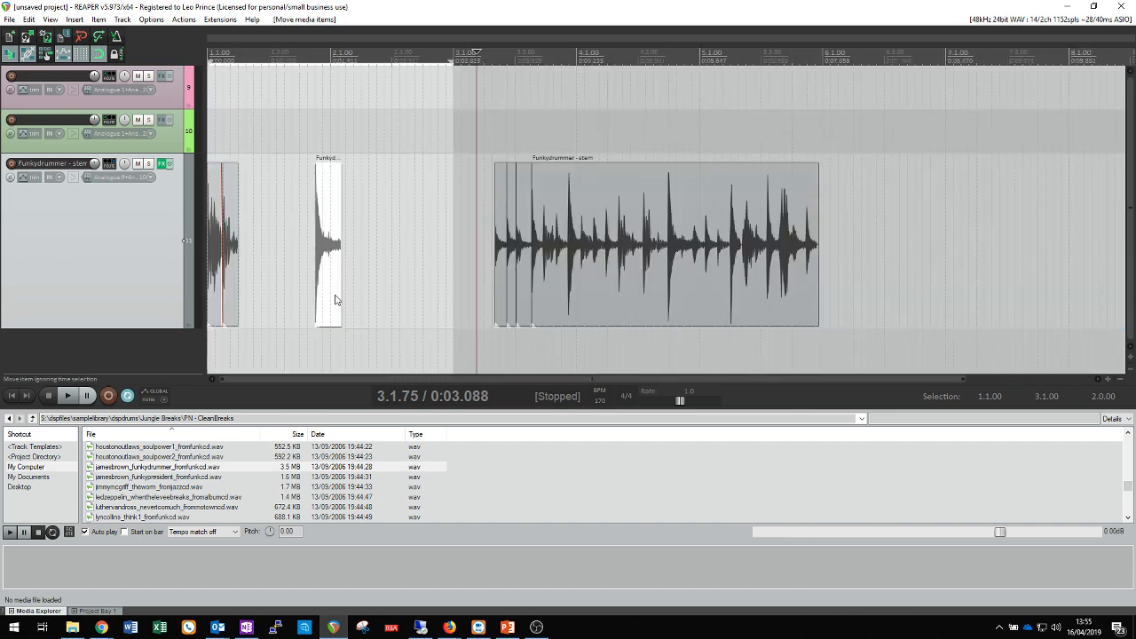
{"action": "left_click_drag", "start_coordinate": [335, 300], "coordinate": [257, 306]}
{"action": "key", "text": "space"}
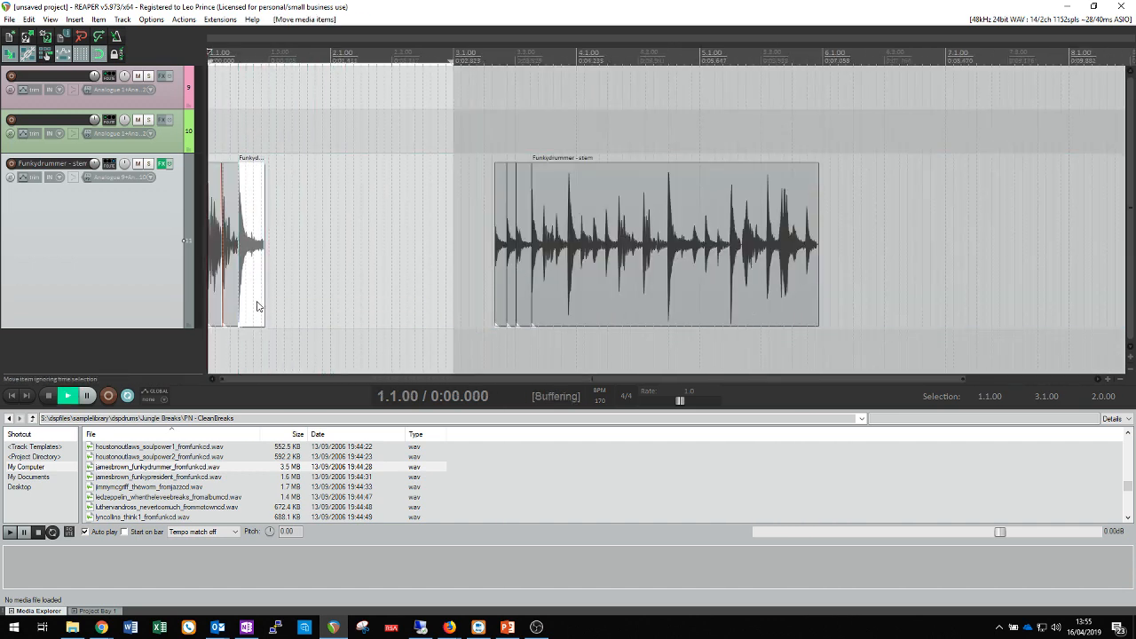
{"action": "key", "text": "space"}
{"action": "scroll", "coordinate": [257, 308], "scroll_direction": "up", "scroll_amount": 6}
{"action": "key", "text": "space"}
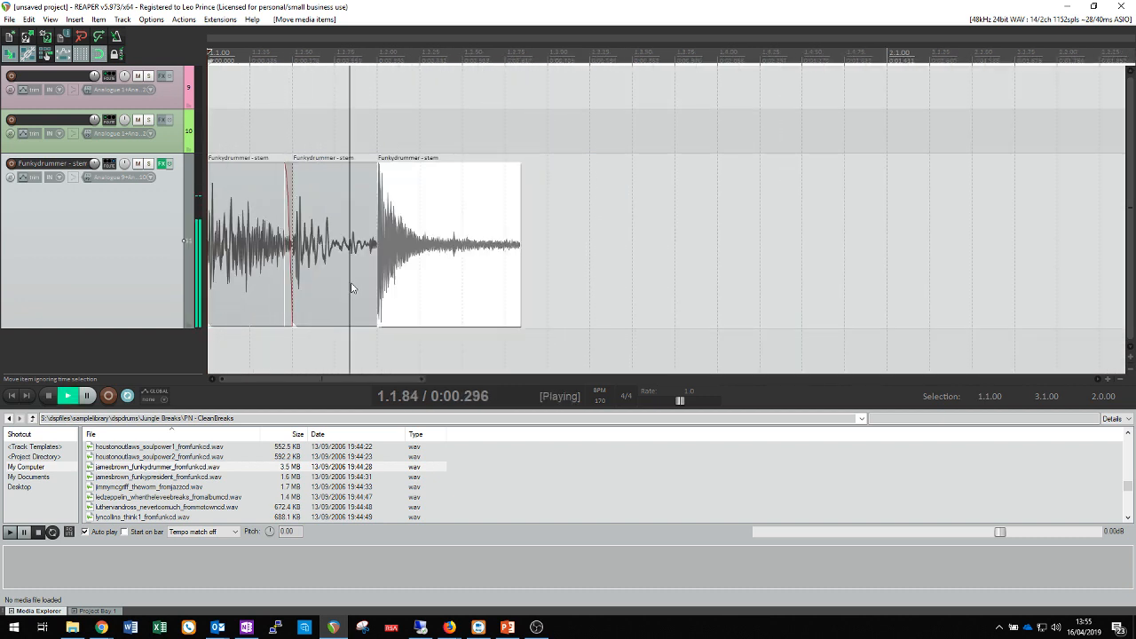
{"action": "key", "text": "space"}
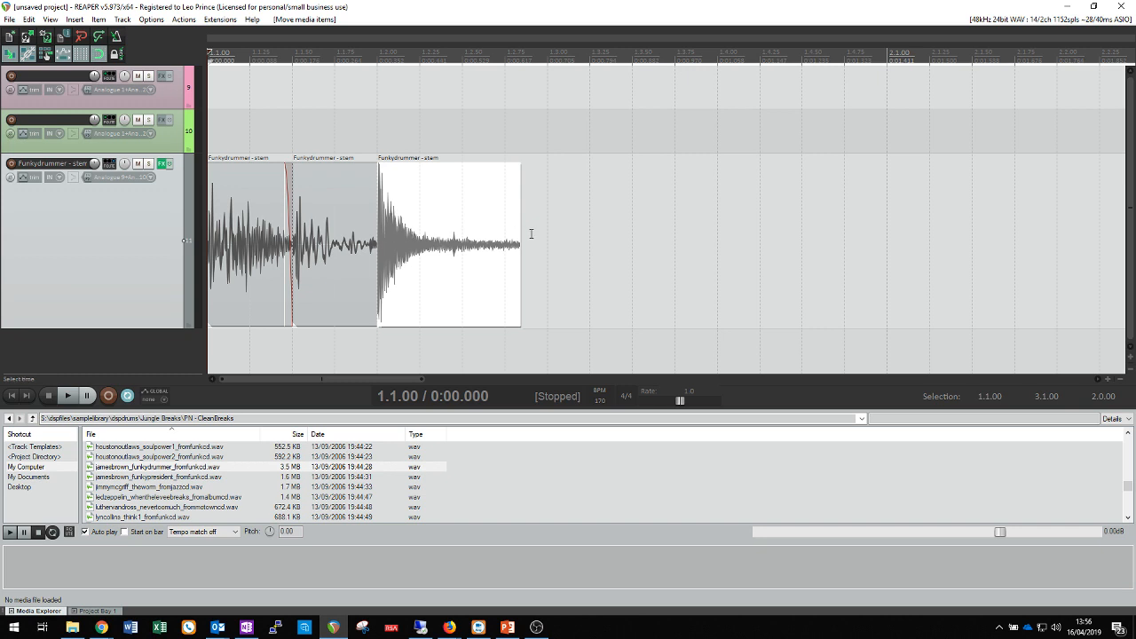
Step: Raise the playback rate of all drum slices to 1.260 (+4.00) and audition them
{"action": "scroll", "coordinate": [530, 233], "scroll_direction": "down", "scroll_amount": 5}
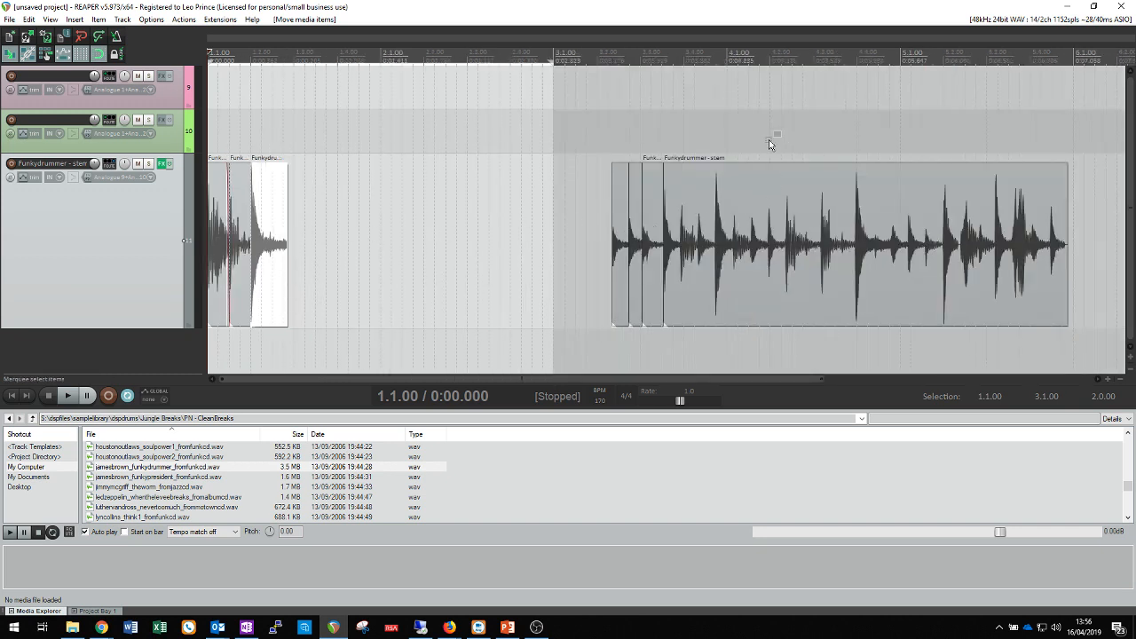
{"action": "left_click_drag", "start_coordinate": [768, 142], "coordinate": [125, 272]}
{"action": "key", "text": "shift+0"}
{"action": "key", "text": "shift+0"}
{"action": "key", "text": "shift+0"}
{"action": "key", "text": "shift+0"}
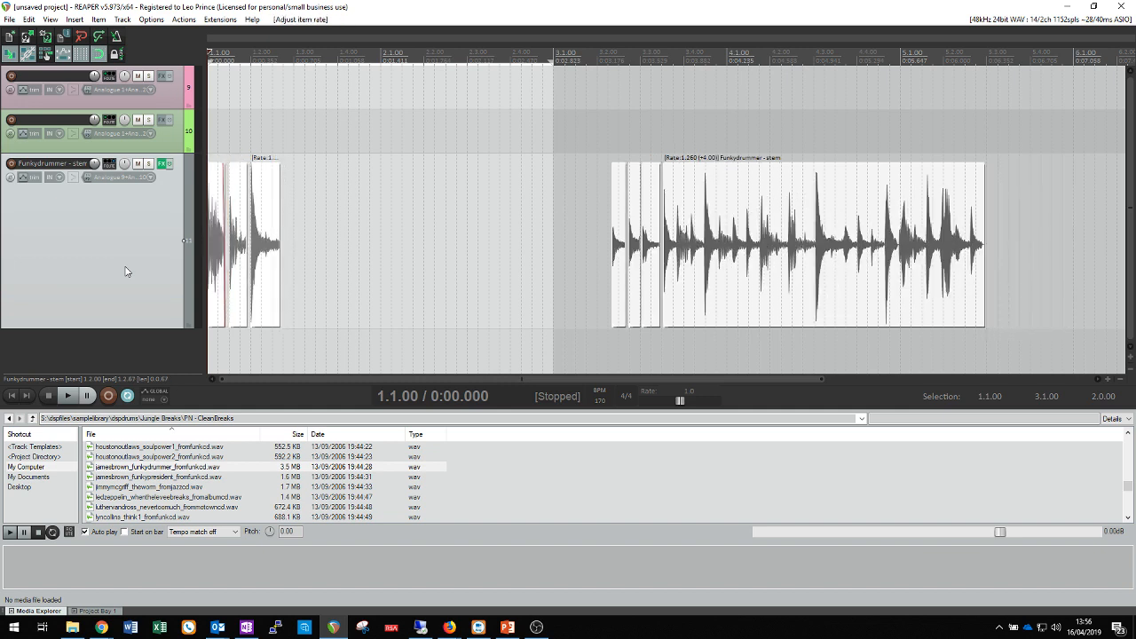
{"action": "left_click", "coordinate": [770, 130]}
{"action": "key", "text": "space"}
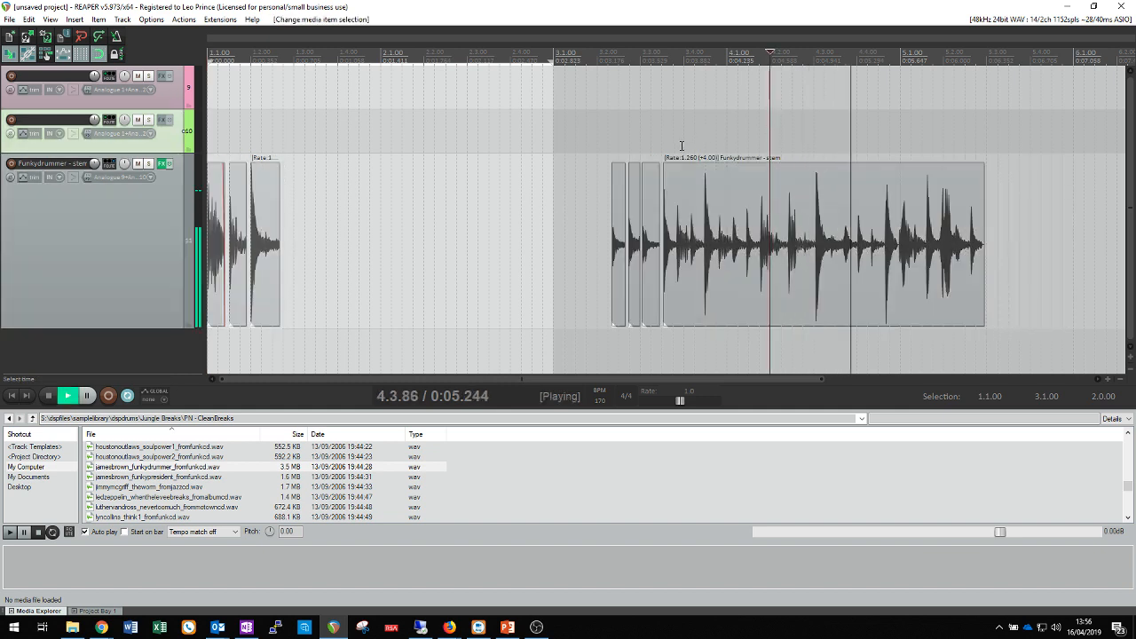
{"action": "key", "text": "space"}
{"action": "key", "text": "w"}
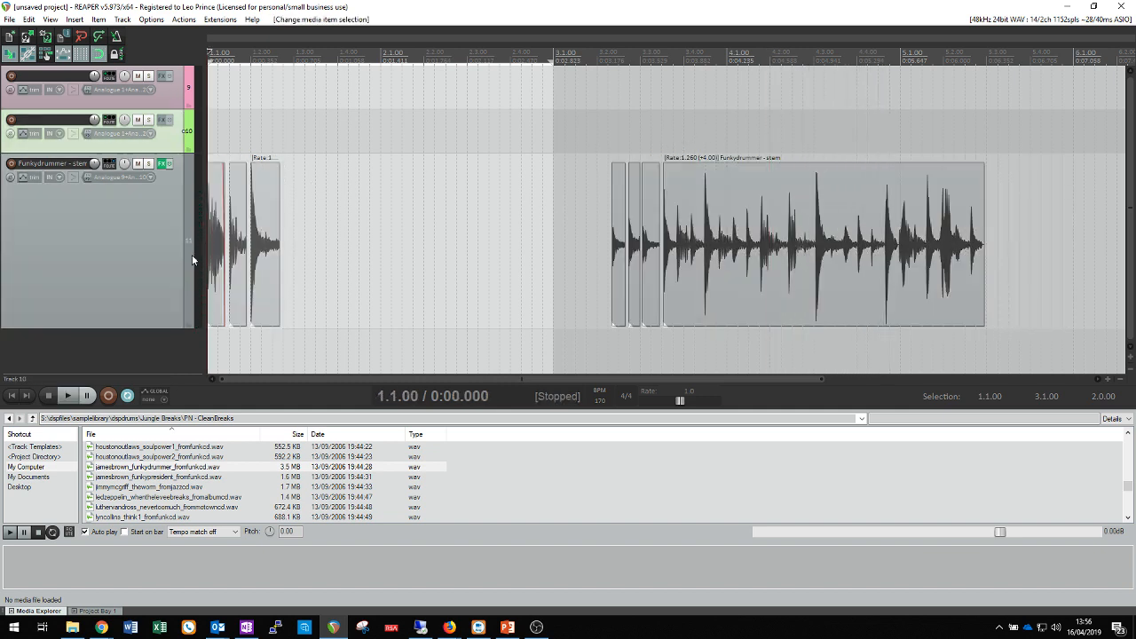
{"action": "key", "text": "space"}
{"action": "key", "text": "space"}
Step: Undo the last two rate increases to bring all slices back to 1.122 (+2.00), and audition the start
{"action": "key", "text": "ctrl+z"}
{"action": "key", "text": "ctrl+z"}
{"action": "key", "text": "ctrl+z"}
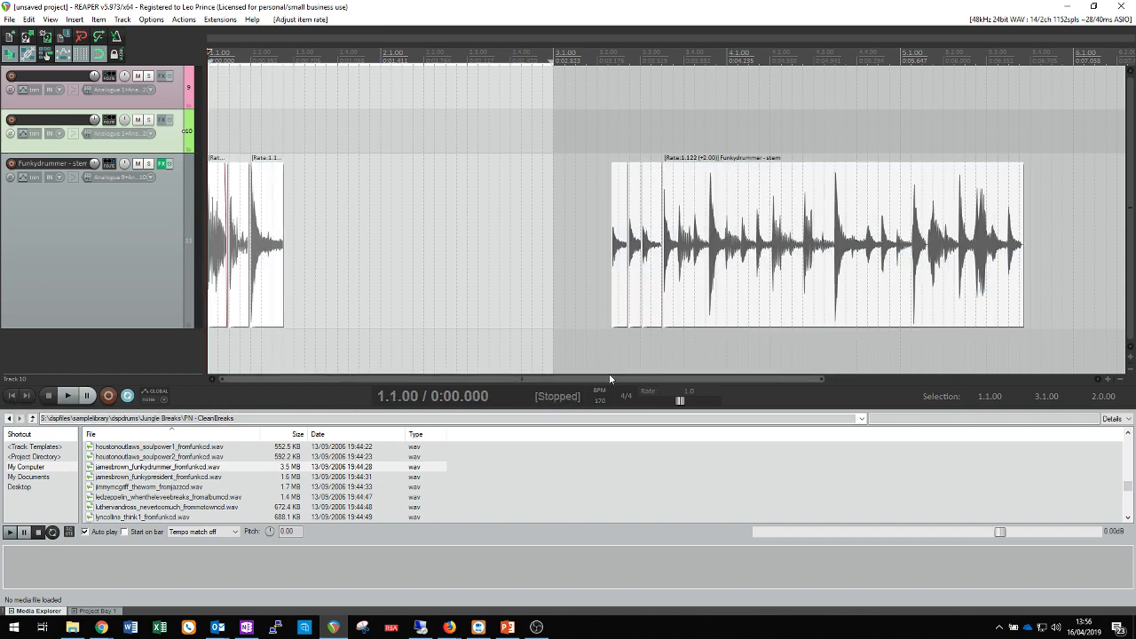
{"action": "key", "text": "space"}
{"action": "key", "text": "space"}
Step: Extend the first slice to 1.1.50 and the second to 1.2.00 to close the gaps between them
{"action": "scroll", "coordinate": [254, 293], "scroll_direction": "up", "scroll_amount": 3}
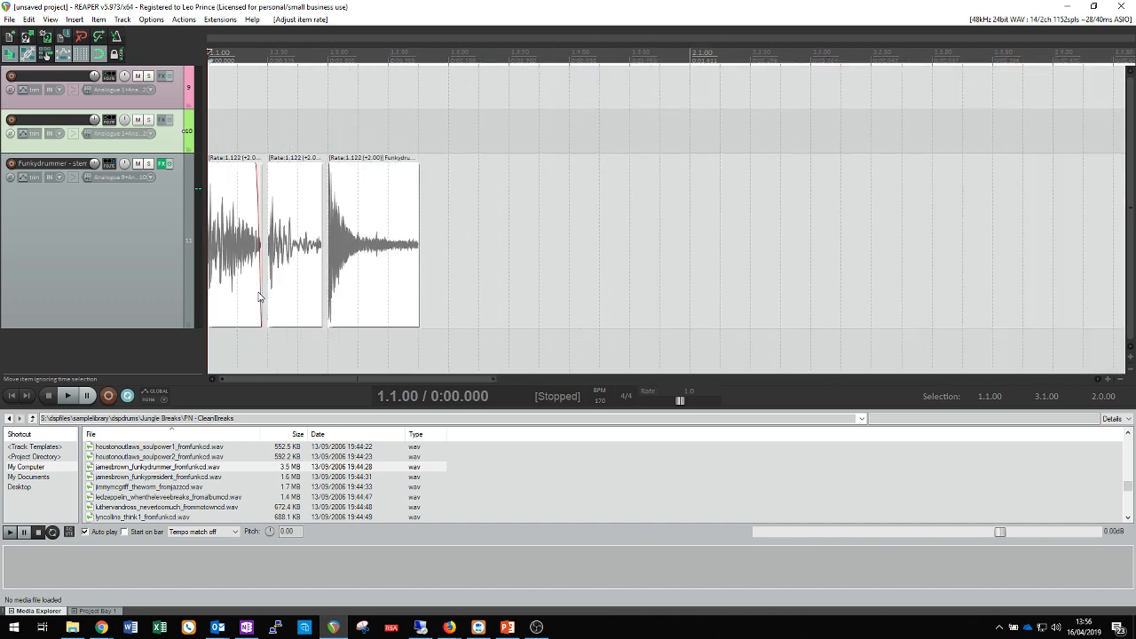
{"action": "left_click", "coordinate": [259, 310]}
{"action": "left_click_drag", "start_coordinate": [259, 311], "coordinate": [329, 310]}
{"action": "scroll", "coordinate": [388, 316], "scroll_direction": "down", "scroll_amount": 3}
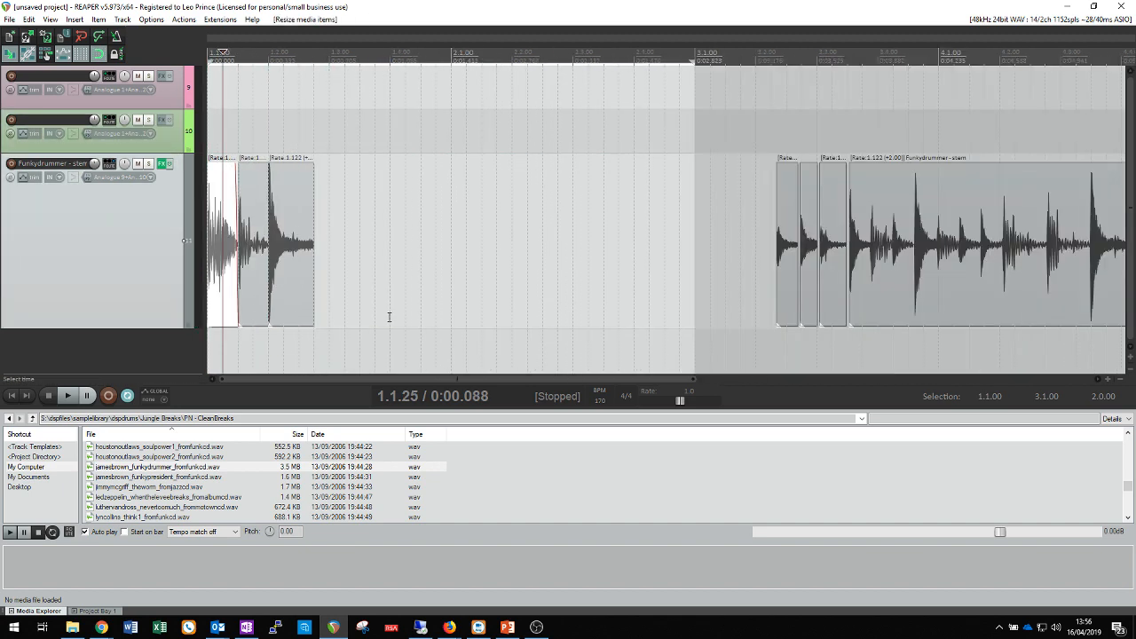
Step: Move the first soft-hit slice of the remainder to 1.2.50 and play the sequence from the start
{"action": "left_click_drag", "start_coordinate": [787, 286], "coordinate": [296, 299]}
{"action": "key", "text": "space"}
{"action": "key", "text": "space"}
{"action": "key", "text": "space"}
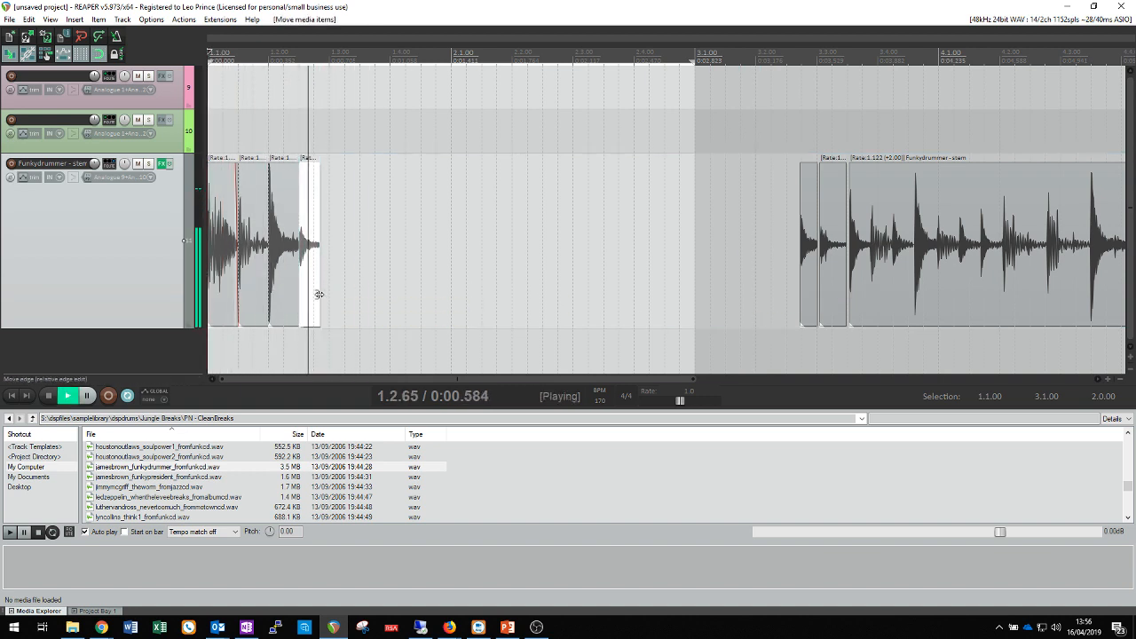
{"action": "key", "text": "space"}
Step: Place the next two slices at 1.2.75 and 1.3.00, trim each to a quarter beat, and check the playback
{"action": "left_click_drag", "start_coordinate": [808, 256], "coordinate": [330, 302]}
{"action": "key", "text": "space"}
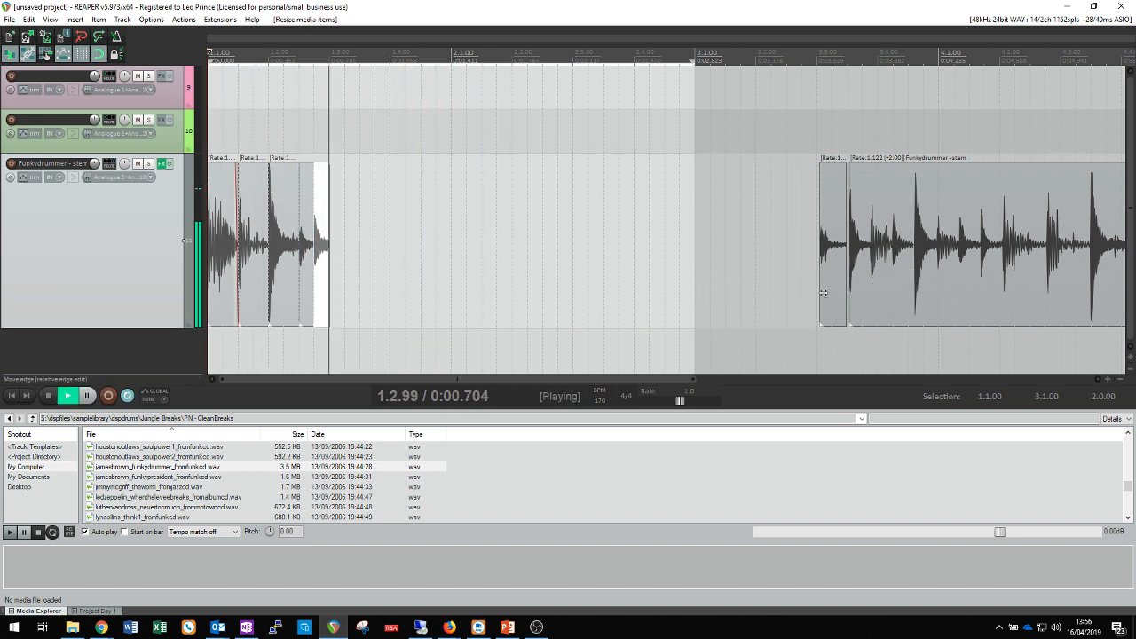
{"action": "key", "text": "space"}
{"action": "left_click_drag", "start_coordinate": [829, 293], "coordinate": [344, 312]}
{"action": "key", "text": "space"}
{"action": "key", "text": "space"}
Step: Split off the next two hits, place them at 1.3.25 and 1.3.50 trimmed to a quarter beat, and audition the pattern
{"action": "left_click_drag", "start_coordinate": [862, 256], "coordinate": [361, 321]}
{"action": "key", "text": "space"}
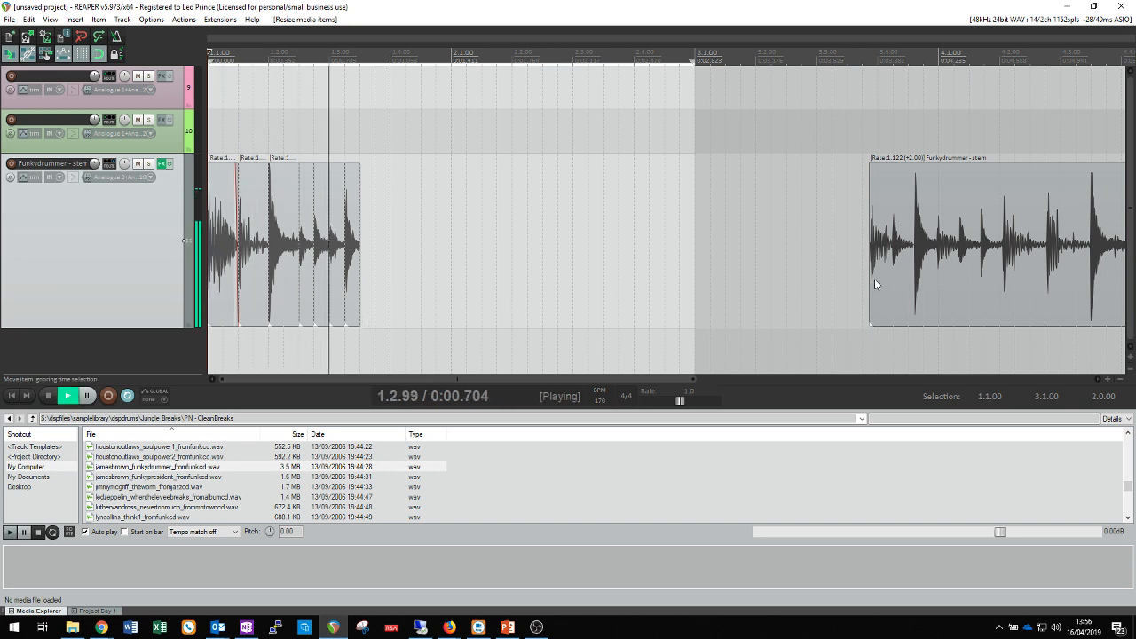
{"action": "key", "text": "space"}
{"action": "left_click_drag", "start_coordinate": [887, 266], "coordinate": [375, 311]}
{"action": "key", "text": "Home"}
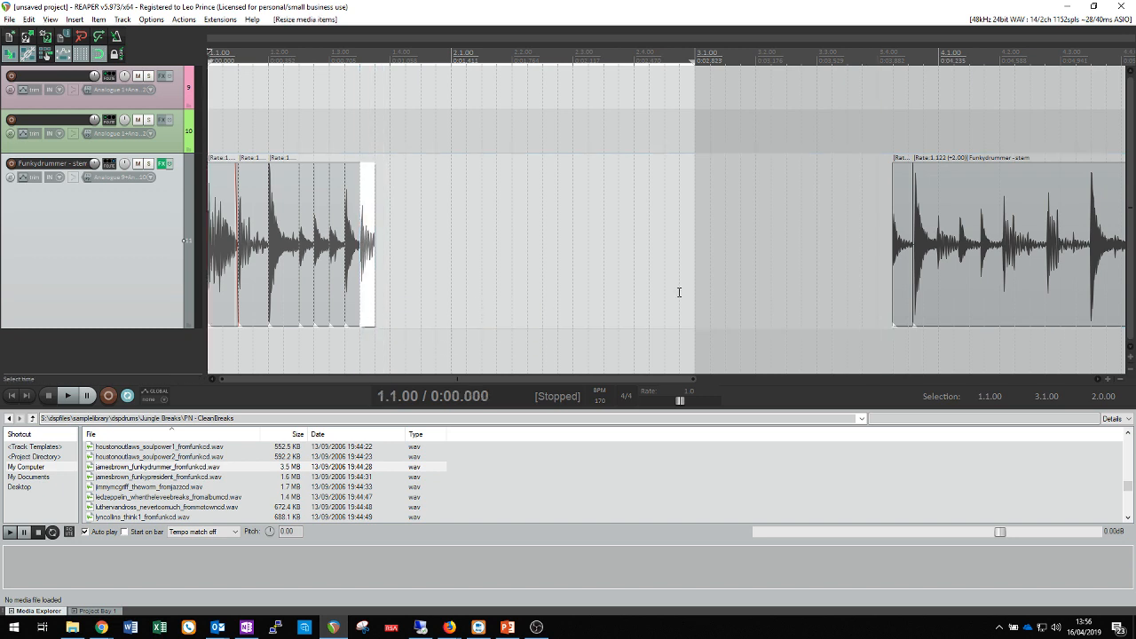
{"action": "key", "text": "space"}
{"action": "key", "text": "space"}
Step: Place the next slice at 1.3.75, trim it to end at 1.4.00, and play the pattern
{"action": "left_click_drag", "start_coordinate": [899, 300], "coordinate": [391, 318]}
{"action": "key", "text": "space"}
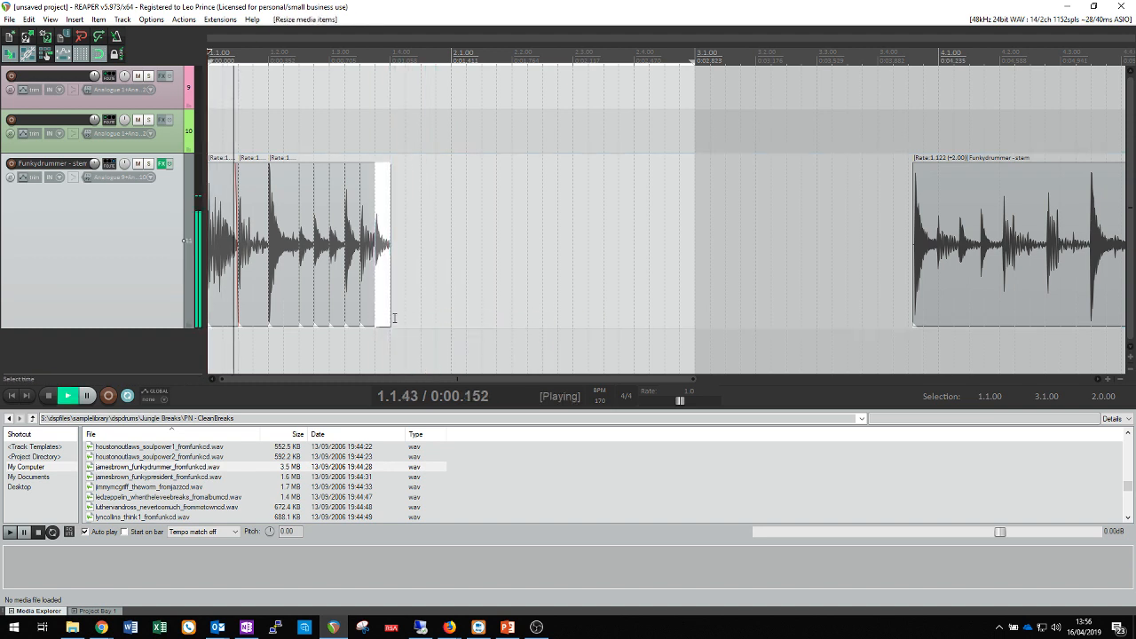
{"action": "key", "text": "space"}
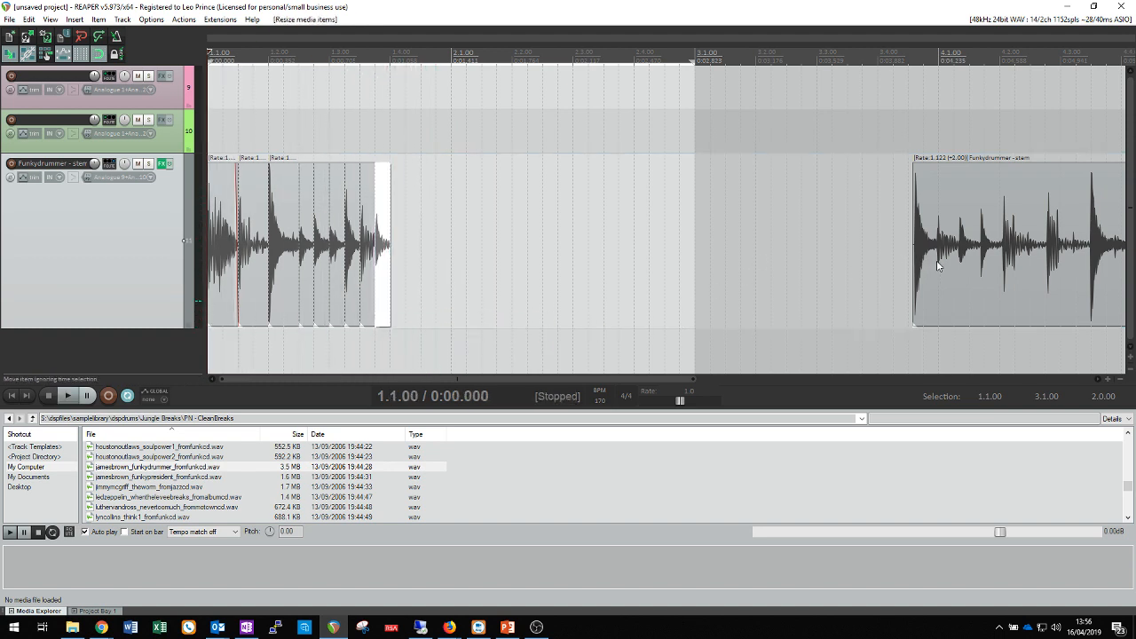
Step: Move the next slice to 1.4.00, play the sequence from the start, and shorten the slice's end slightly
{"action": "left_click_drag", "start_coordinate": [930, 266], "coordinate": [396, 314]}
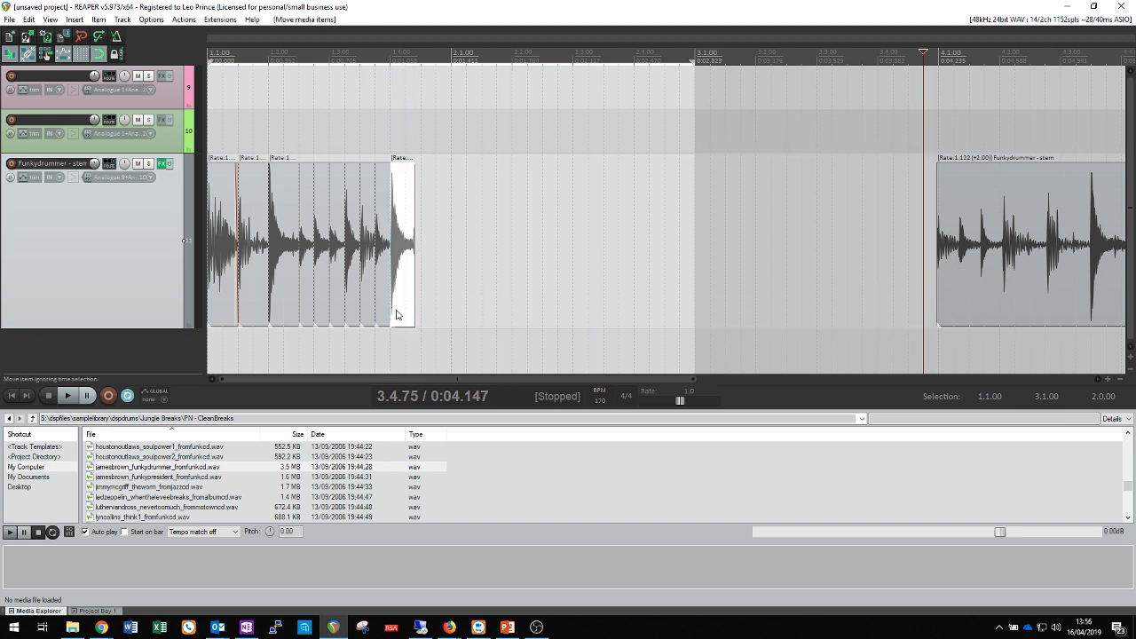
{"action": "key", "text": "Home"}
{"action": "key", "text": "space"}
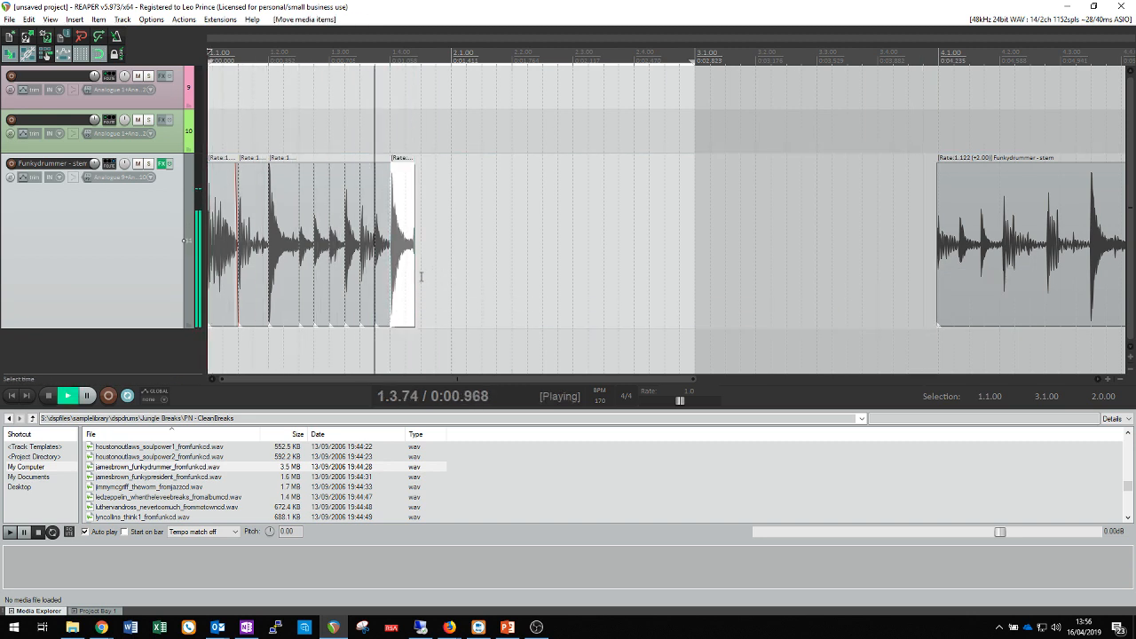
{"action": "key", "text": "space"}
{"action": "left_click_drag", "start_coordinate": [414, 279], "coordinate": [412, 278]}
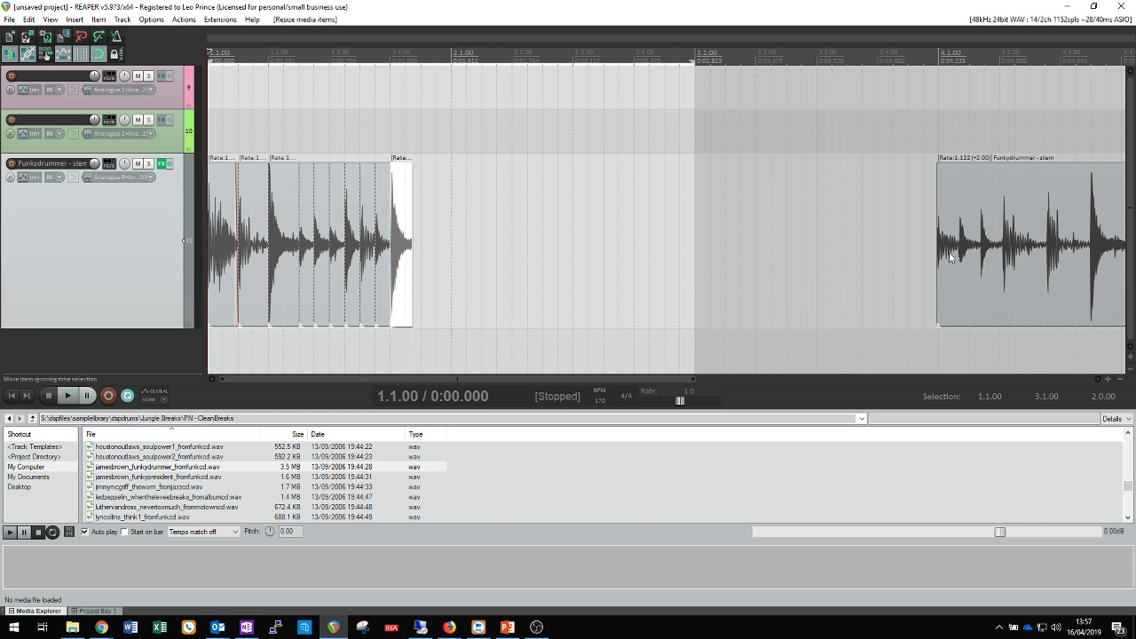
Step: Trim the 1.4.00 slice to end at 1.4.25, place the next slice there trimmed to 1.4.50, and audition the pattern
{"action": "left_click_drag", "start_coordinate": [949, 273], "coordinate": [426, 304]}
{"action": "key", "text": "space"}
{"action": "scroll", "coordinate": [436, 290], "scroll_direction": "up", "scroll_amount": 3}
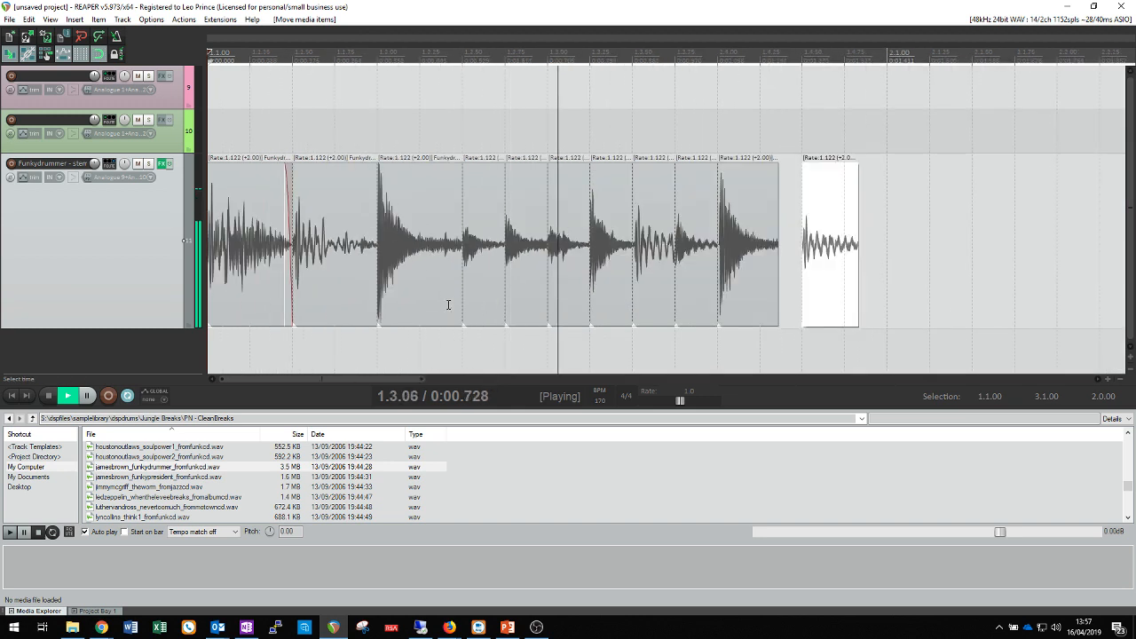
{"action": "key", "text": "space"}
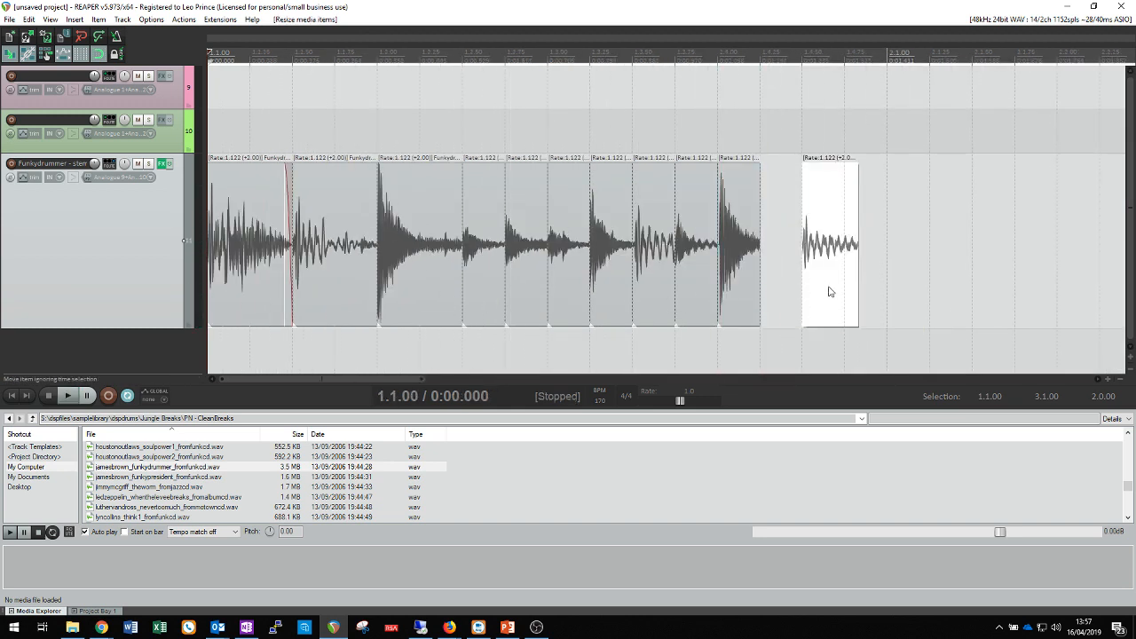
{"action": "left_click_drag", "start_coordinate": [829, 292], "coordinate": [791, 292]}
{"action": "key", "text": "space"}
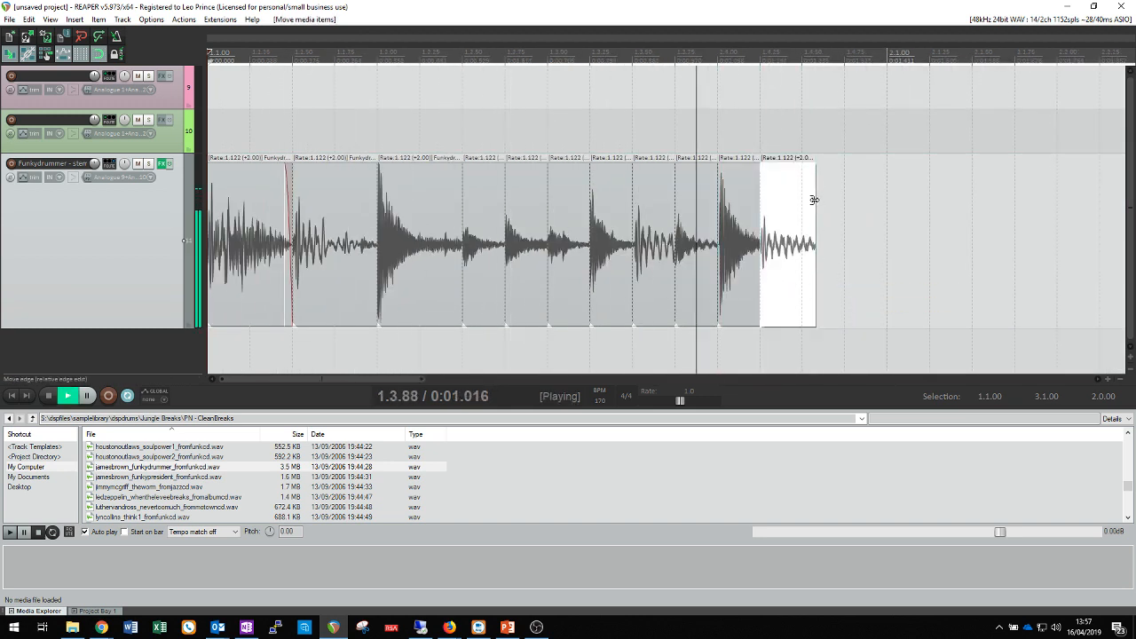
{"action": "left_click_drag", "start_coordinate": [814, 198], "coordinate": [800, 203]}
{"action": "scroll", "coordinate": [787, 227], "scroll_direction": "down", "scroll_amount": 3}
{"action": "key", "text": "space"}
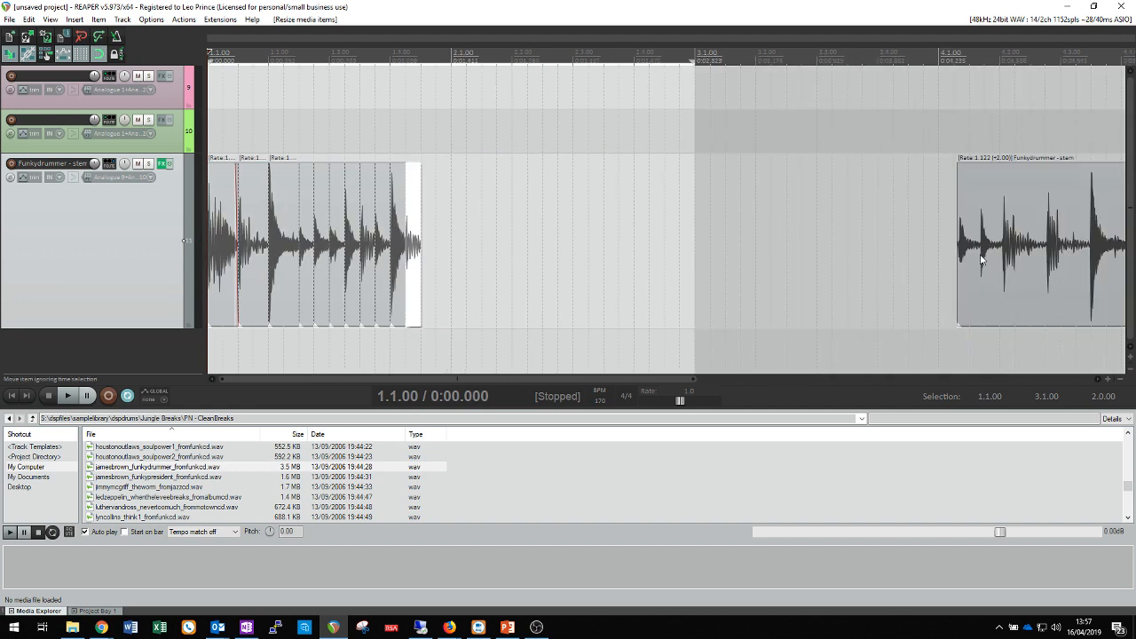
Step: Split off the next two hits, place them at 1.4.50 and 1.4.75 trimmed to a quarter beat, and audition the pattern
{"action": "key", "text": "s"}
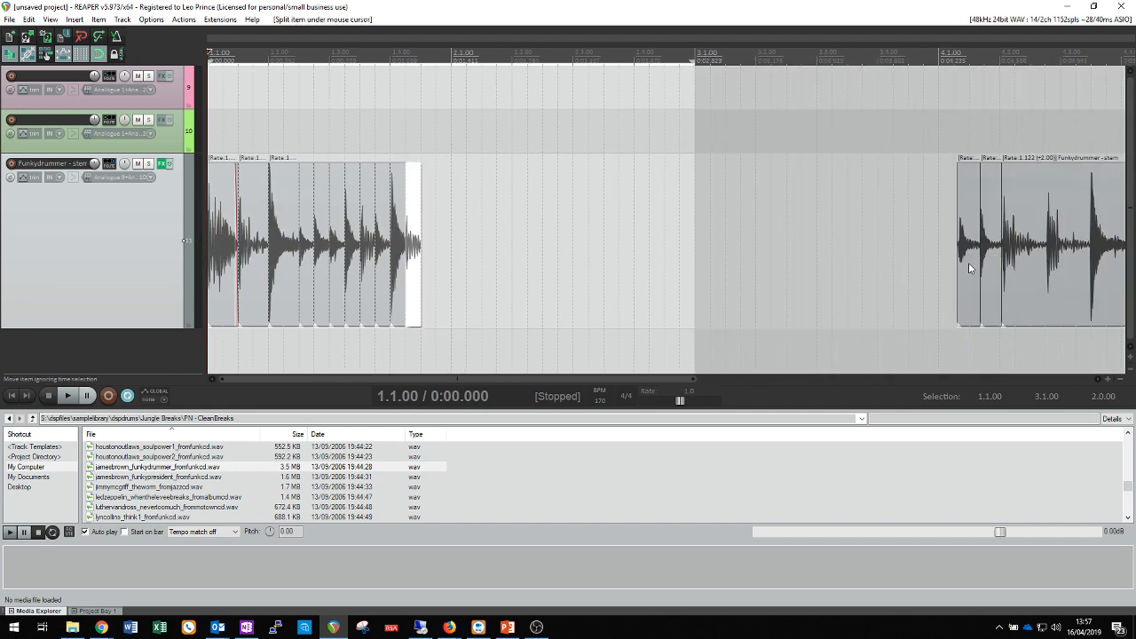
{"action": "left_click", "coordinate": [968, 268]}
{"action": "left_click_drag", "start_coordinate": [966, 269], "coordinate": [424, 285]}
{"action": "left_click_drag", "start_coordinate": [427, 287], "coordinate": [434, 296]}
{"action": "key", "text": "w"}
{"action": "key", "text": "space"}
{"action": "key", "text": "space"}
{"action": "left_click_drag", "start_coordinate": [990, 295], "coordinate": [436, 306]}
{"action": "scroll", "coordinate": [434, 302], "scroll_direction": "up", "scroll_amount": 4}
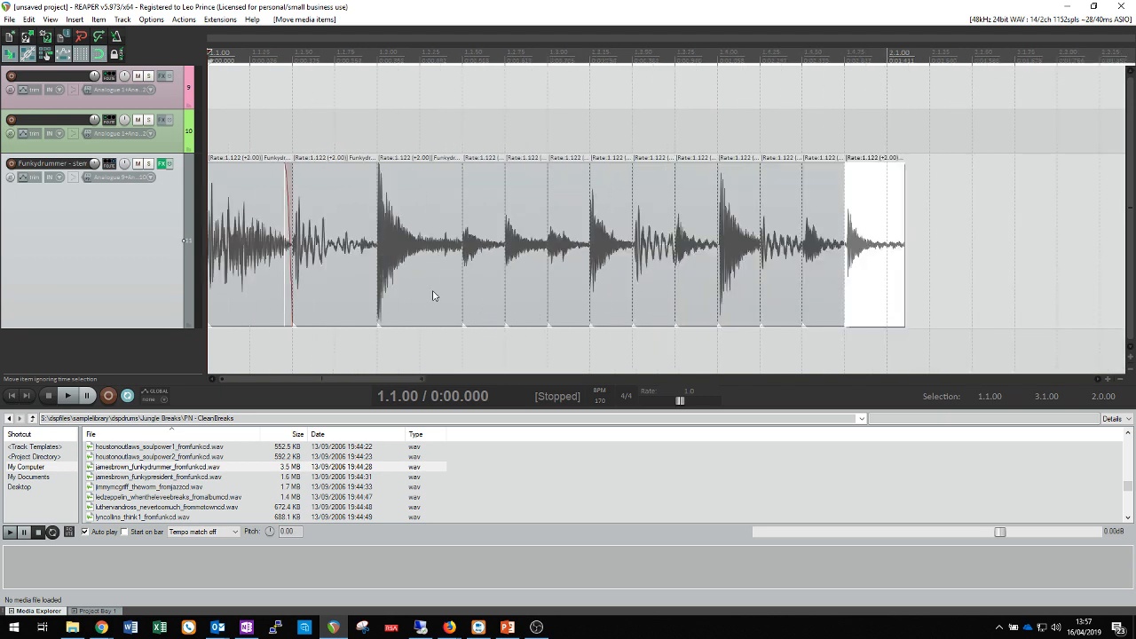
{"action": "left_click_drag", "start_coordinate": [886, 246], "coordinate": [691, 276]}
Step: Set the time selection to run from 1.1.00 to 2.1.00 and play the one-bar loop
{"action": "scroll", "coordinate": [899, 269], "scroll_direction": "down", "scroll_amount": 2}
{"action": "left_click_drag", "start_coordinate": [691, 61], "coordinate": [5, 78]}
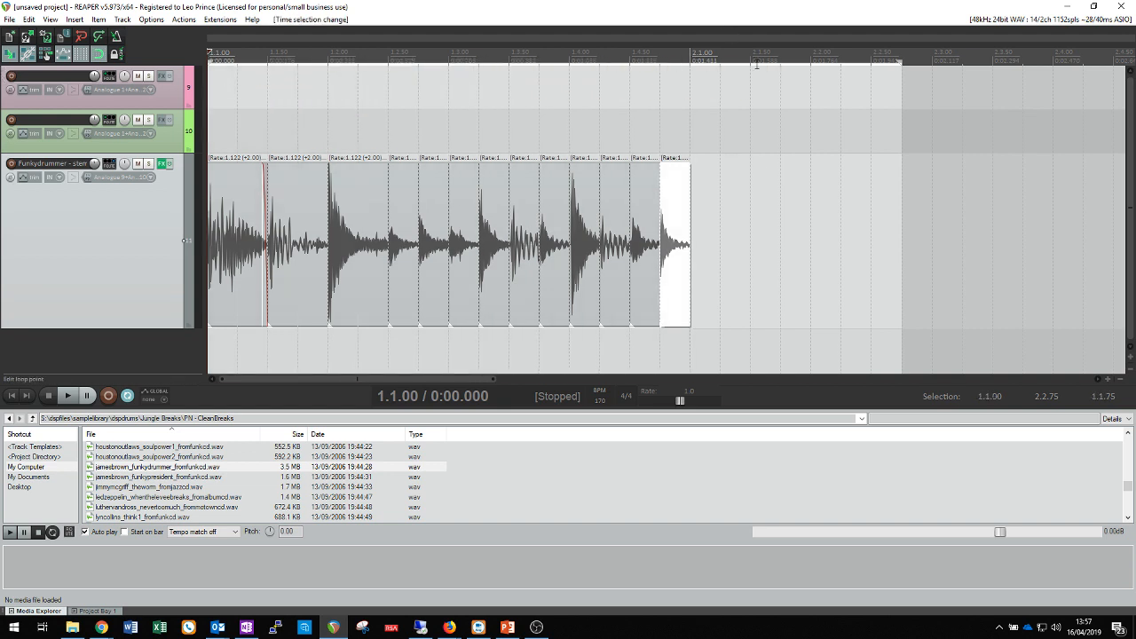
{"action": "left_click_drag", "start_coordinate": [899, 61], "coordinate": [691, 63]}
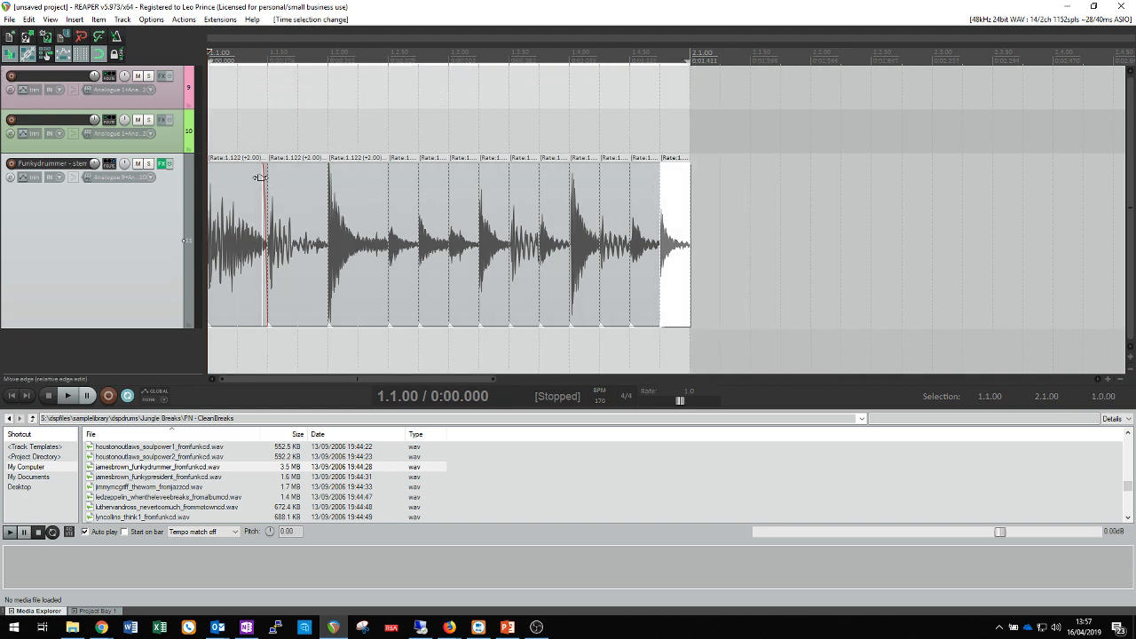
{"action": "key", "text": "space"}
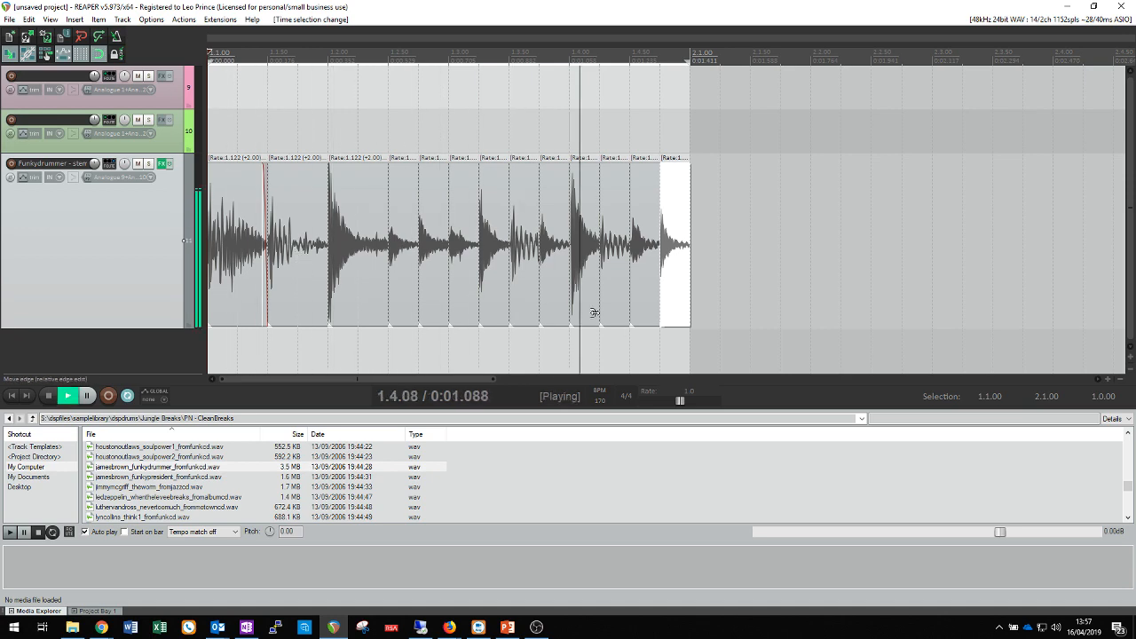
Step: Stop playback and move the remaining unsliced part of the loop to start at 2.1.00
{"action": "scroll", "coordinate": [592, 294], "scroll_direction": "down", "scroll_amount": 2}
{"action": "scroll", "coordinate": [592, 292], "scroll_direction": "down", "scroll_amount": 3}
{"action": "key", "text": "space"}
{"action": "left_click", "coordinate": [555, 259]}
{"action": "key", "text": "space"}
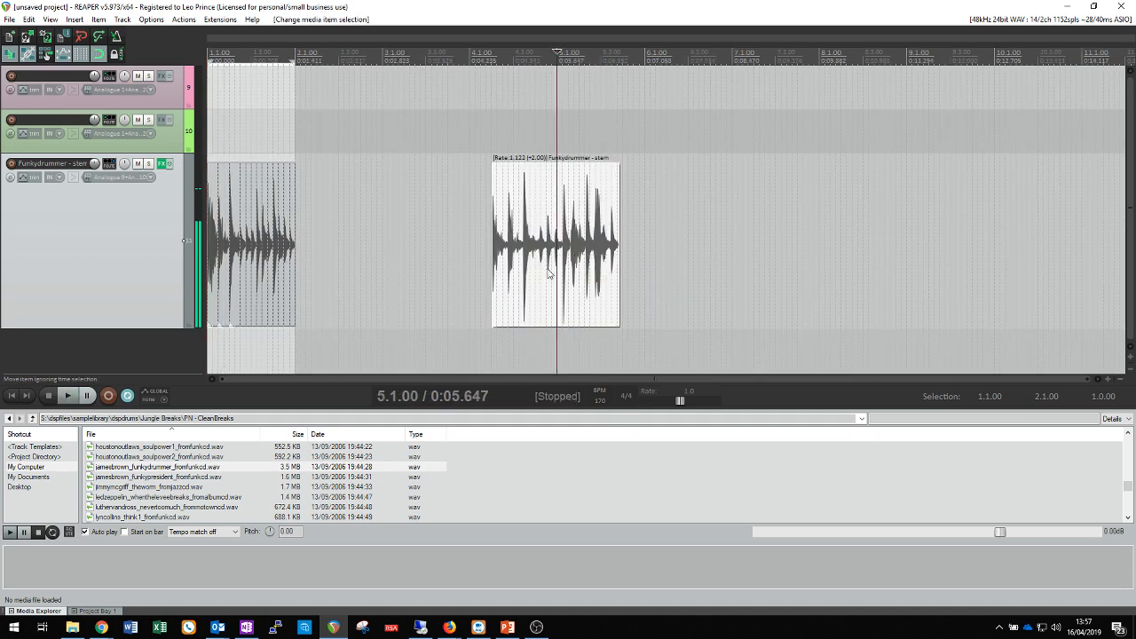
{"action": "left_click_drag", "start_coordinate": [547, 272], "coordinate": [353, 283]}
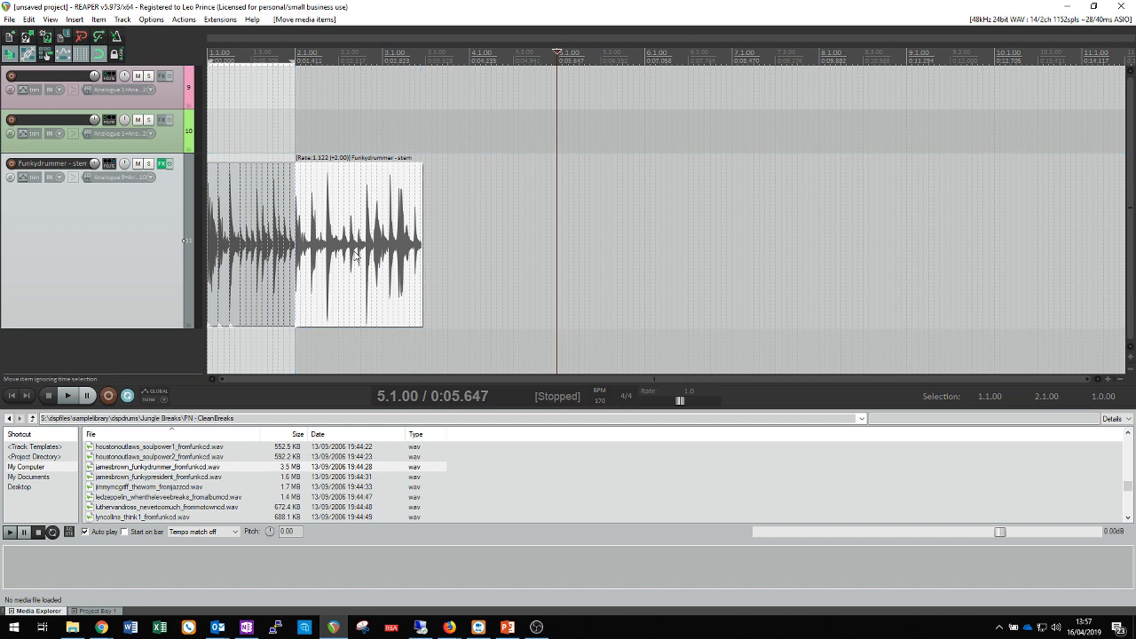
Step: Split the remainder just before its second hit and move the part after the split to 2.1.75
{"action": "scroll", "coordinate": [351, 244], "scroll_direction": "up", "scroll_amount": 5}
{"action": "left_click_drag", "start_coordinate": [763, 378], "coordinate": [332, 378]}
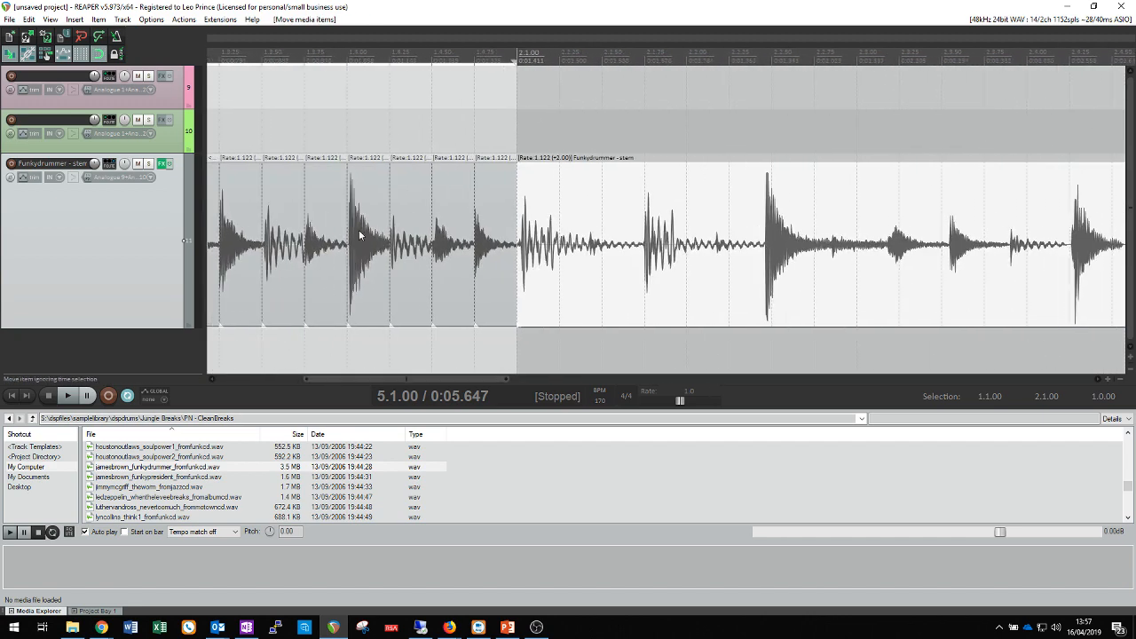
{"action": "scroll", "coordinate": [370, 269], "scroll_direction": "up", "scroll_amount": 2}
{"action": "left_click_drag", "start_coordinate": [843, 379], "coordinate": [385, 376]}
{"action": "left_click_drag", "start_coordinate": [456, 251], "coordinate": [457, 254]}
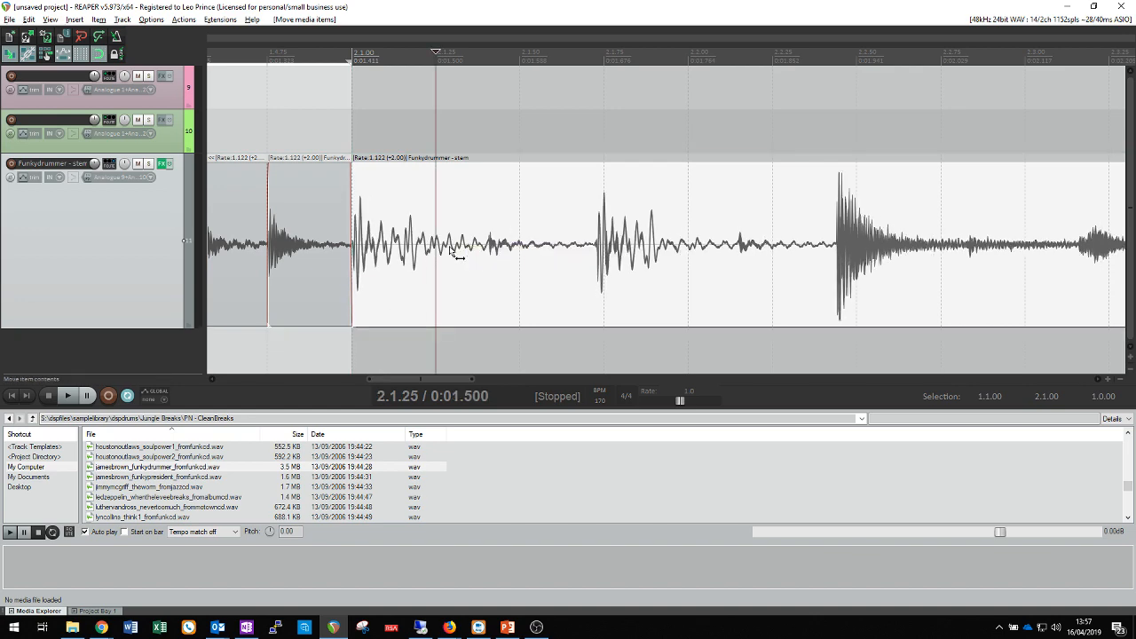
{"action": "key", "text": "s"}
{"action": "left_click_drag", "start_coordinate": [614, 265], "coordinate": [657, 264]}
{"action": "scroll", "coordinate": [590, 300], "scroll_direction": "down", "scroll_amount": 3}
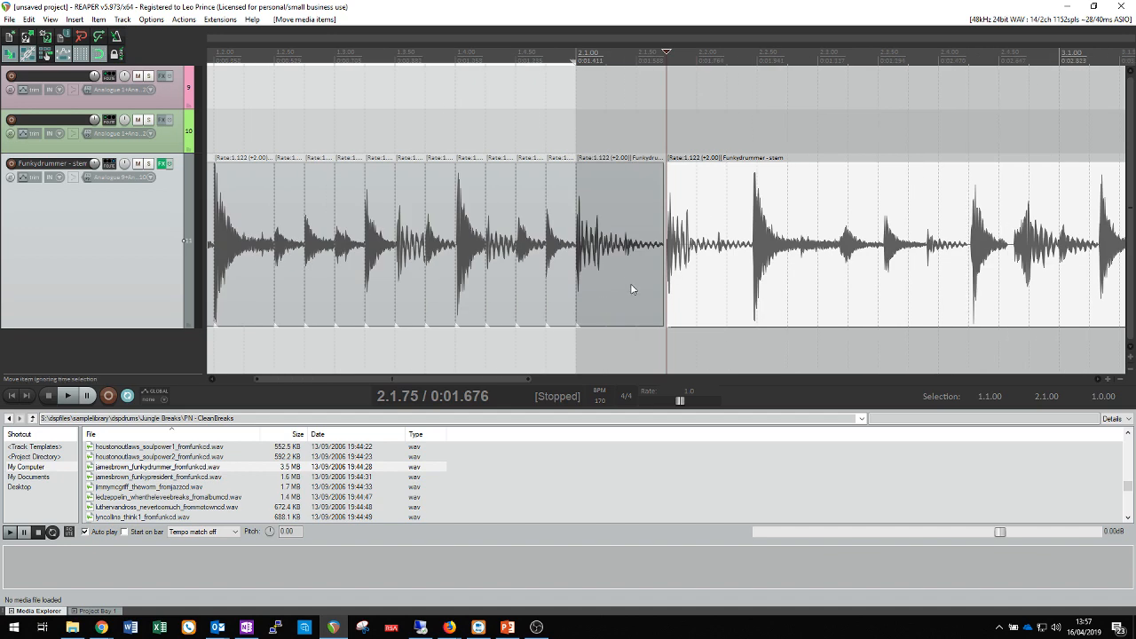
Step: Split the 2.1.00 slice at its soft second hit, place that piece at 2.1.25, and trim both pieces to a quarter beat
{"action": "key", "text": "s"}
{"action": "left_click", "coordinate": [635, 264]}
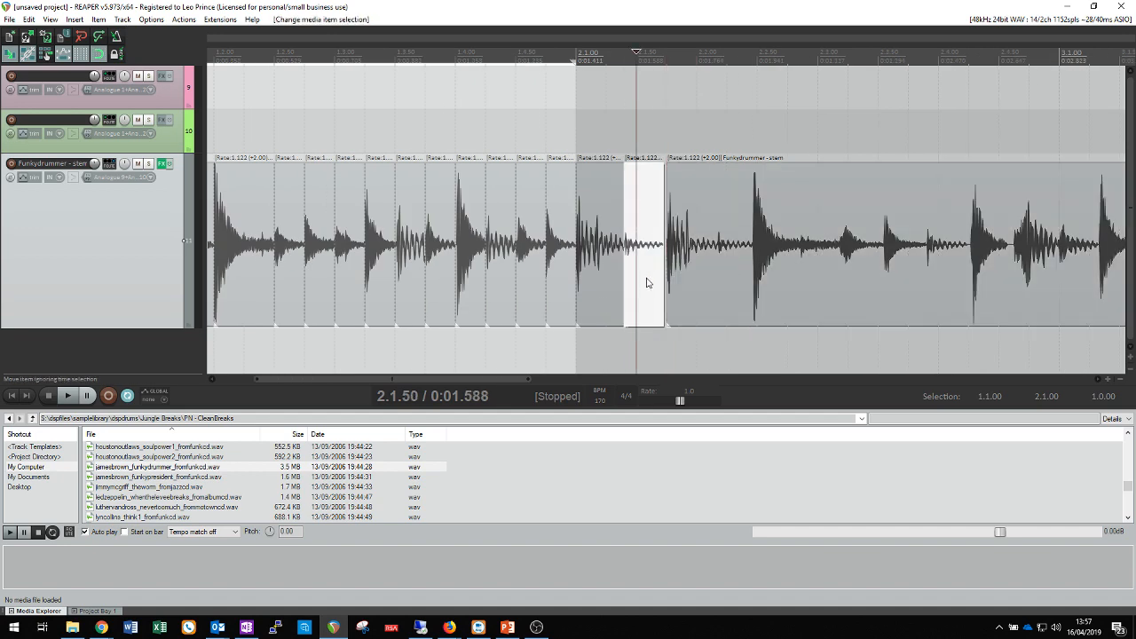
{"action": "left_click_drag", "start_coordinate": [646, 281], "coordinate": [658, 280]}
{"action": "mouse_move", "coordinate": [617, 311]}
{"action": "left_mouse_down"}
{"action": "mouse_move", "coordinate": [606, 313]}
{"action": "mouse_move", "coordinate": [635, 309]}
{"action": "left_mouse_up"}
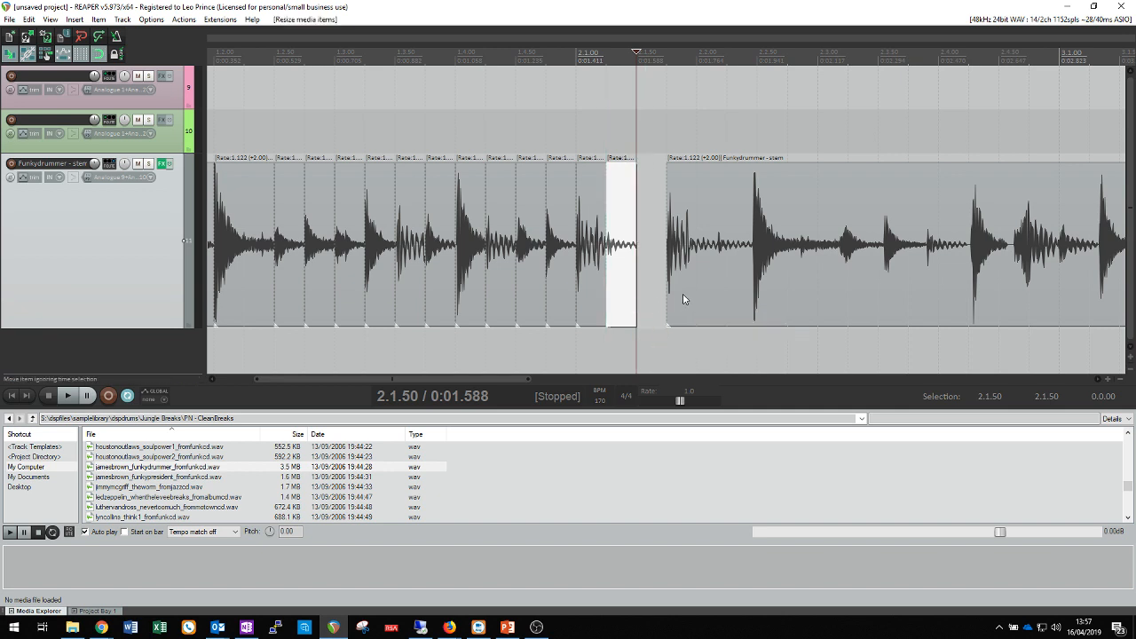
Step: Split off the next two hits, place them at 2.1.50 and 2.1.75 trimmed to a quarter beat, and play from the start
{"action": "key", "text": "s"}
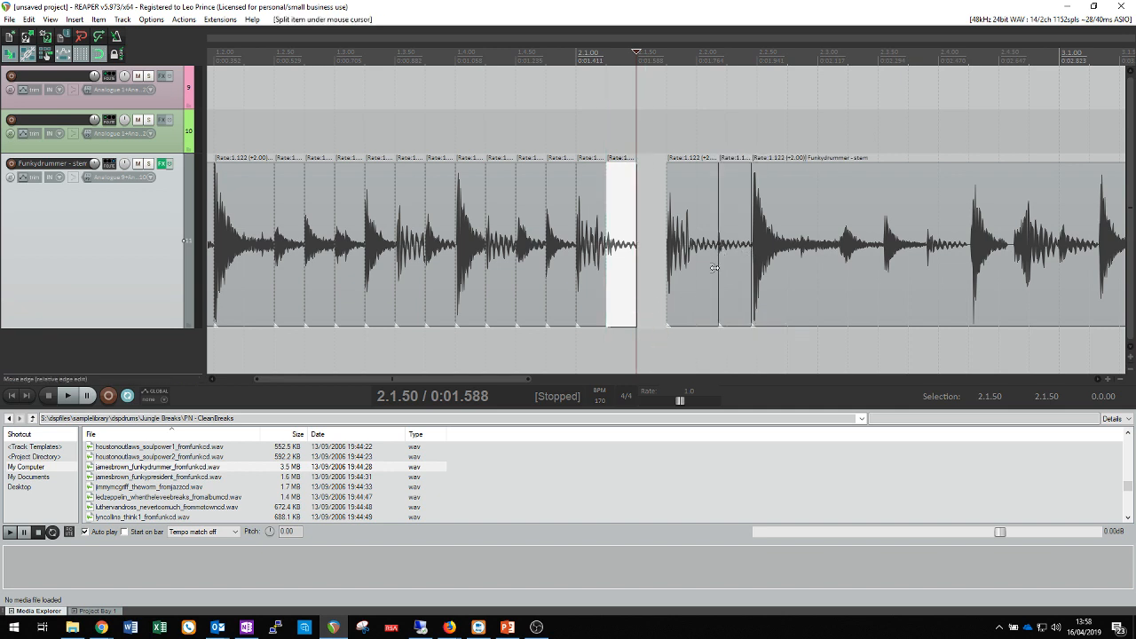
{"action": "left_click", "coordinate": [715, 267]}
{"action": "left_click_drag", "start_coordinate": [714, 267], "coordinate": [694, 301]}
{"action": "key", "text": "Home"}
{"action": "key", "text": "space"}
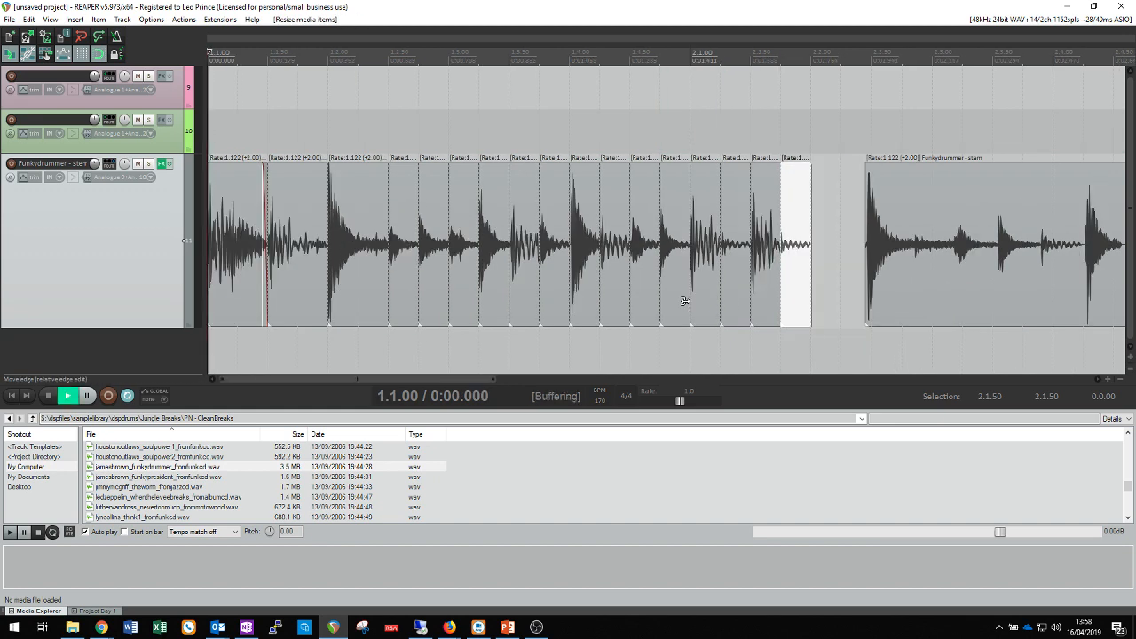
{"action": "key", "text": "space"}
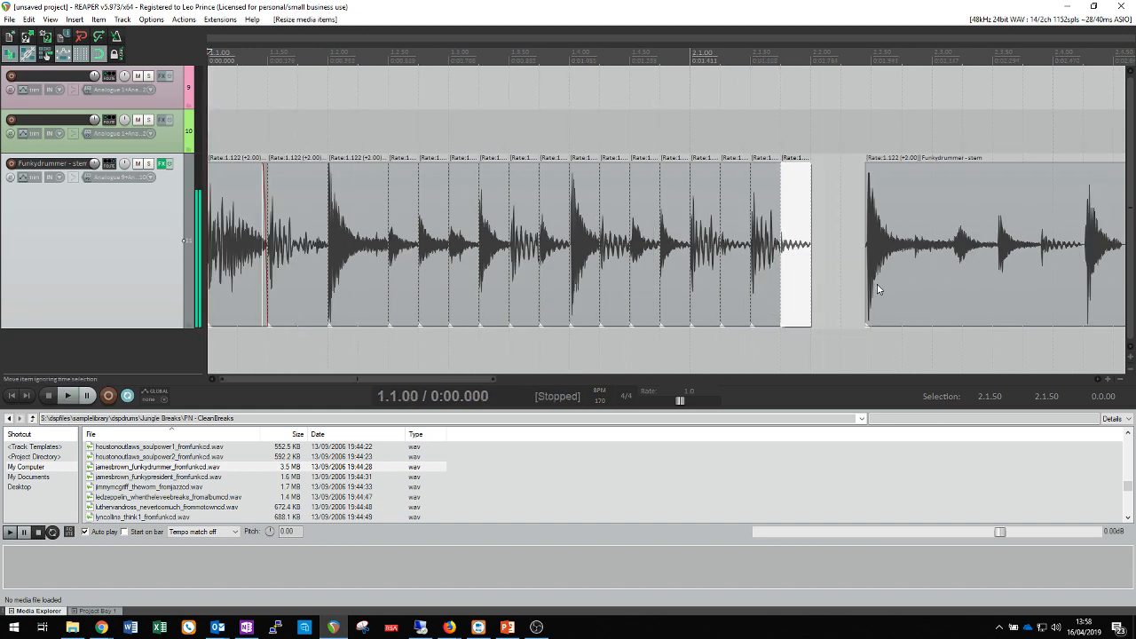
Step: Examine the first slices of the sequence up close and play them briefly from the start
{"action": "scroll", "coordinate": [874, 266], "scroll_direction": "up", "scroll_amount": 3}
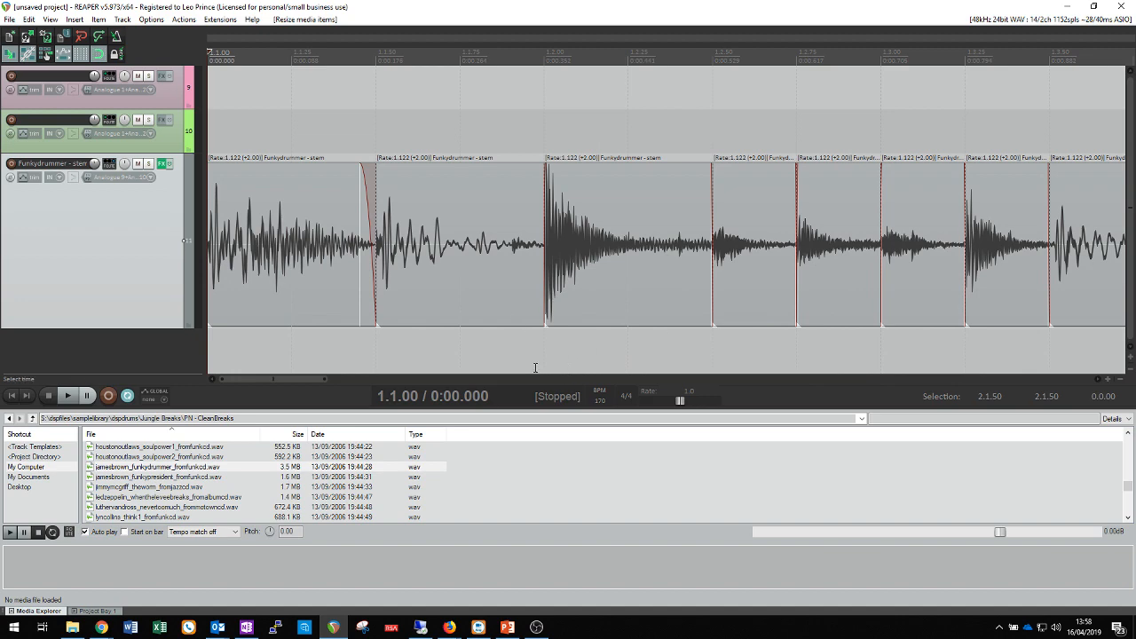
{"action": "left_click_drag", "start_coordinate": [318, 379], "coordinate": [354, 381]}
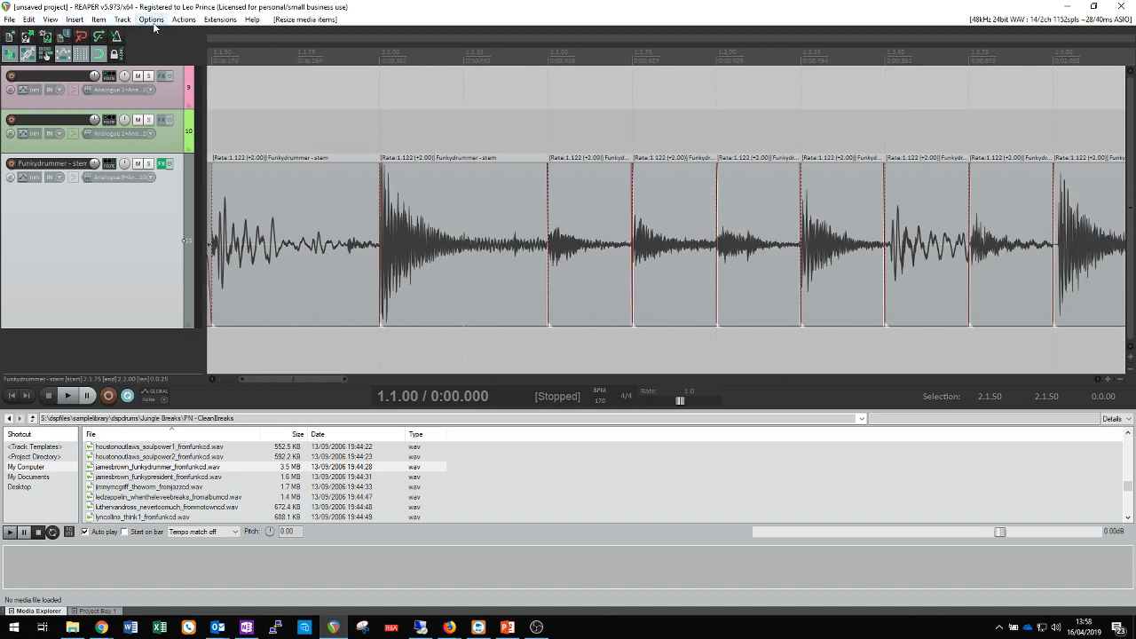
{"action": "key", "text": "space"}
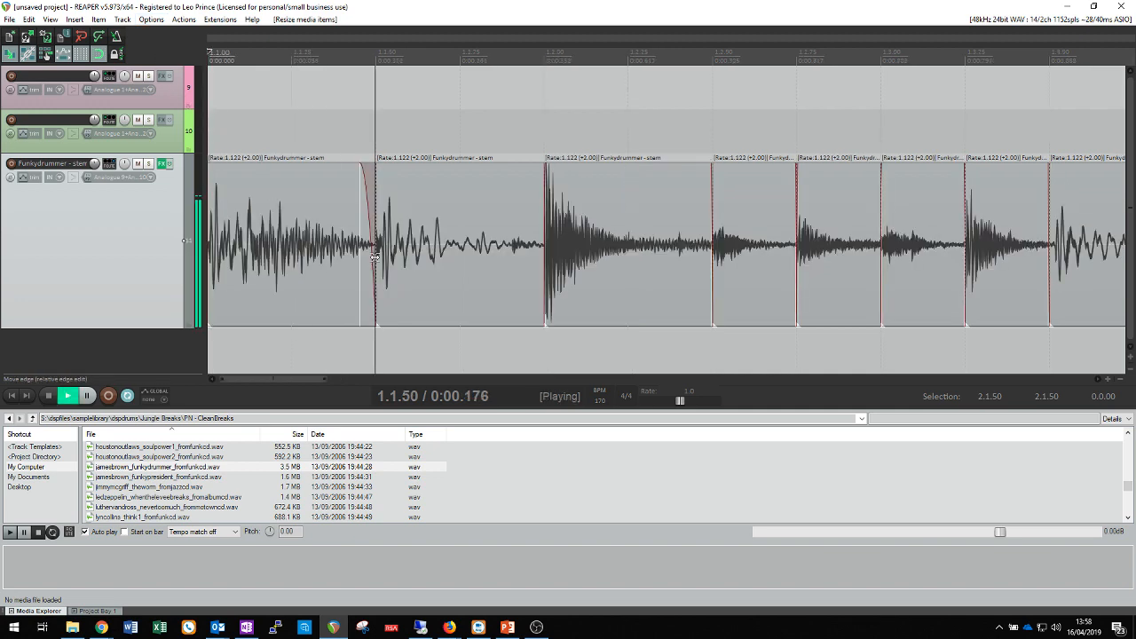
{"action": "key", "text": "space"}
{"action": "scroll", "coordinate": [381, 251], "scroll_direction": "down", "scroll_amount": 3}
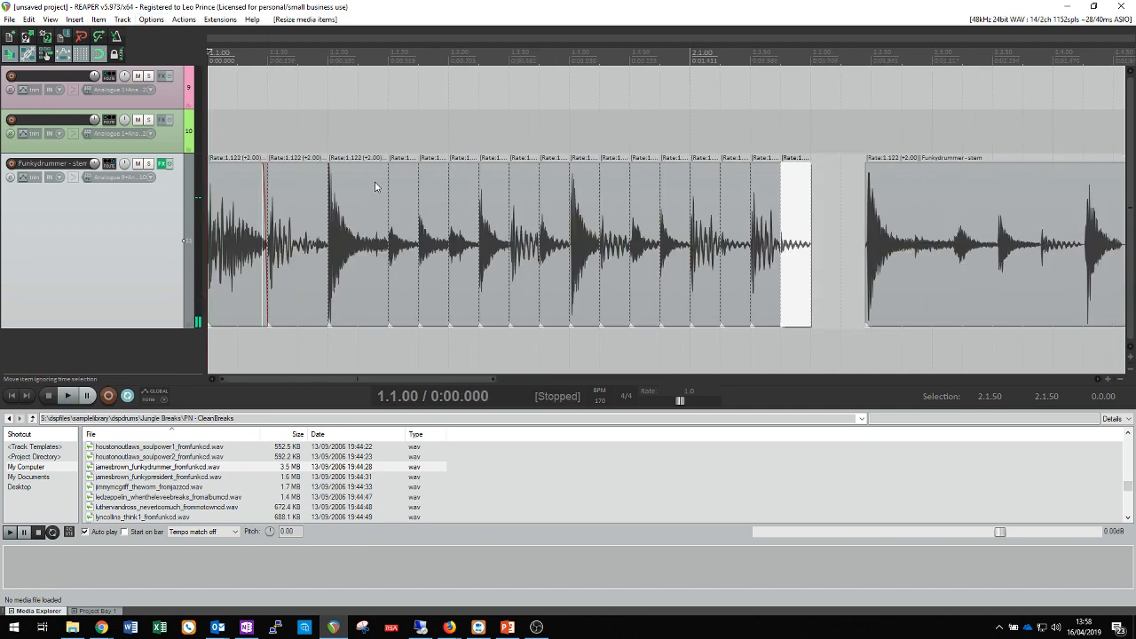
{"action": "scroll", "coordinate": [444, 220], "scroll_direction": "up", "scroll_amount": 4}
Step: Search the action list for "follow" and "cursor" and look through the matching actions
{"action": "left_click", "coordinate": [182, 19]}
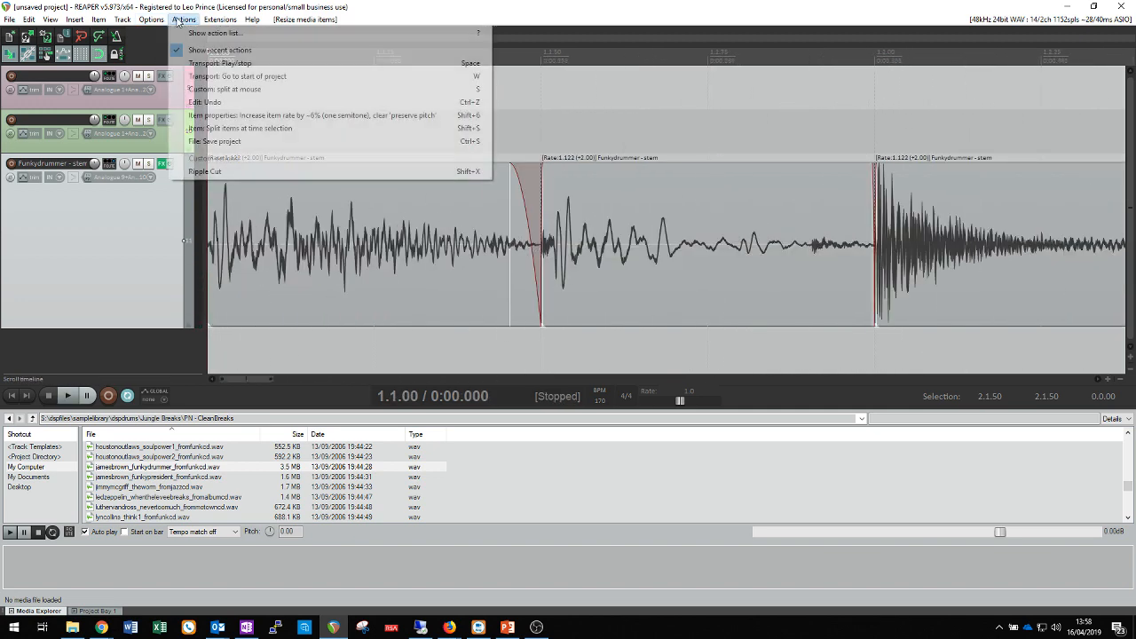
{"action": "left_click", "coordinate": [204, 40]}
{"action": "type", "text": "f"}
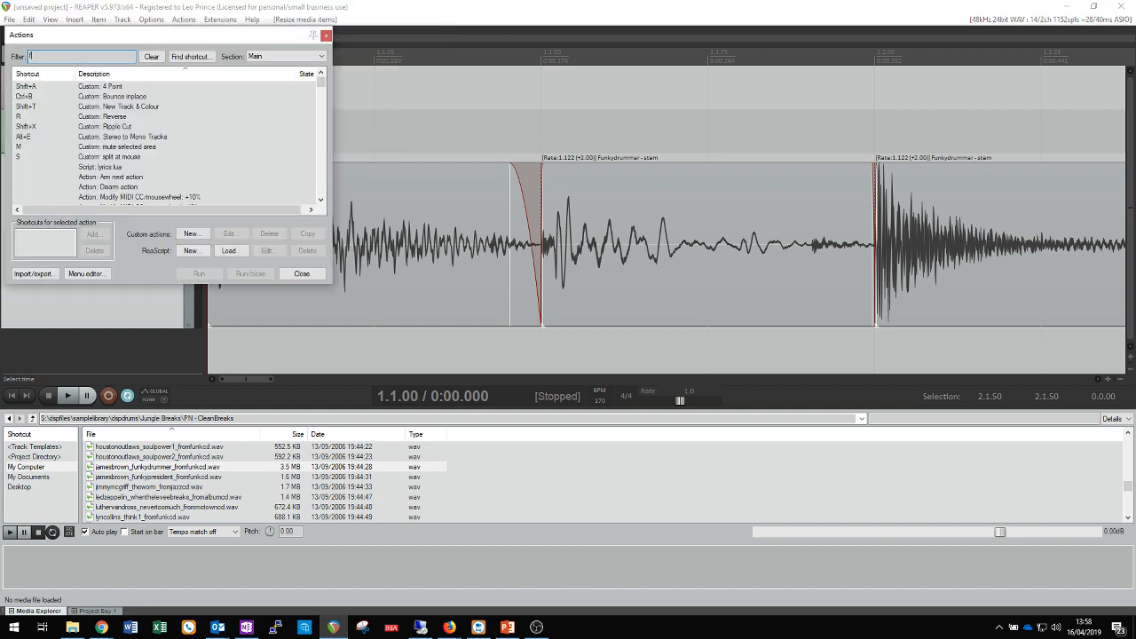
{"action": "type", "text": "ollow"}
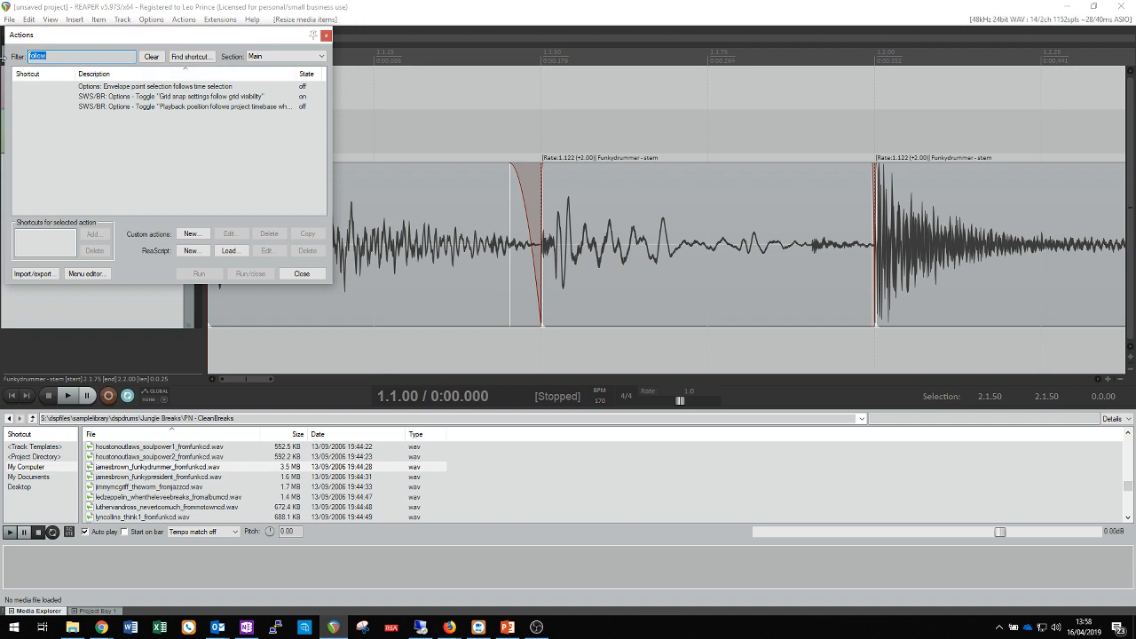
{"action": "type", "text": "cursor"}
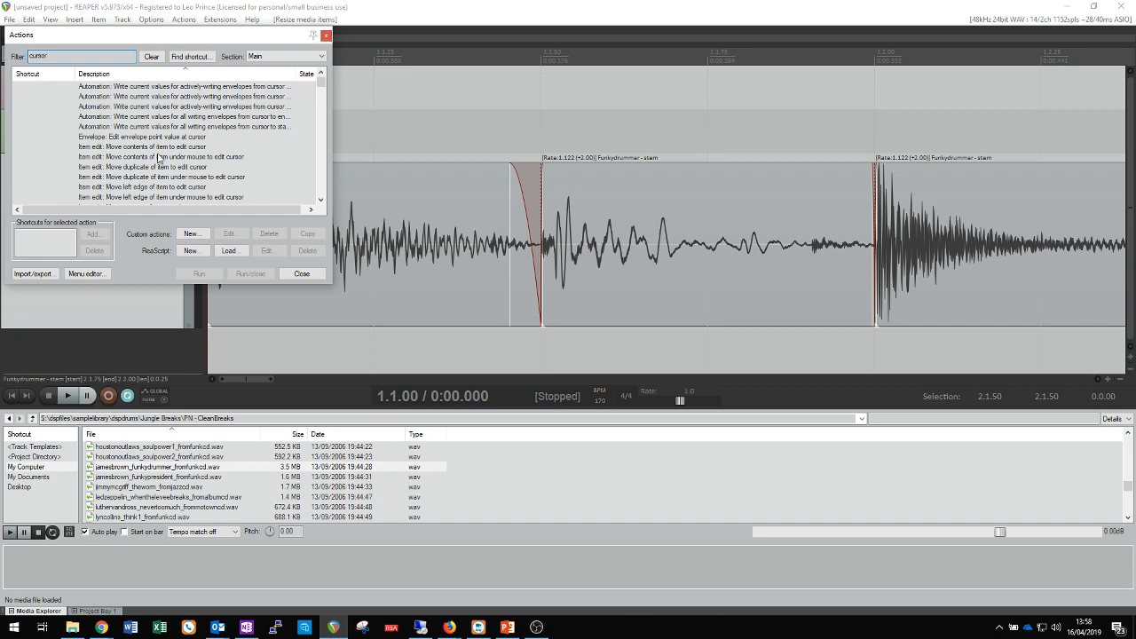
{"action": "scroll", "coordinate": [160, 158], "scroll_direction": "down", "scroll_amount": 6}
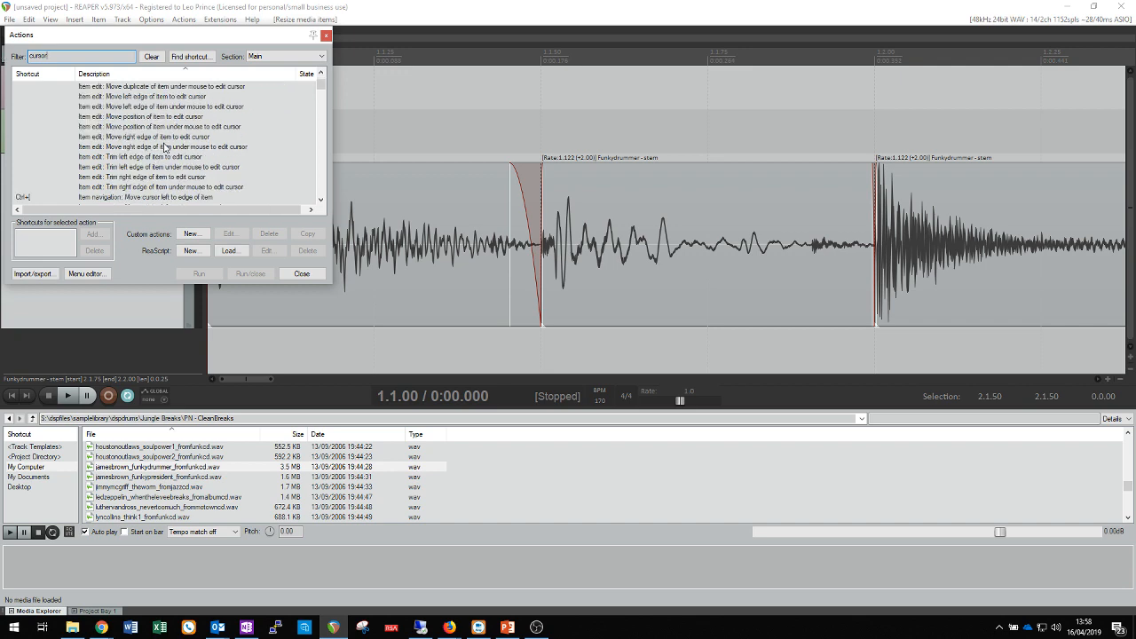
{"action": "scroll", "coordinate": [130, 152], "scroll_direction": "down", "scroll_amount": 6}
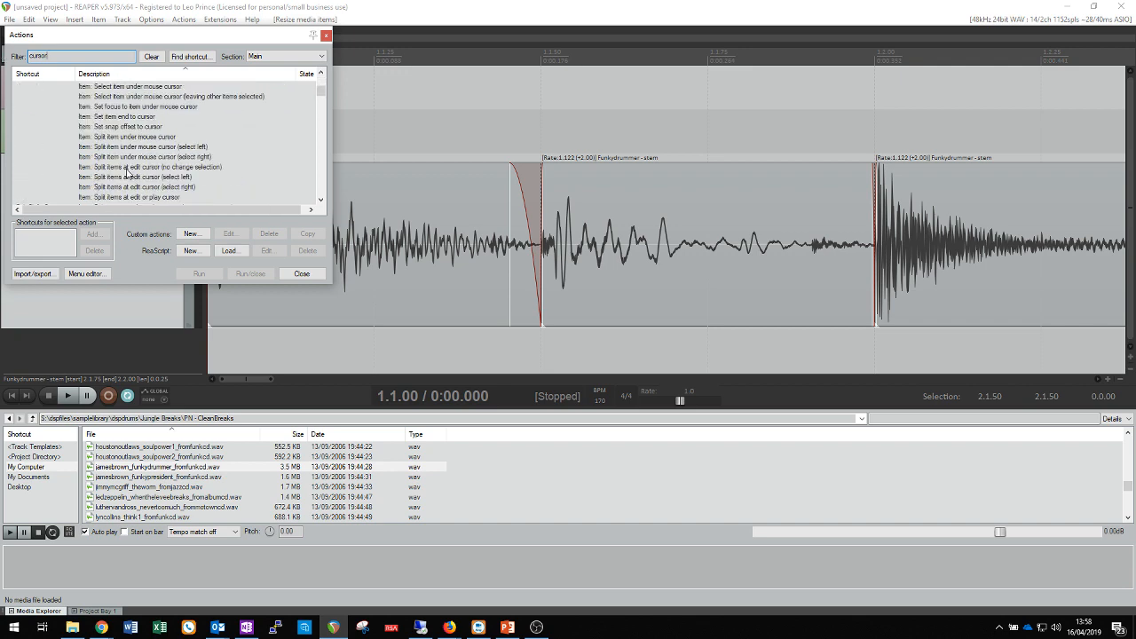
{"action": "scroll", "coordinate": [128, 173], "scroll_direction": "down", "scroll_amount": 6}
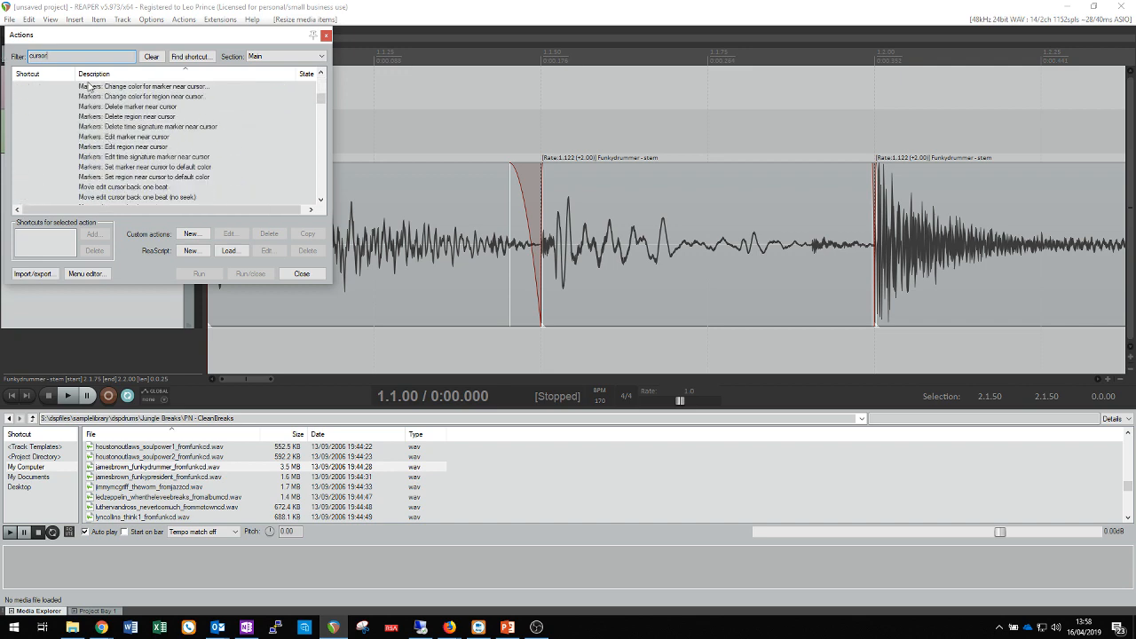
{"action": "scroll", "coordinate": [166, 160], "scroll_direction": "down", "scroll_amount": 9}
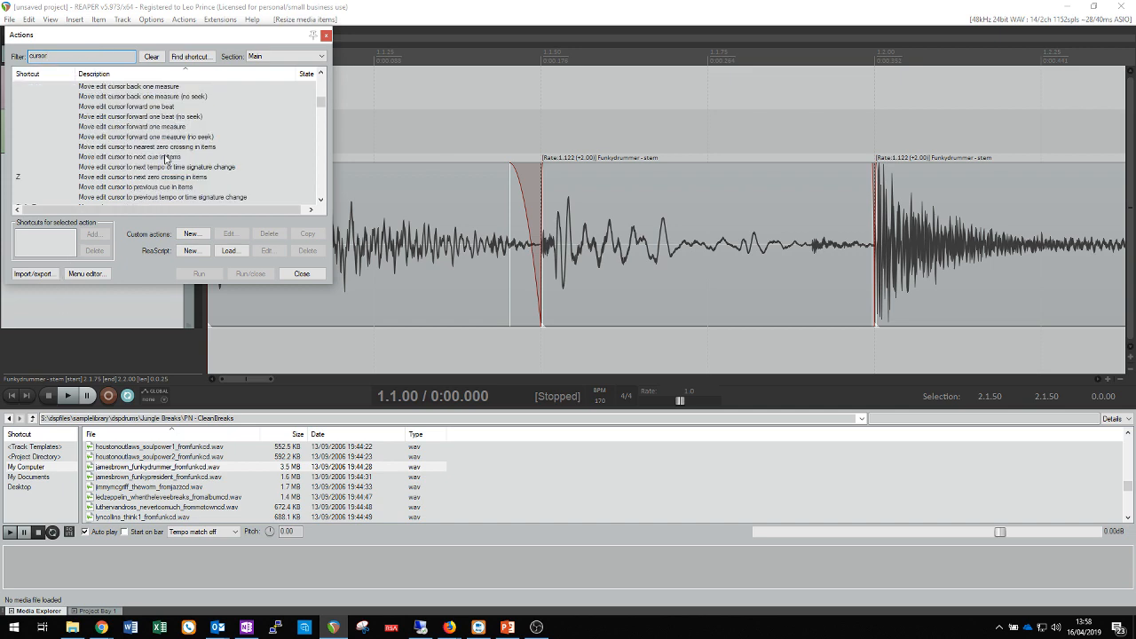
{"action": "scroll", "coordinate": [166, 160], "scroll_direction": "down", "scroll_amount": 10}
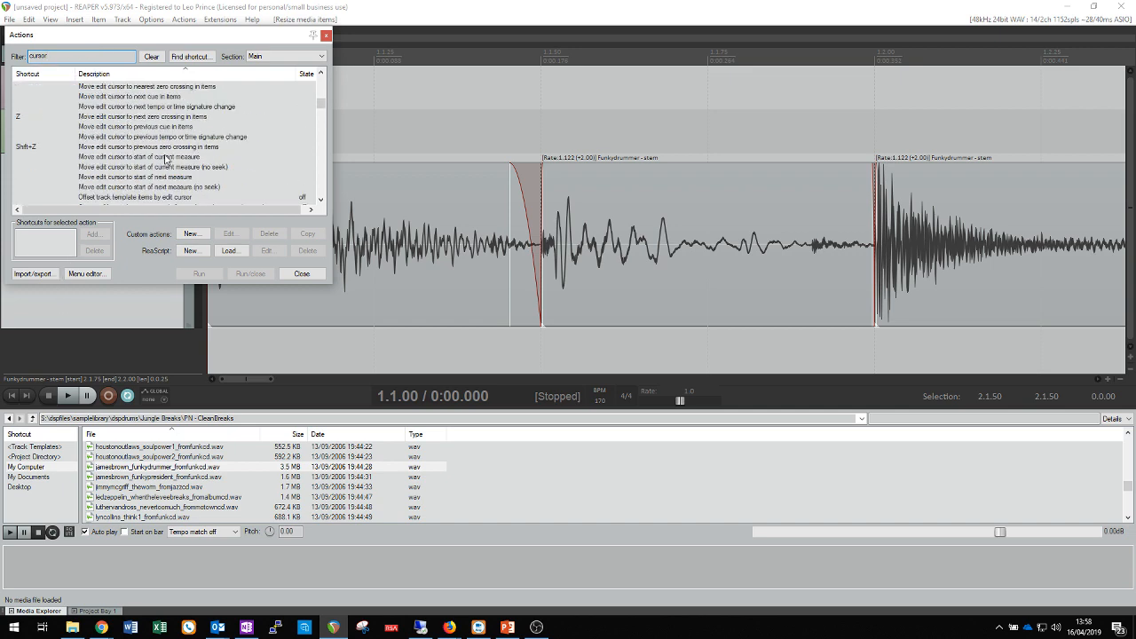
{"action": "scroll", "coordinate": [166, 160], "scroll_direction": "down", "scroll_amount": 10}
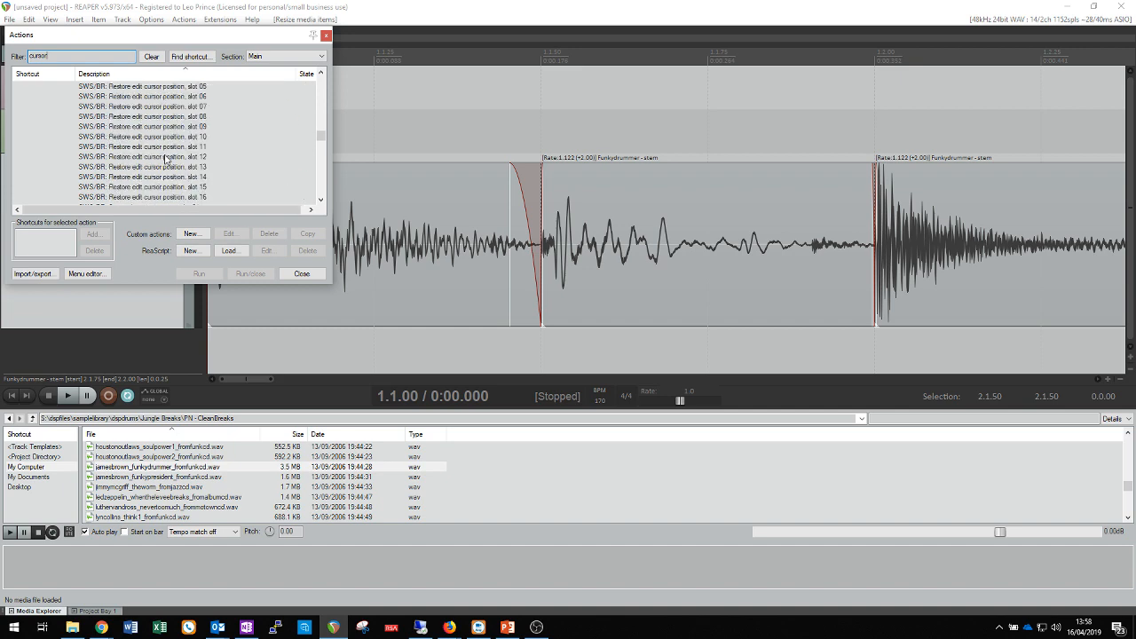
{"action": "scroll", "coordinate": [165, 160], "scroll_direction": "down", "scroll_amount": 10}
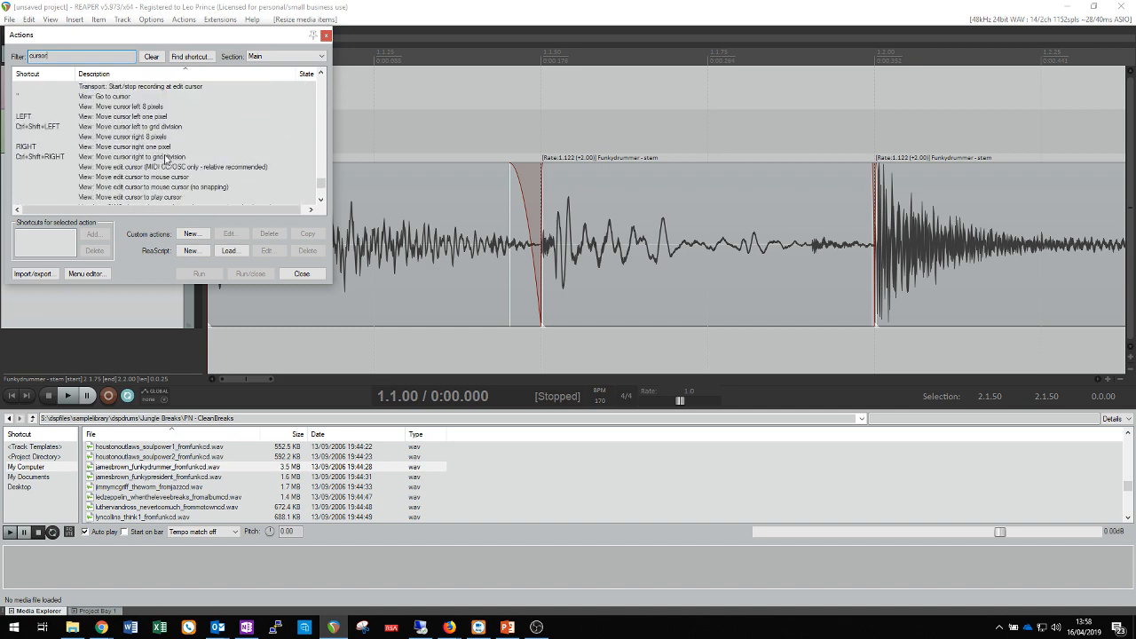
{"action": "scroll", "coordinate": [166, 160], "scroll_direction": "down", "scroll_amount": 5}
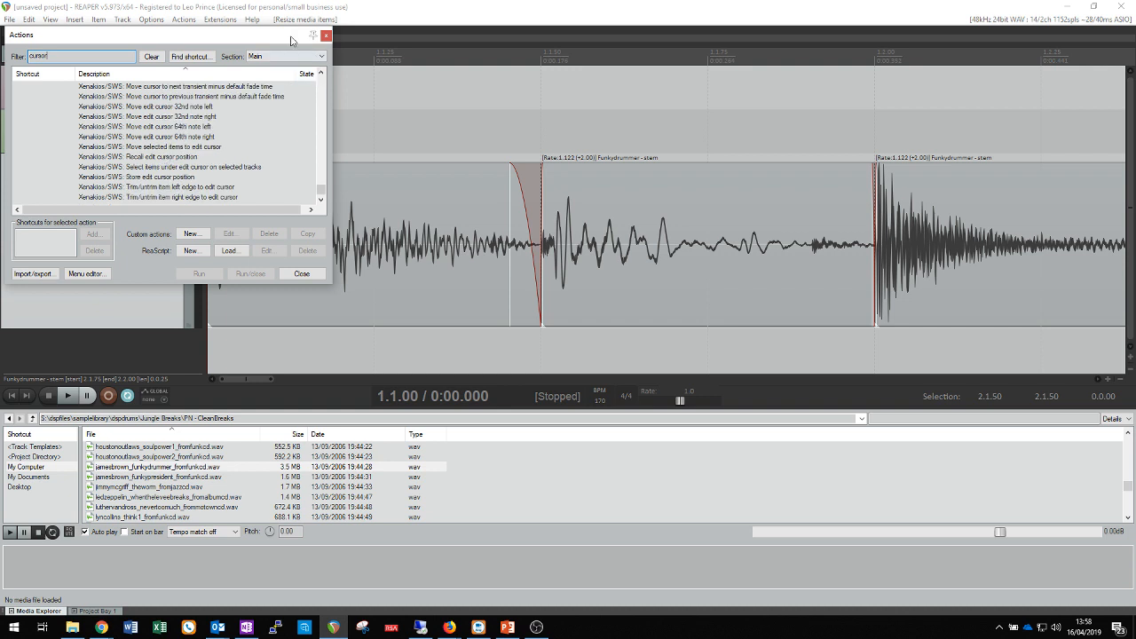
Step: Clear the action filter, look up the action assigned to the F shortcut, and browse the entries around it
{"action": "left_click", "coordinate": [150, 56]}
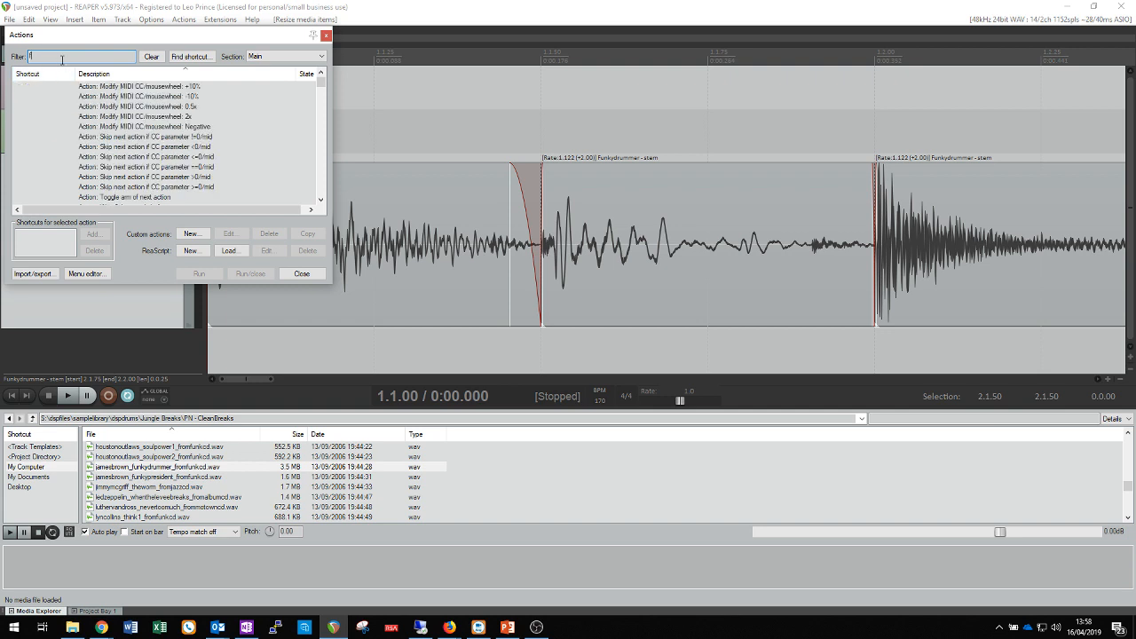
{"action": "key", "text": "BackSpace"}
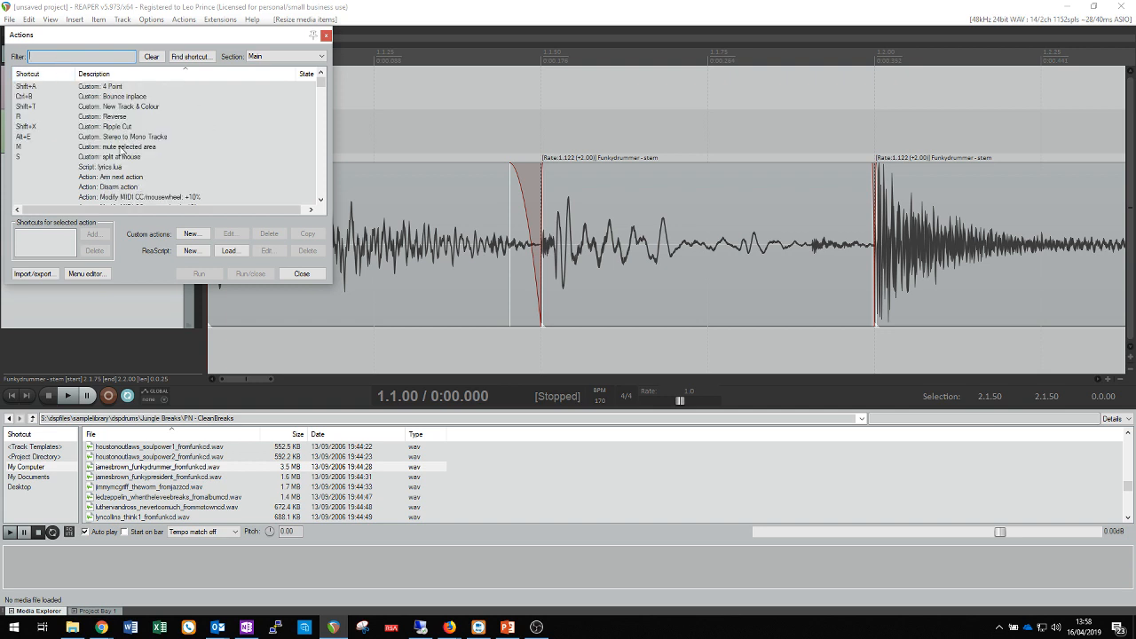
{"action": "left_click", "coordinate": [183, 57]}
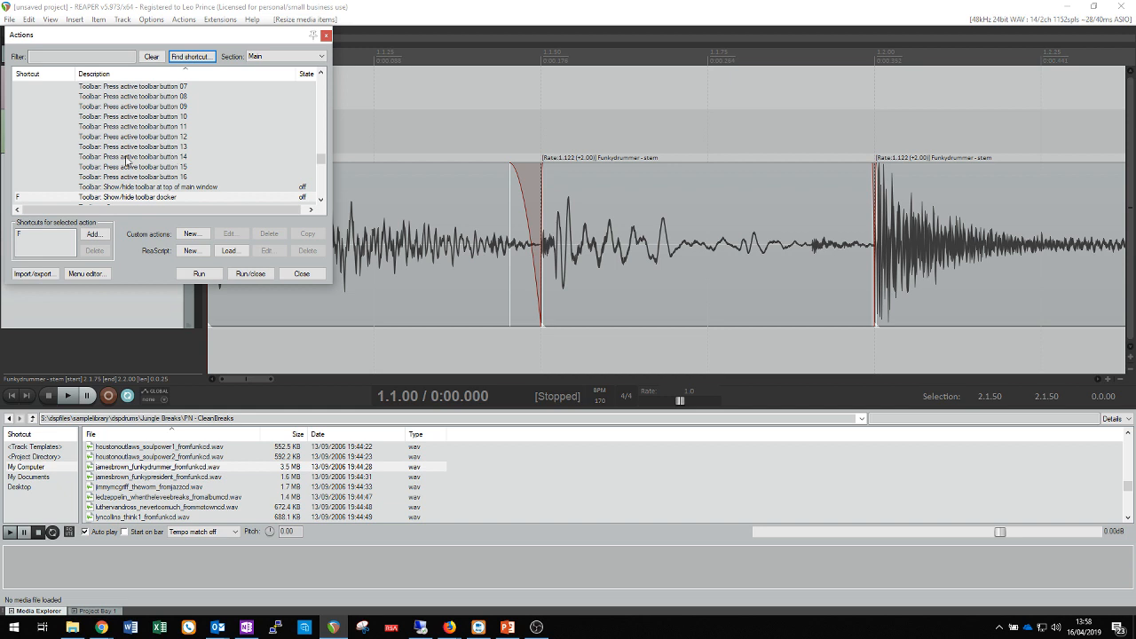
{"action": "scroll", "coordinate": [144, 182], "scroll_direction": "down", "scroll_amount": 10}
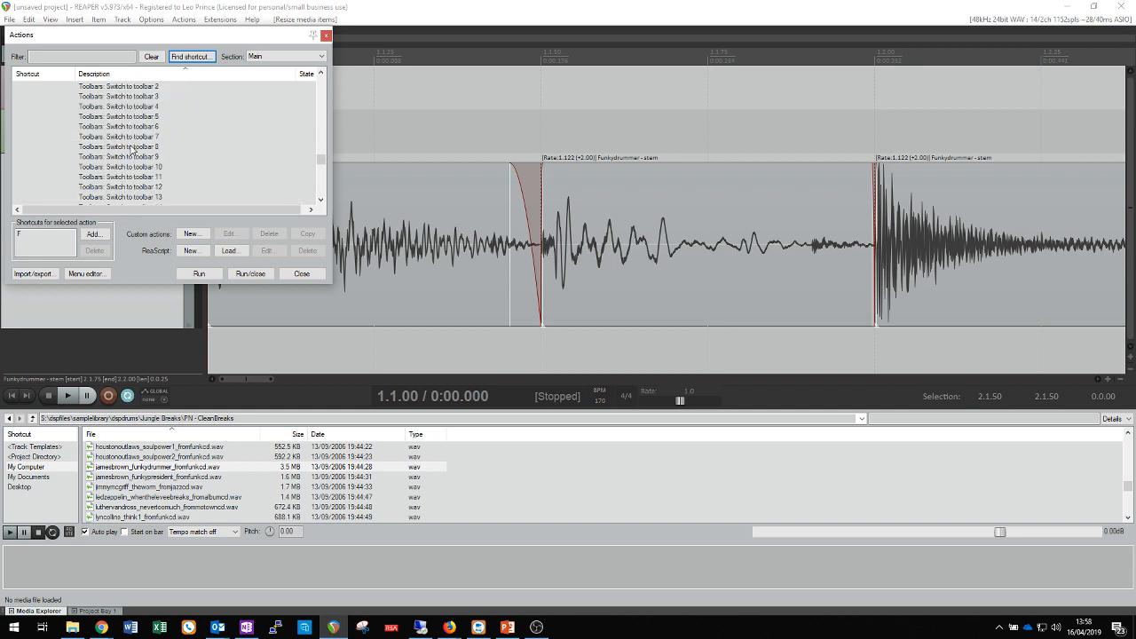
{"action": "scroll", "coordinate": [131, 150], "scroll_direction": "down", "scroll_amount": 5}
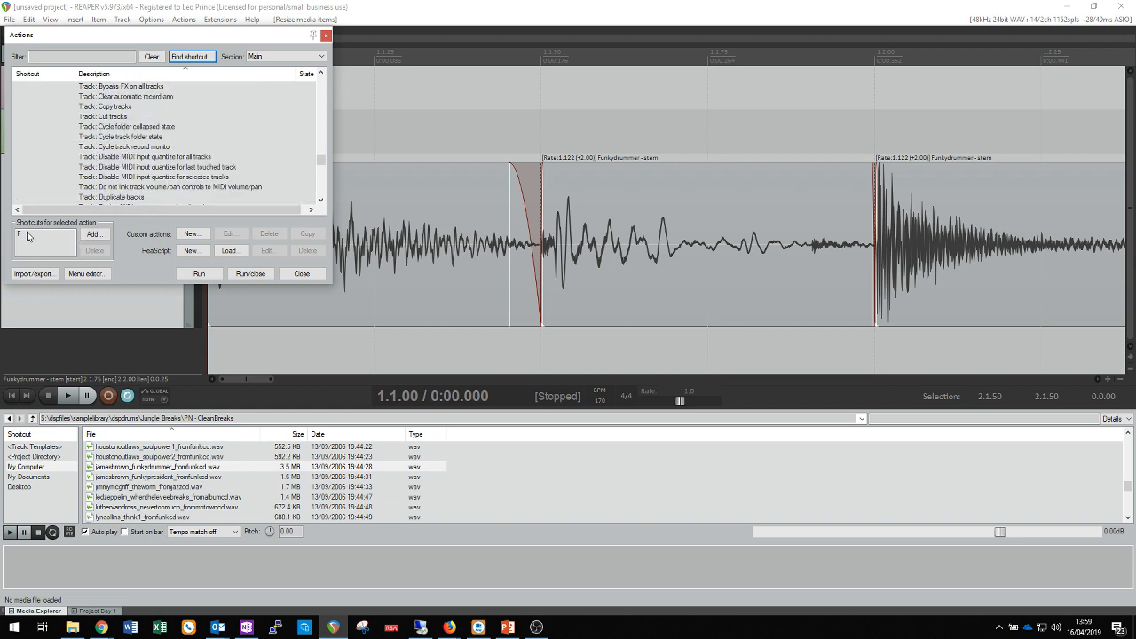
Step: Filter the actions by "follow" and "playback", examine the playback position and scrolling options, and close the action list
{"action": "left_click", "coordinate": [94, 55]}
{"action": "type", "text": "follow"}
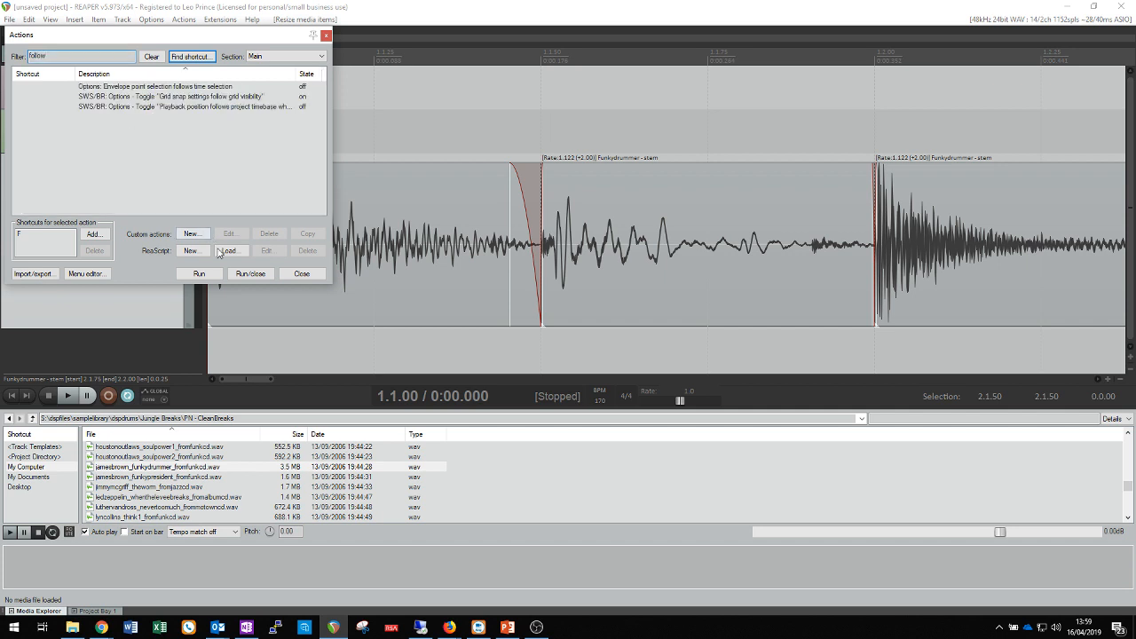
{"action": "left_click", "coordinate": [183, 108]}
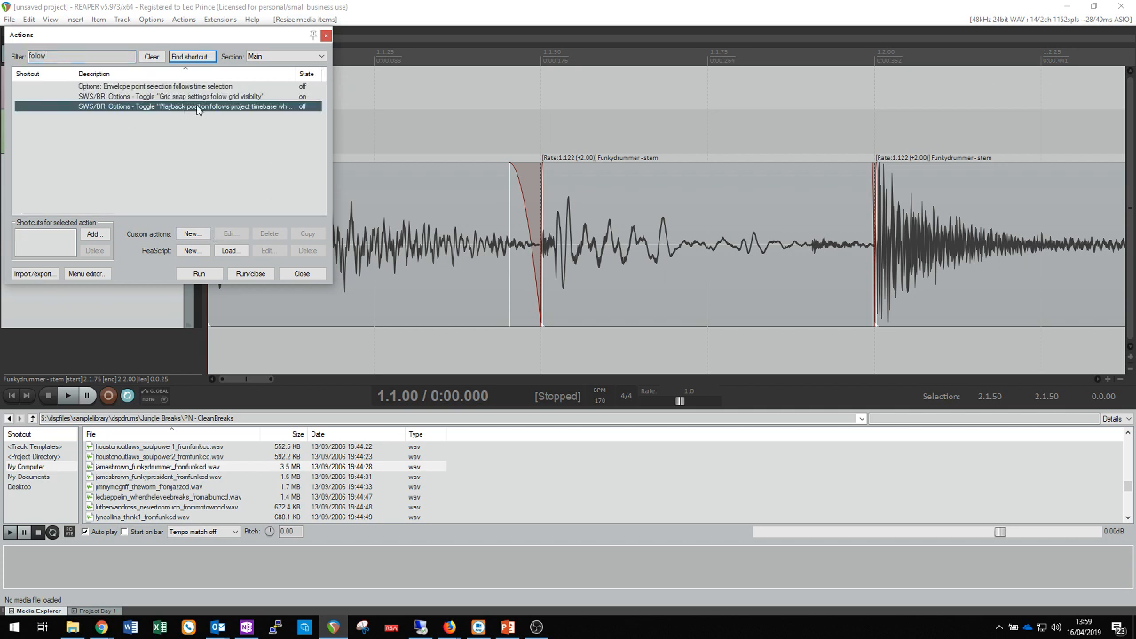
{"action": "left_click_drag", "start_coordinate": [52, 55], "coordinate": [2, 55]}
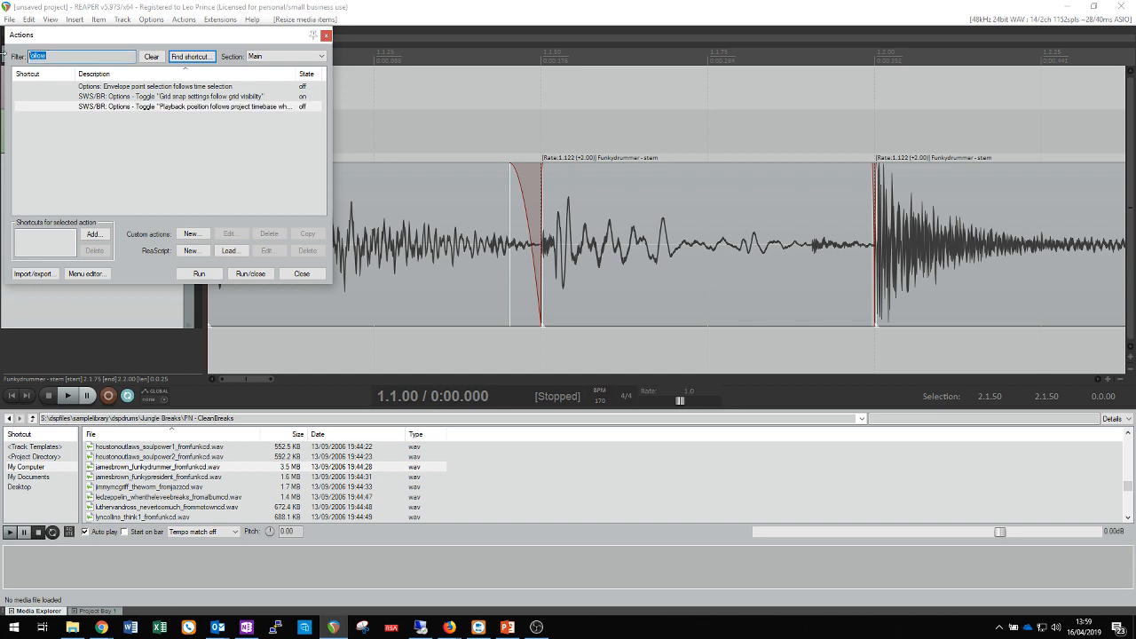
{"action": "type", "text": "playback"}
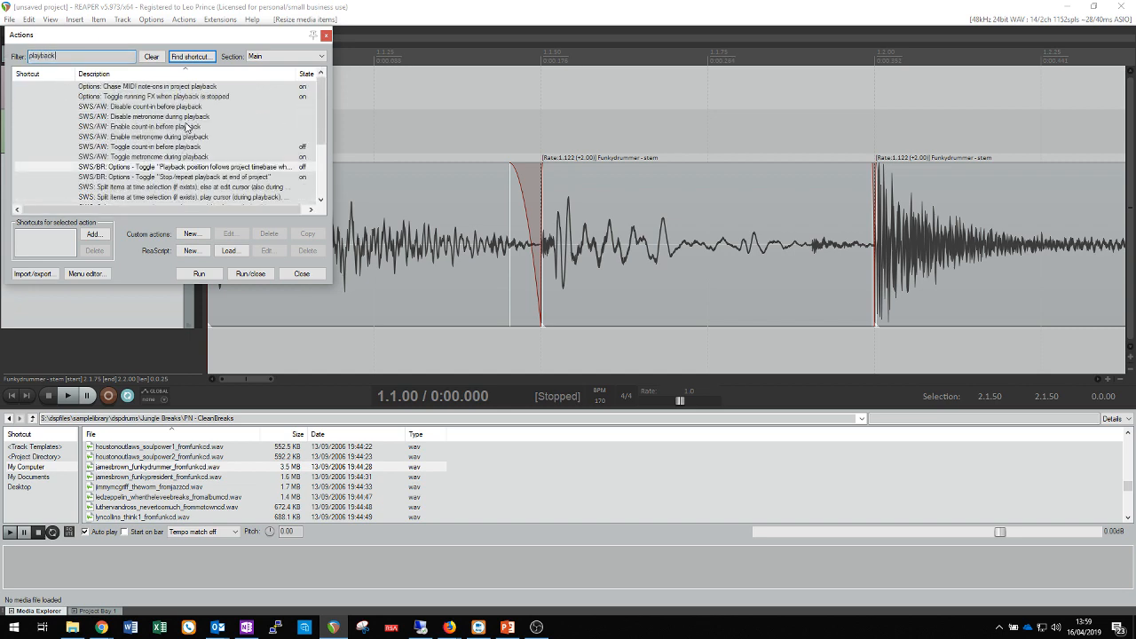
{"action": "scroll", "coordinate": [186, 127], "scroll_direction": "down", "scroll_amount": 3}
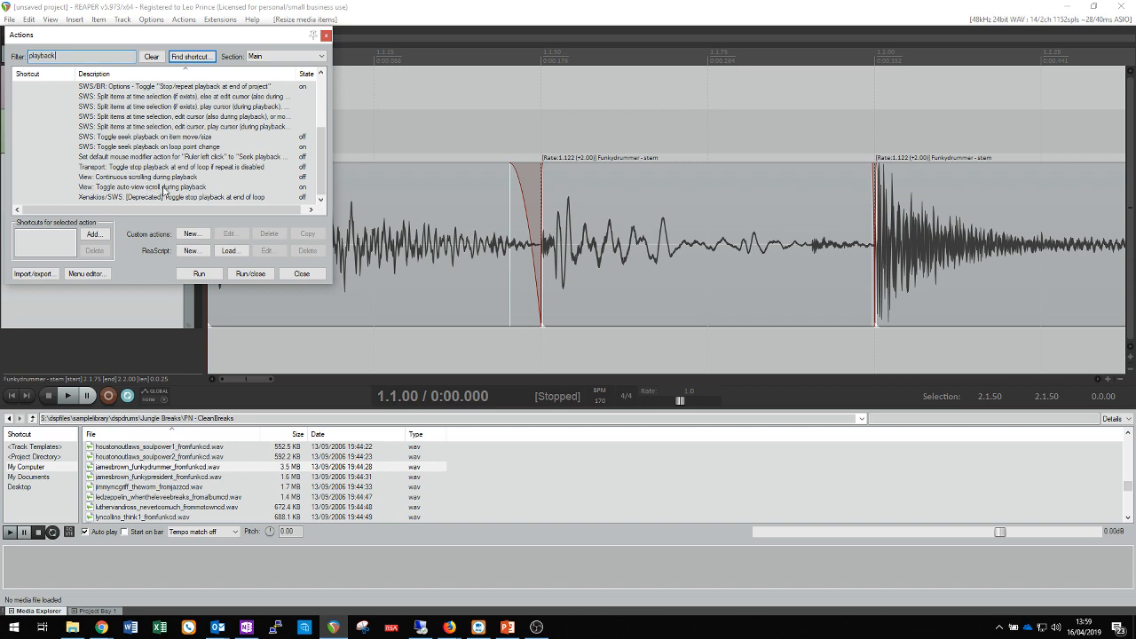
{"action": "left_click_drag", "start_coordinate": [324, 162], "coordinate": [316, 186]}
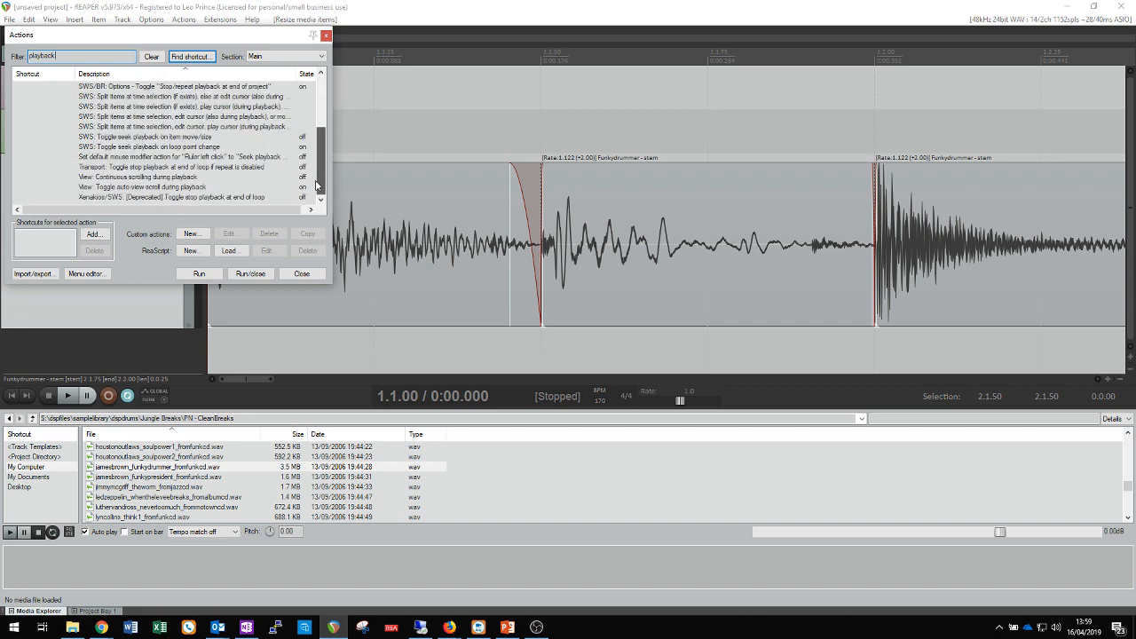
{"action": "left_click", "coordinate": [157, 177]}
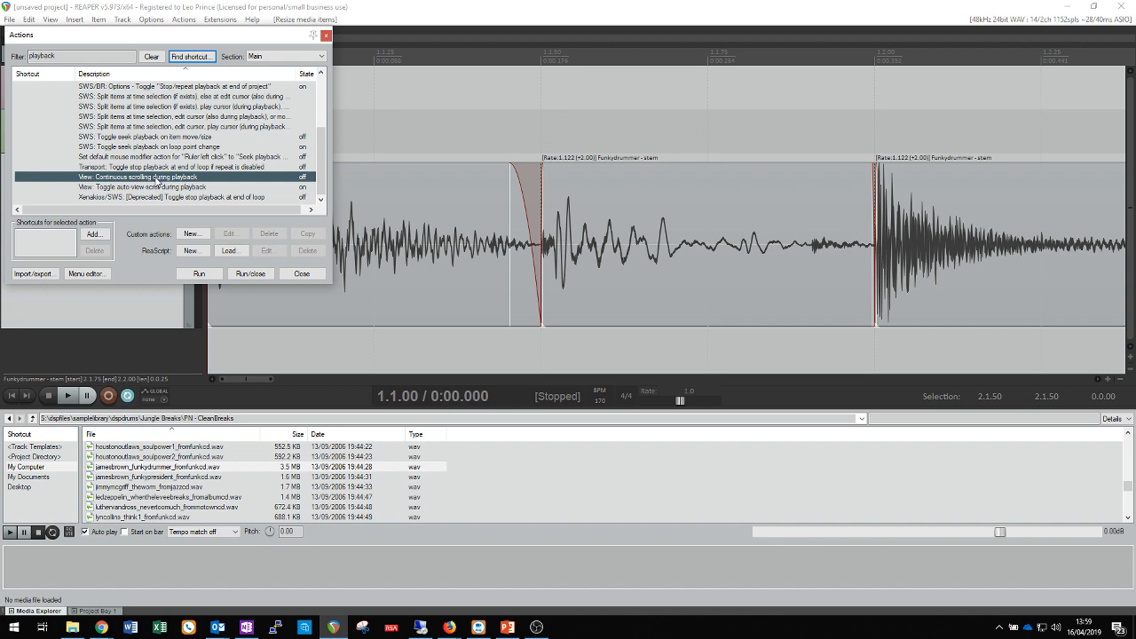
{"action": "scroll", "coordinate": [157, 180], "scroll_direction": "up", "scroll_amount": 3}
{"action": "left_click", "coordinate": [325, 35]}
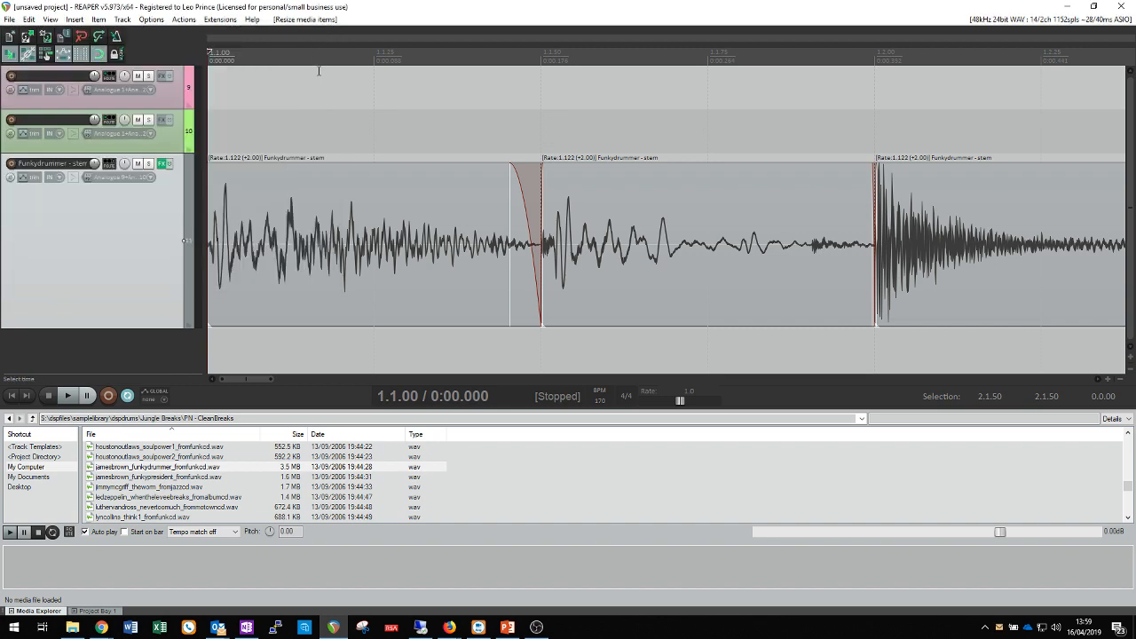
Step: Play the sliced sequence from the start and stop it
{"action": "scroll", "coordinate": [374, 137], "scroll_direction": "down", "scroll_amount": 5}
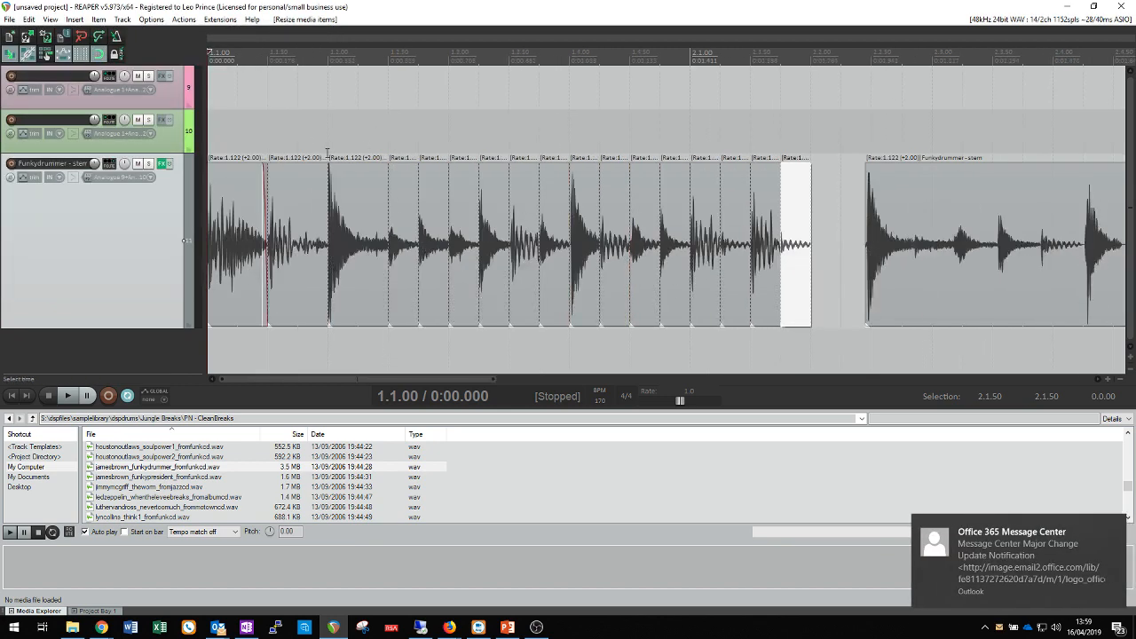
{"action": "key", "text": "space"}
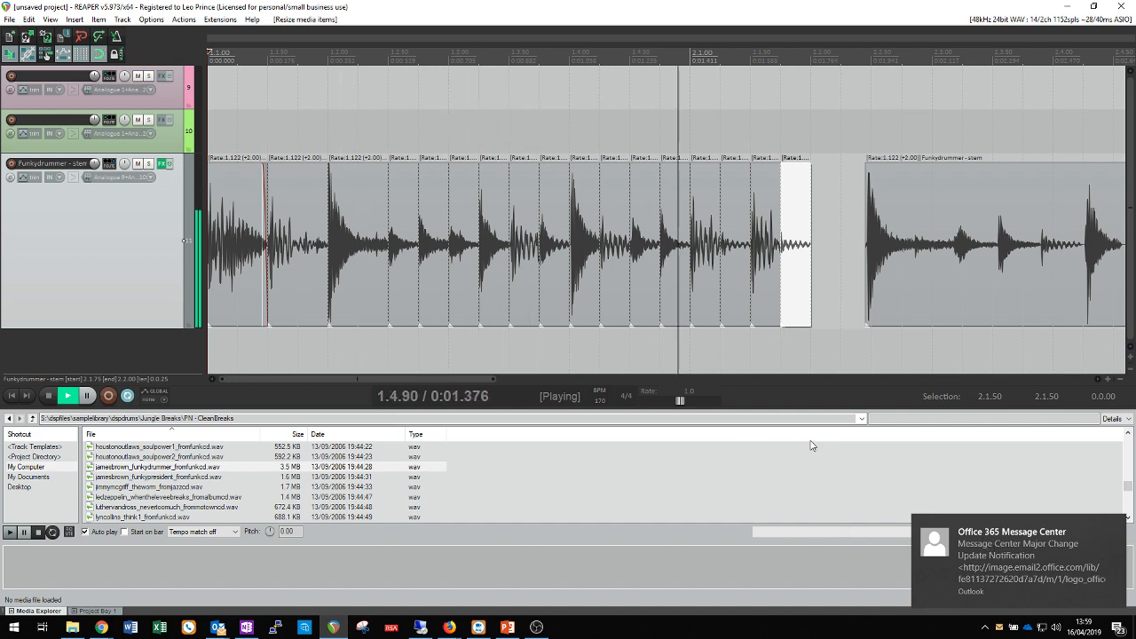
{"action": "key", "text": "space"}
Step: Move the unsliced remainder of the loop to 2.2.00, over the selected last slice
{"action": "scroll", "coordinate": [706, 260], "scroll_direction": "down", "scroll_amount": 3}
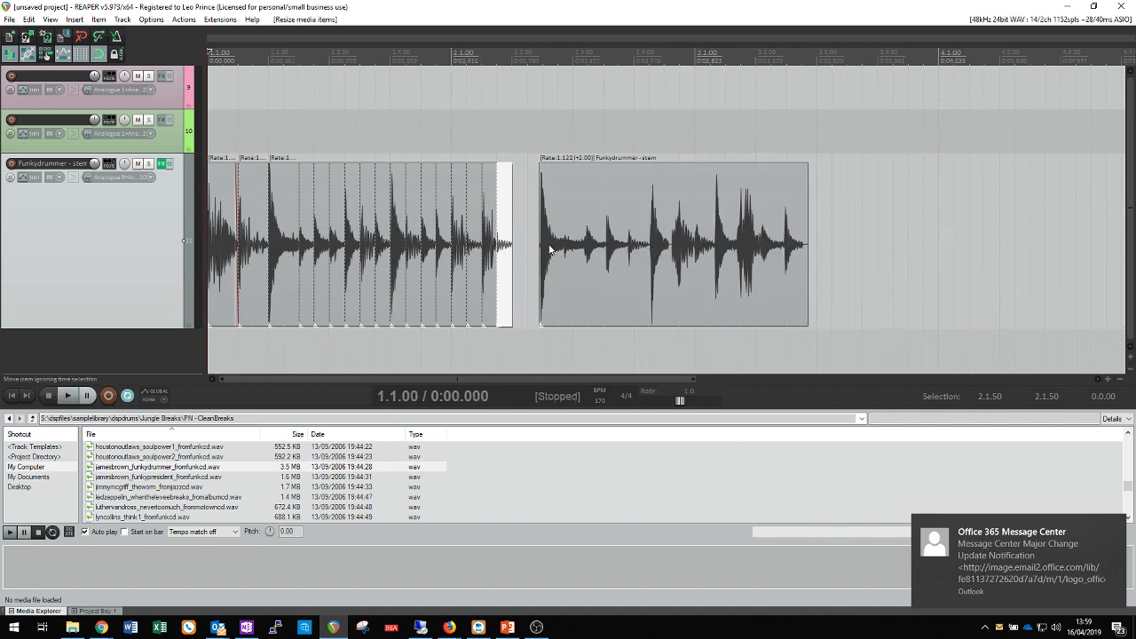
{"action": "left_click_drag", "start_coordinate": [550, 249], "coordinate": [469, 284]}
{"action": "scroll", "coordinate": [550, 261], "scroll_direction": "down", "scroll_amount": 2}
{"action": "scroll", "coordinate": [418, 287], "scroll_direction": "up", "scroll_amount": 4}
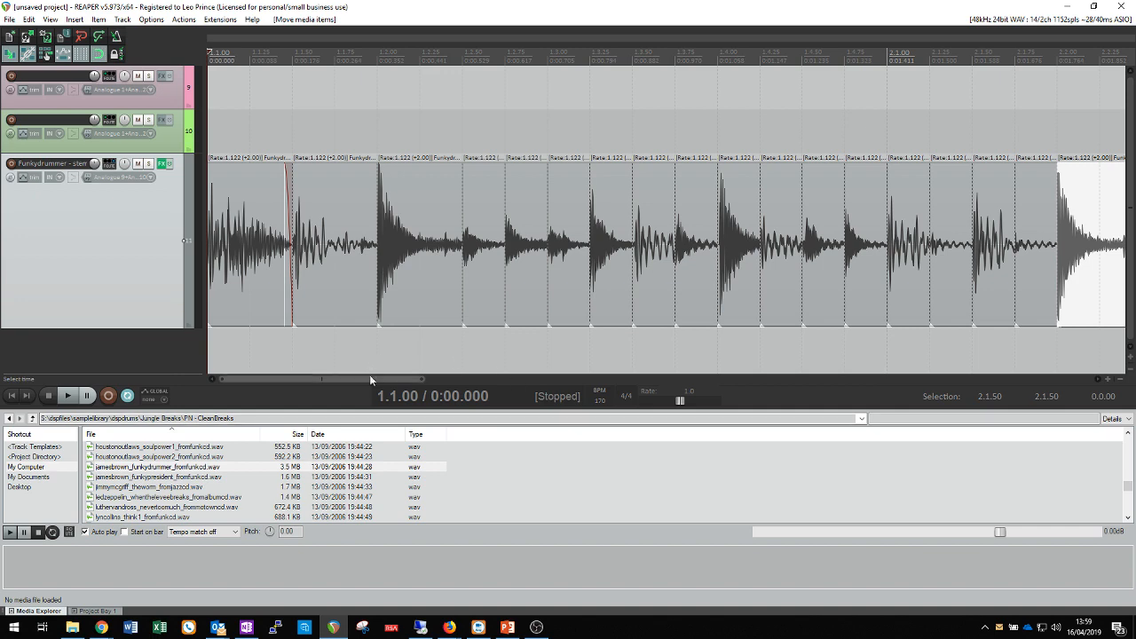
Step: Split the remainder starting at 2.2.00 before each of its next eight hits
{"action": "left_click_drag", "start_coordinate": [369, 379], "coordinate": [533, 382]}
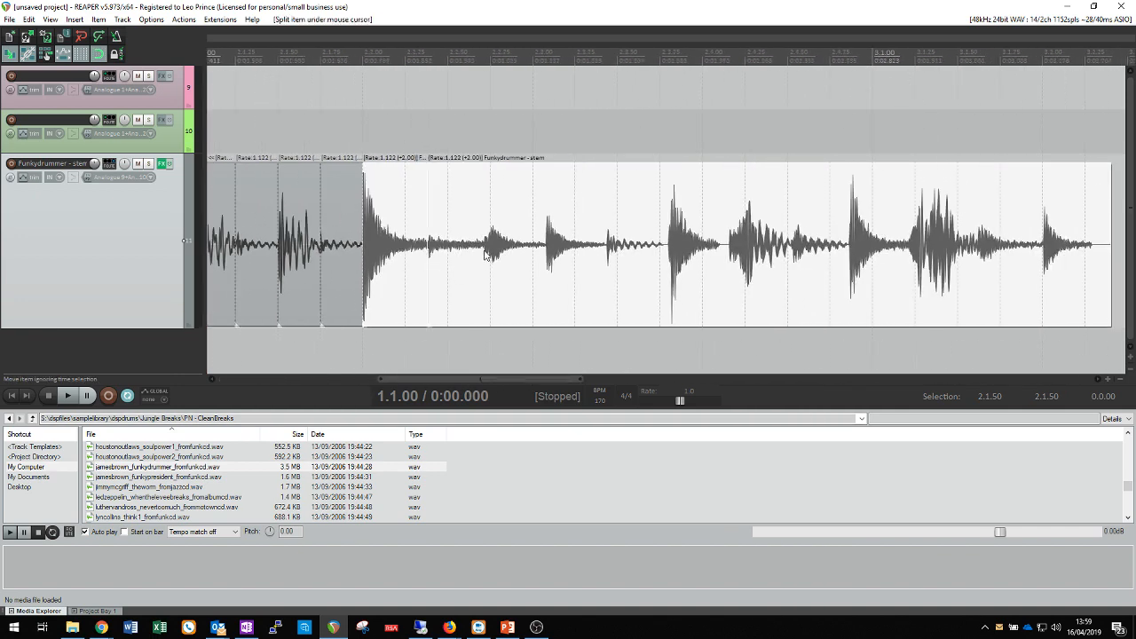
{"action": "key", "text": "s"}
{"action": "key", "text": "s"}
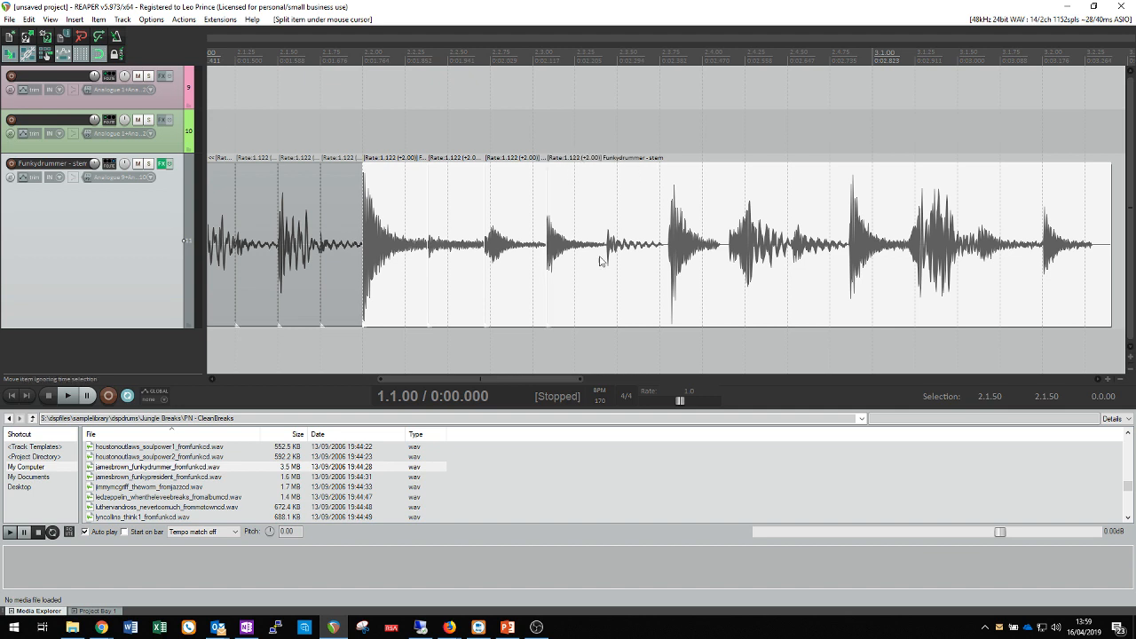
{"action": "key", "text": "s"}
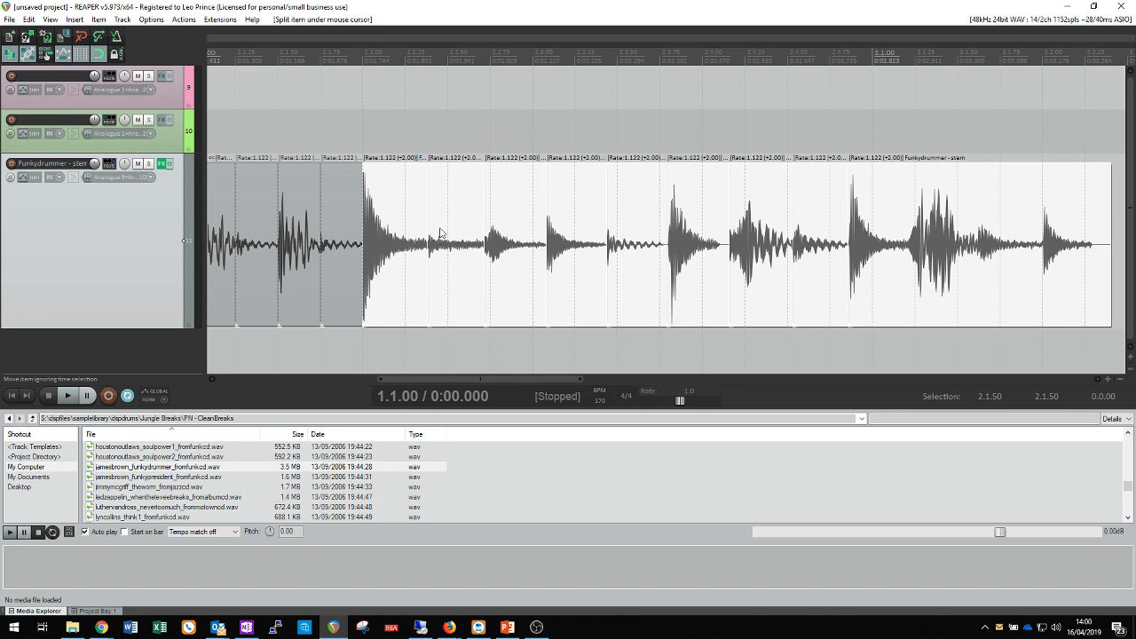
Step: Trim the 2.2.00 slice to a quarter beat and move all the slices after it together to 2.2.25
{"action": "left_click_drag", "start_coordinate": [491, 149], "coordinate": [957, 295]}
{"action": "left_click_drag", "start_coordinate": [460, 294], "coordinate": [422, 284]}
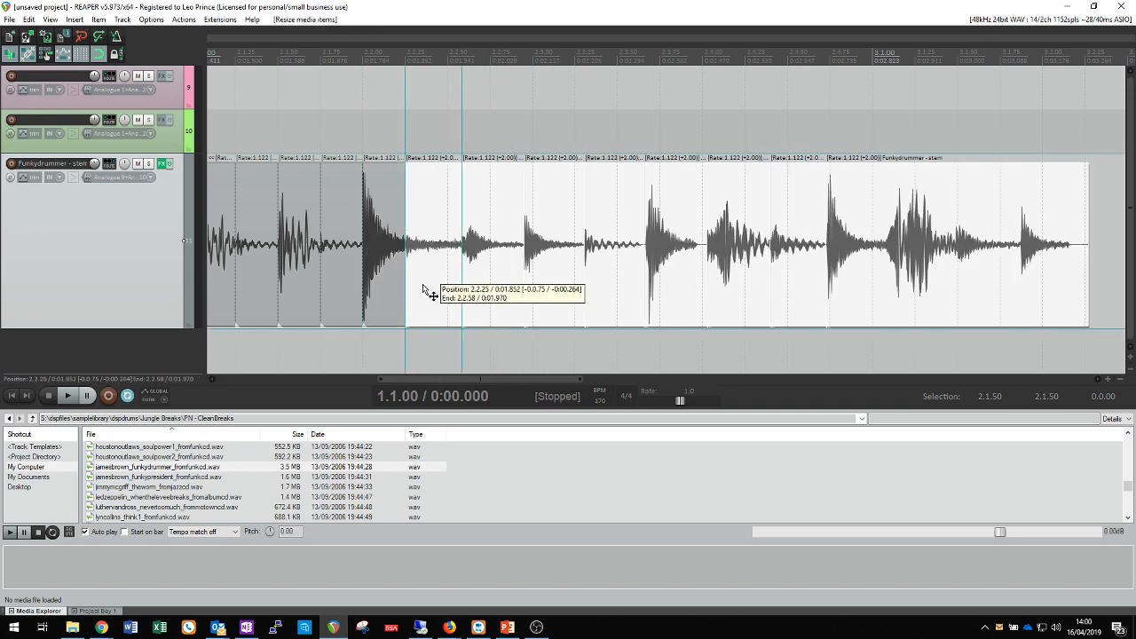
{"action": "left_click", "coordinate": [487, 295]}
{"action": "left_click", "coordinate": [444, 301]}
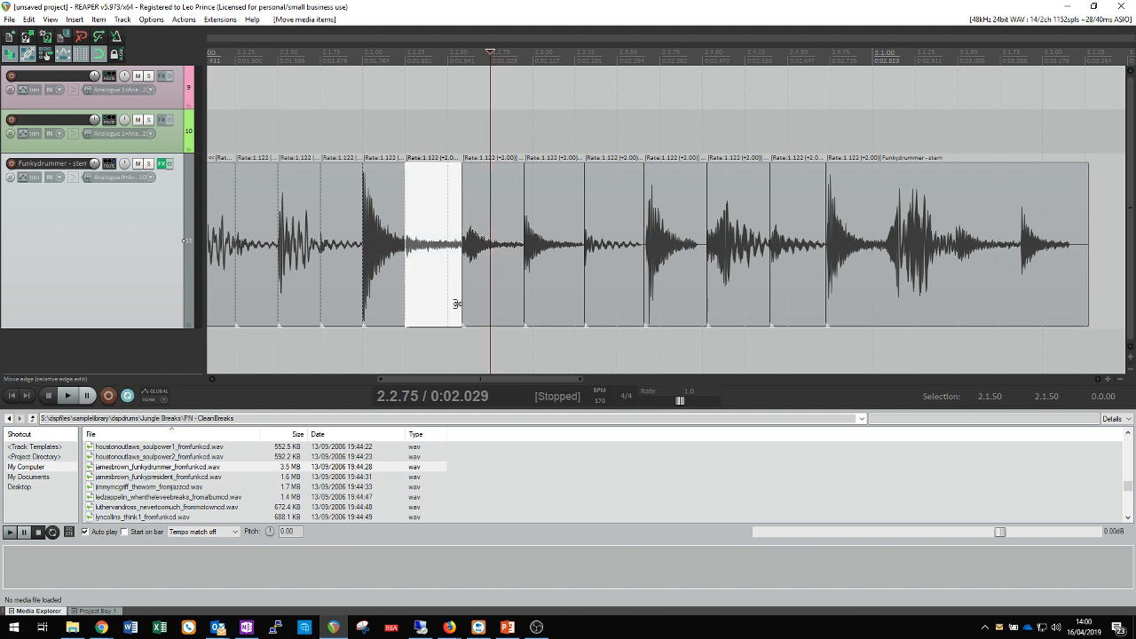
{"action": "left_click_drag", "start_coordinate": [445, 305], "coordinate": [494, 294]}
{"action": "key", "text": "ctrl+z"}
Step: Move all the slices after the 2.2.25 slice clear of it and trim that slice to a quarter beat
{"action": "left_click_drag", "start_coordinate": [498, 141], "coordinate": [971, 264]}
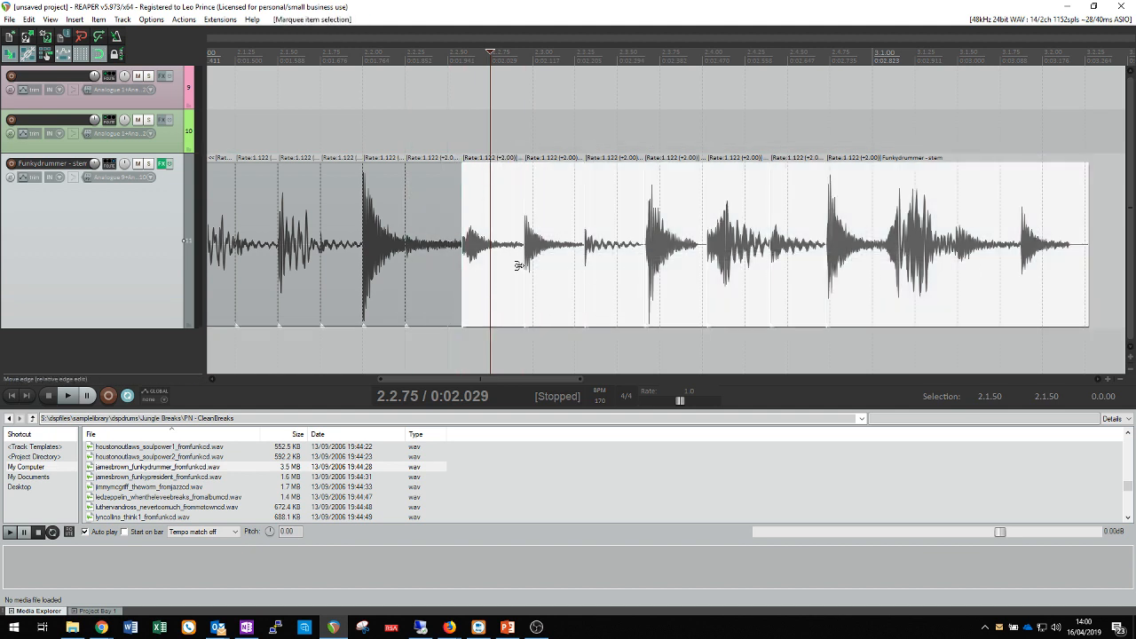
{"action": "left_click_drag", "start_coordinate": [518, 266], "coordinate": [576, 282]}
{"action": "left_click_drag", "start_coordinate": [460, 304], "coordinate": [441, 304]}
Step: Place the next four slices at 2.2.50, 2.2.75, 2.3.00 and 2.3.25, each trimmed to a quarter beat
{"action": "left_click_drag", "start_coordinate": [568, 290], "coordinate": [494, 300]}
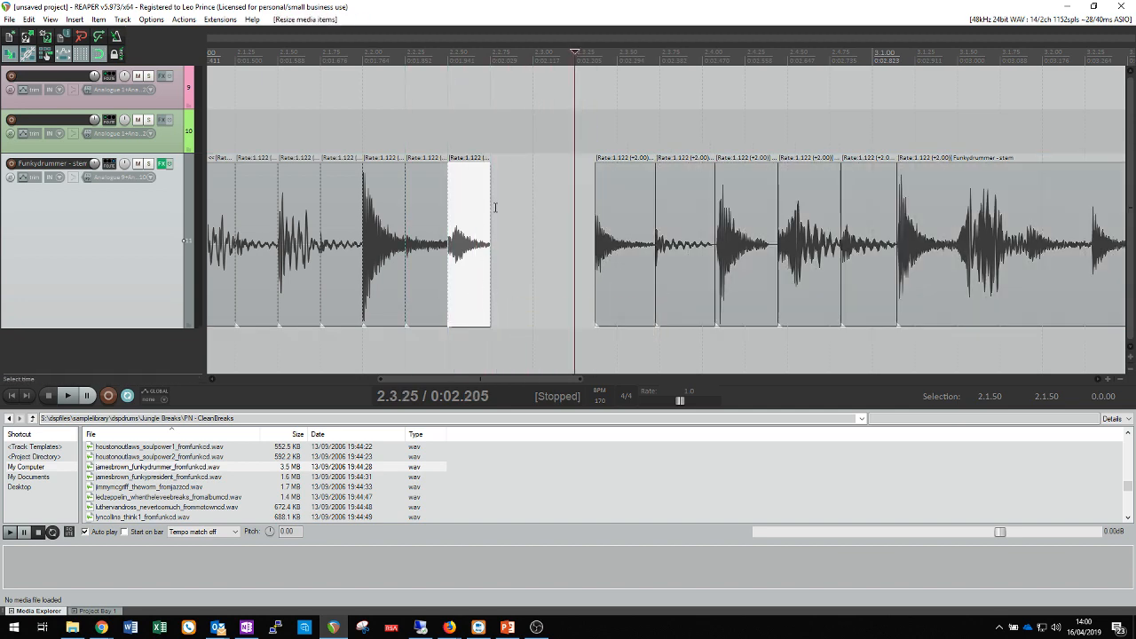
{"action": "left_click_drag", "start_coordinate": [612, 234], "coordinate": [538, 251]}
{"action": "left_click_drag", "start_coordinate": [665, 243], "coordinate": [575, 266]}
{"action": "left_click", "coordinate": [730, 261]}
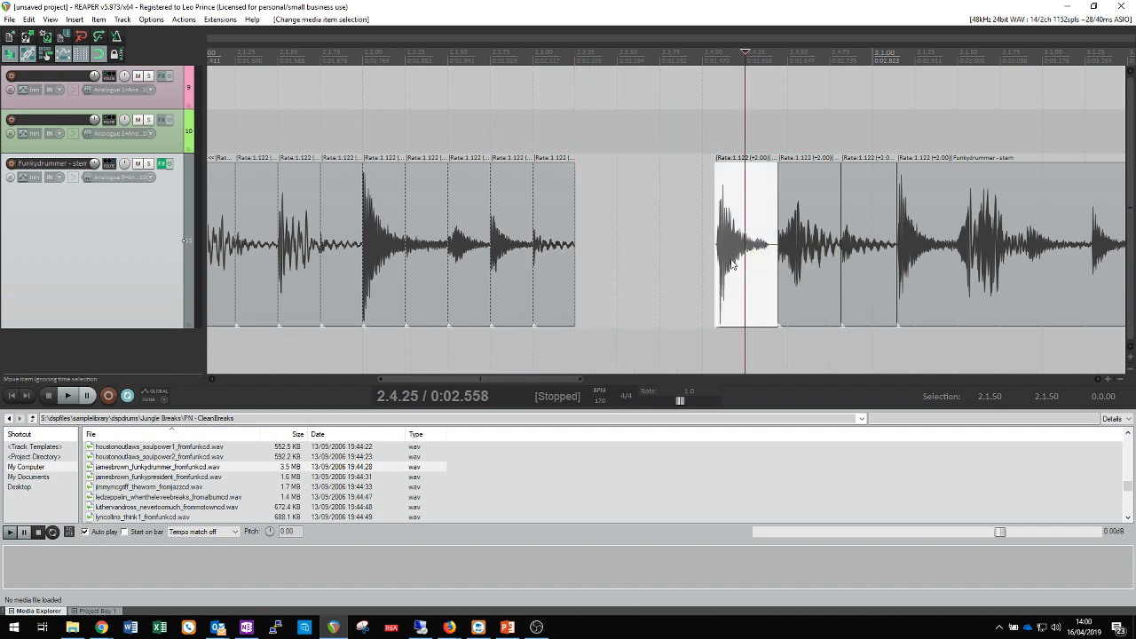
{"action": "left_click_drag", "start_coordinate": [729, 271], "coordinate": [614, 278]}
{"action": "left_click", "coordinate": [639, 278]}
Step: Play the sliced sequence from the start and stop it
{"action": "key", "text": "Home"}
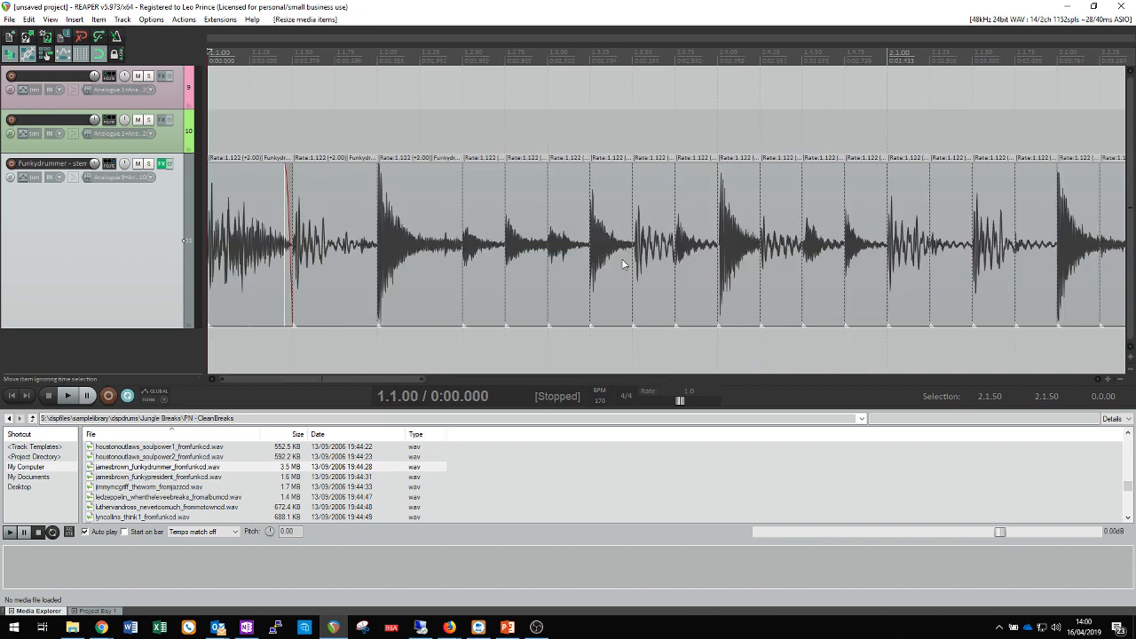
{"action": "key", "text": "space"}
{"action": "scroll", "coordinate": [612, 262], "scroll_direction": "down", "scroll_amount": 3}
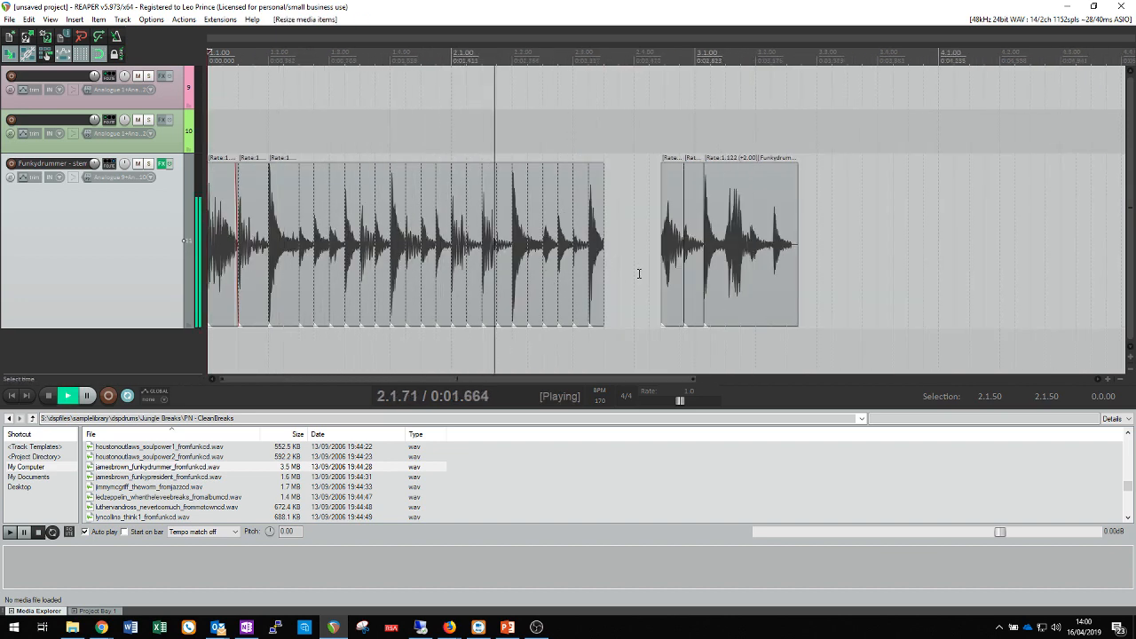
{"action": "key", "text": "space"}
Step: Move the next slice to 2.3.50 and the one after it directly against its end
{"action": "left_click", "coordinate": [670, 271]}
{"action": "left_click_drag", "start_coordinate": [670, 271], "coordinate": [613, 270]}
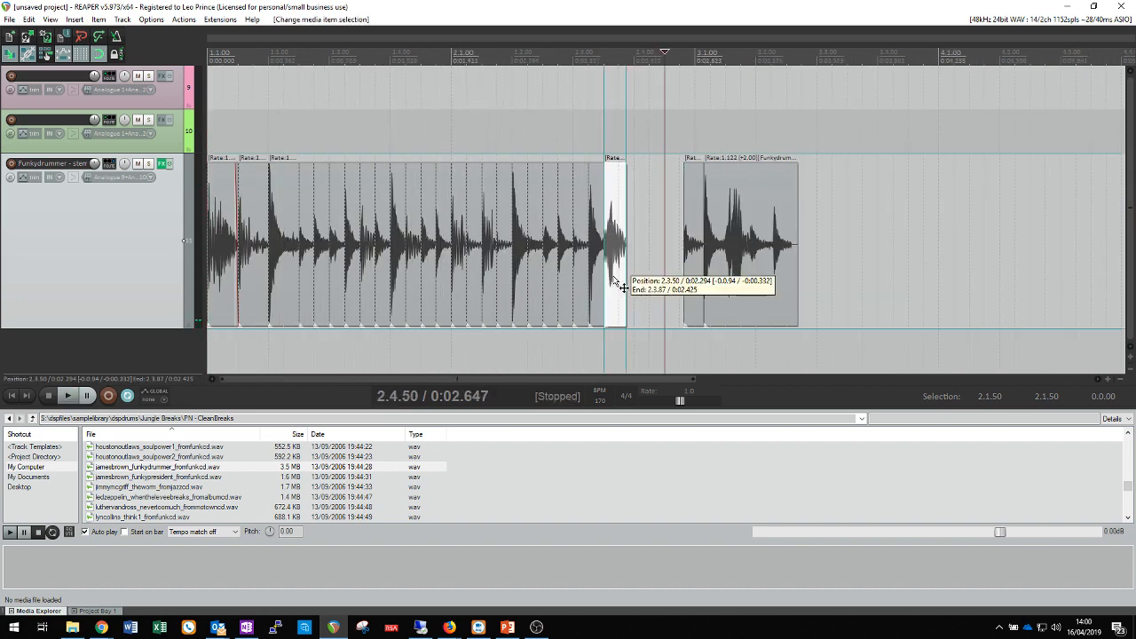
{"action": "left_click_drag", "start_coordinate": [693, 266], "coordinate": [635, 271]}
Step: Play from 2.3.00 and move the last placed slice to 2.3.75, over the end of the 2.3.50 slice
{"action": "key", "text": "space"}
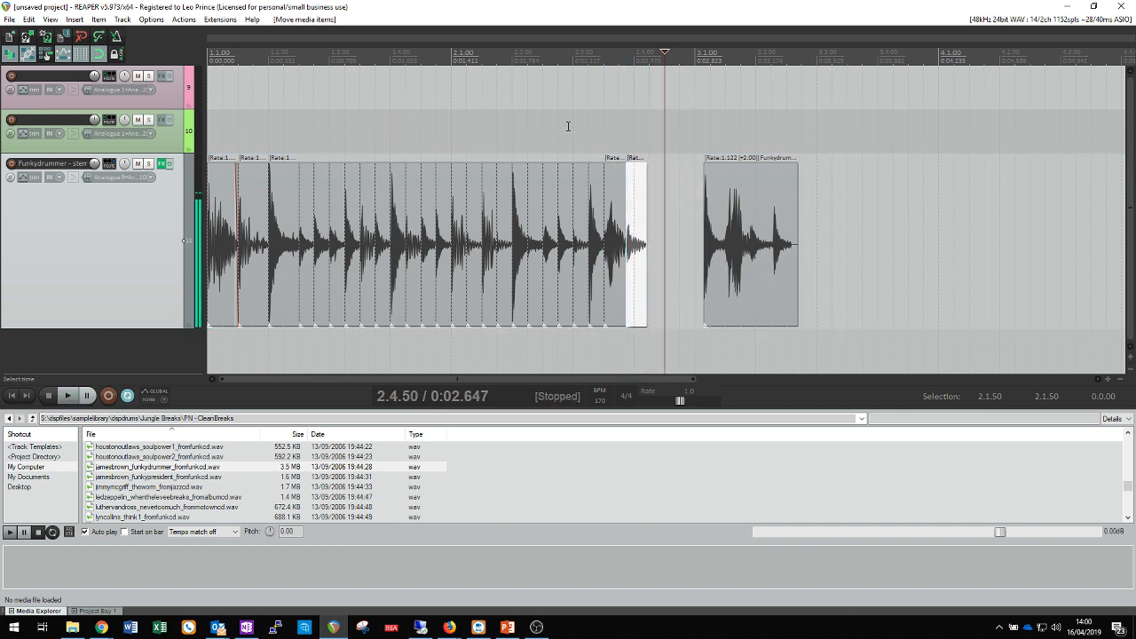
{"action": "left_click", "coordinate": [569, 124]}
{"action": "key", "text": "space"}
{"action": "scroll", "coordinate": [666, 210], "scroll_direction": "up", "scroll_amount": 4}
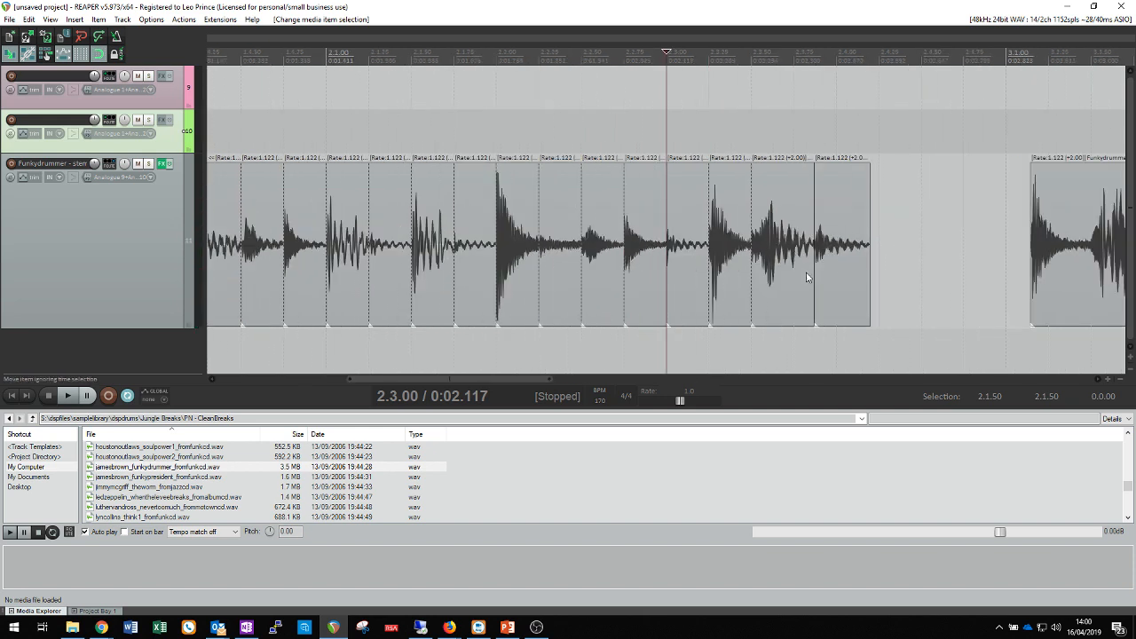
{"action": "mouse_move", "coordinate": [809, 286]}
{"action": "left_mouse_down"}
{"action": "mouse_move", "coordinate": [794, 286]}
{"action": "mouse_move", "coordinate": [823, 279]}
{"action": "left_mouse_up"}
Step: Play the sequence from the start to check the slice at 2.3.75
{"action": "key", "text": "w"}
{"action": "key", "text": "space"}
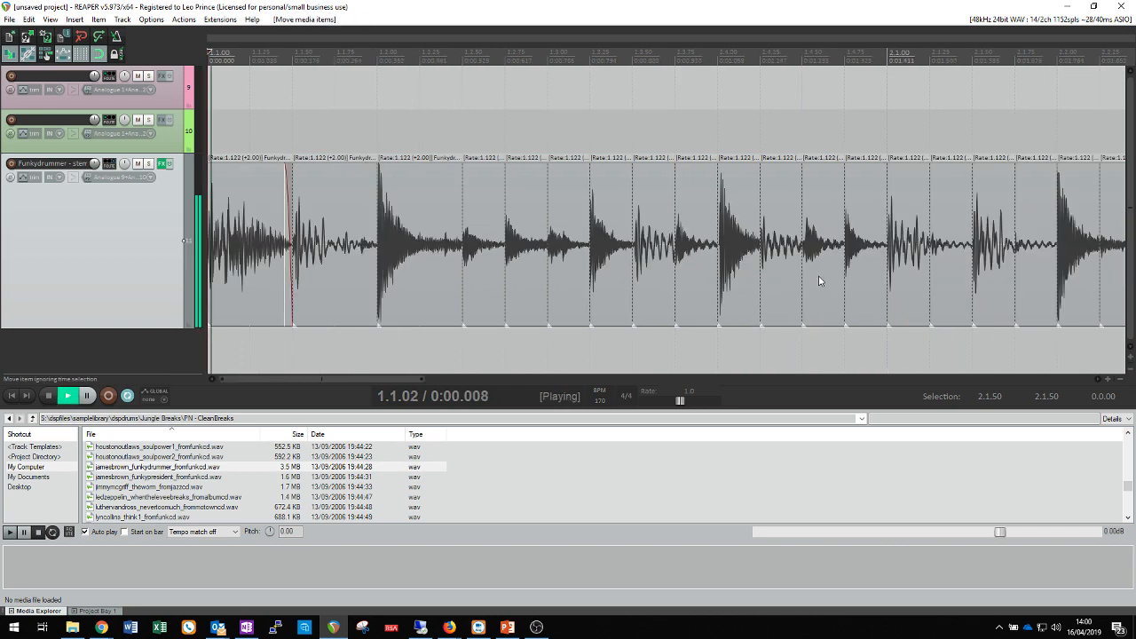
{"action": "scroll", "coordinate": [836, 276], "scroll_direction": "down", "scroll_amount": 4}
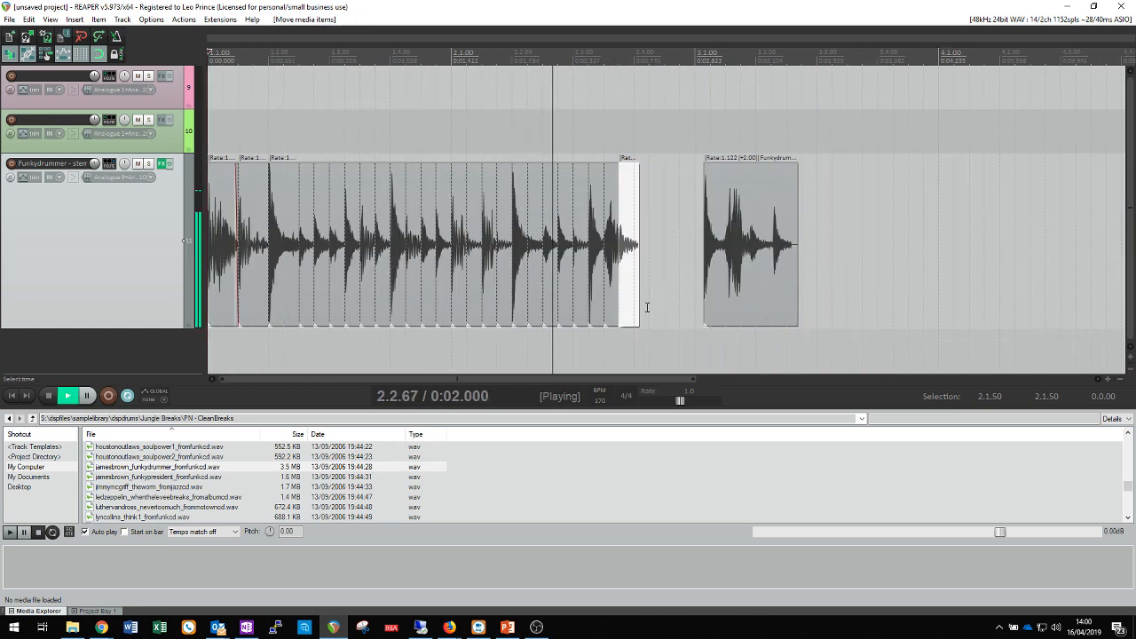
{"action": "key", "text": "space"}
Step: Move the unsliced remainder against the end of the 2.3.75 slice, near 2.4.00, and play the join
{"action": "left_click", "coordinate": [723, 280]}
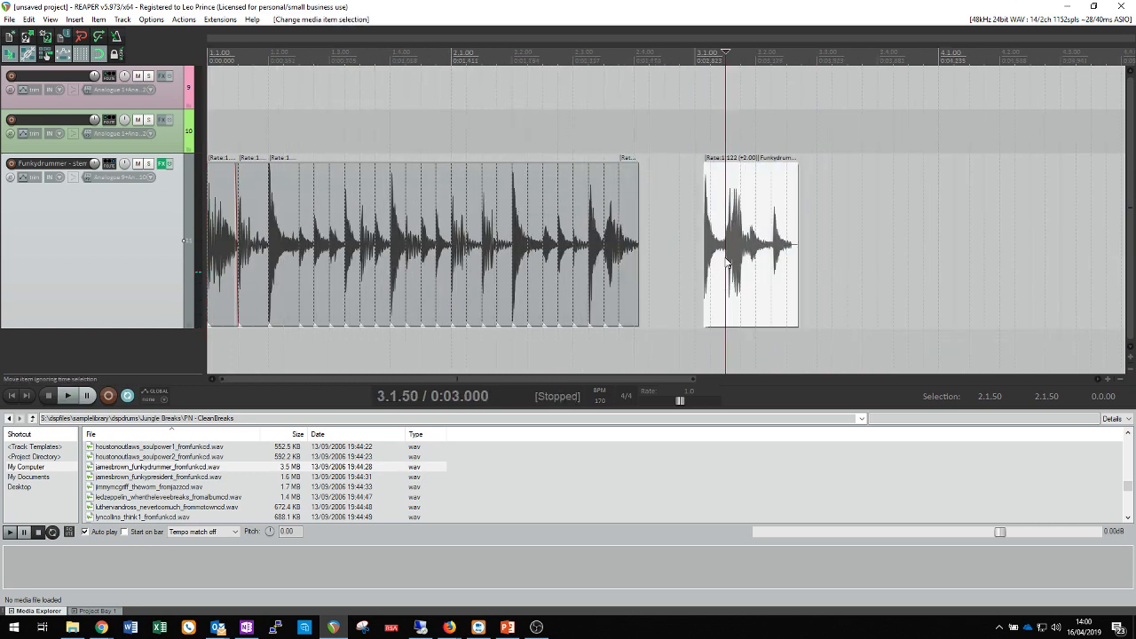
{"action": "left_click_drag", "start_coordinate": [725, 264], "coordinate": [658, 266]}
{"action": "key", "text": "w"}
{"action": "key", "text": "space"}
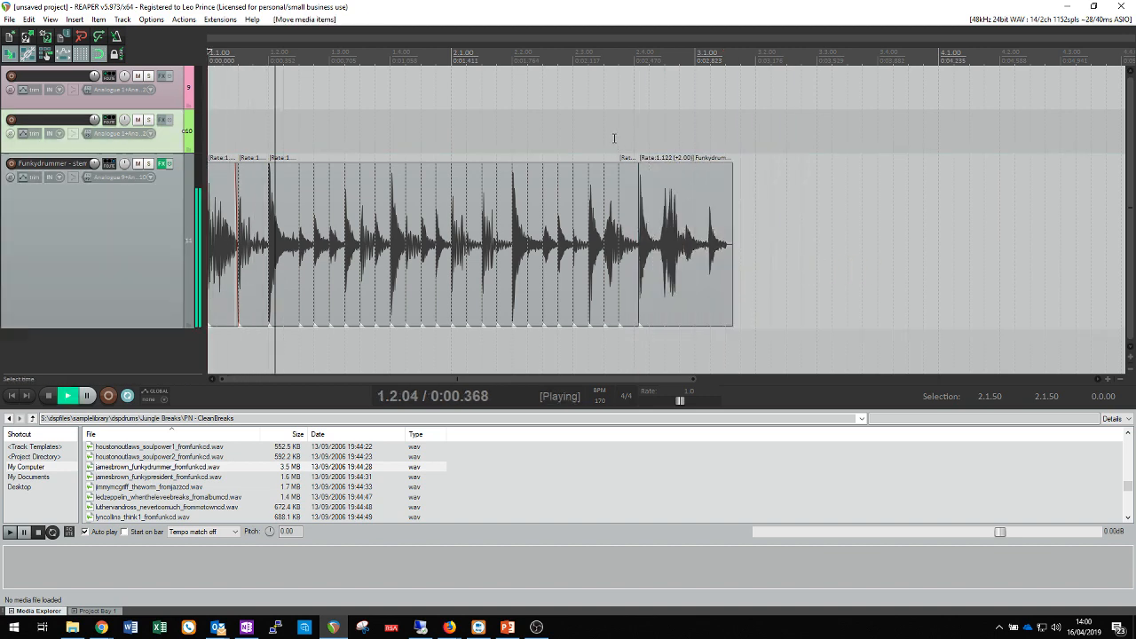
{"action": "left_click", "coordinate": [614, 139]}
{"action": "key", "text": "space"}
Step: Nudge the remainder slightly earlier against the 2.3.75 slice and play it from there
{"action": "scroll", "coordinate": [707, 232], "scroll_direction": "up", "scroll_amount": 4}
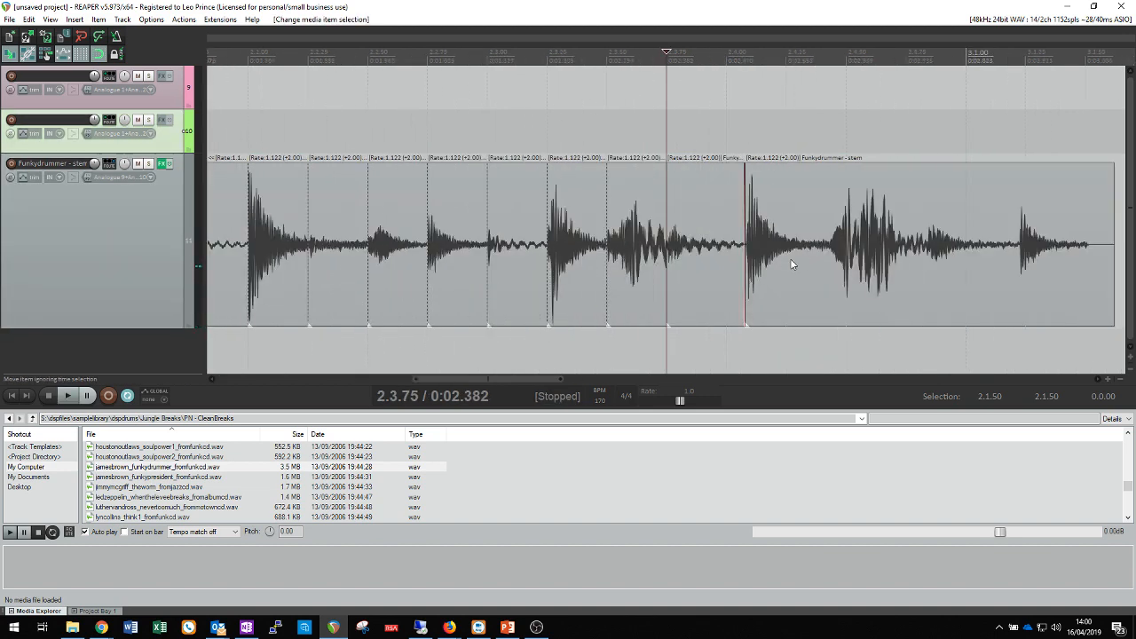
{"action": "left_click_drag", "start_coordinate": [793, 264], "coordinate": [788, 259]}
{"action": "key", "text": "space"}
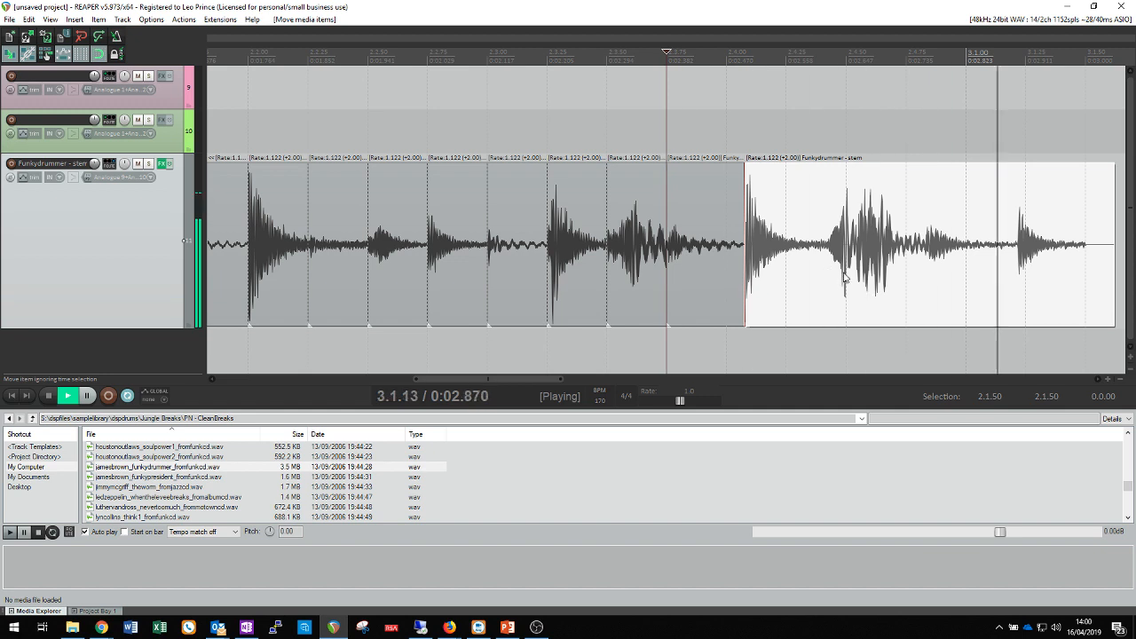
{"action": "key", "text": "space"}
Step: Split the remainder before its second hit and move the rest earlier, over the first hit's tail
{"action": "left_click", "coordinate": [809, 261]}
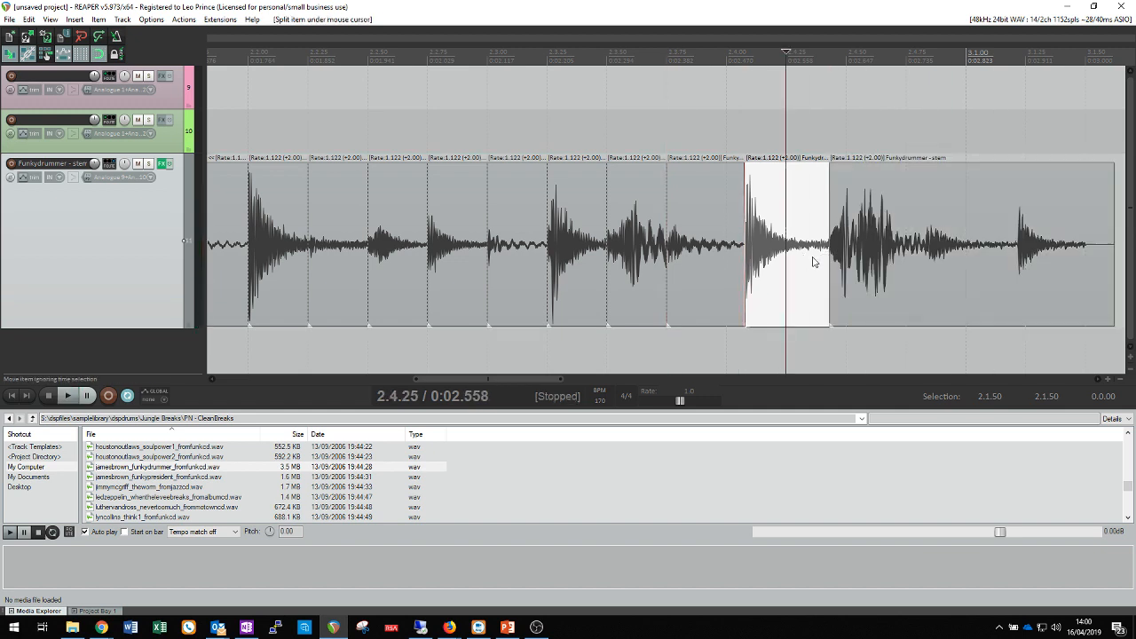
{"action": "mouse_move", "coordinate": [824, 274]}
{"action": "left_mouse_down"}
{"action": "mouse_move", "coordinate": [793, 275]}
{"action": "mouse_move", "coordinate": [834, 266]}
{"action": "mouse_move", "coordinate": [804, 266]}
{"action": "left_mouse_up"}
{"action": "left_click", "coordinate": [704, 136]}
{"action": "key", "text": "space"}
{"action": "key", "text": "space"}
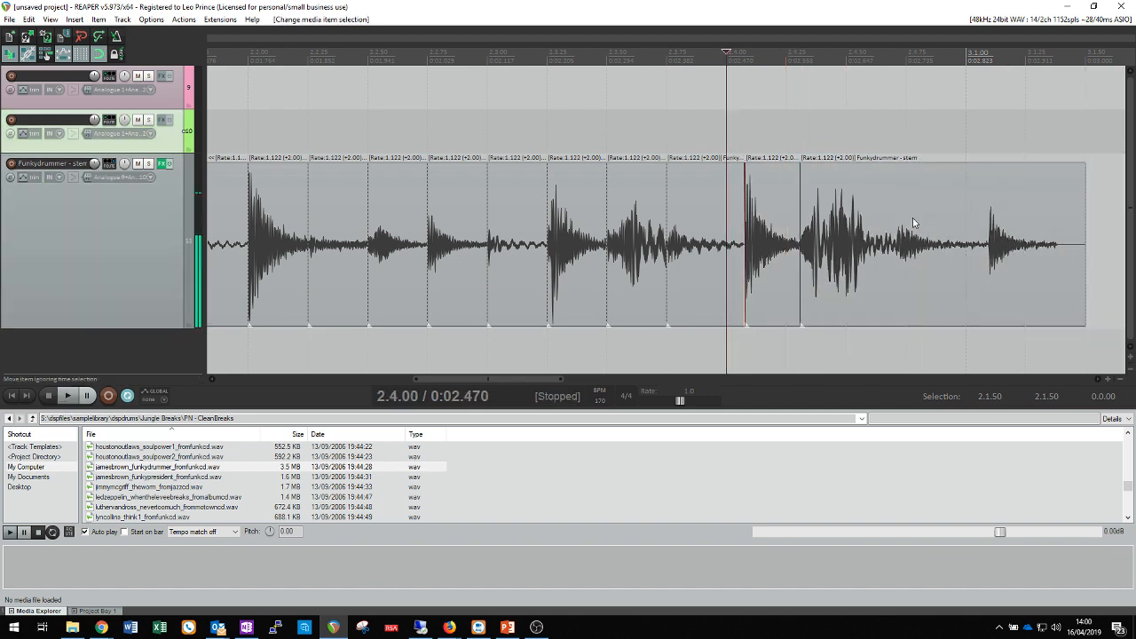
Step: Split the remainder before each of its last two hits
{"action": "left_click", "coordinate": [924, 247]}
{"action": "key", "text": "s"}
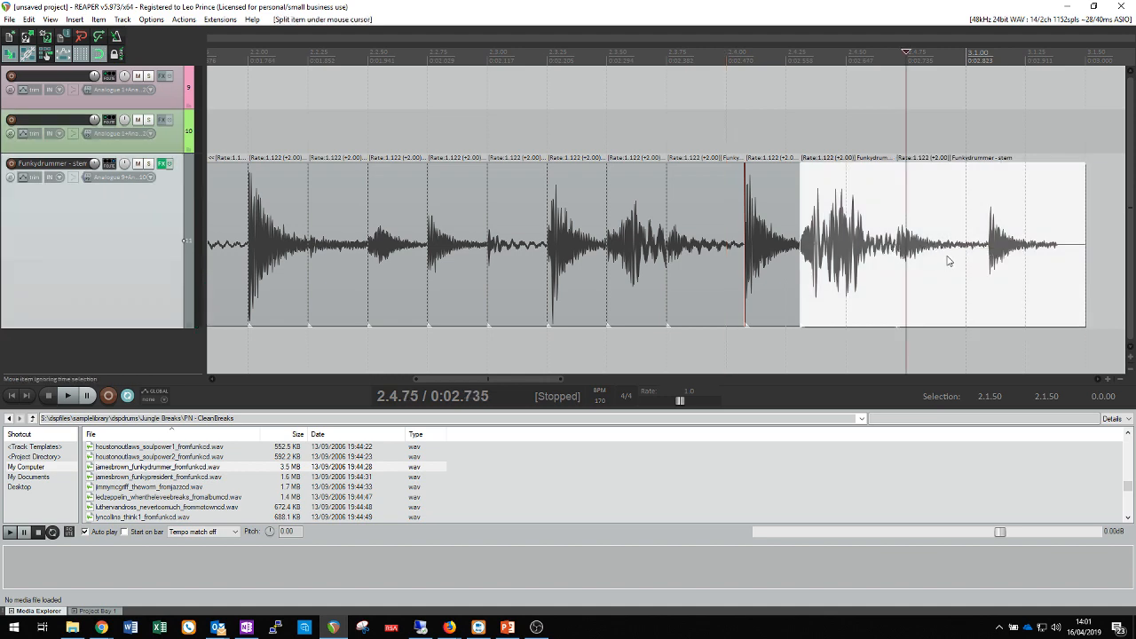
{"action": "left_click", "coordinate": [1017, 275]}
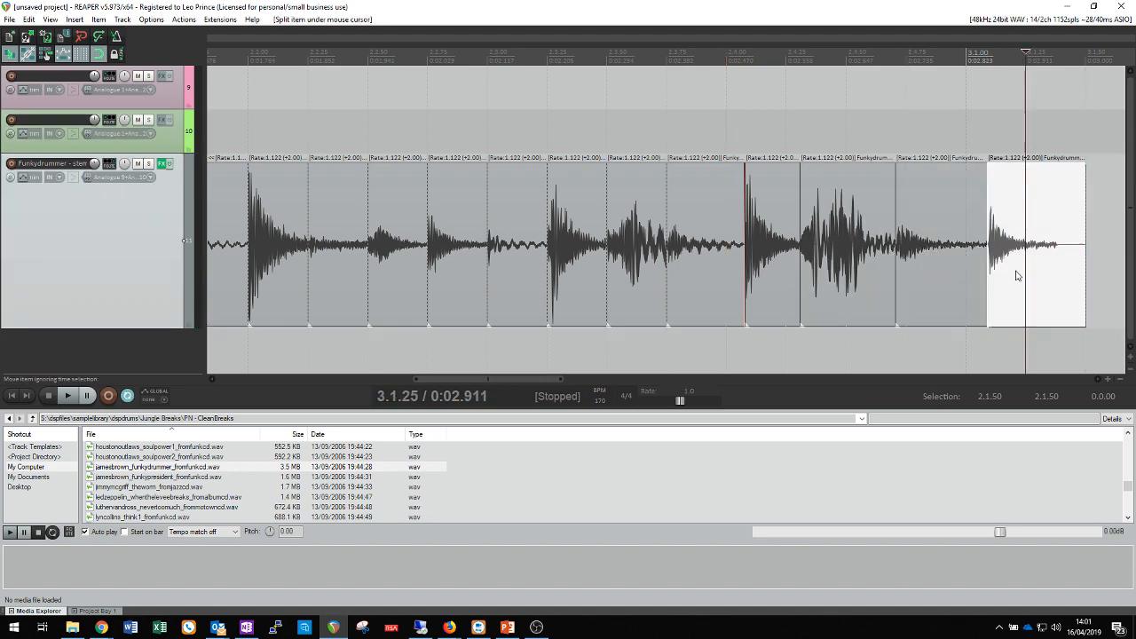
Step: Play from 2.4.25 and move the last two slices earlier, each over the tail of the slice before it
{"action": "left_click", "coordinate": [843, 278]}
{"action": "scroll", "coordinate": [863, 259], "scroll_direction": "down", "scroll_amount": 3}
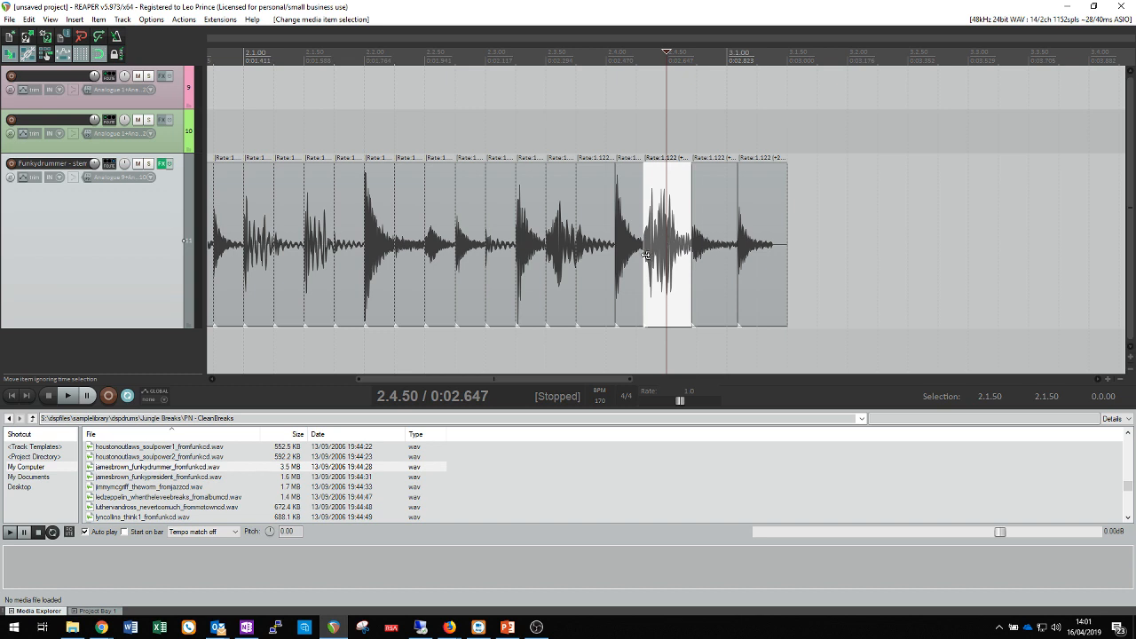
{"action": "left_click", "coordinate": [647, 144]}
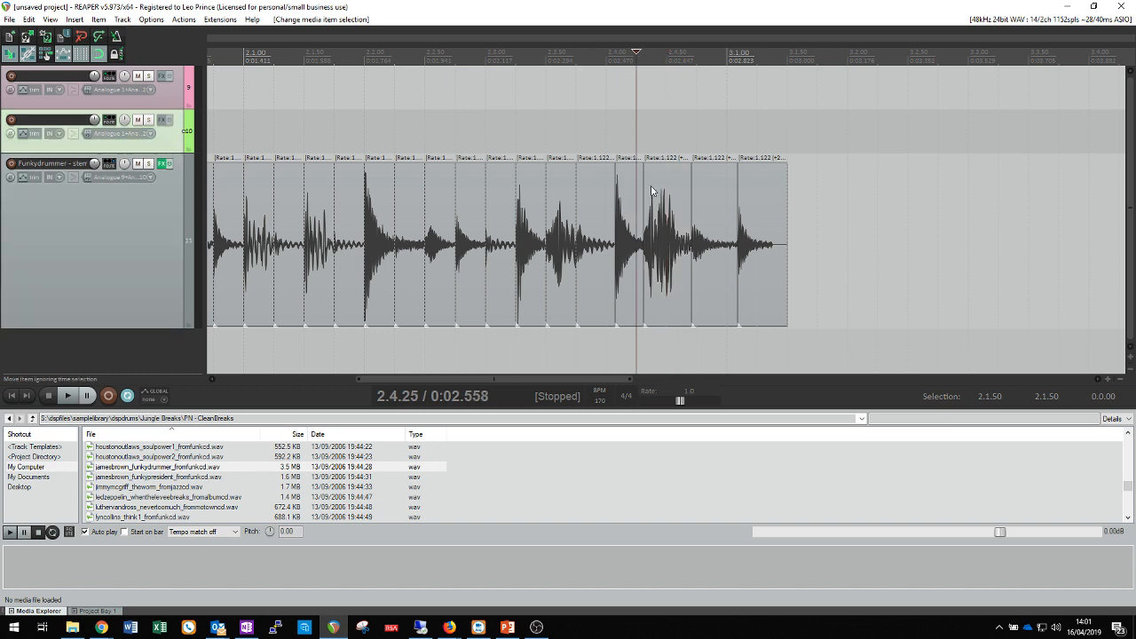
{"action": "key", "text": "space"}
{"action": "key", "text": "space"}
{"action": "left_click_drag", "start_coordinate": [686, 296], "coordinate": [730, 292]}
{"action": "left_click", "coordinate": [717, 286]}
Step: Play the sequence from 1.3.25 and stop it
{"action": "left_click", "coordinate": [600, 101]}
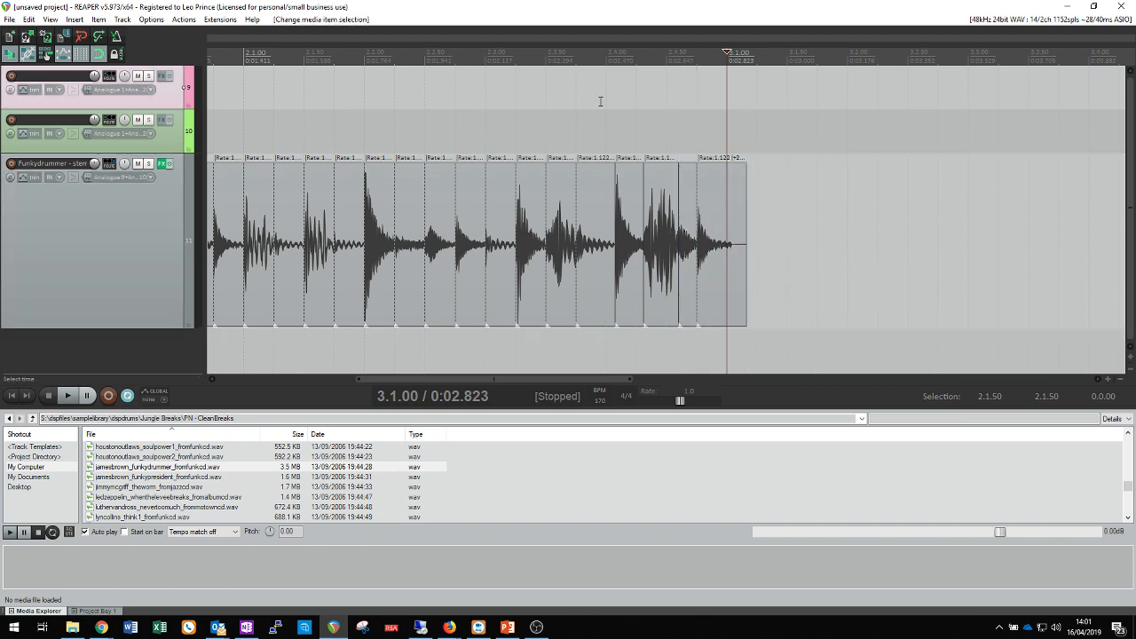
{"action": "key", "text": "space"}
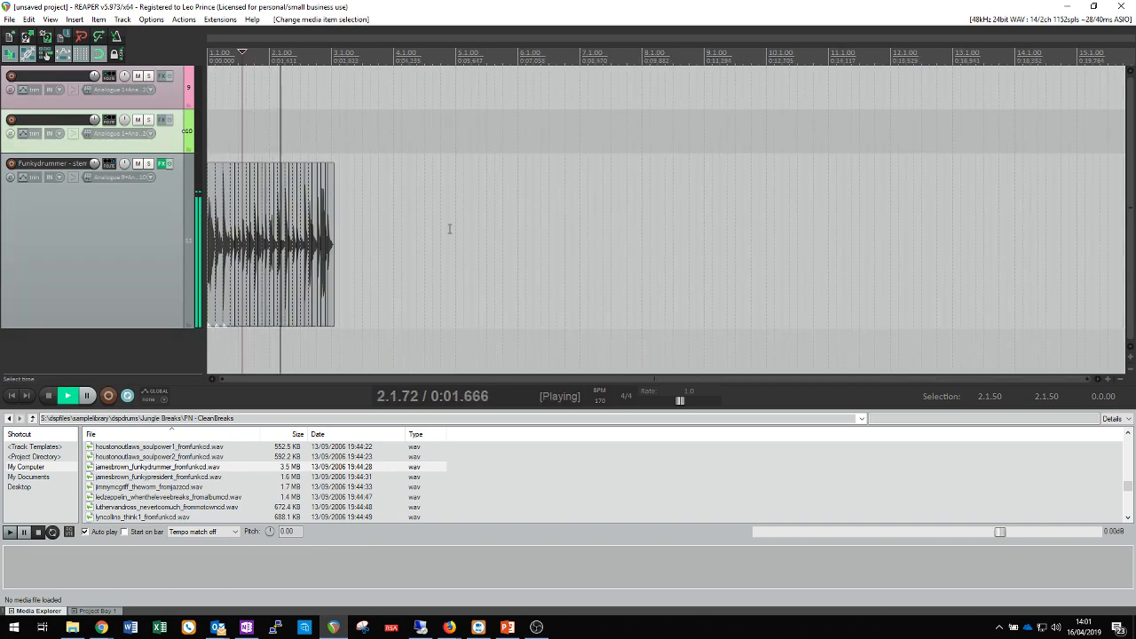
{"action": "key", "text": "space"}
Step: Extend the start of the third-from-last slice slightly earlier, over the tail of the hit near 2.4.00
{"action": "left_click_drag", "start_coordinate": [512, 378], "coordinate": [579, 377]}
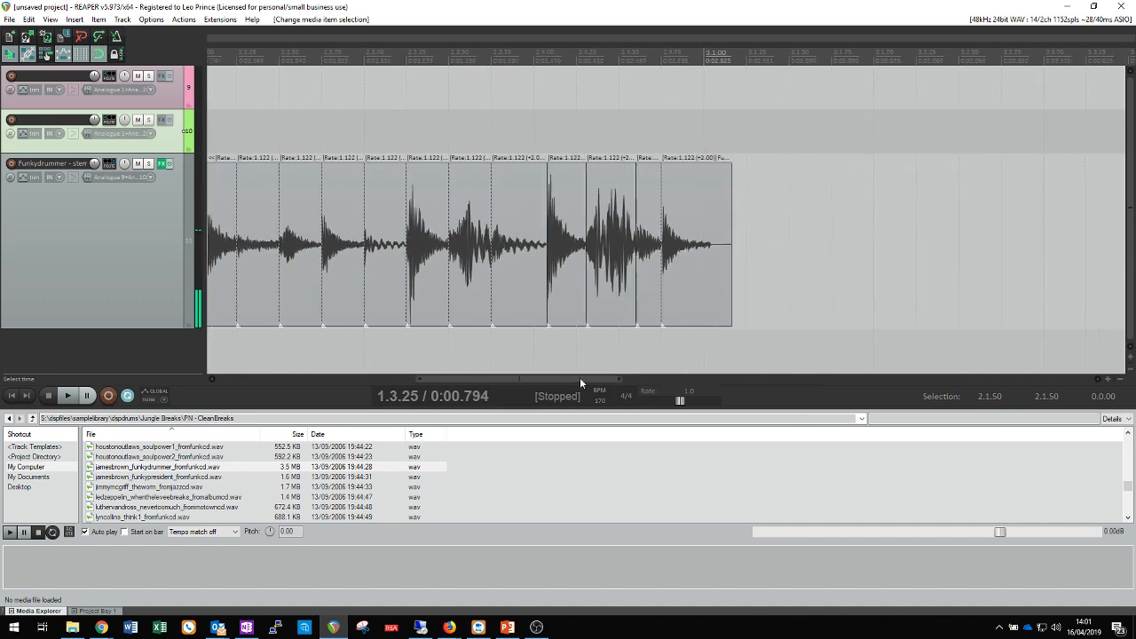
{"action": "left_click", "coordinate": [581, 299]}
{"action": "mouse_move", "coordinate": [581, 303]}
{"action": "left_mouse_down"}
{"action": "mouse_move", "coordinate": [568, 305]}
{"action": "mouse_move", "coordinate": [598, 305]}
{"action": "left_mouse_up"}
{"action": "scroll", "coordinate": [490, 81], "scroll_direction": "up", "scroll_amount": 2}
Step: Play the final hits repeatedly from 2.3.50 to check their timing
{"action": "left_click", "coordinate": [489, 80]}
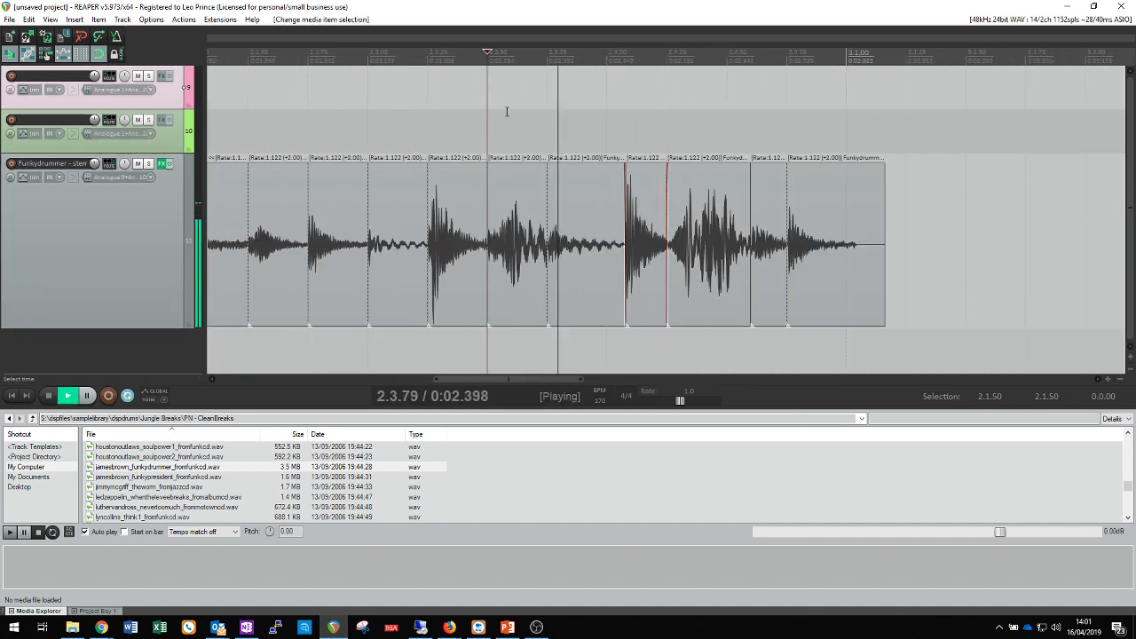
{"action": "scroll", "coordinate": [813, 254], "scroll_direction": "down", "scroll_amount": 3}
{"action": "left_click_drag", "start_coordinate": [758, 253], "coordinate": [679, 312]}
{"action": "scroll", "coordinate": [727, 290], "scroll_direction": "up", "scroll_amount": 3}
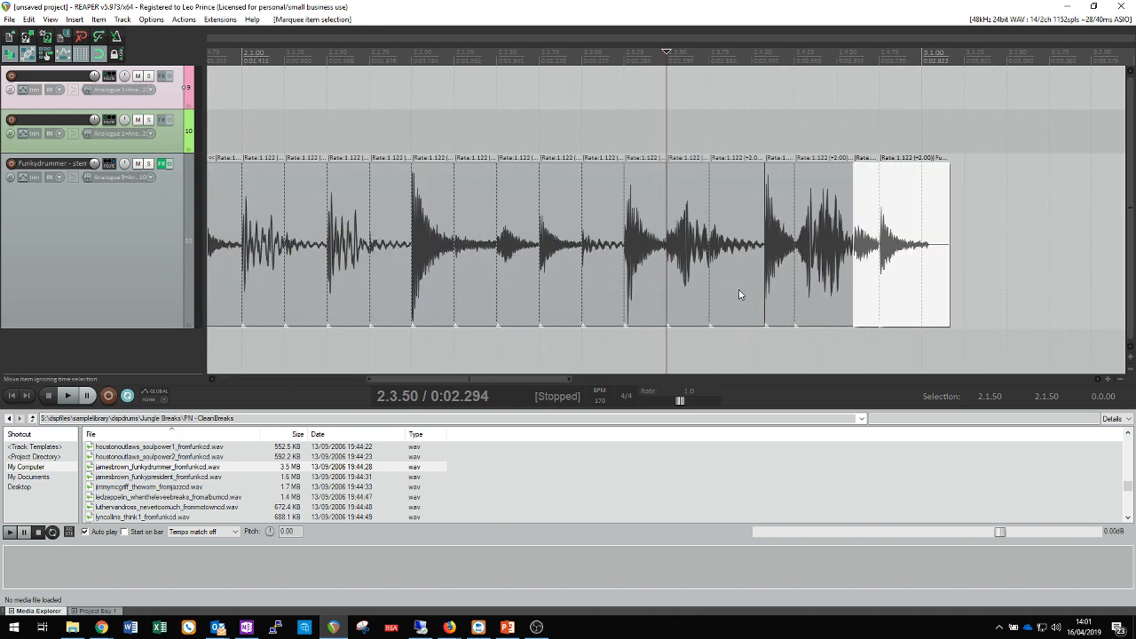
{"action": "key", "text": "space"}
{"action": "key", "text": "space"}
{"action": "key", "text": "space"}
{"action": "key", "text": "space"}
Step: Move the short second-to-last slice out to 3.1.75 and close the gap with the final hit's slice
{"action": "left_click", "coordinate": [823, 255]}
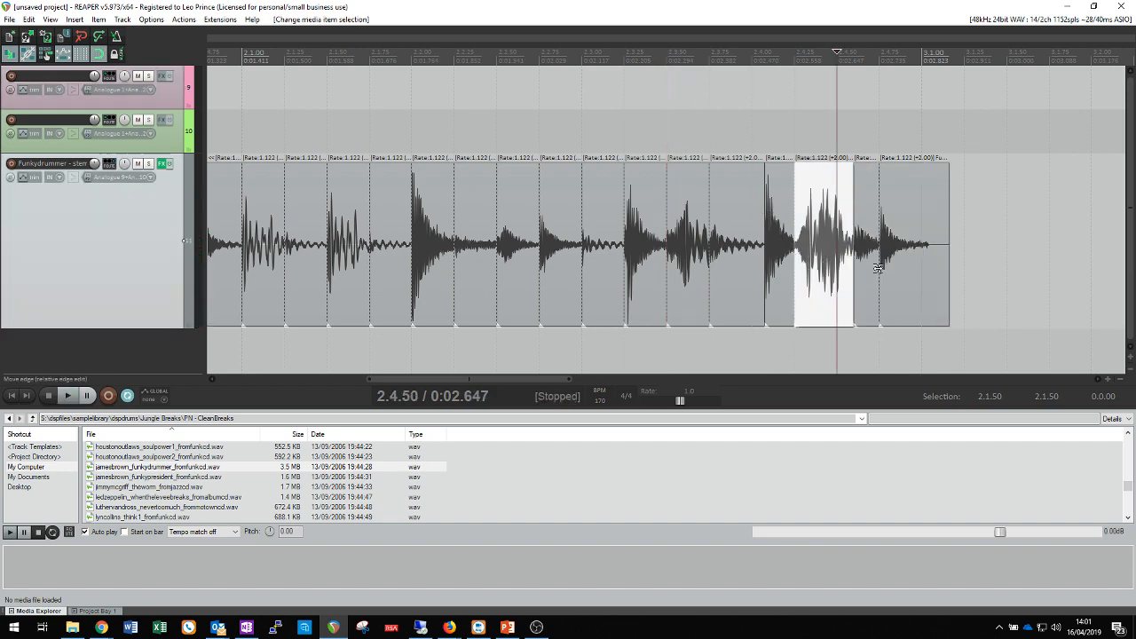
{"action": "mouse_move", "coordinate": [864, 278]}
{"action": "left_mouse_down"}
{"action": "mouse_move", "coordinate": [1065, 286]}
{"action": "mouse_move", "coordinate": [878, 278]}
{"action": "left_mouse_up"}
{"action": "key", "text": "space"}
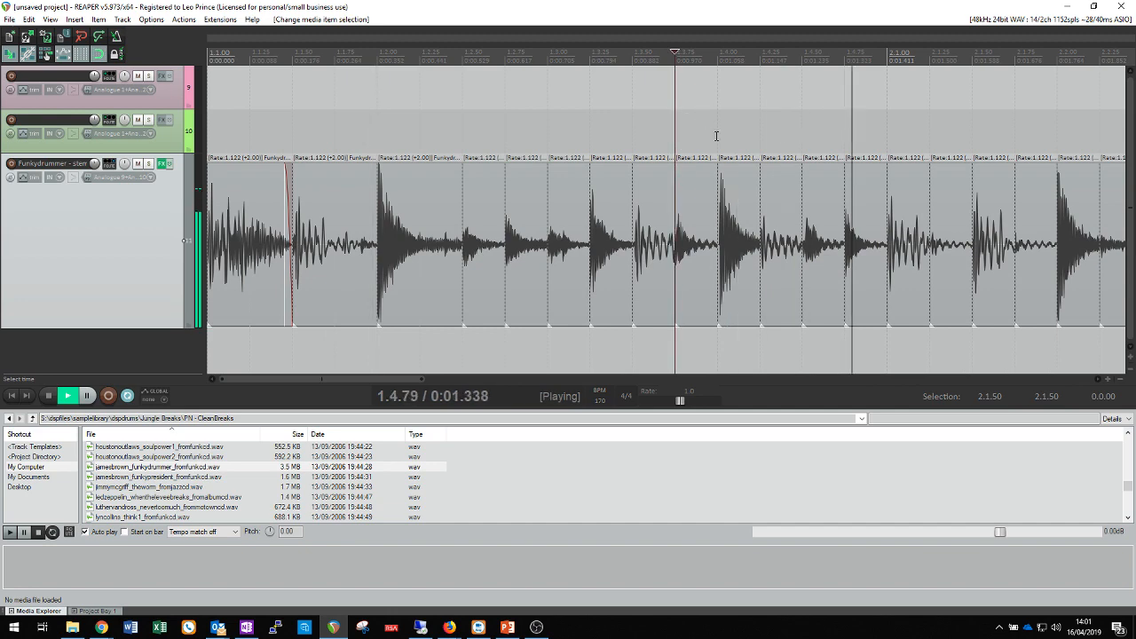
{"action": "scroll", "coordinate": [790, 198], "scroll_direction": "down", "scroll_amount": 4}
{"action": "scroll", "coordinate": [581, 219], "scroll_direction": "up", "scroll_amount": 6}
{"action": "key", "text": "space"}
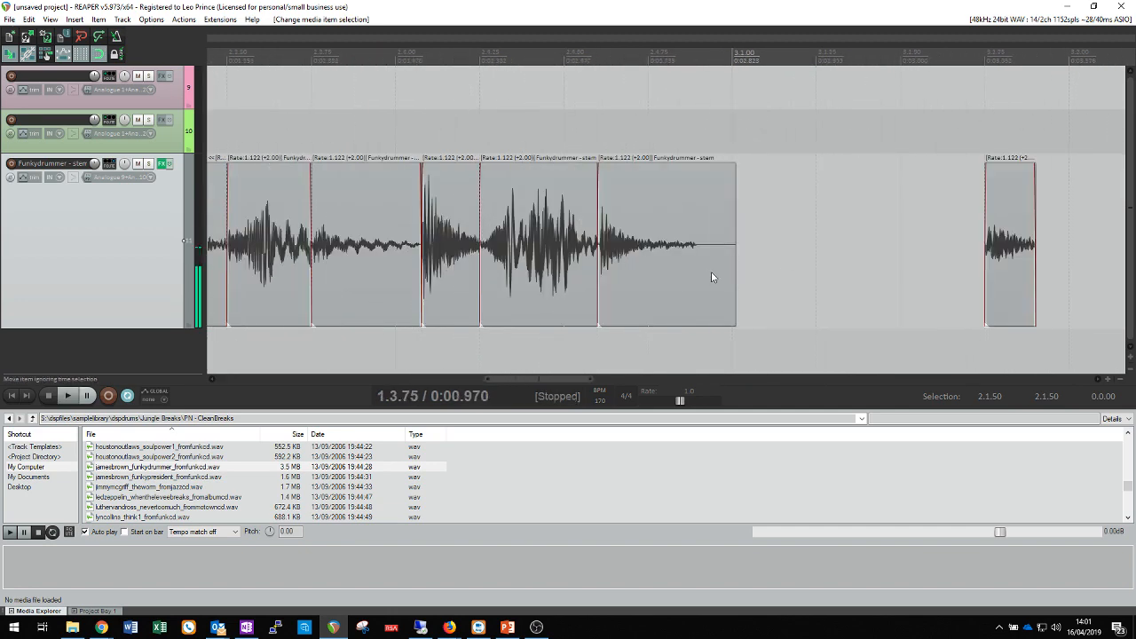
Step: Move the final hit's slice to 3.1.00 and play from 2.4.00
{"action": "left_click_drag", "start_coordinate": [648, 246], "coordinate": [782, 246]}
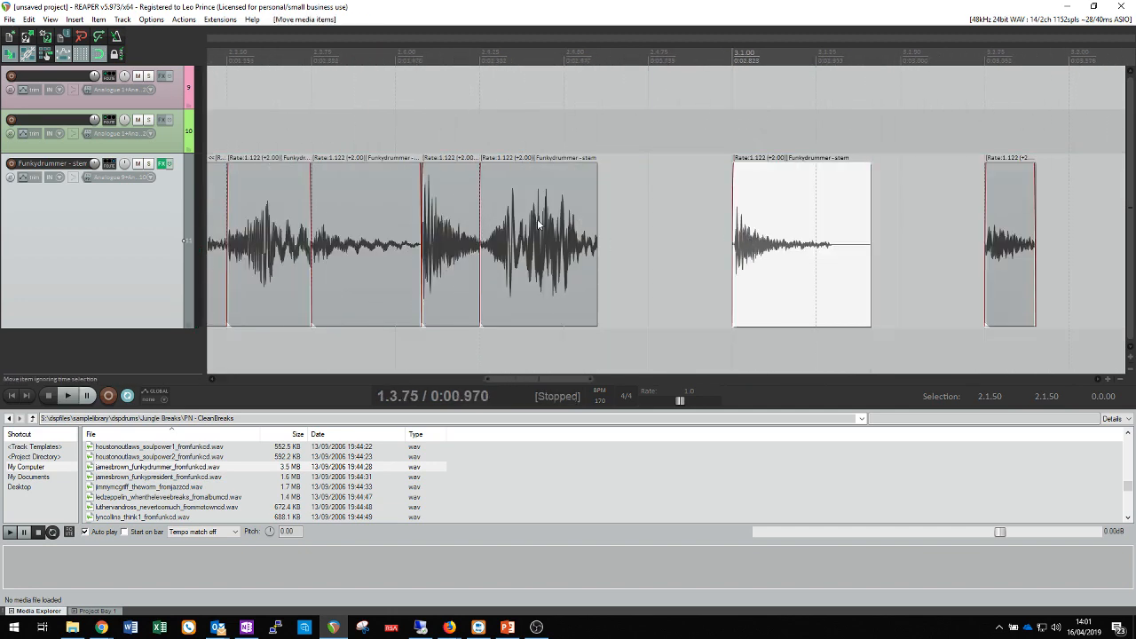
{"action": "left_click_drag", "start_coordinate": [625, 185], "coordinate": [457, 278]}
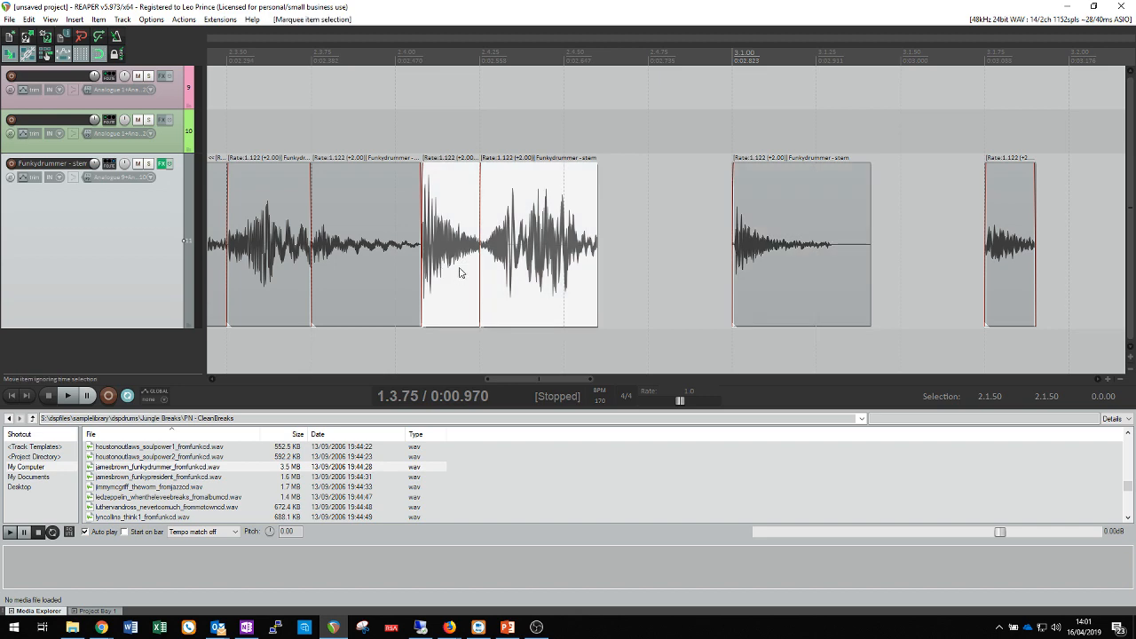
{"action": "left_click", "coordinate": [374, 117]}
{"action": "key", "text": "space"}
{"action": "key", "text": "space"}
{"action": "key", "text": "space"}
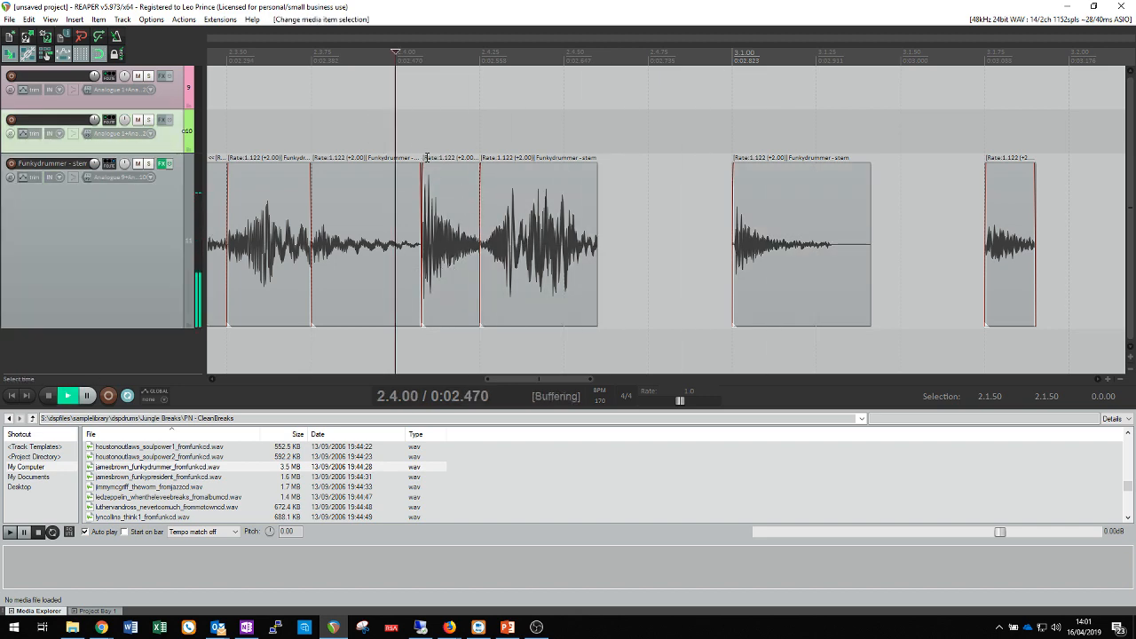
{"action": "key", "text": "space"}
Step: Play the hits from 2.3.50 repeatedly to examine how they sit against the grid
{"action": "left_click", "coordinate": [251, 127]}
{"action": "key", "text": "space"}
{"action": "key", "text": "space"}
{"action": "scroll", "coordinate": [254, 124], "scroll_direction": "down", "scroll_amount": 3}
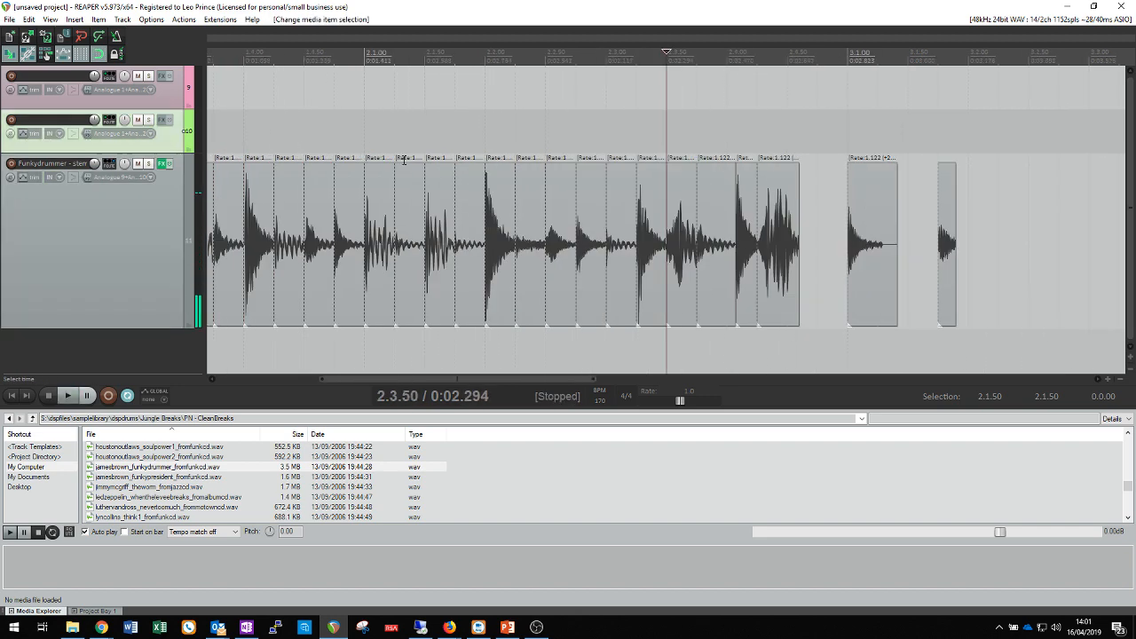
{"action": "key", "text": "space"}
{"action": "key", "text": "space"}
{"action": "key", "text": "space"}
{"action": "scroll", "coordinate": [874, 314], "scroll_direction": "up", "scroll_amount": 5}
{"action": "key", "text": "space"}
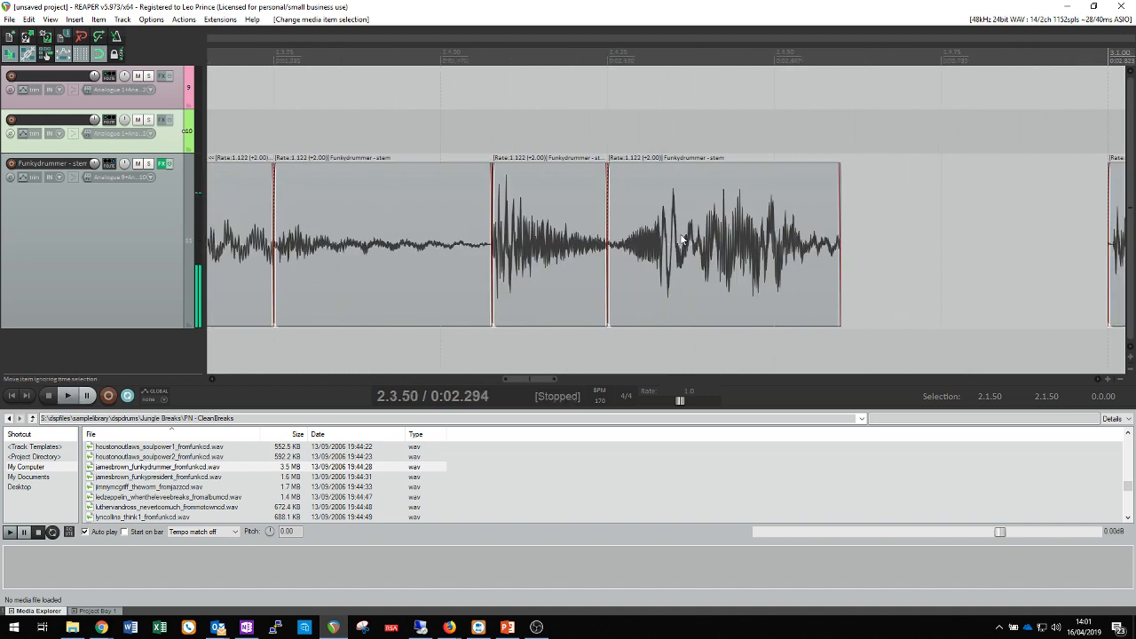
Step: Play the end of the sequence from 2.3.00 to check the hits from there onward
{"action": "scroll", "coordinate": [670, 235], "scroll_direction": "down", "scroll_amount": 1}
{"action": "scroll", "coordinate": [670, 235], "scroll_direction": "down", "scroll_amount": 4}
{"action": "left_click_drag", "start_coordinate": [815, 222], "coordinate": [596, 307]}
{"action": "left_click", "coordinate": [577, 173]}
{"action": "key", "text": "space"}
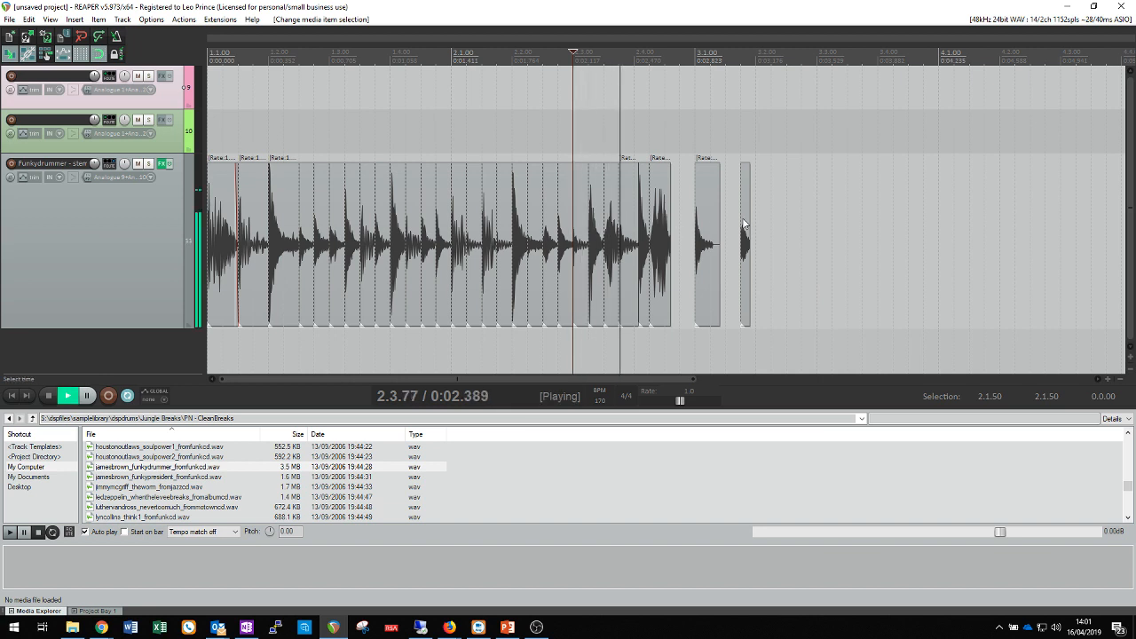
{"action": "key", "text": "space"}
{"action": "key", "text": "space"}
{"action": "key", "text": "space"}
Step: Delete all slices from 2.3.25 onwards and play the remaining sequence from 1.4.75
{"action": "left_click_drag", "start_coordinate": [786, 197], "coordinate": [594, 299]}
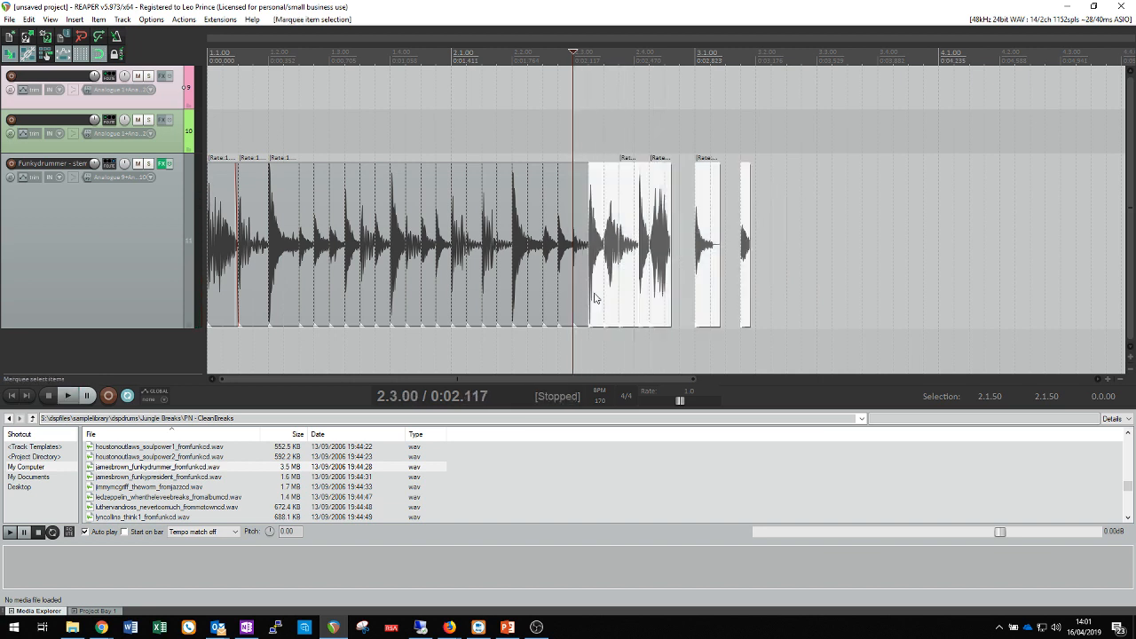
{"action": "key", "text": "Delete"}
{"action": "left_click", "coordinate": [436, 133]}
{"action": "key", "text": "space"}
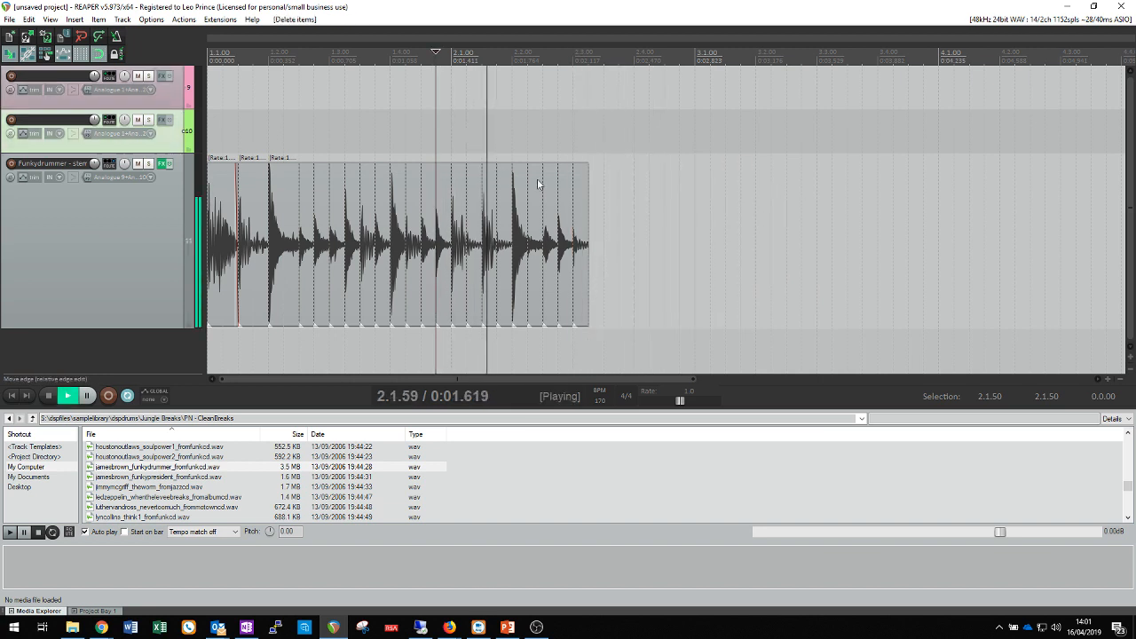
{"action": "key", "text": "space"}
Step: Copy the group of slices starting at 2.2.00 to 2.3.50, fill the gaps at 2.3.25 and 2.4.75 with copied hits, and play from 1.4.50
{"action": "left_click_drag", "start_coordinate": [632, 189], "coordinate": [619, 311]}
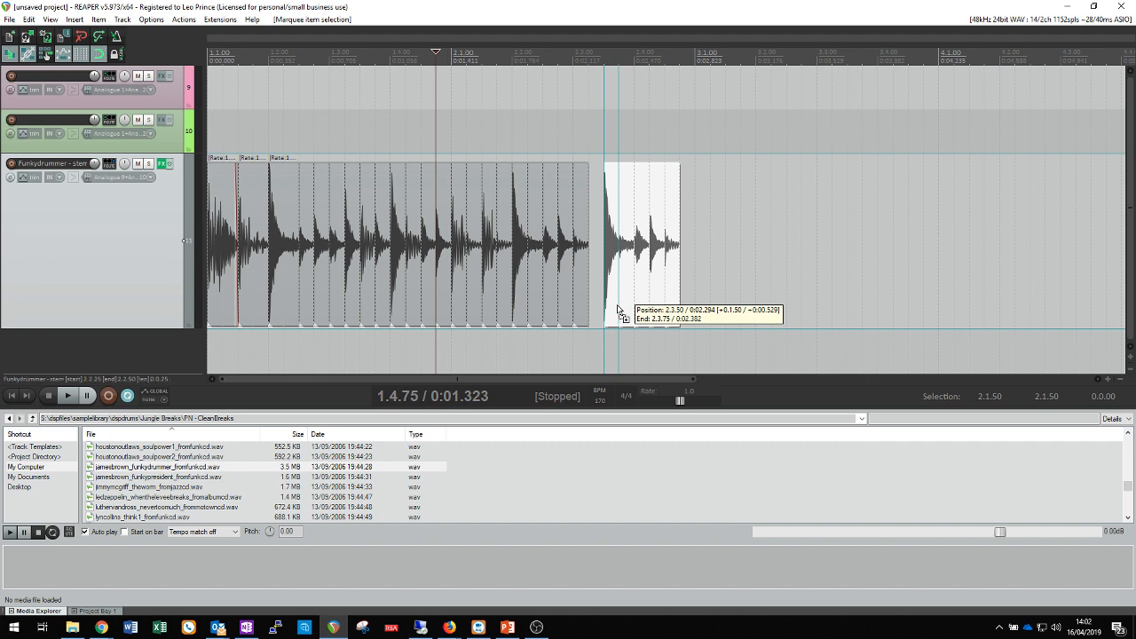
{"action": "left_click_drag", "start_coordinate": [619, 311], "coordinate": [609, 306]}
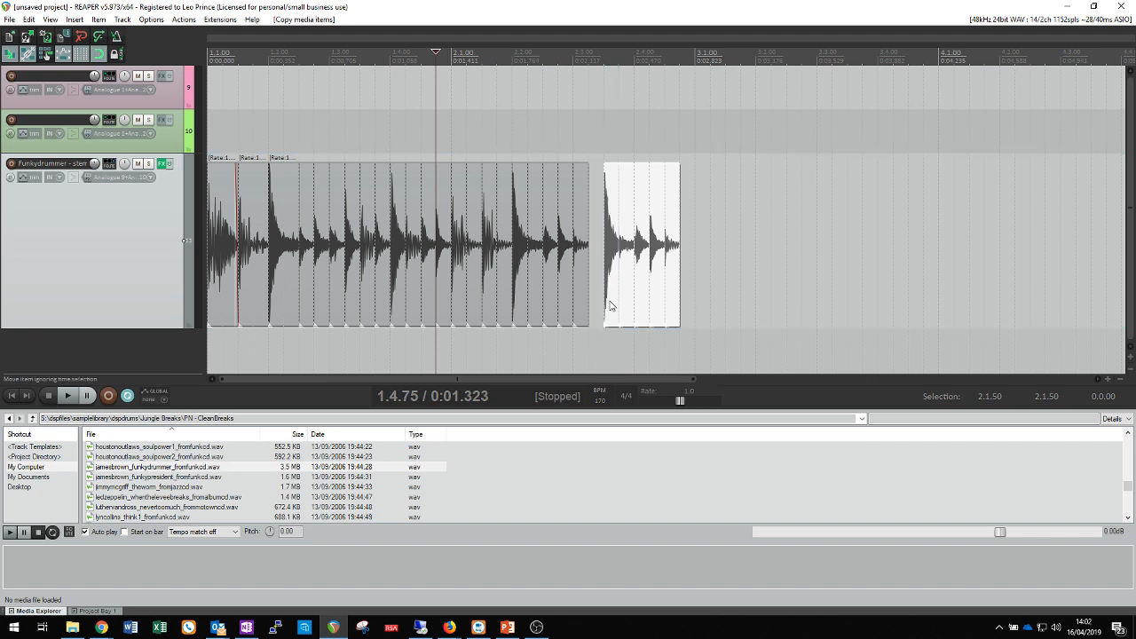
{"action": "left_click", "coordinate": [473, 286]}
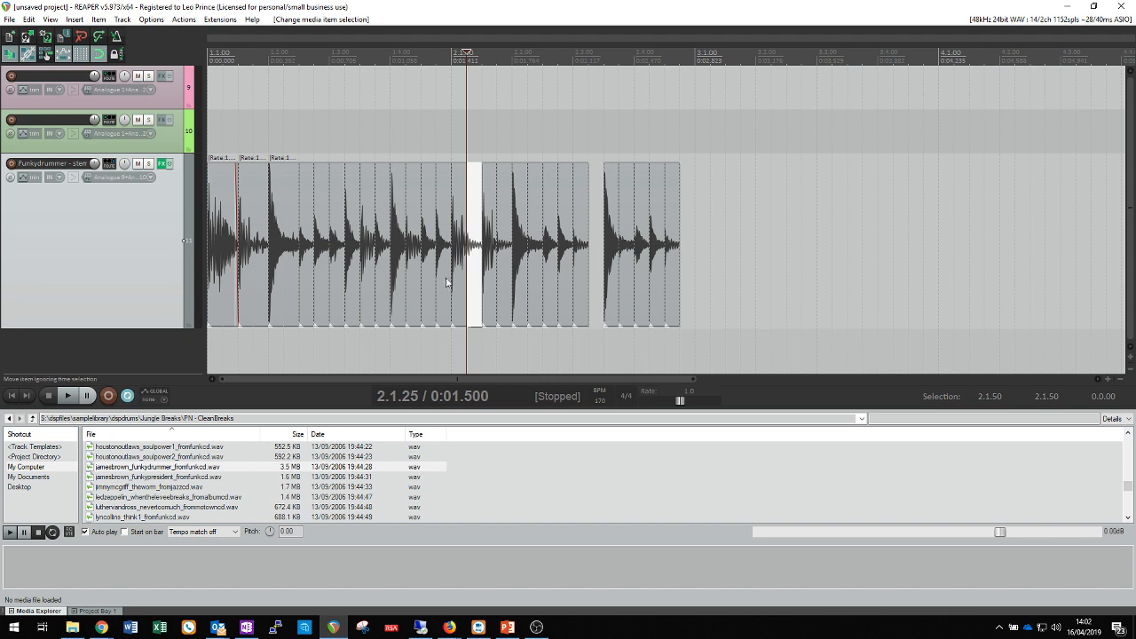
{"action": "left_click_drag", "start_coordinate": [446, 283], "coordinate": [697, 286]}
{"action": "left_click", "coordinate": [410, 136]}
{"action": "key", "text": "space"}
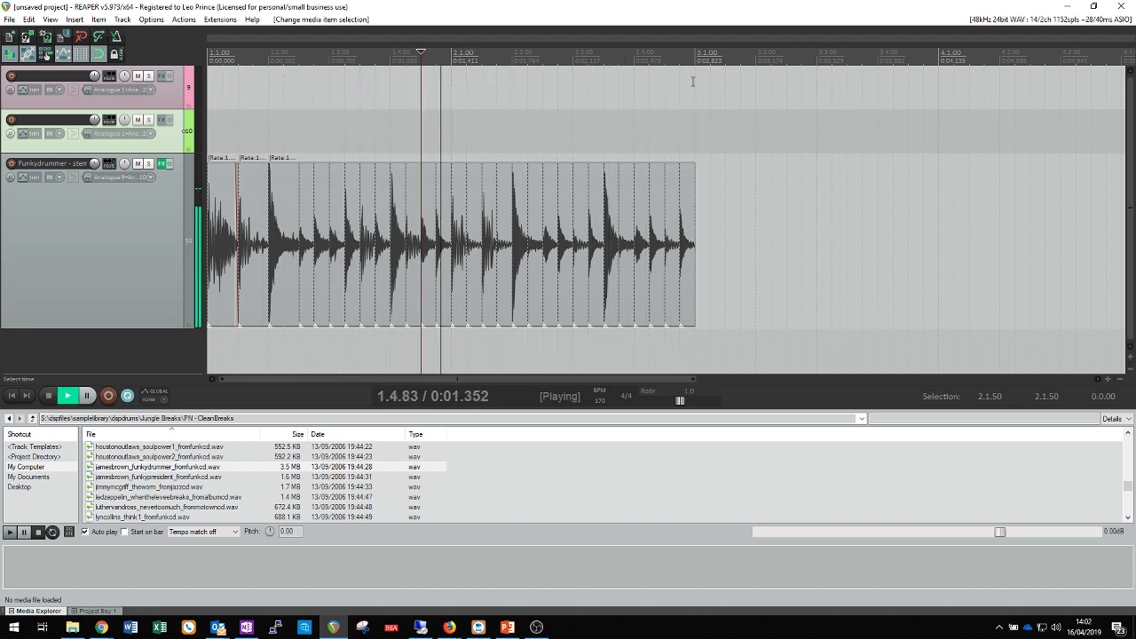
Step: Set the time selection to the two bars from 1.1.00 to 3.1.00 so the whole break loops
{"action": "left_click_drag", "start_coordinate": [696, 133], "coordinate": [210, 124]}
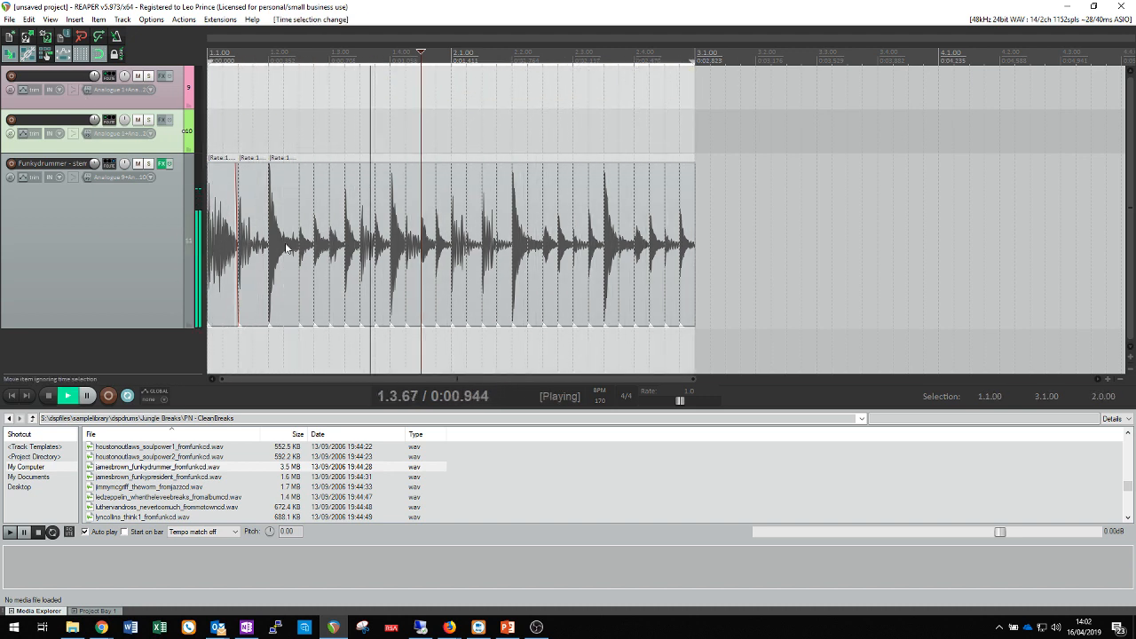
{"action": "scroll", "coordinate": [294, 372], "scroll_direction": "up", "scroll_amount": 2}
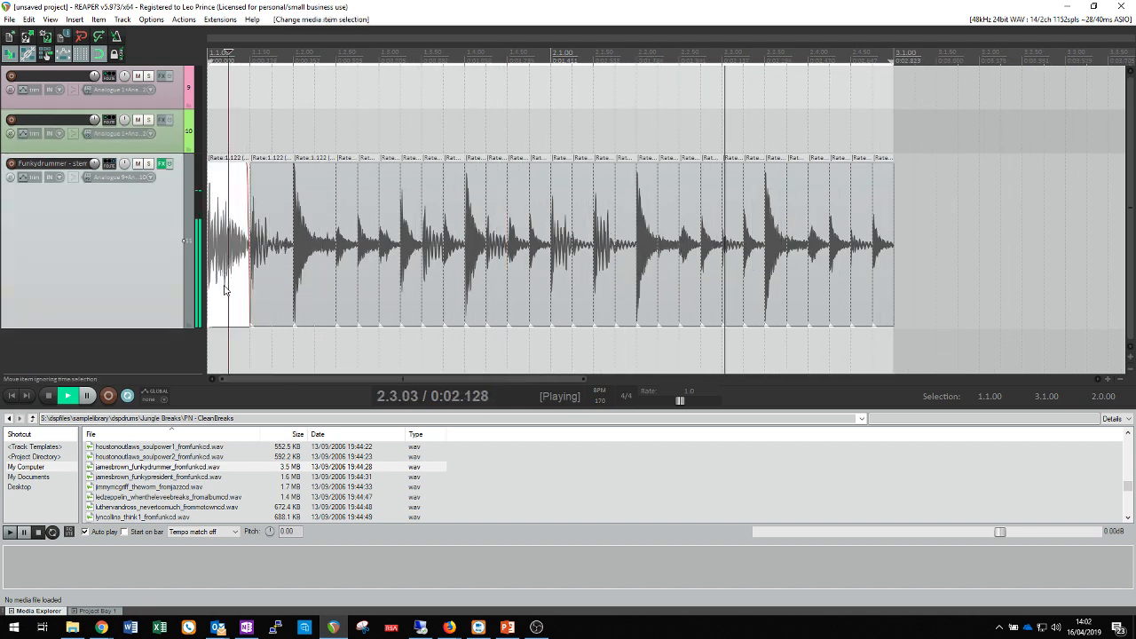
{"action": "left_click_drag", "start_coordinate": [228, 282], "coordinate": [228, 219]}
Step: Nudge the second slice at 1.1.50 slightly earlier
{"action": "left_click", "coordinate": [269, 216]}
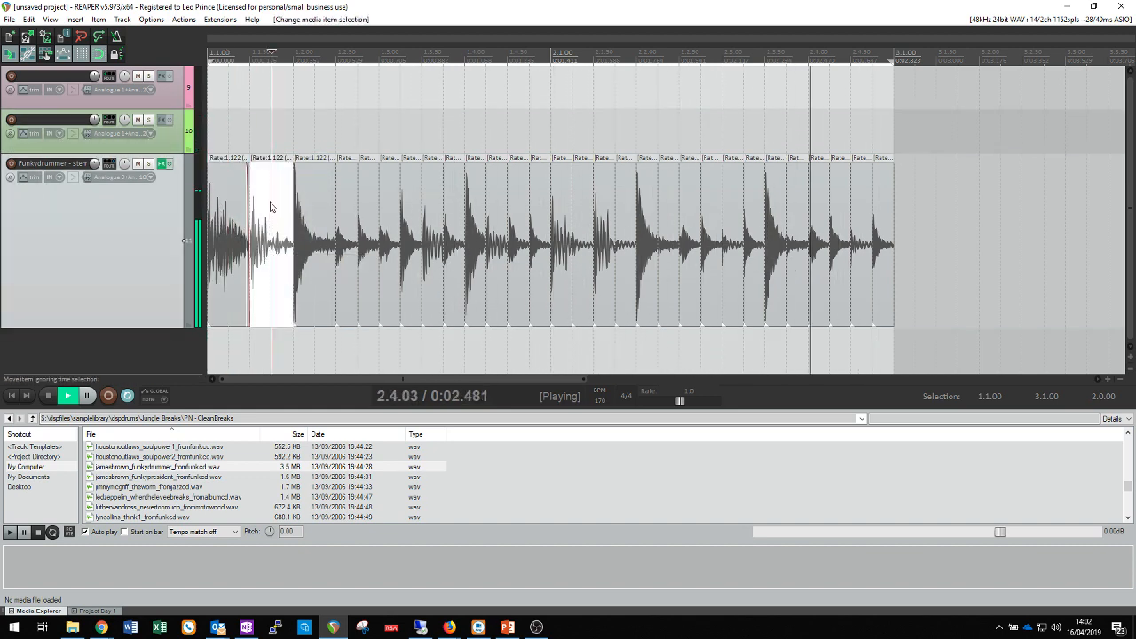
{"action": "scroll", "coordinate": [275, 210], "scroll_direction": "up", "scroll_amount": 2}
{"action": "scroll", "coordinate": [299, 238], "scroll_direction": "up", "scroll_amount": 2}
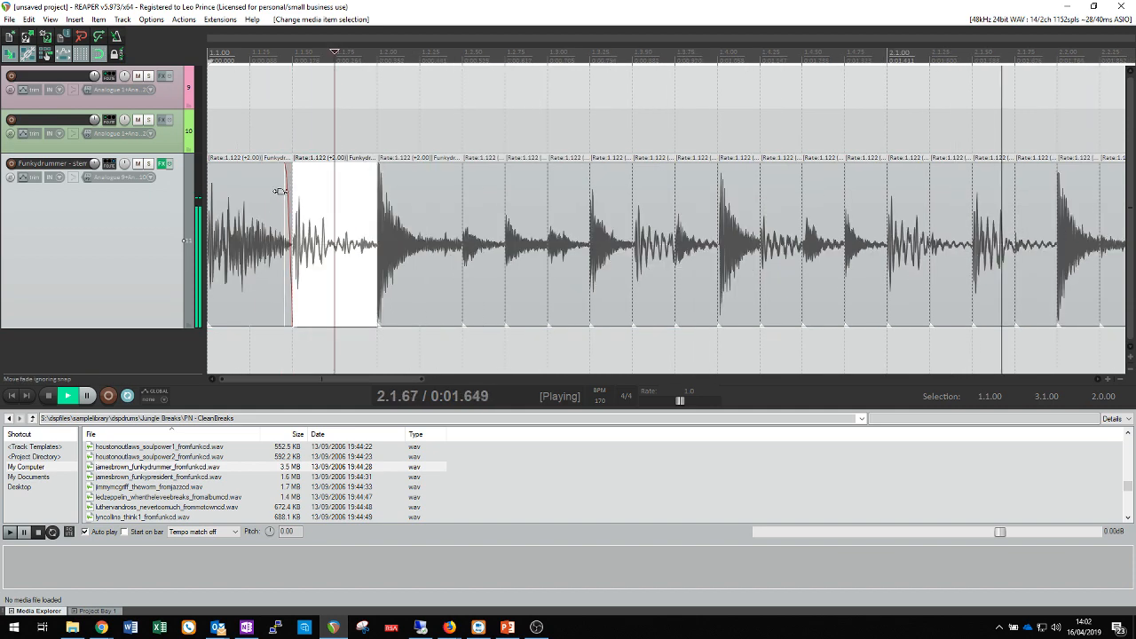
{"action": "mouse_move", "coordinate": [323, 211]}
{"action": "left_mouse_down"}
{"action": "mouse_move", "coordinate": [312, 212]}
{"action": "mouse_move", "coordinate": [326, 215]}
{"action": "mouse_move", "coordinate": [312, 199]}
{"action": "mouse_move", "coordinate": [328, 210]}
{"action": "mouse_move", "coordinate": [316, 210]}
{"action": "left_mouse_up"}
{"action": "scroll", "coordinate": [435, 256], "scroll_direction": "down", "scroll_amount": 2}
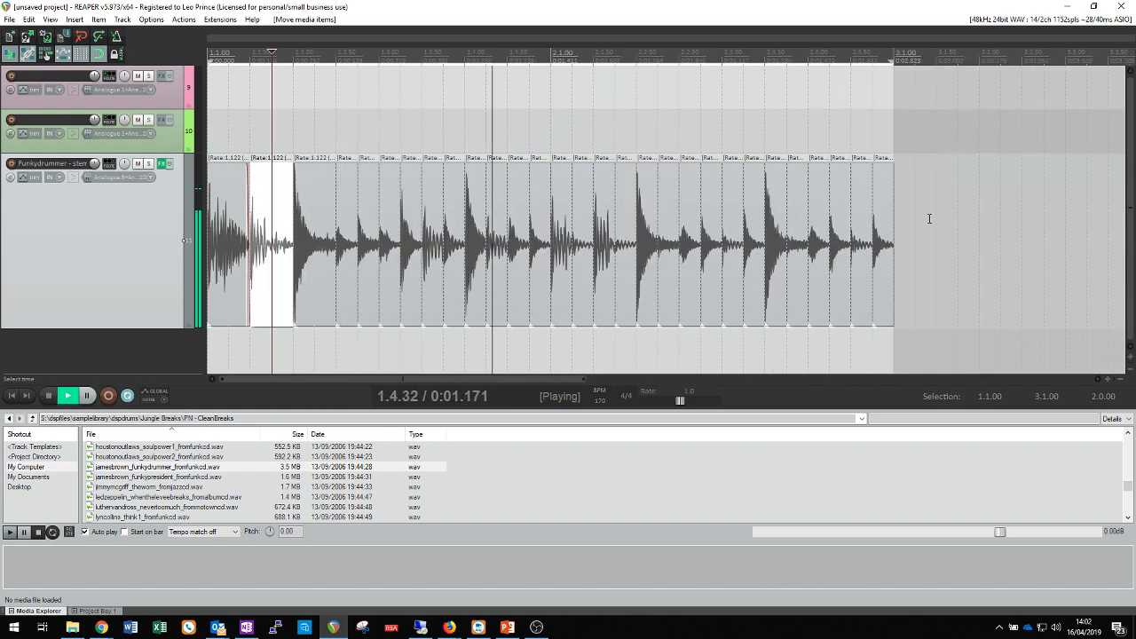
Step: Select all slices of the break and limit the time selection to 2.1.00–3.1.00
{"action": "left_click_drag", "start_coordinate": [923, 200], "coordinate": [212, 331]}
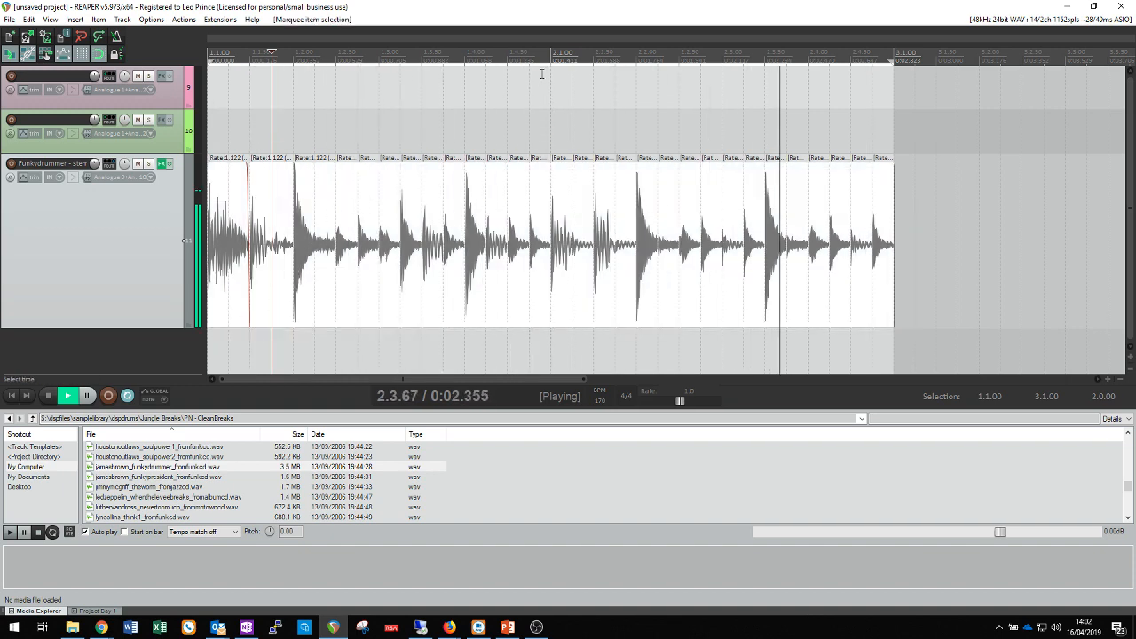
{"action": "left_click_drag", "start_coordinate": [543, 71], "coordinate": [894, 71]}
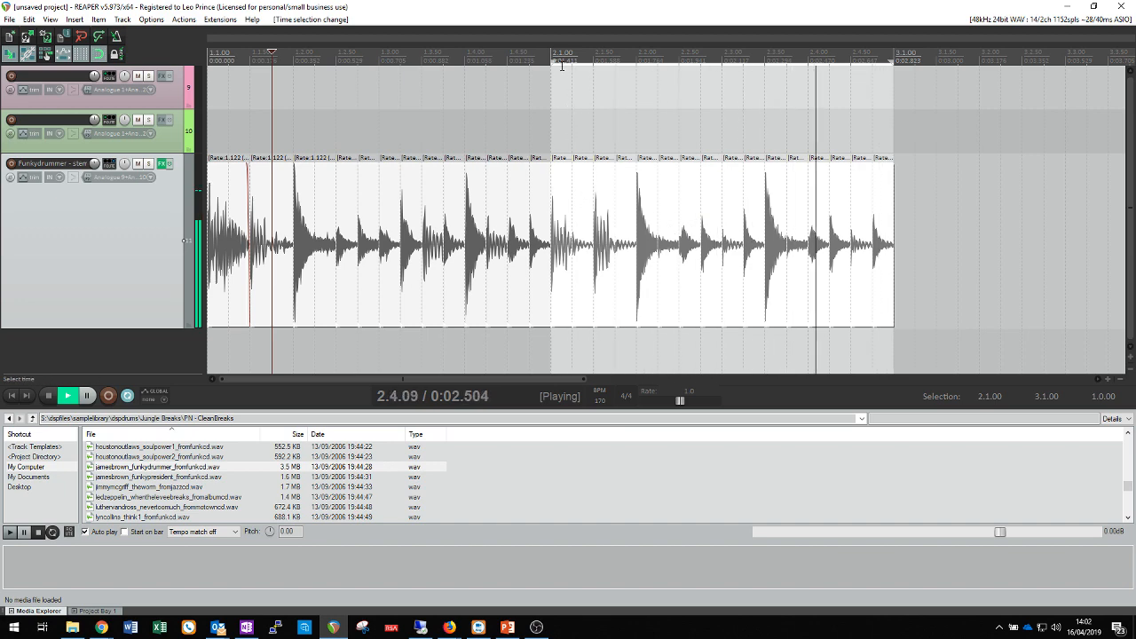
Step: Add the ReaPitch effect to the Funkydrummer track and try its pitch shift controls
{"action": "left_click", "coordinate": [161, 164]}
{"action": "left_click", "coordinate": [34, 282]}
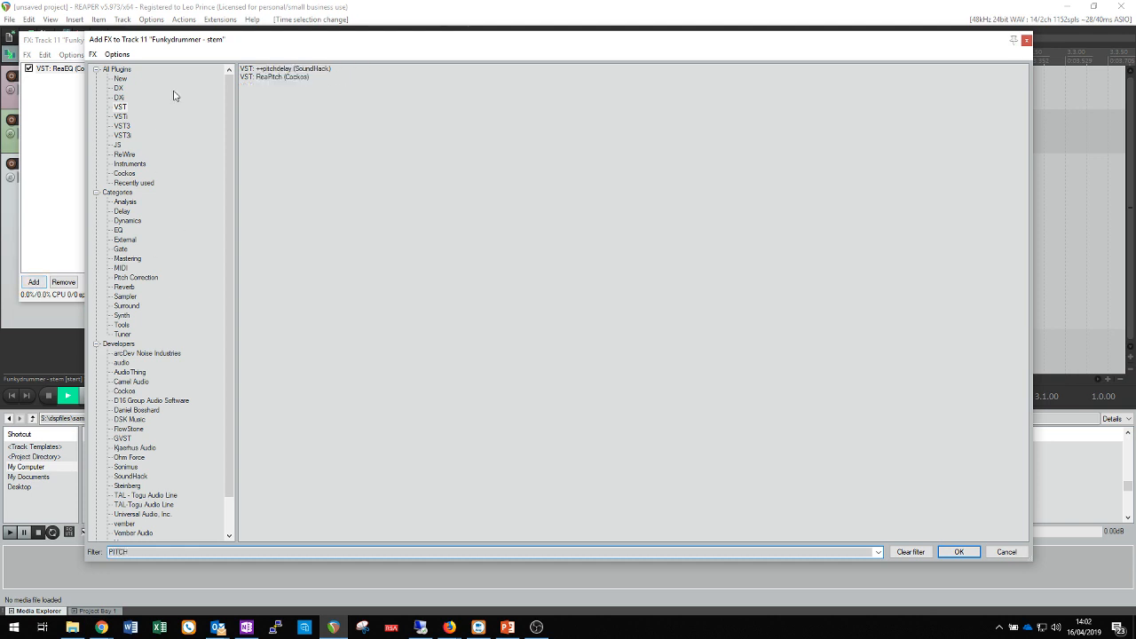
{"action": "double_click", "coordinate": [271, 78]}
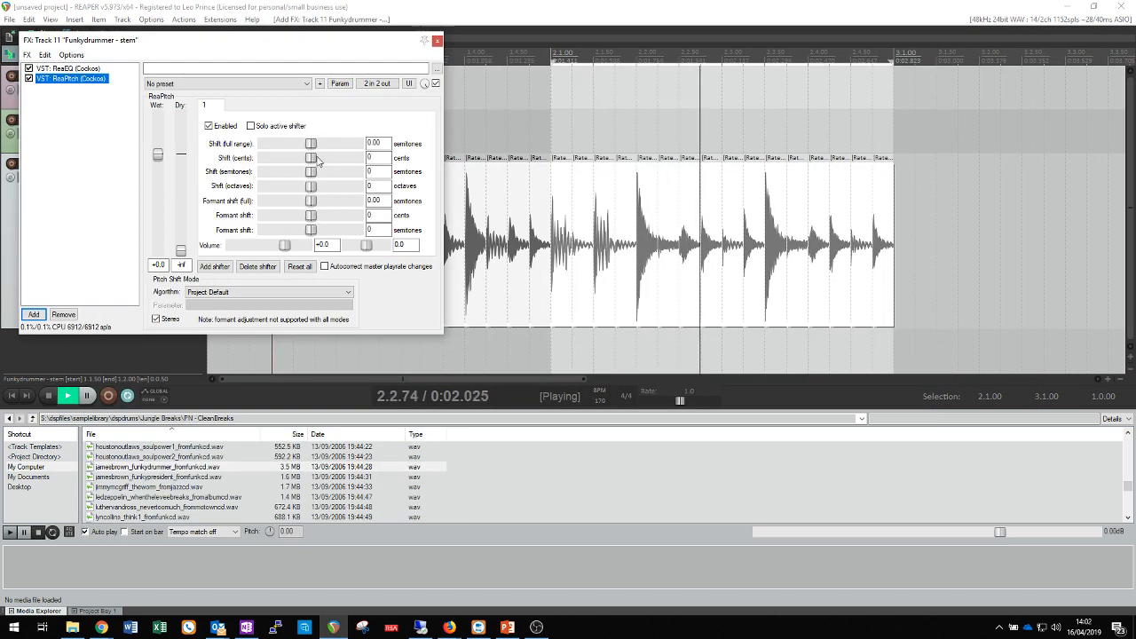
{"action": "left_click_drag", "start_coordinate": [310, 143], "coordinate": [310, 172]}
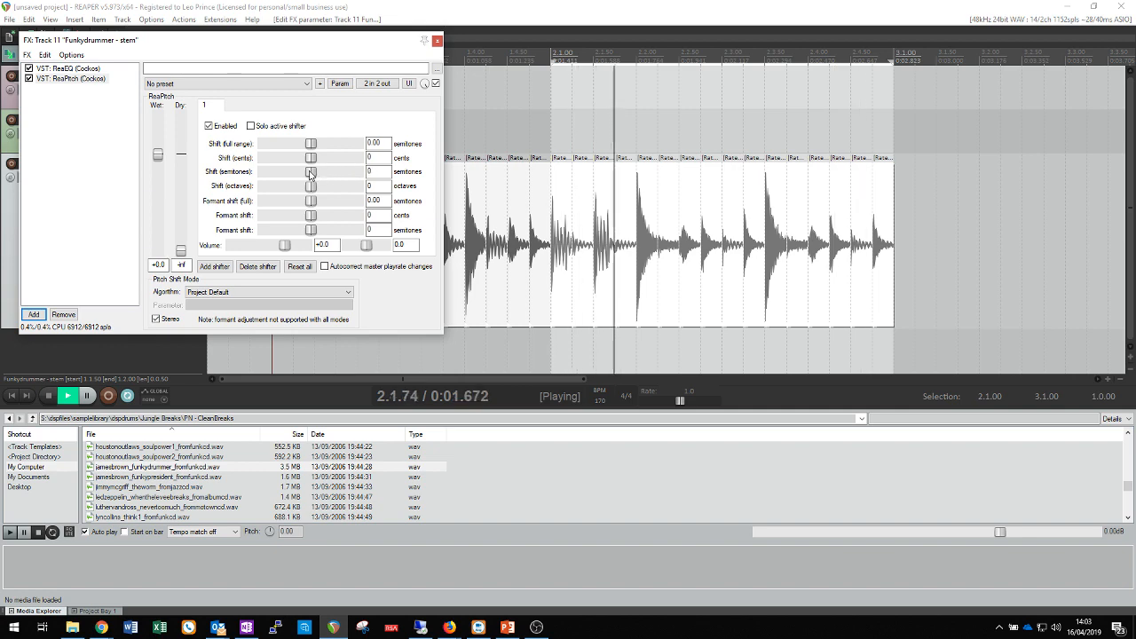
Step: Remove ReaPitch from the Funkydrummer track and close its effects window
{"action": "left_click", "coordinate": [63, 314]}
{"action": "left_click", "coordinate": [539, 353]}
{"action": "key", "text": "space"}
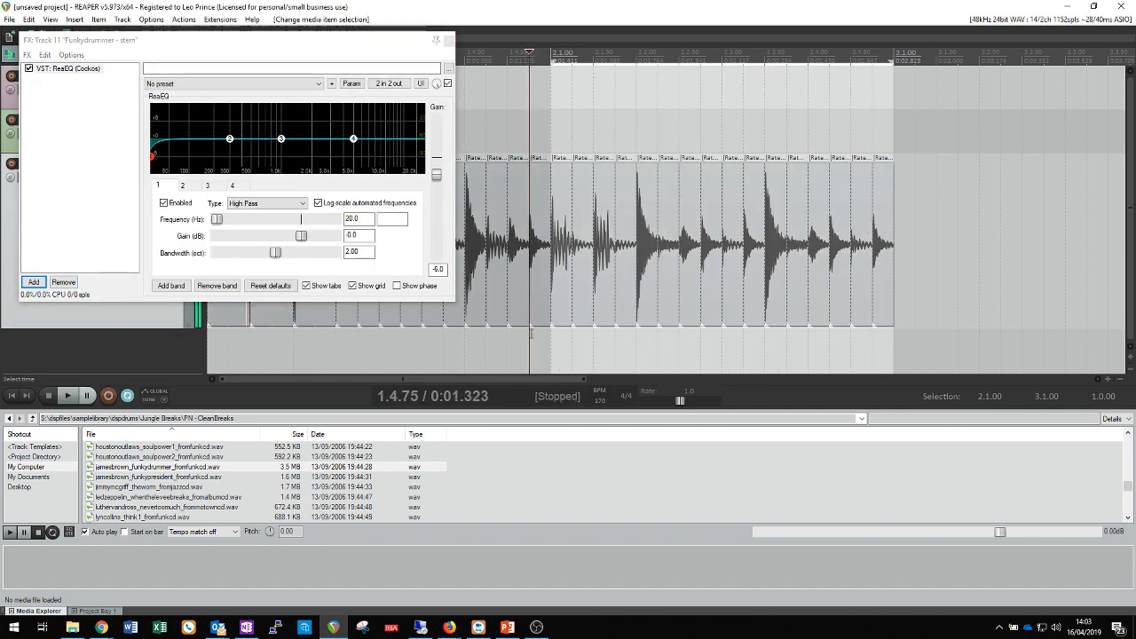
{"action": "key", "text": "space"}
{"action": "key", "text": "space"}
{"action": "left_click", "coordinate": [435, 39]}
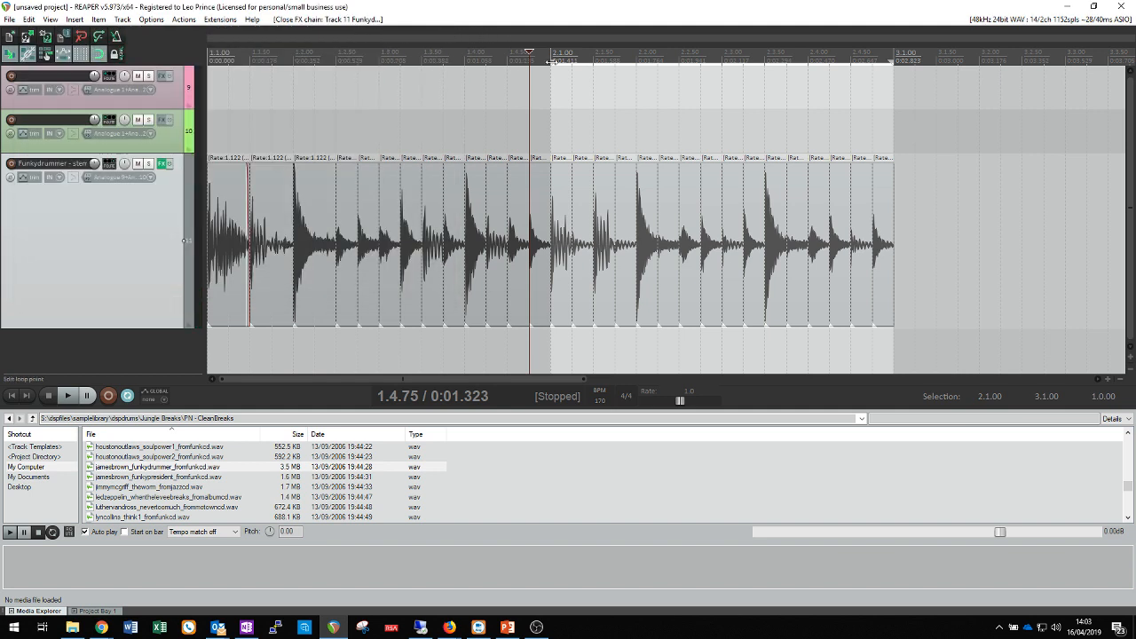
Step: Extend the time selection back to 1.1.00 so it covers both bars, and play the break from the start
{"action": "left_click_drag", "start_coordinate": [551, 61], "coordinate": [209, 60]}
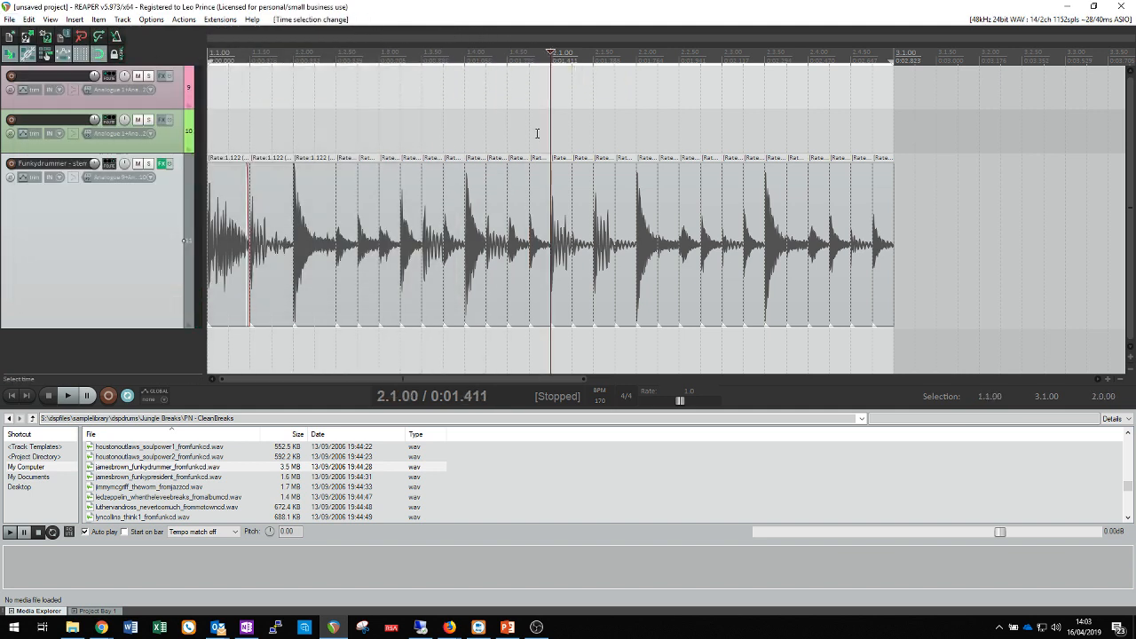
{"action": "key", "text": "Home"}
{"action": "key", "text": "space"}
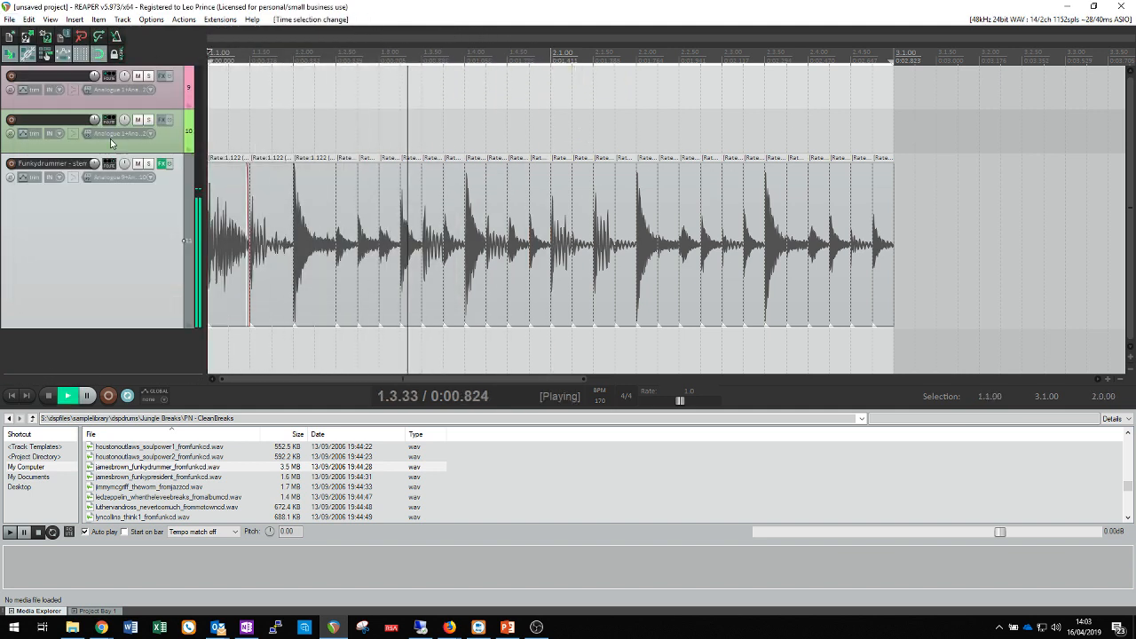
Step: Check the Funkydrummer track's effects chain and show the mixer
{"action": "left_click", "coordinate": [163, 165]}
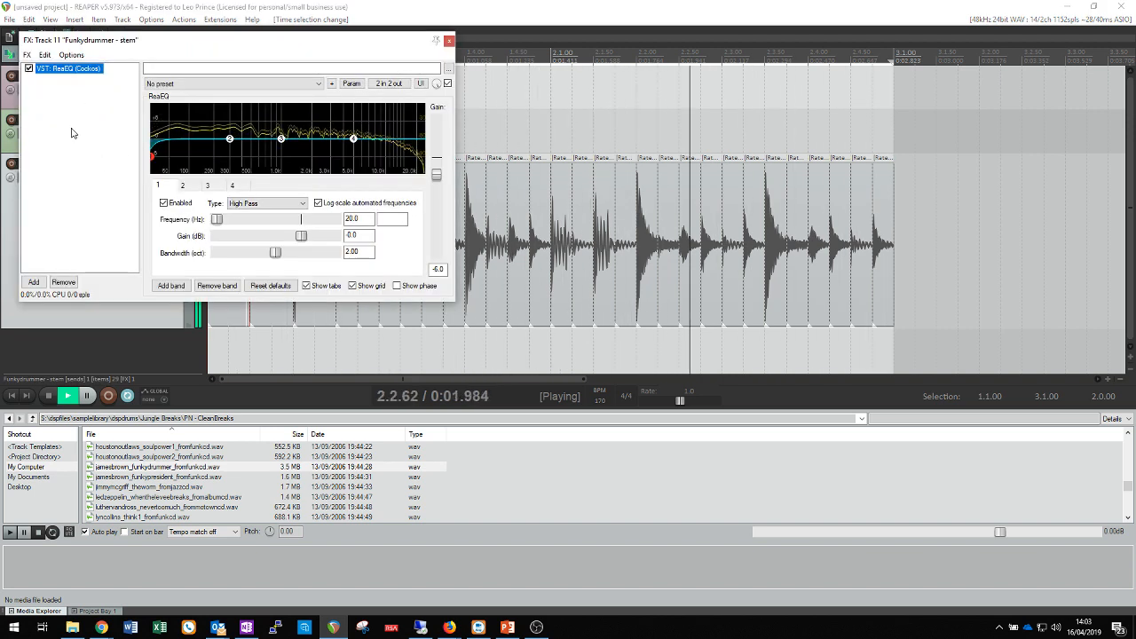
{"action": "left_click", "coordinate": [449, 41]}
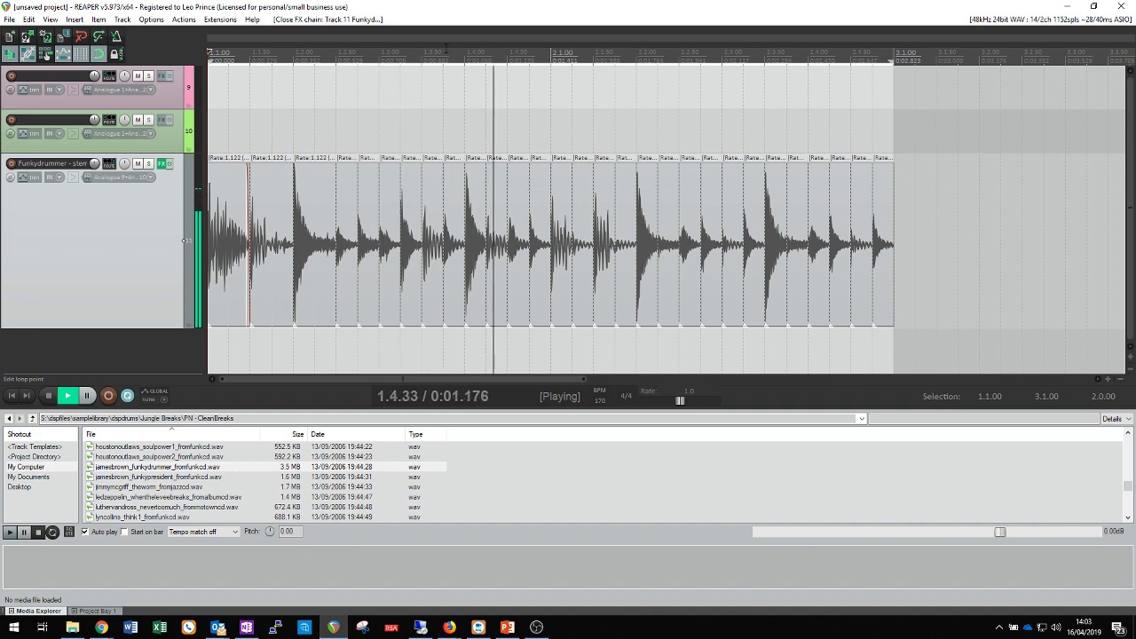
{"action": "key", "text": "ctrl+m"}
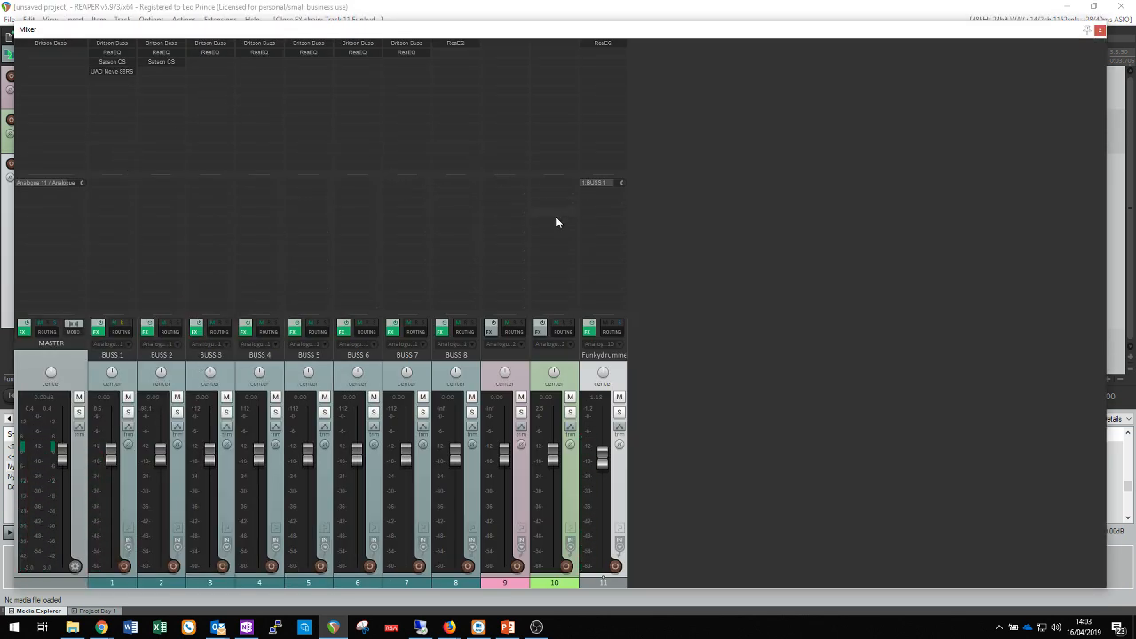
Step: Try the UAD UA 1176 Rev A compressor on the Funkydrummer track and delete it again
{"action": "double_click", "coordinate": [603, 55]}
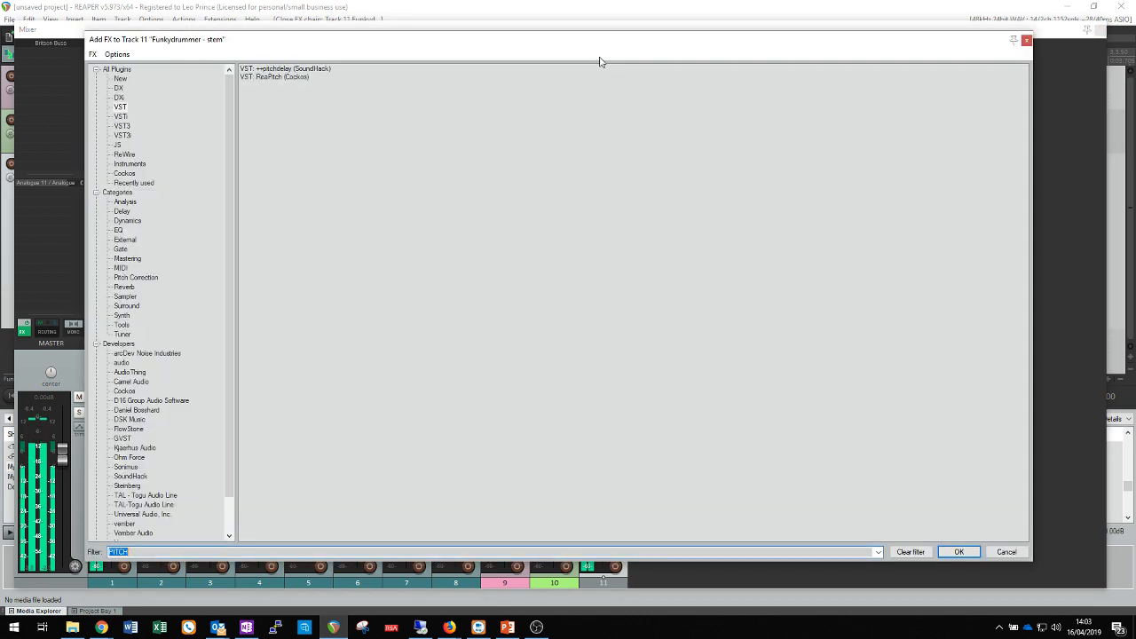
{"action": "type", "text": "1176"}
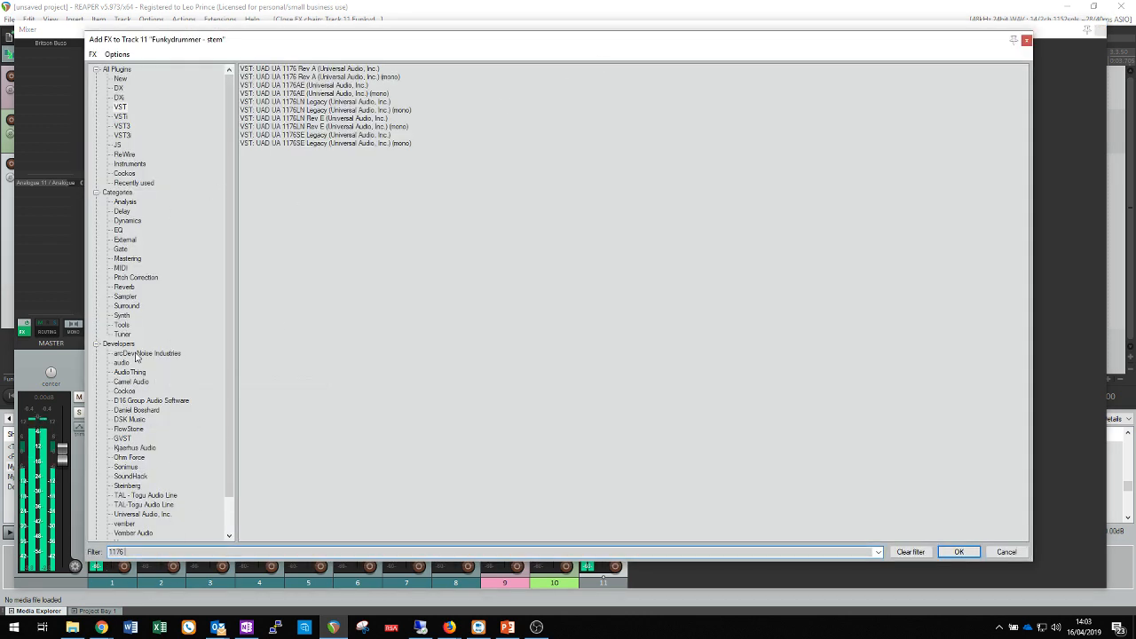
{"action": "double_click", "coordinate": [303, 71]}
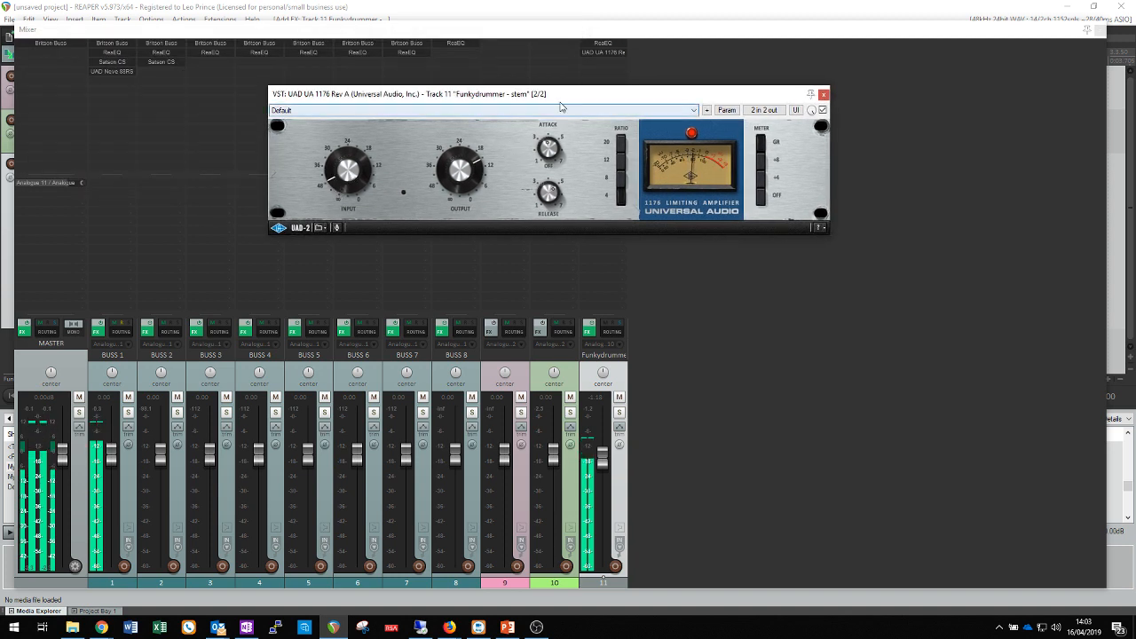
{"action": "right_click", "coordinate": [614, 53]}
{"action": "left_click", "coordinate": [614, 260]}
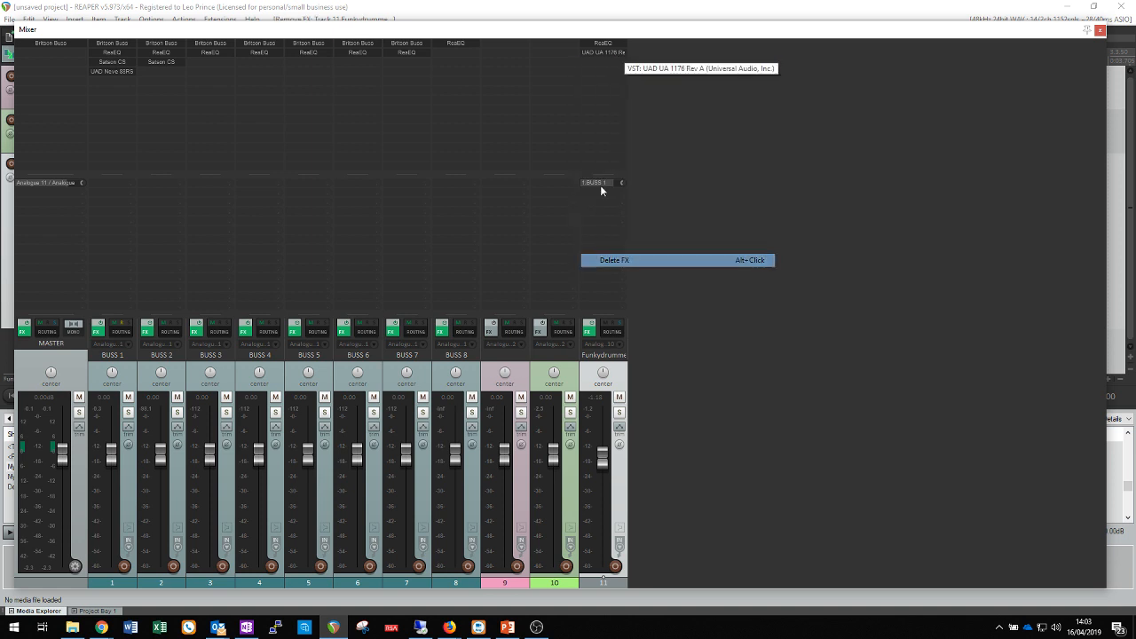
Step: Add the stereo UAD UA 1176LN Rev E compressor to the Funkydrummer track and place its window over the mixer
{"action": "double_click", "coordinate": [599, 56]}
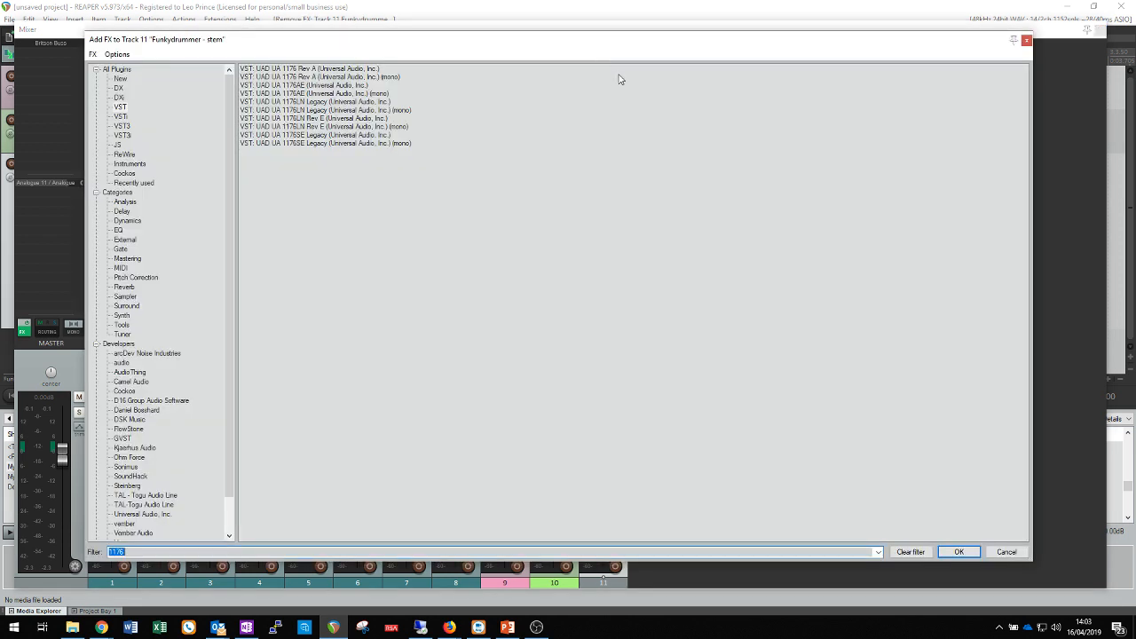
{"action": "double_click", "coordinate": [307, 118]}
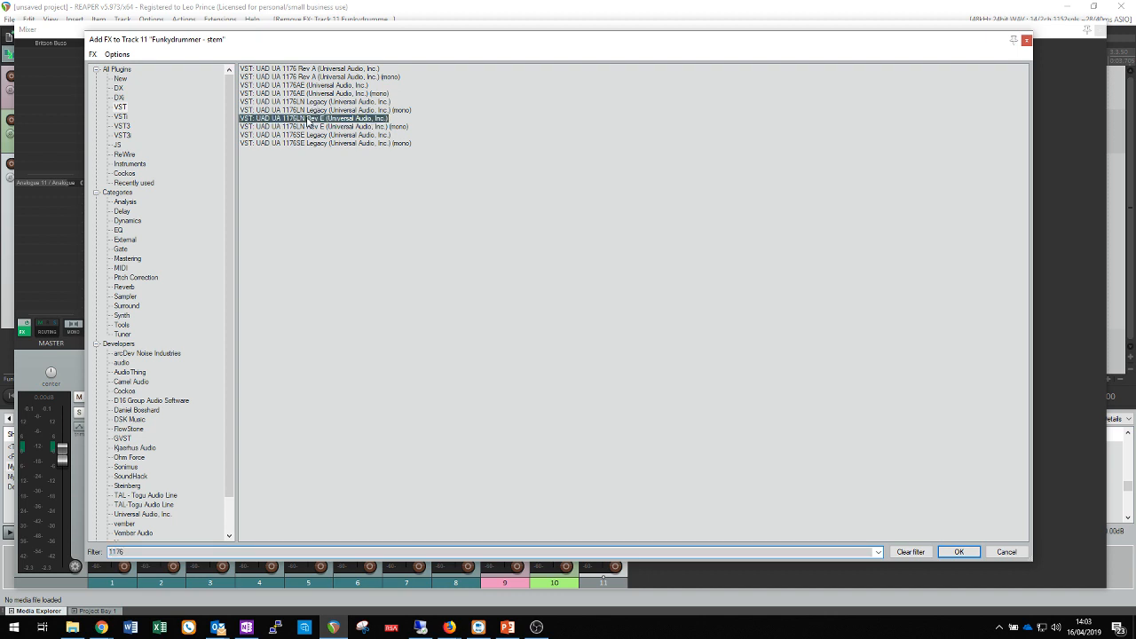
{"action": "left_click_drag", "start_coordinate": [239, 40], "coordinate": [488, 85]}
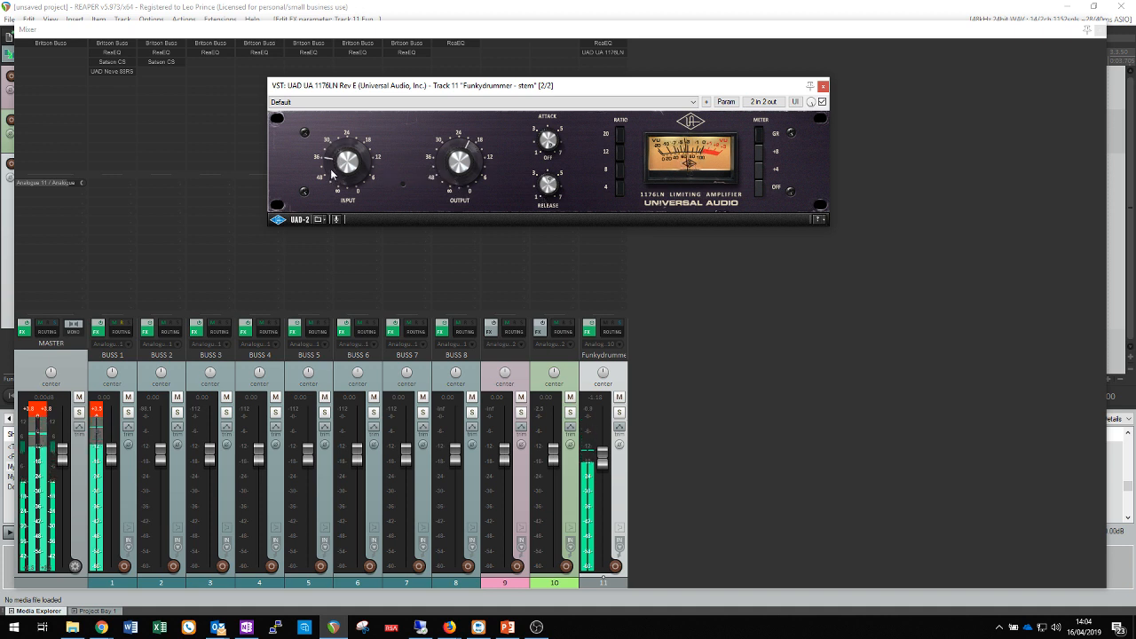
Step: Reset the BUSS 1 peak indicator, reopen the 1176LN Rev E and reduce its wet mix
{"action": "left_click", "coordinate": [106, 410]}
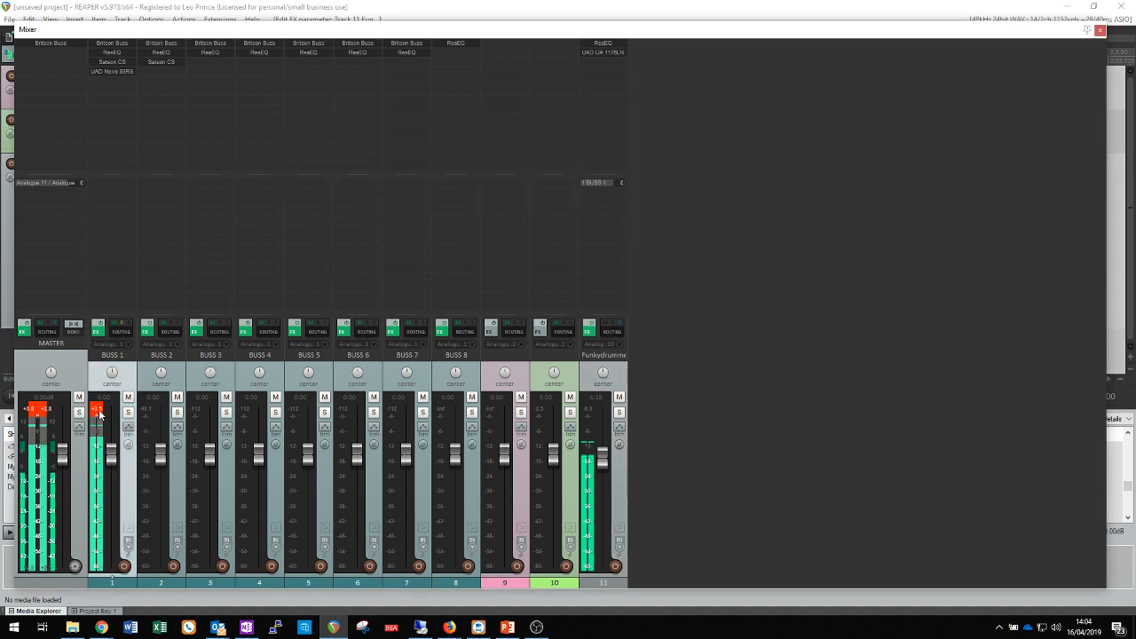
{"action": "left_click", "coordinate": [615, 53]}
{"action": "mouse_move", "coordinate": [811, 102]}
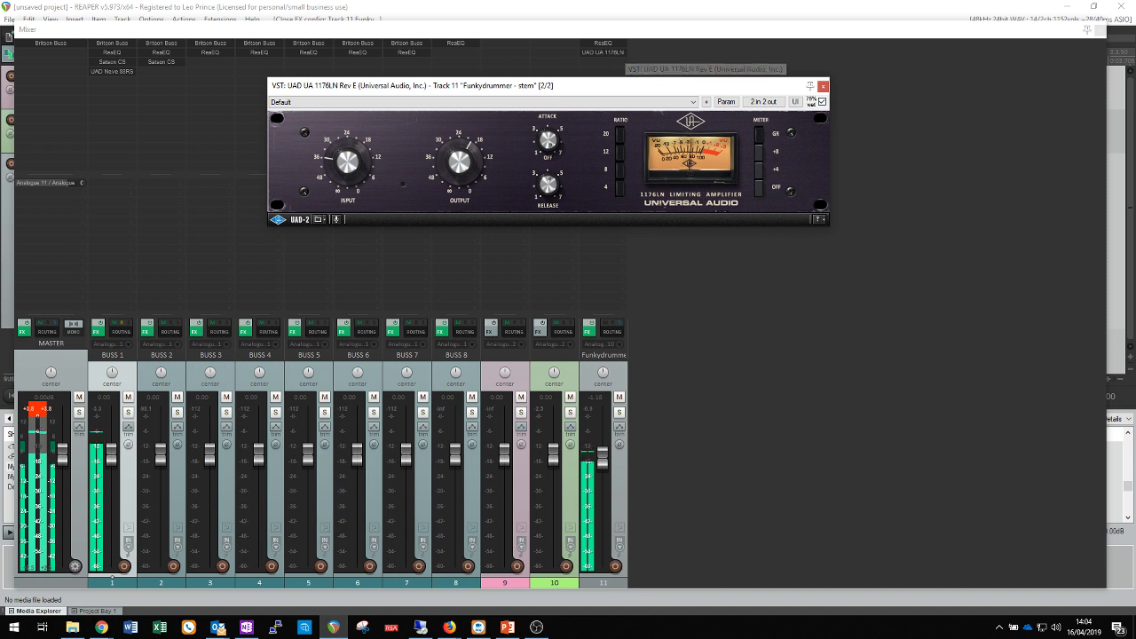
Step: Replay the break and bypass the 1176LN Rev E to compare the sound without compression
{"action": "key", "text": "space"}
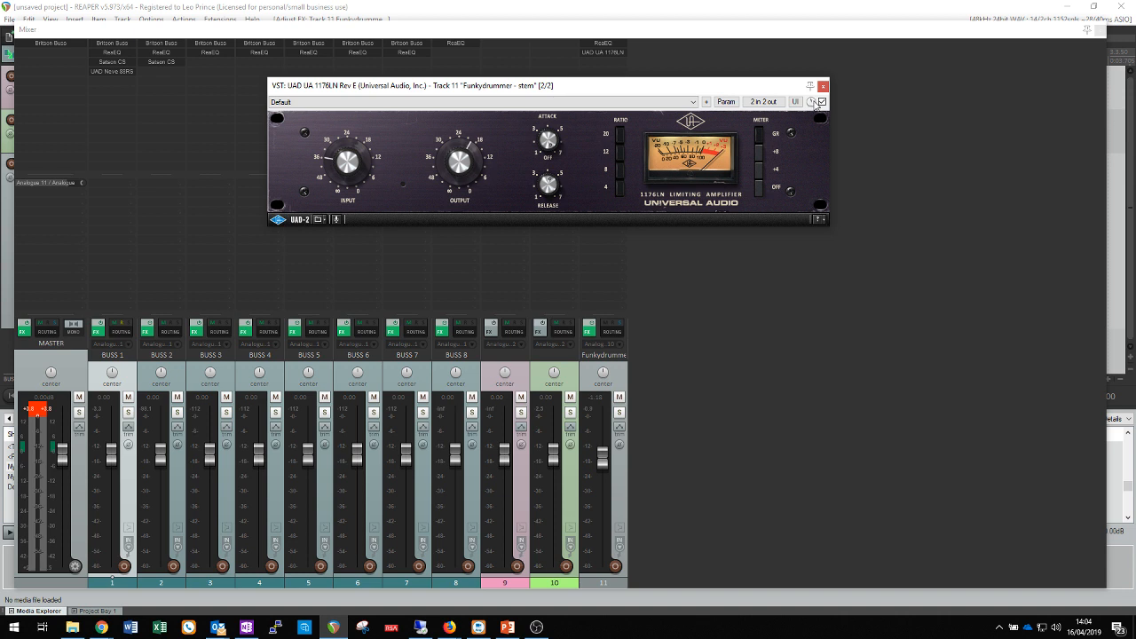
{"action": "key", "text": "space"}
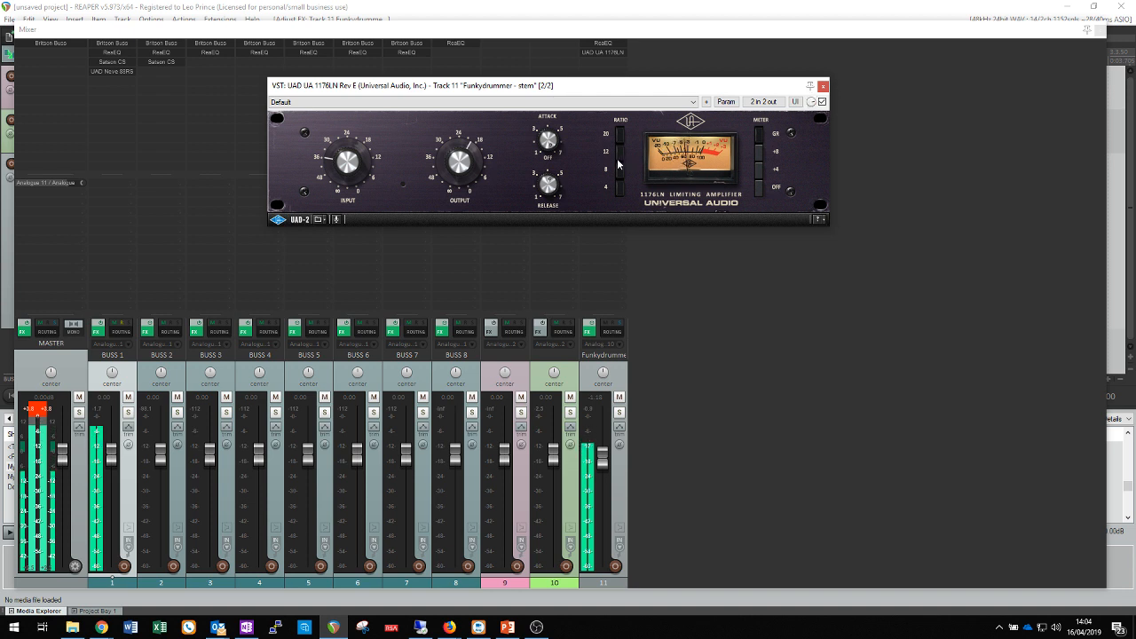
{"action": "left_click", "coordinate": [822, 101]}
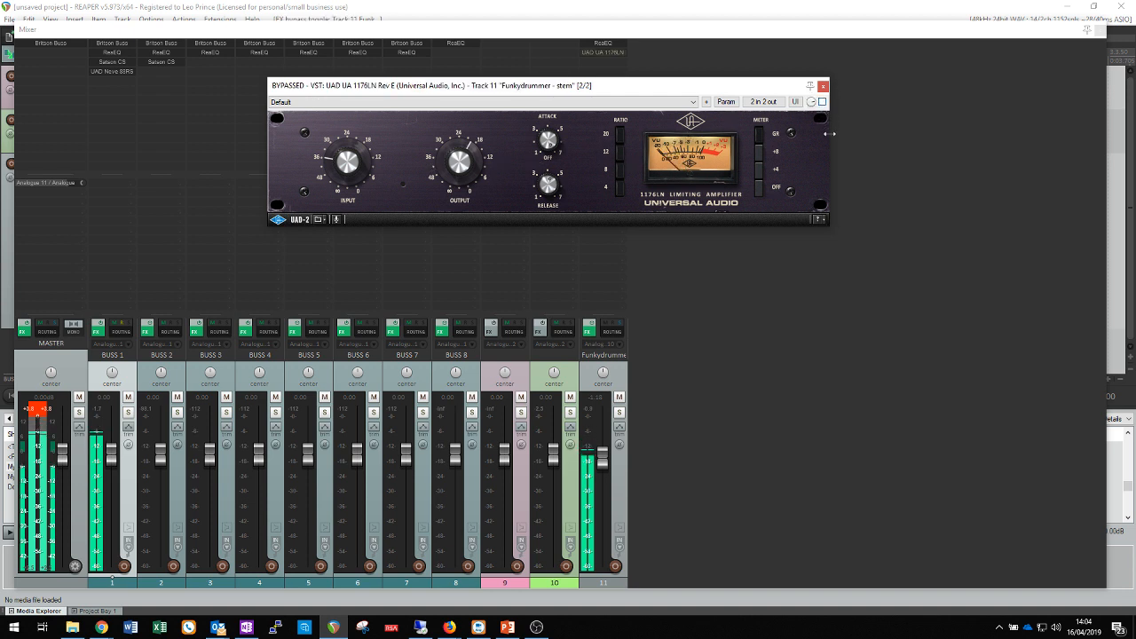
Step: Re-enable the 1176LN Rev E and add the D16 Group Decimort 2 bit crusher after it on the Funkydrummer track
{"action": "left_click", "coordinate": [822, 101]}
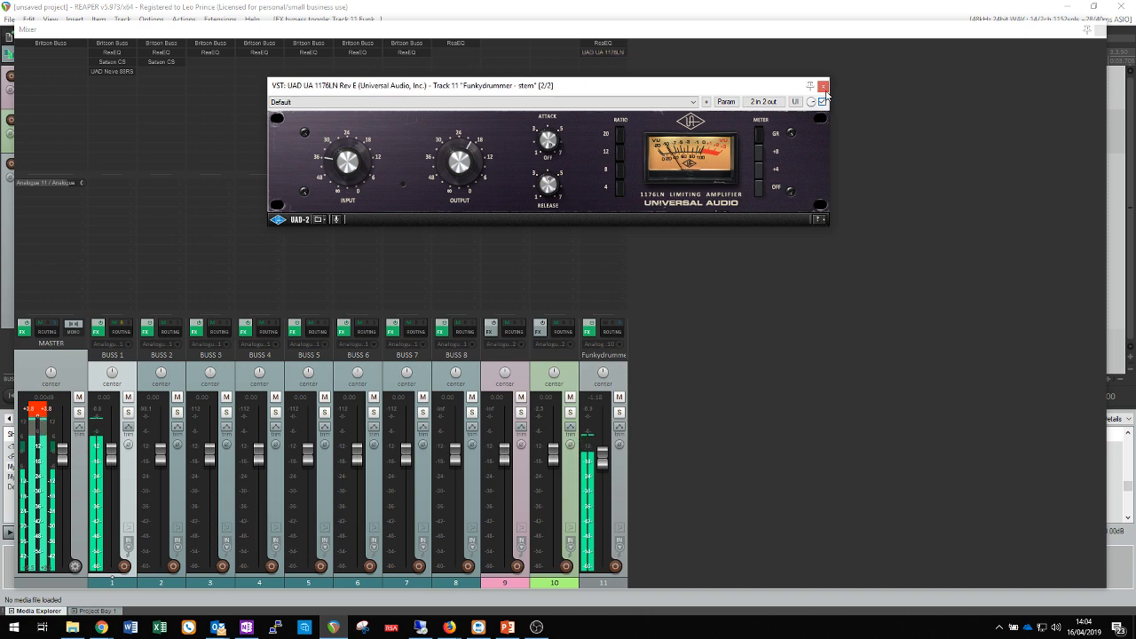
{"action": "left_click", "coordinate": [824, 86]}
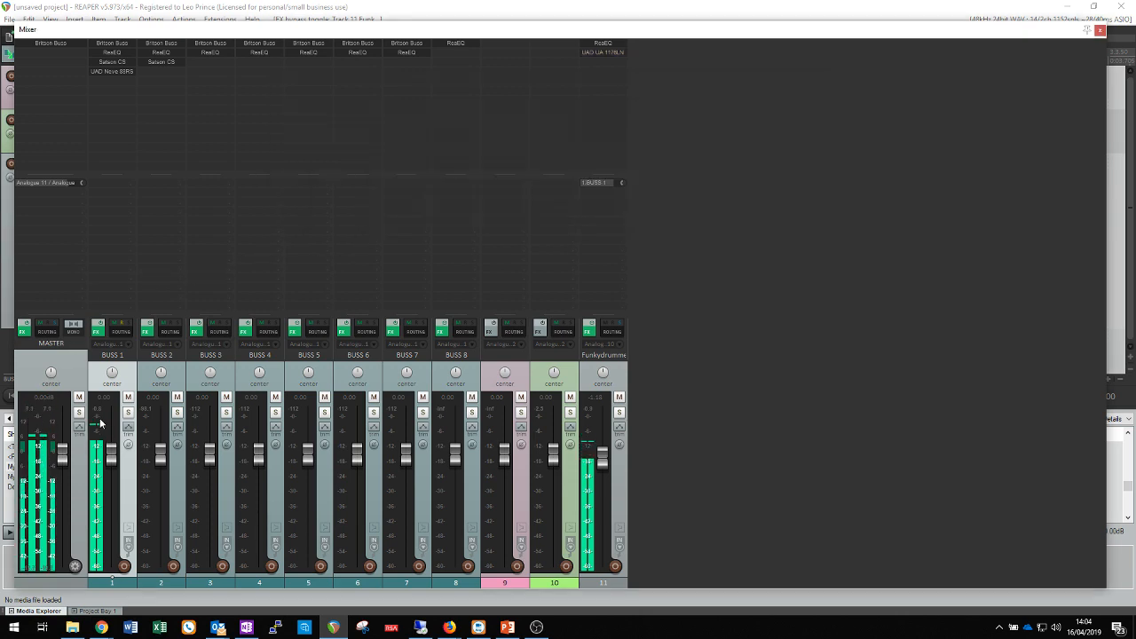
{"action": "double_click", "coordinate": [607, 59]}
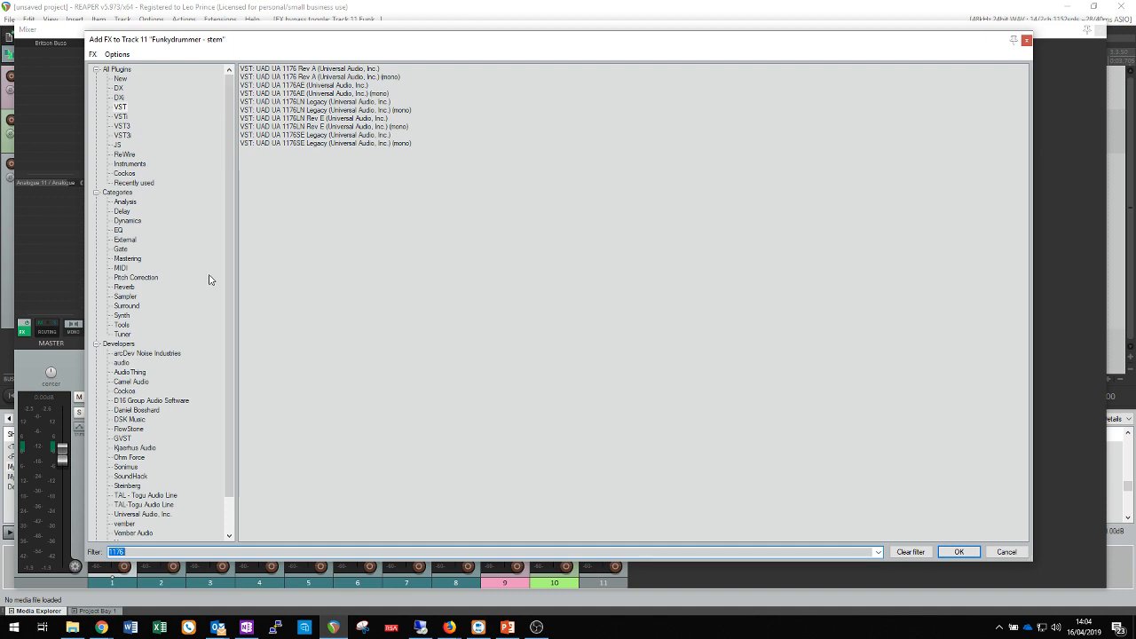
{"action": "left_click", "coordinate": [162, 400]}
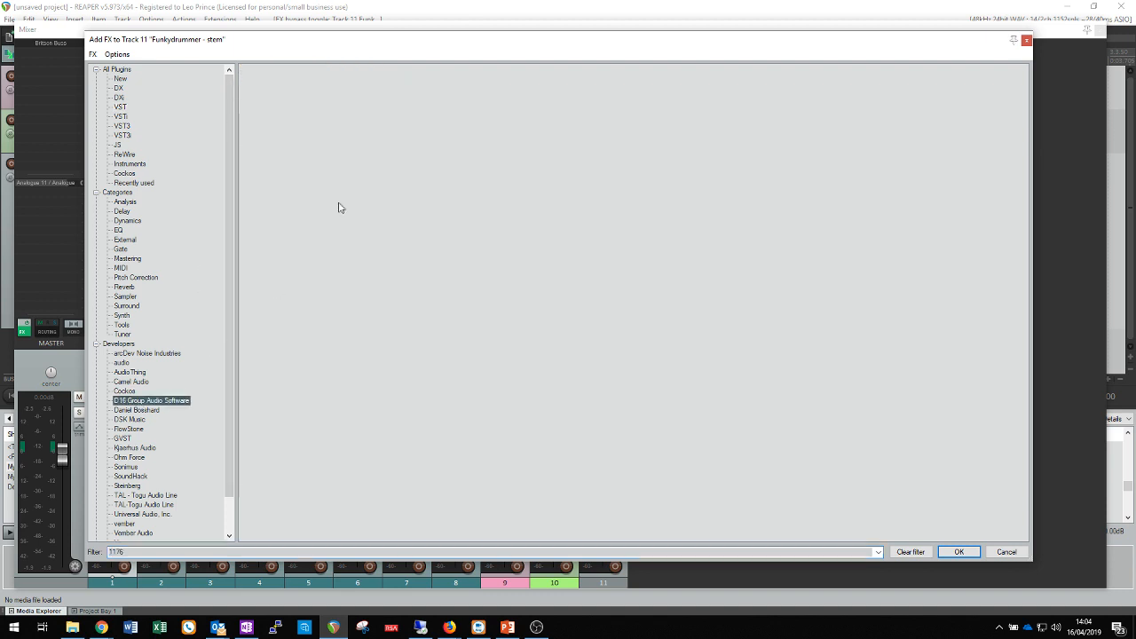
{"action": "left_click", "coordinate": [909, 551]}
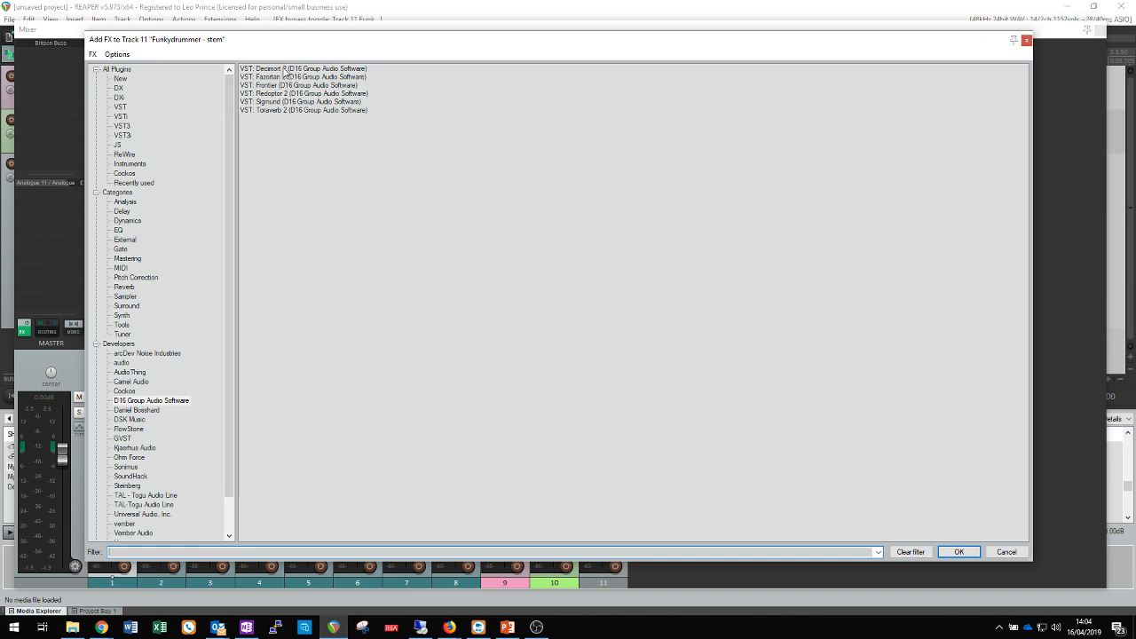
{"action": "left_click", "coordinate": [284, 69]}
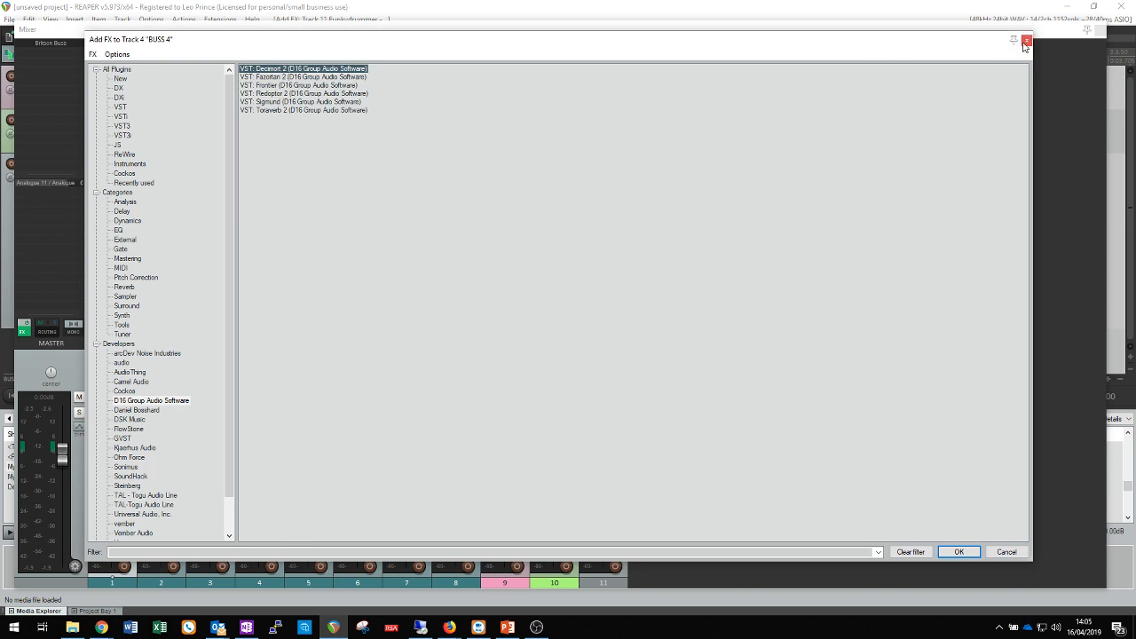
{"action": "left_click", "coordinate": [1025, 41]}
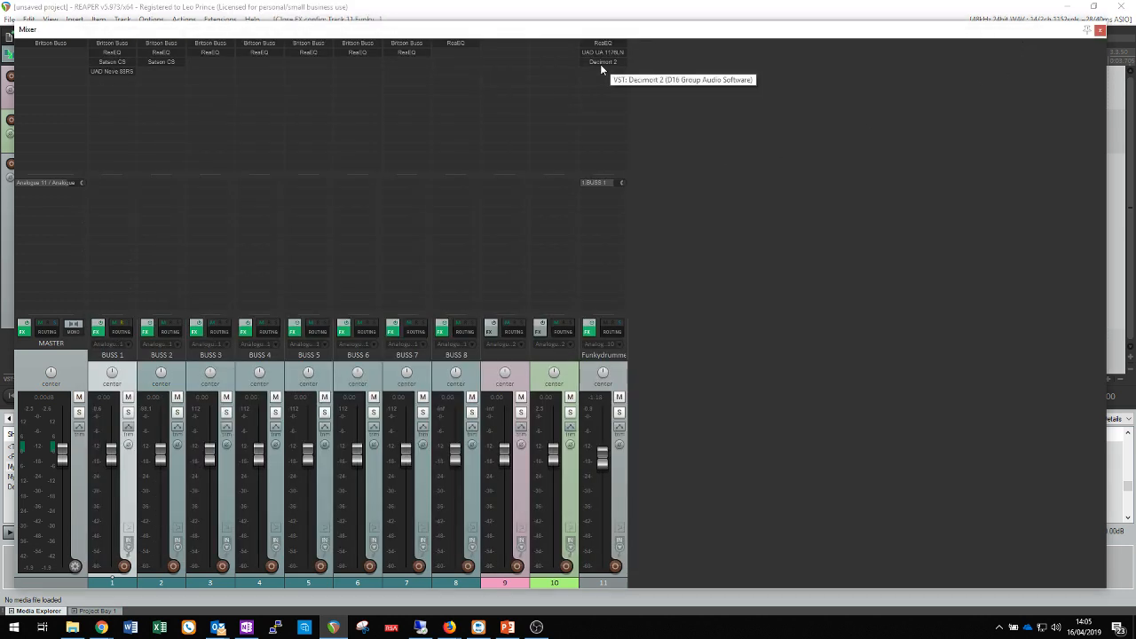
Step: Open Decimort 2, play the break and try the 16Bit 16kHz and 90s Digital Recording presets with a small resampler frequency change
{"action": "left_click", "coordinate": [599, 64]}
{"action": "key", "text": "space"}
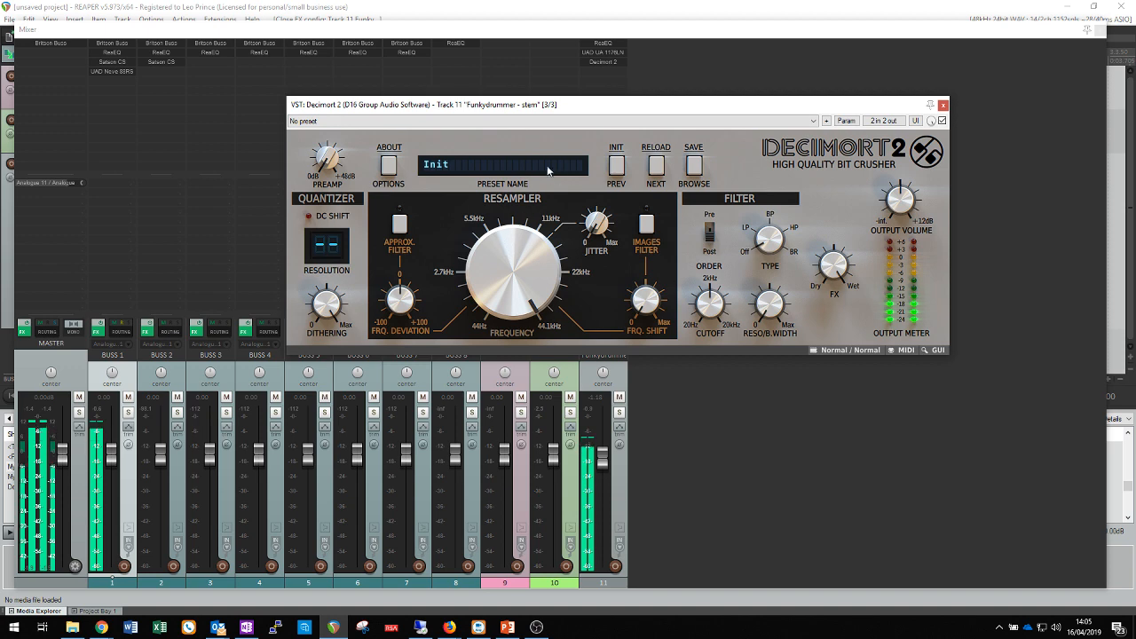
{"action": "left_click", "coordinate": [548, 168]}
{"action": "left_click", "coordinate": [563, 426]}
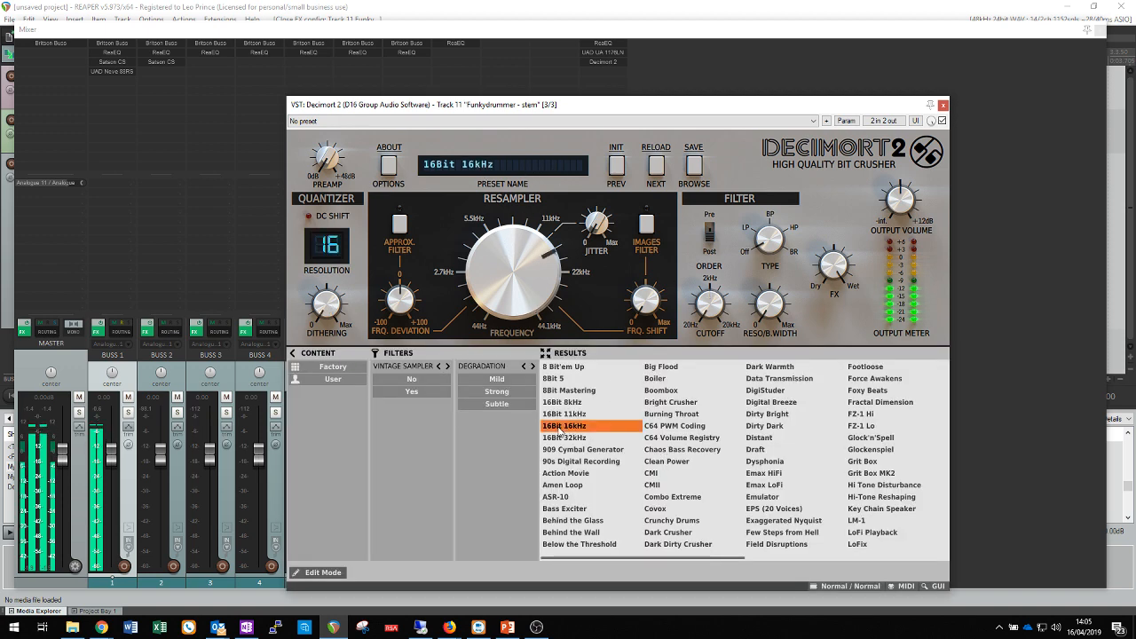
{"action": "left_click", "coordinate": [580, 462]}
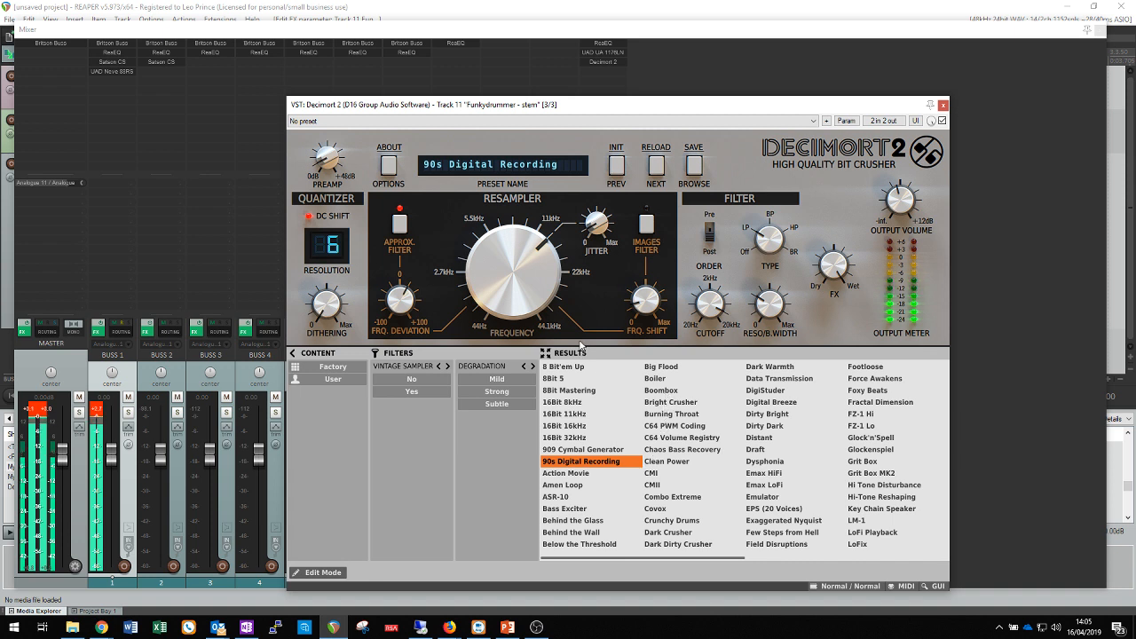
{"action": "mouse_move", "coordinate": [519, 281]}
{"action": "left_mouse_down"}
{"action": "mouse_move", "coordinate": [520, 292]}
{"action": "mouse_move", "coordinate": [526, 275]}
{"action": "left_mouse_up"}
Step: Audition further Decimort 2 presets on the playing break, including Clean Power, Distant, Emax LoFi, Grit Box MK2, Action Movie and ASR-10
{"action": "left_click", "coordinate": [674, 463]}
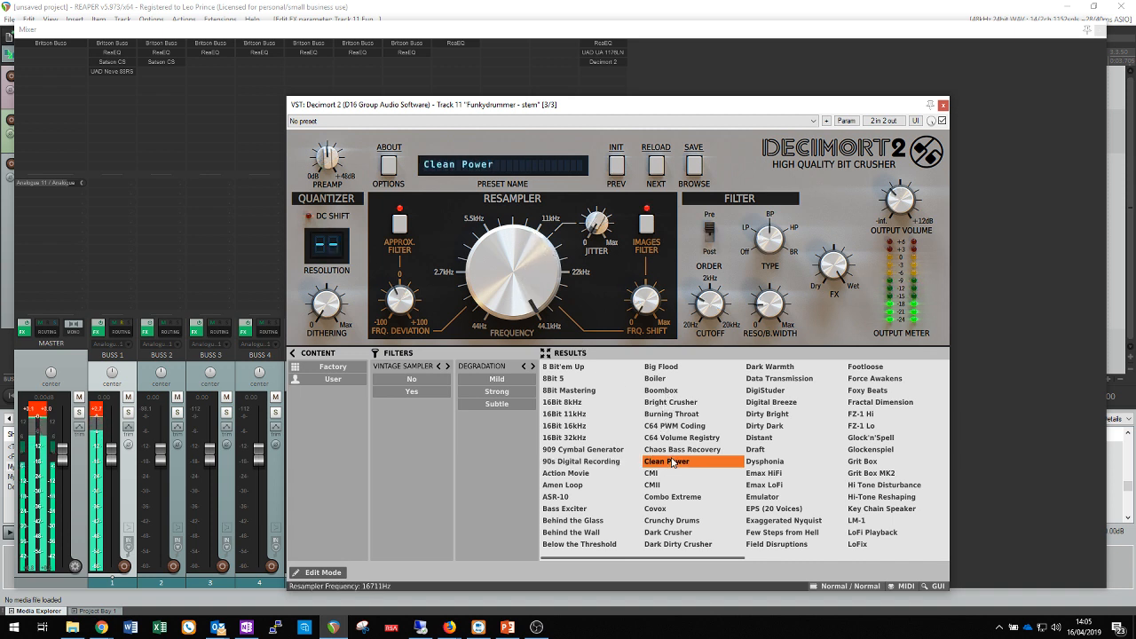
{"action": "left_click", "coordinate": [671, 449]}
{"action": "left_click", "coordinate": [758, 437]}
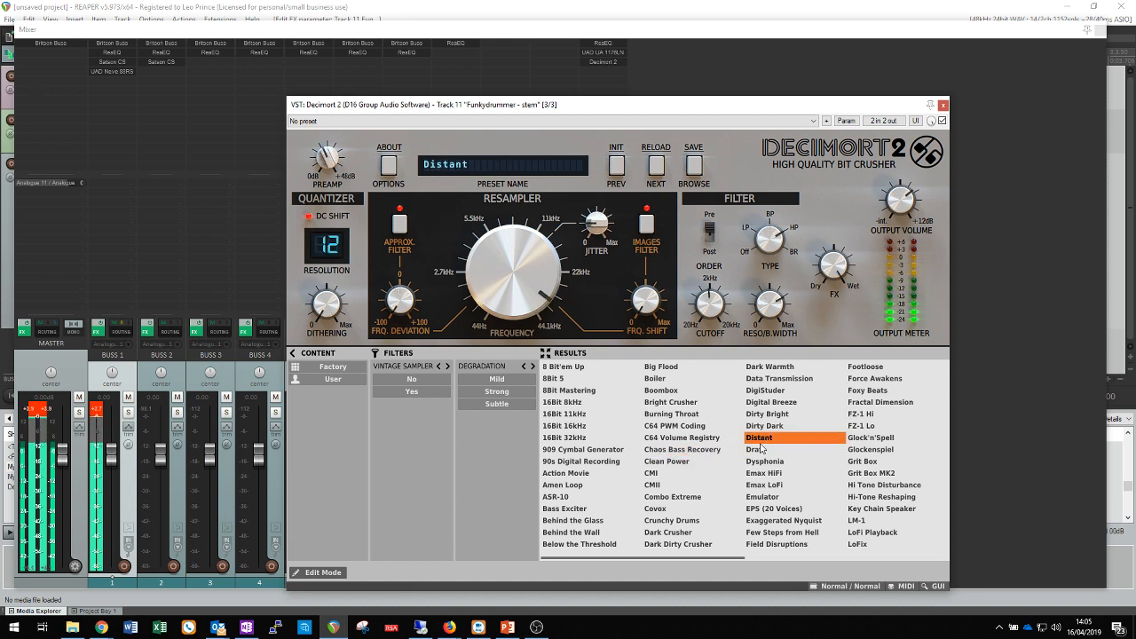
{"action": "left_click", "coordinate": [761, 509]}
{"action": "left_click", "coordinate": [761, 498]}
{"action": "left_click", "coordinate": [779, 486]}
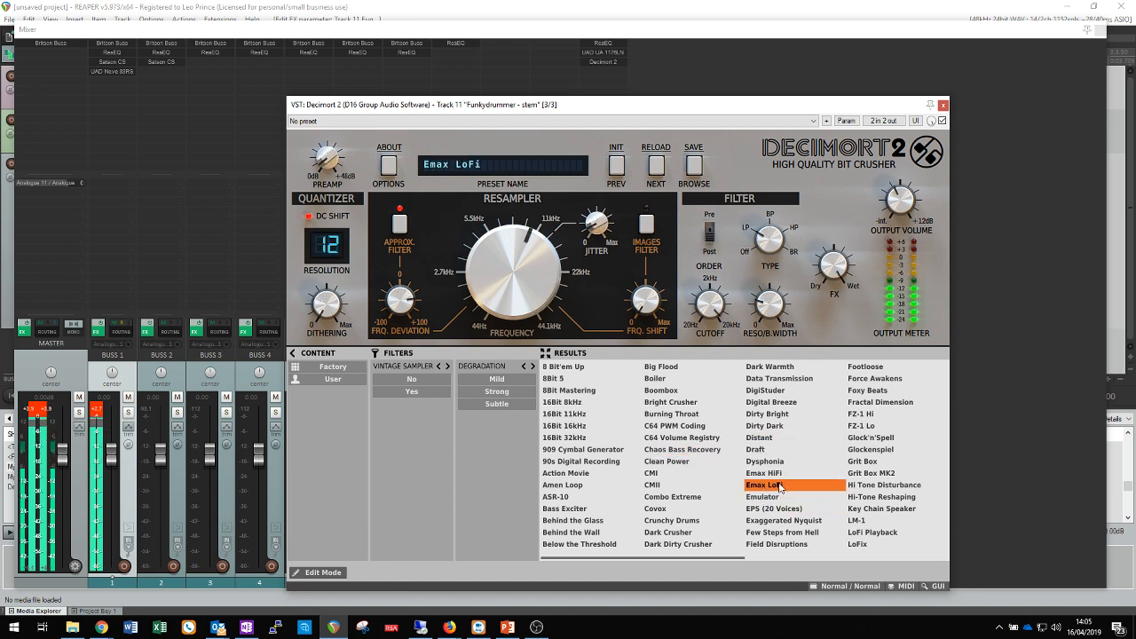
{"action": "left_click", "coordinate": [857, 462]}
{"action": "left_click", "coordinate": [861, 474]}
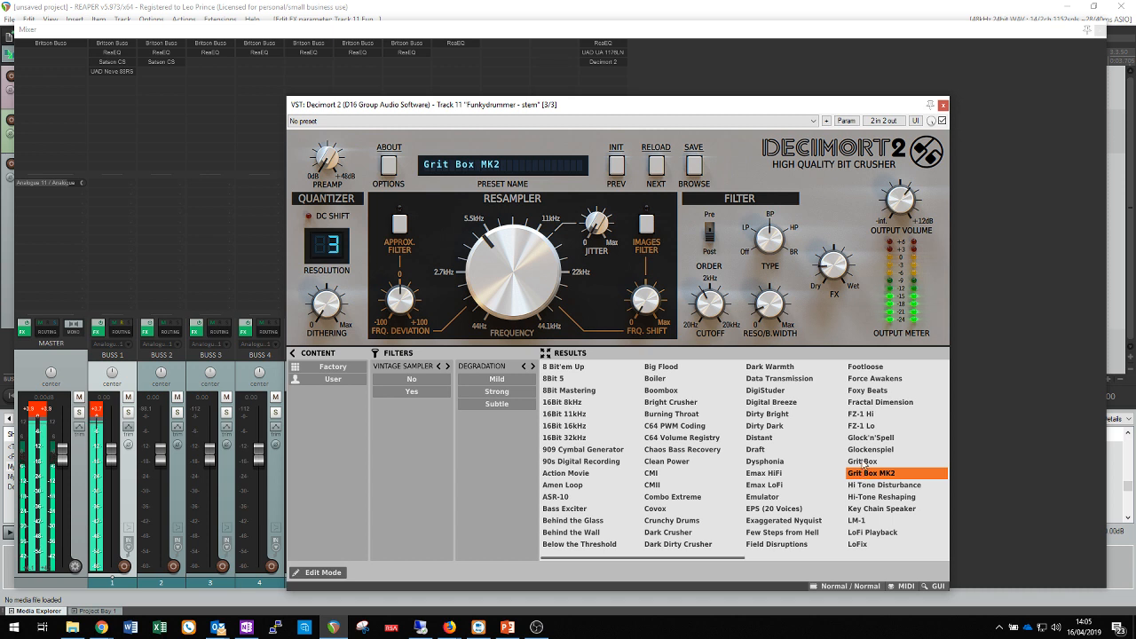
{"action": "left_click", "coordinate": [569, 475]}
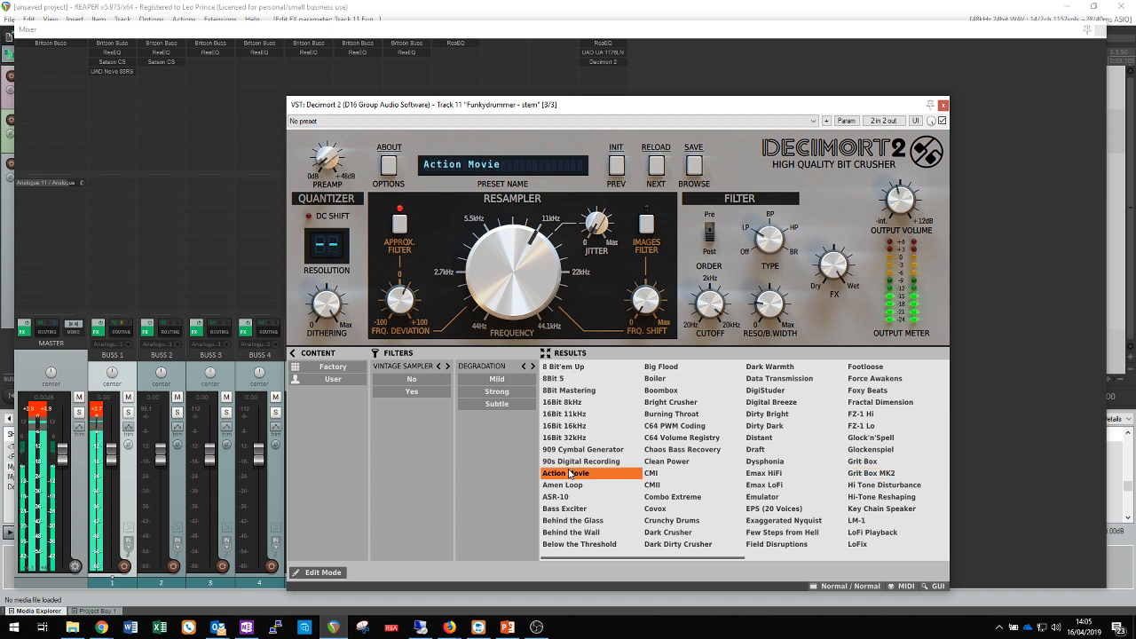
{"action": "left_click", "coordinate": [559, 498]}
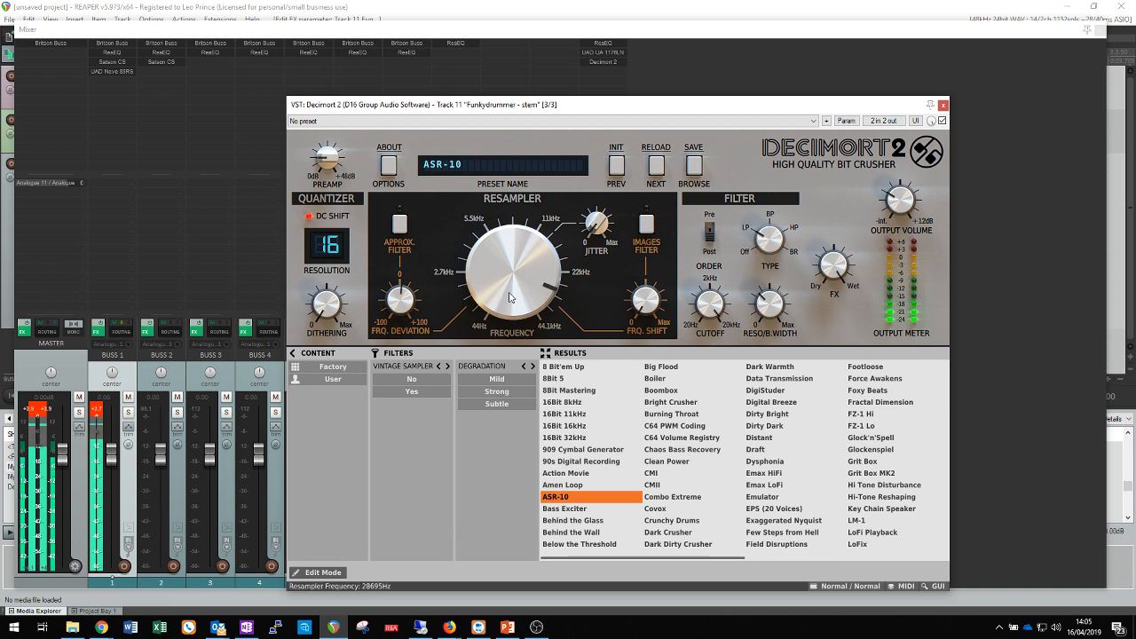
Step: Load the 16Bit 16kHz preset in Decimort 2 and try its LP filter type, cutoff and Pre filter order
{"action": "left_click", "coordinate": [564, 426]}
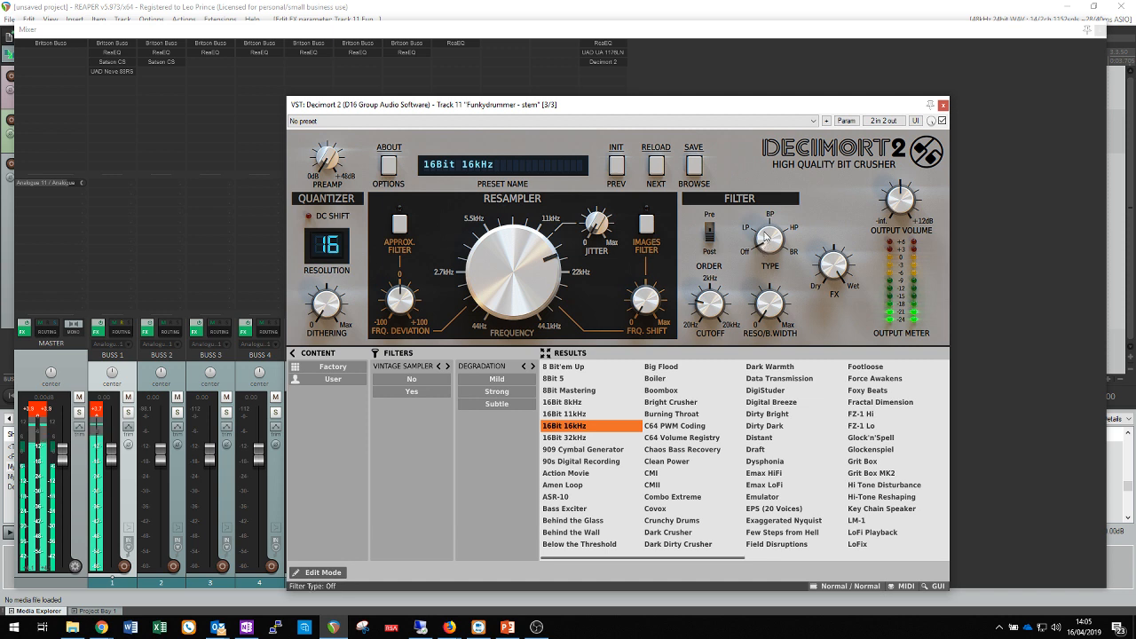
{"action": "left_click_drag", "start_coordinate": [762, 239], "coordinate": [770, 208]}
{"action": "left_click_drag", "start_coordinate": [712, 302], "coordinate": [737, 215]}
{"action": "left_click", "coordinate": [713, 225]}
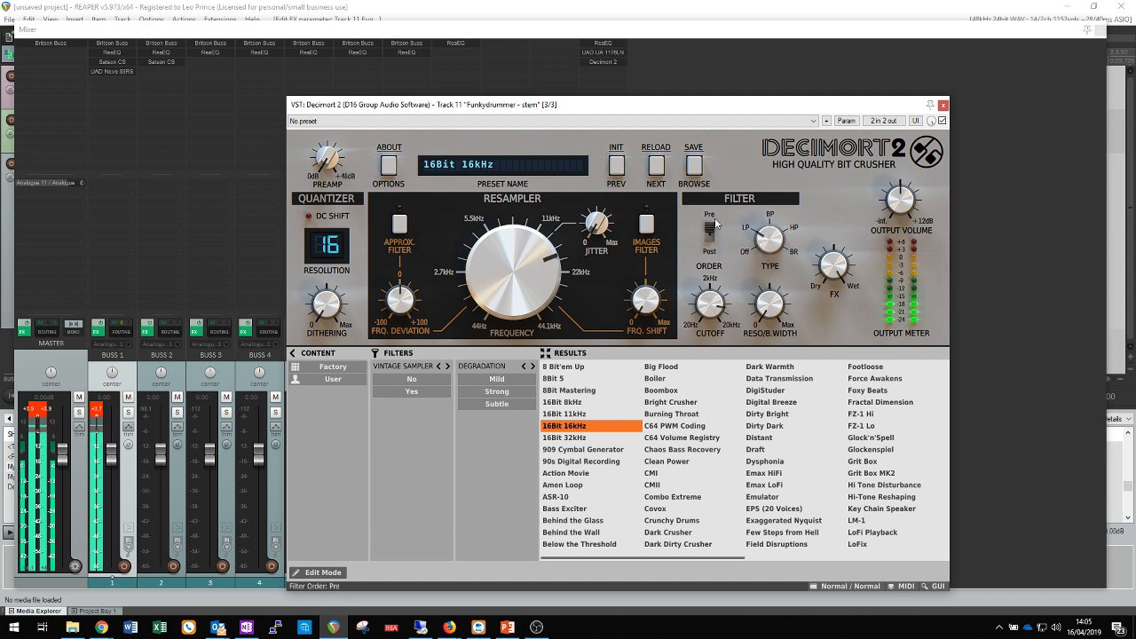
{"action": "left_click", "coordinate": [763, 242]}
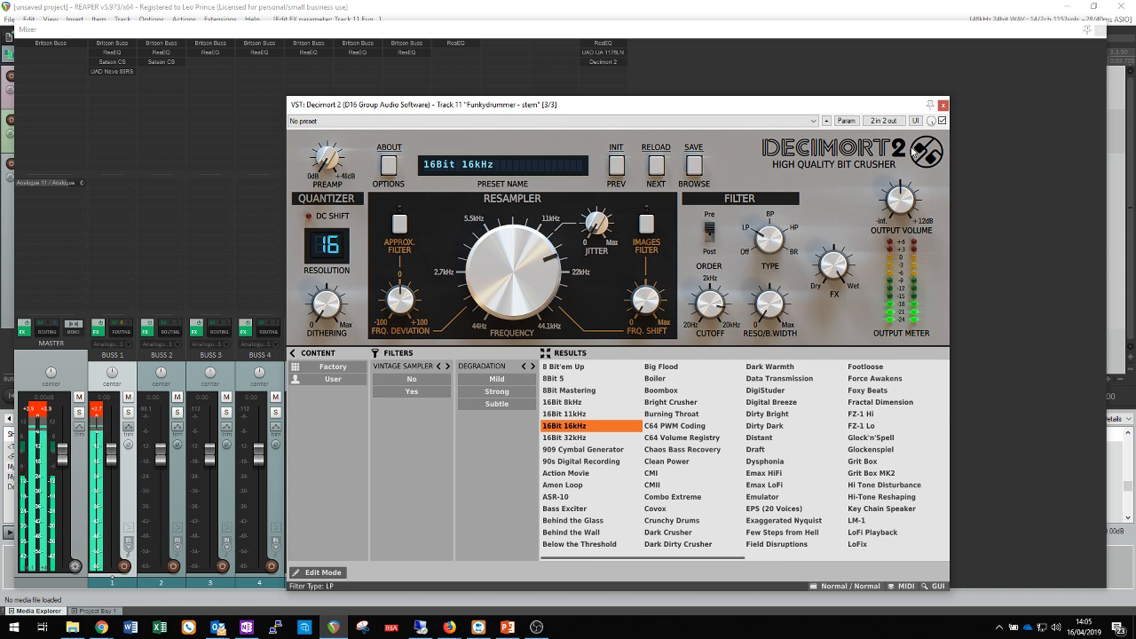
Step: Compare the break with Decimort 2 bypassed, reduce the plug-in's wet mix, replay the break and close the plug-in window
{"action": "left_click", "coordinate": [942, 120]}
{"action": "left_click", "coordinate": [942, 121]}
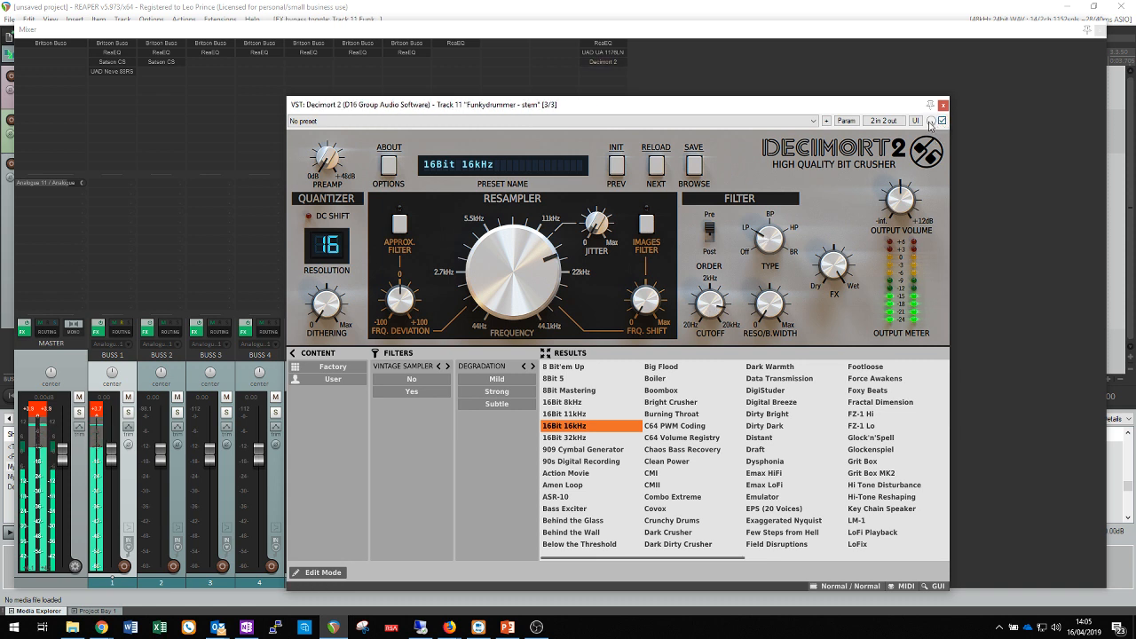
{"action": "left_click_drag", "start_coordinate": [931, 121], "coordinate": [930, 120]}
{"action": "key", "text": "space"}
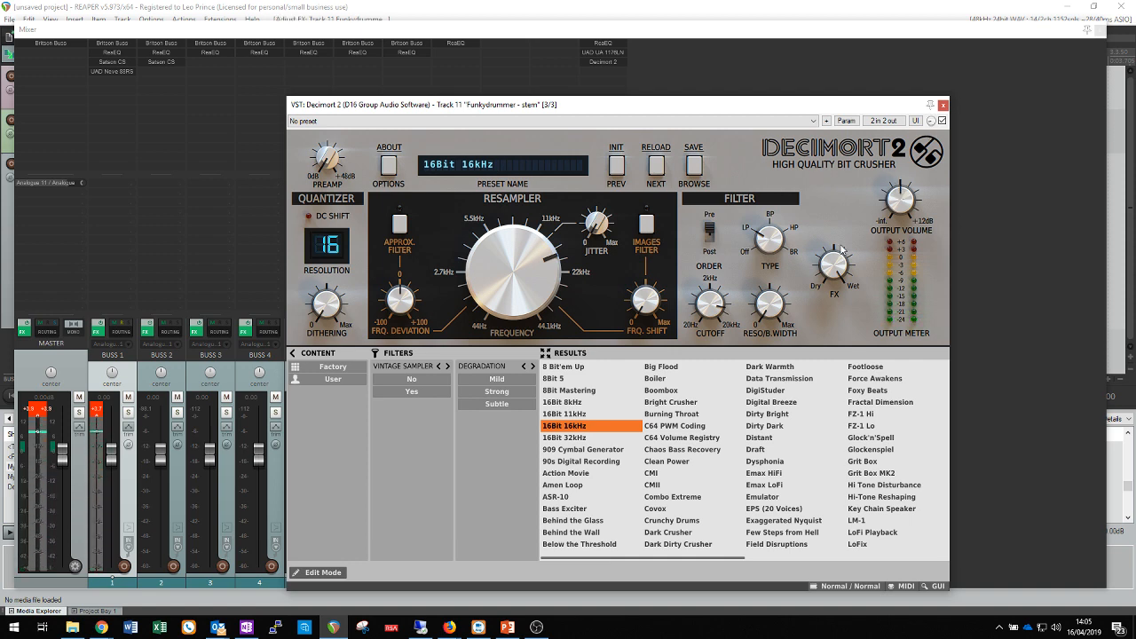
{"action": "key", "text": "space"}
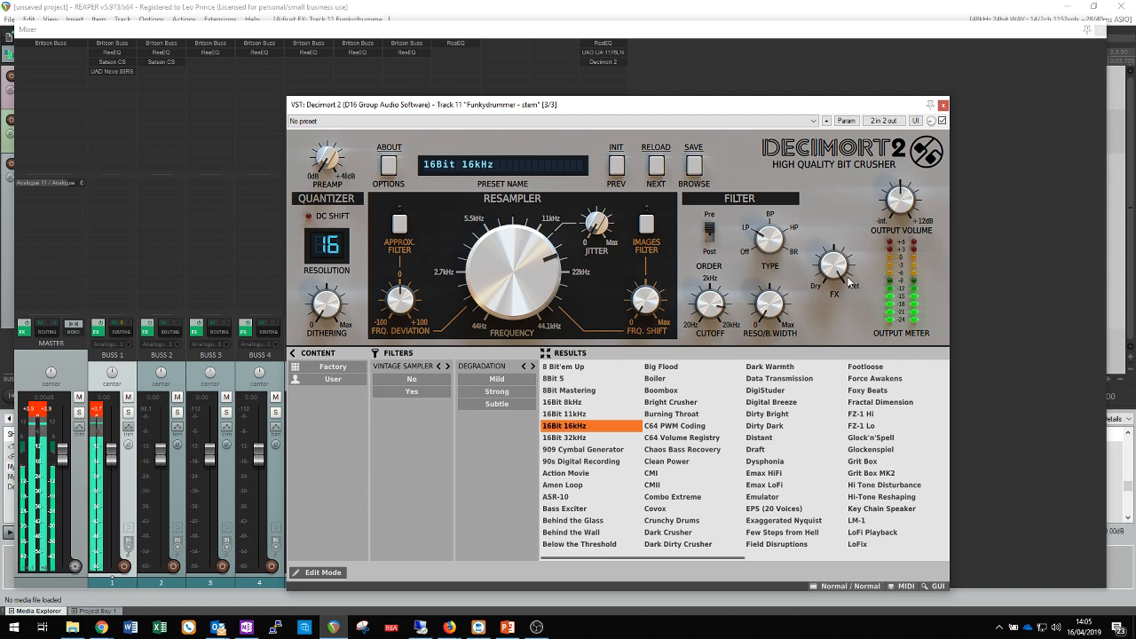
{"action": "left_click", "coordinate": [944, 105]}
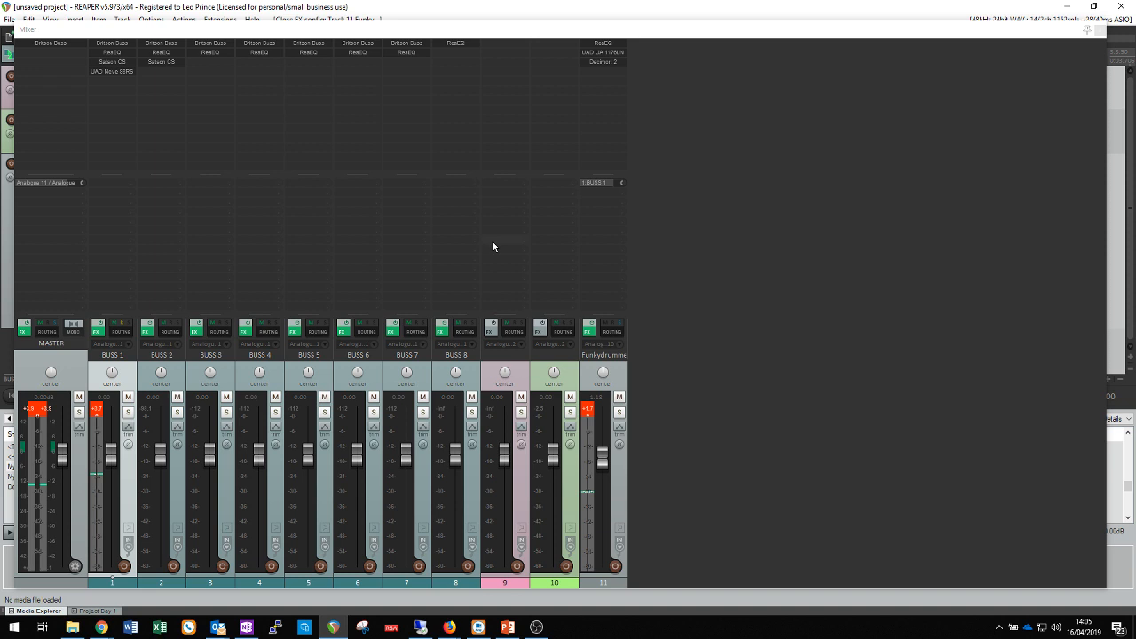
Step: Reset the Funkydrummer fader to 0 dB and clear the peak indicators on Funkydrummer, BUSS 1 and the master
{"action": "left_click", "coordinate": [597, 413]}
{"action": "left_click", "coordinate": [586, 410]}
{"action": "double_click", "coordinate": [603, 415]}
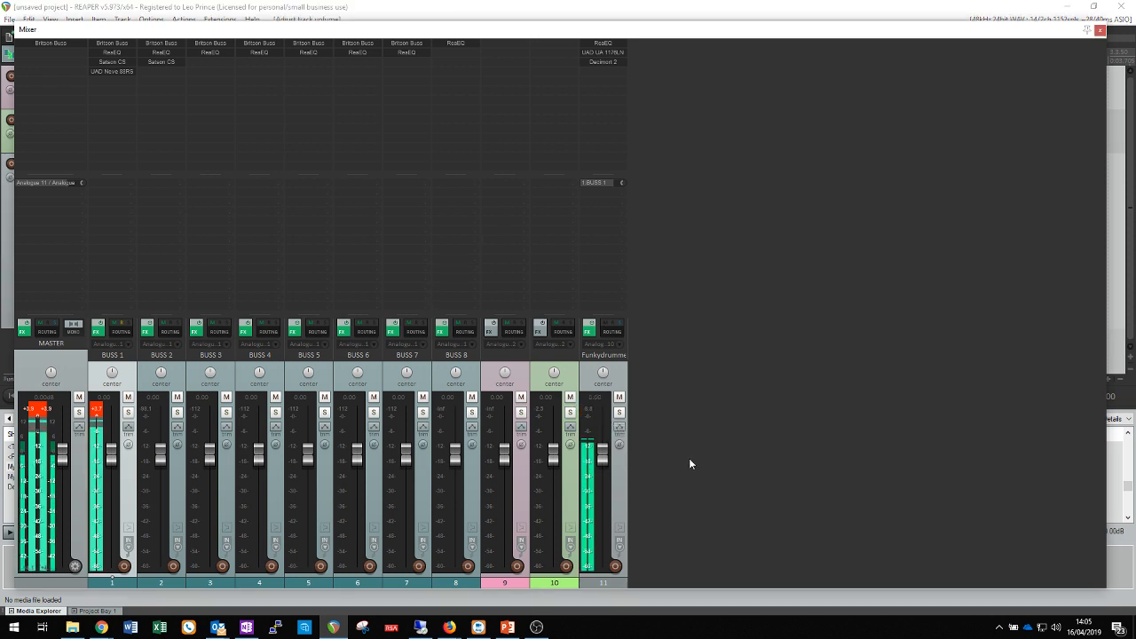
{"action": "left_click", "coordinate": [96, 409]}
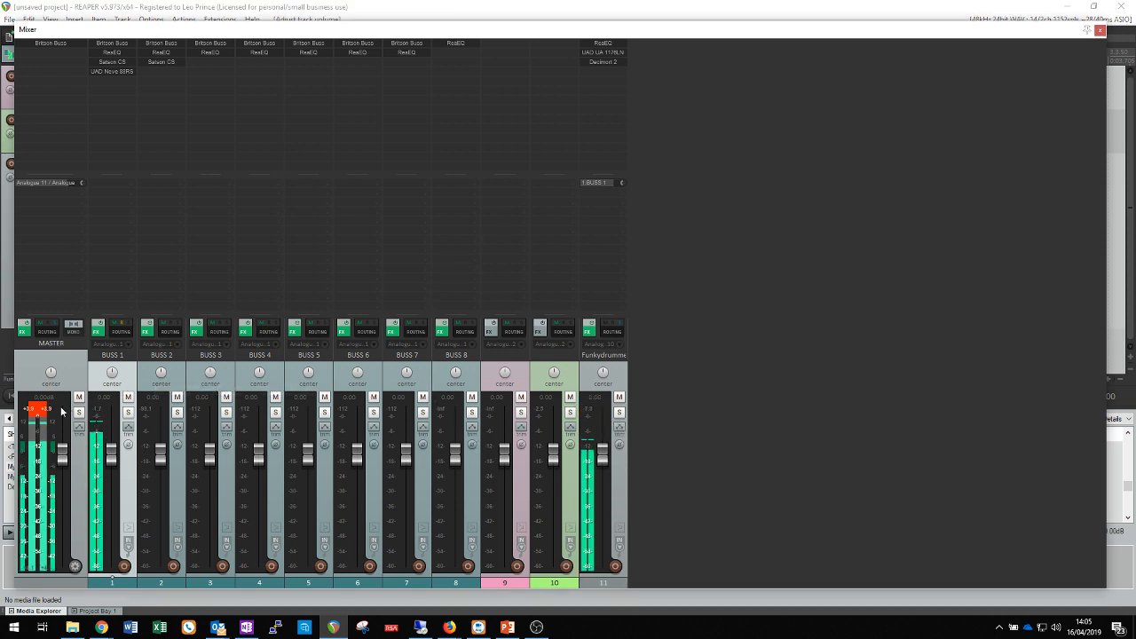
{"action": "left_click", "coordinate": [34, 412]}
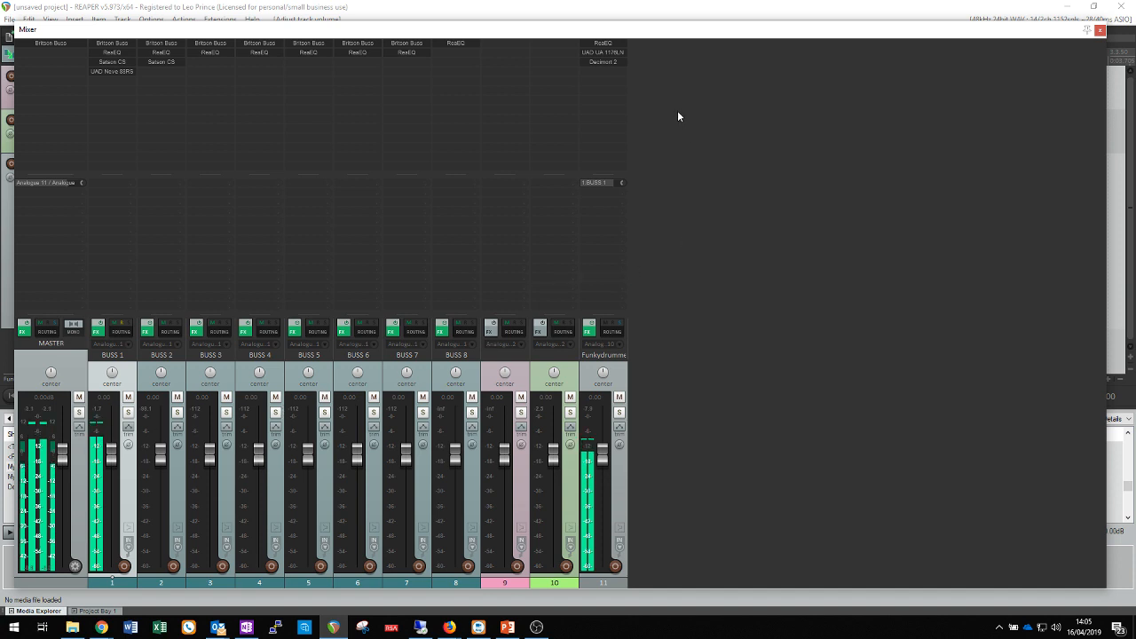
Step: Open the UAD Neve 88RS on BUSS 1, adjust its mic gain and clear the master peak indicator
{"action": "left_click", "coordinate": [116, 73]}
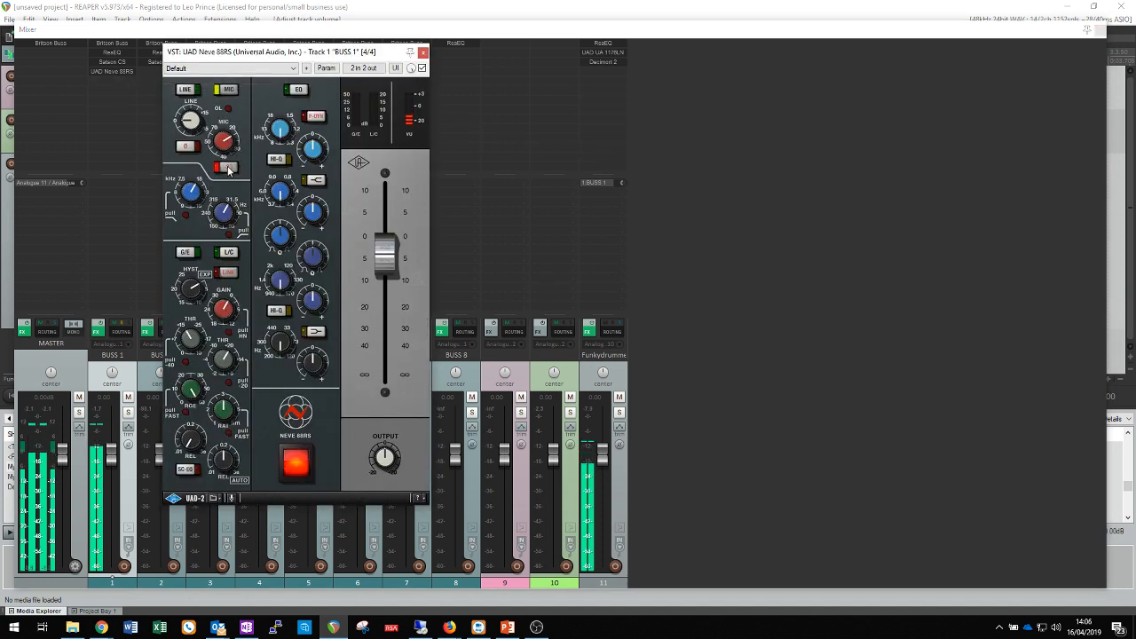
{"action": "left_click", "coordinate": [228, 168]}
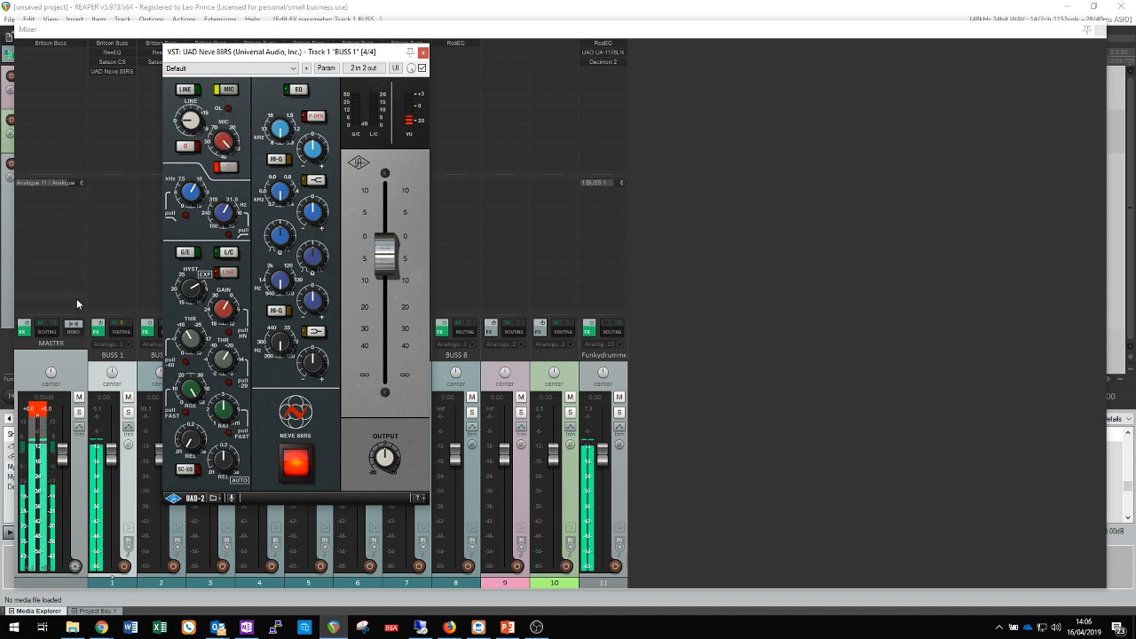
{"action": "left_click", "coordinate": [39, 410]}
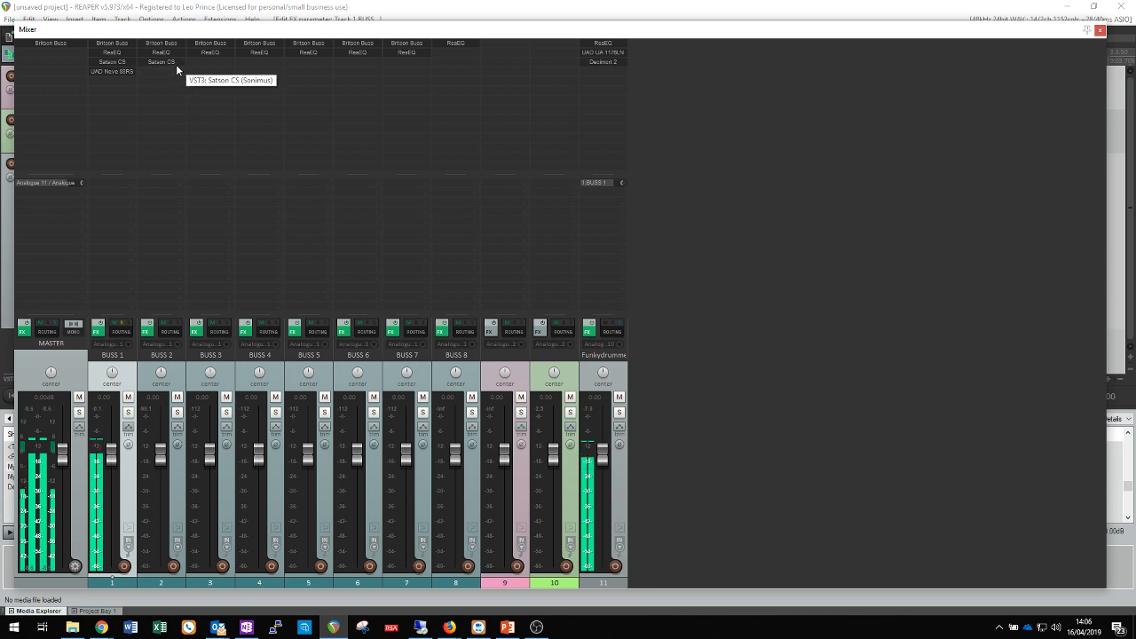
Step: Reopen the Neve 88RS on BUSS 1, switch off its mic pad and reset the master peak indicator
{"action": "left_click", "coordinate": [120, 73]}
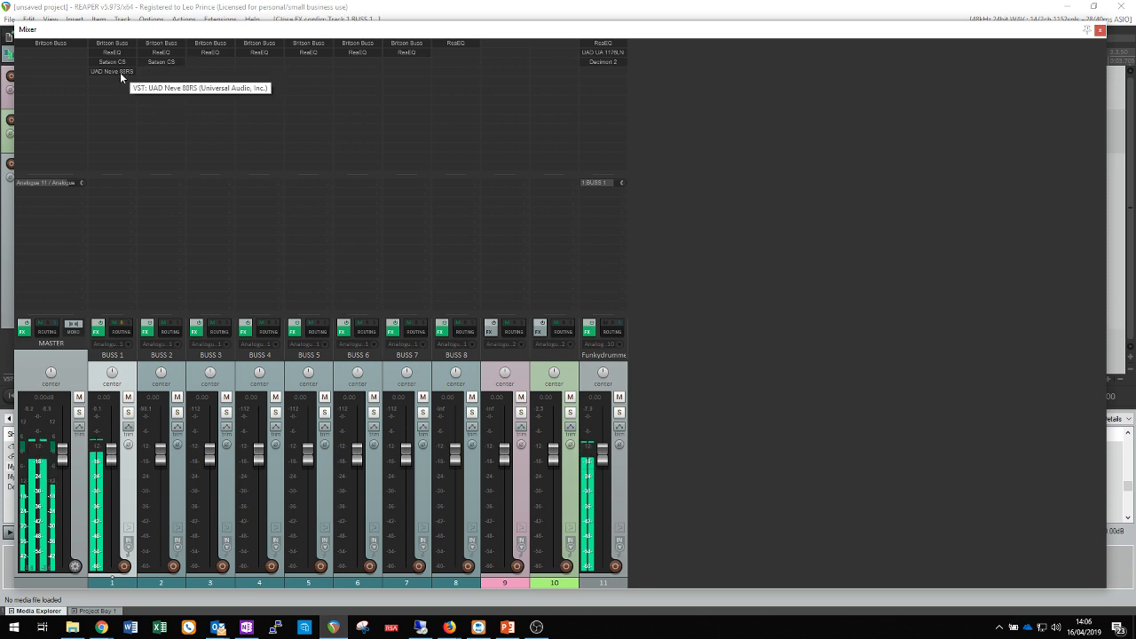
{"action": "left_click", "coordinate": [119, 72]}
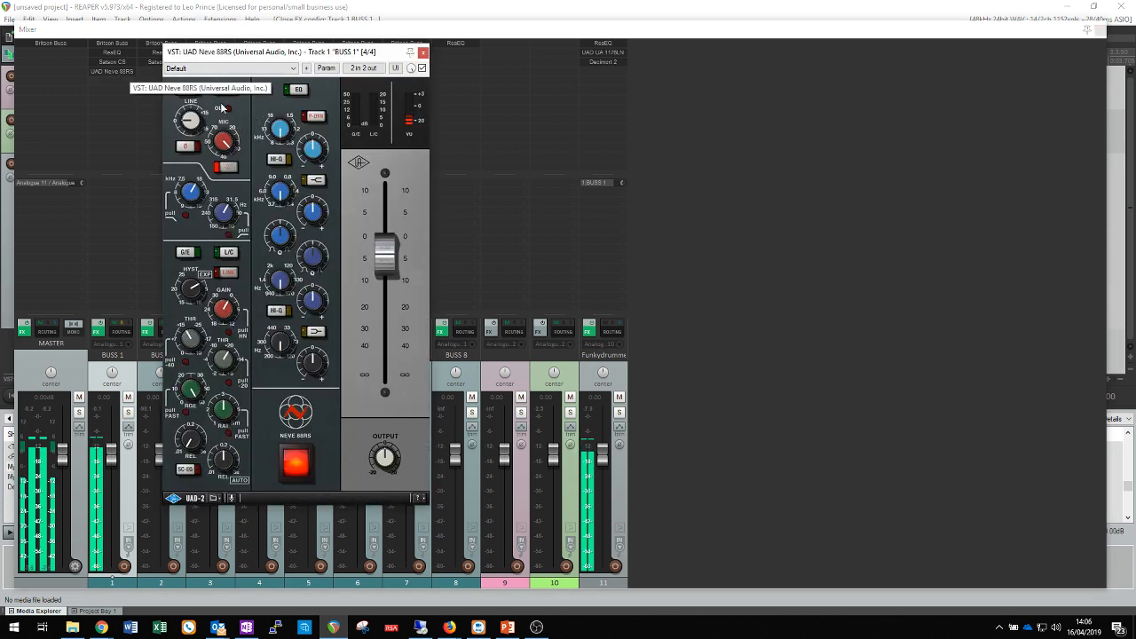
{"action": "left_click", "coordinate": [223, 166]}
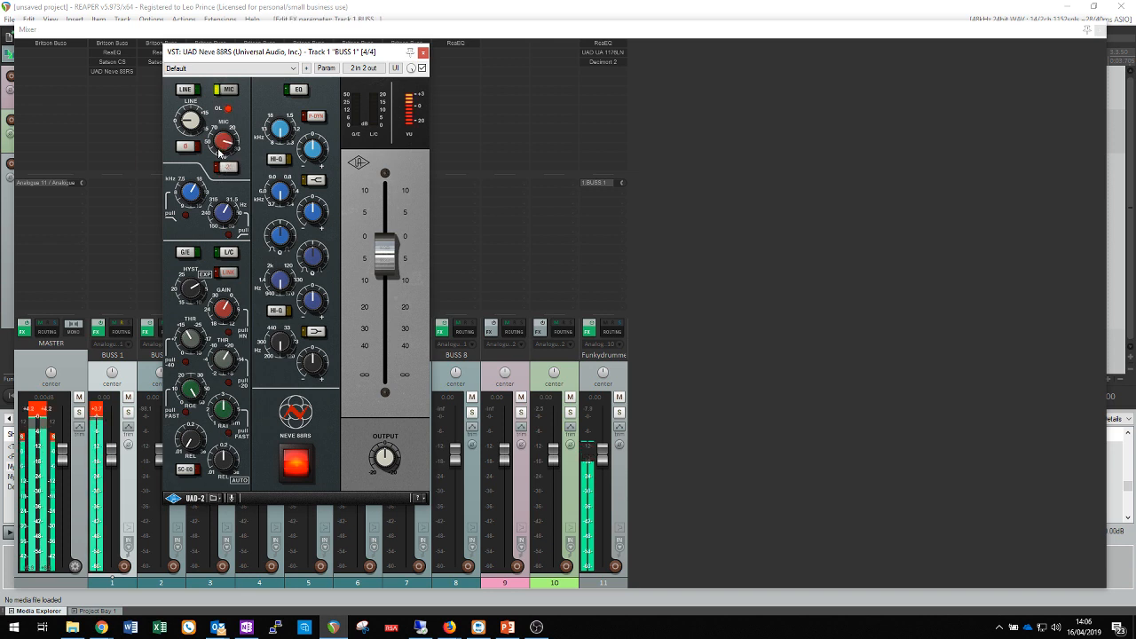
{"action": "left_click", "coordinate": [37, 414]}
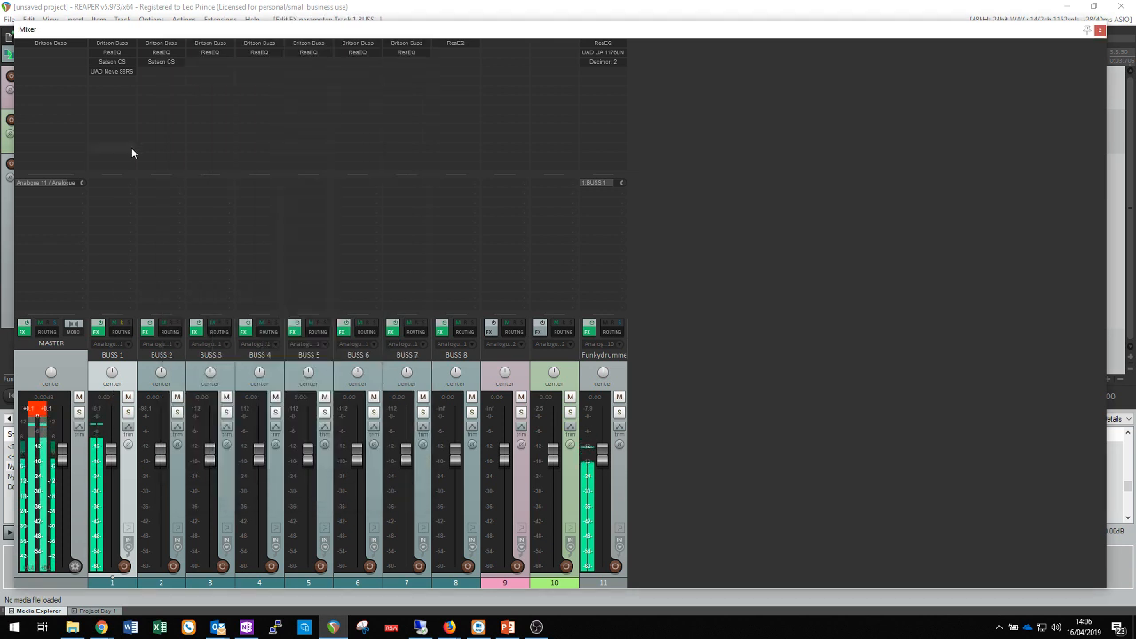
Step: Readjust the Neve 88RS mic gain on BUSS 1 with the pad off and clear the master clip indicator
{"action": "left_click", "coordinate": [110, 72]}
{"action": "left_click_drag", "start_coordinate": [225, 148], "coordinate": [222, 150]}
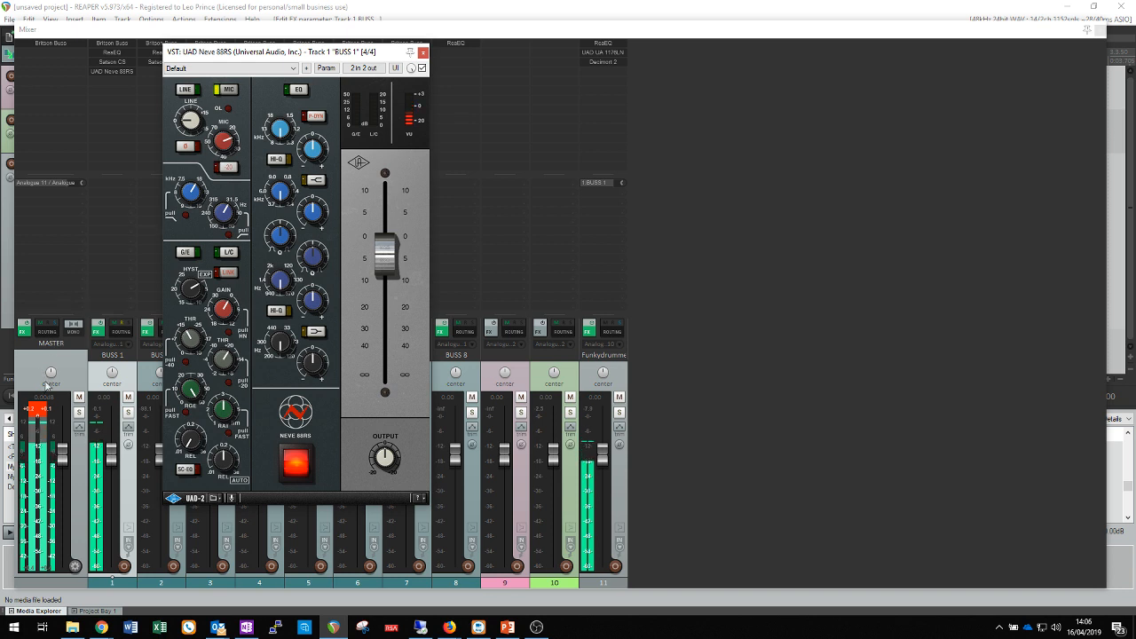
{"action": "left_click", "coordinate": [46, 409]}
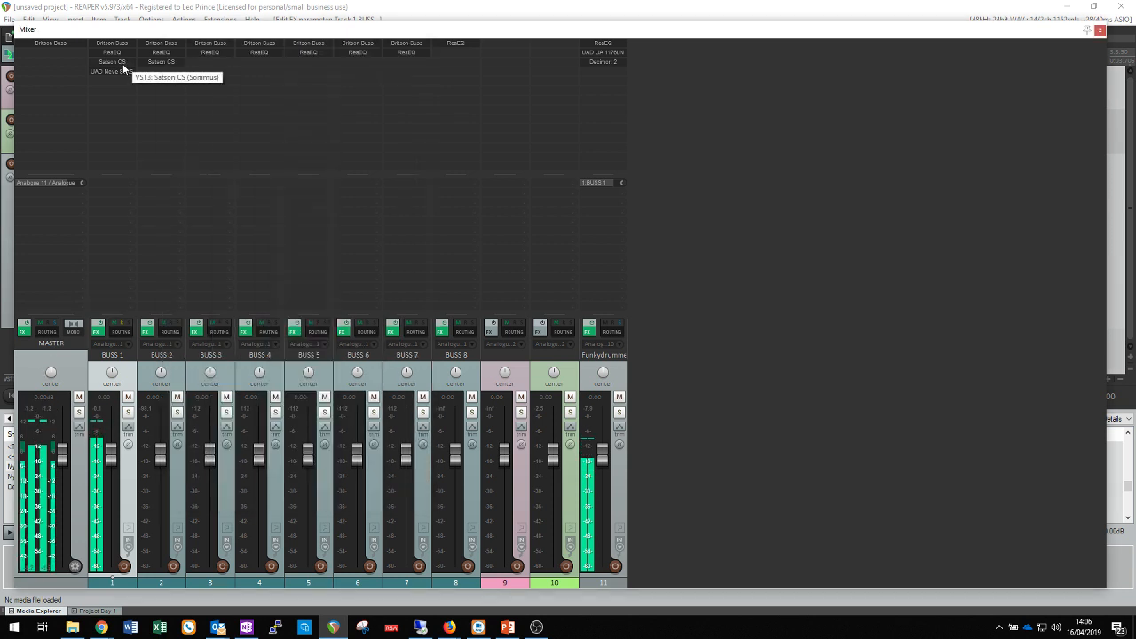
Step: Stop playback and close the mixer and the Funkydrummer track's UAD 1176LN window to return to the arrangement
{"action": "key", "text": "space"}
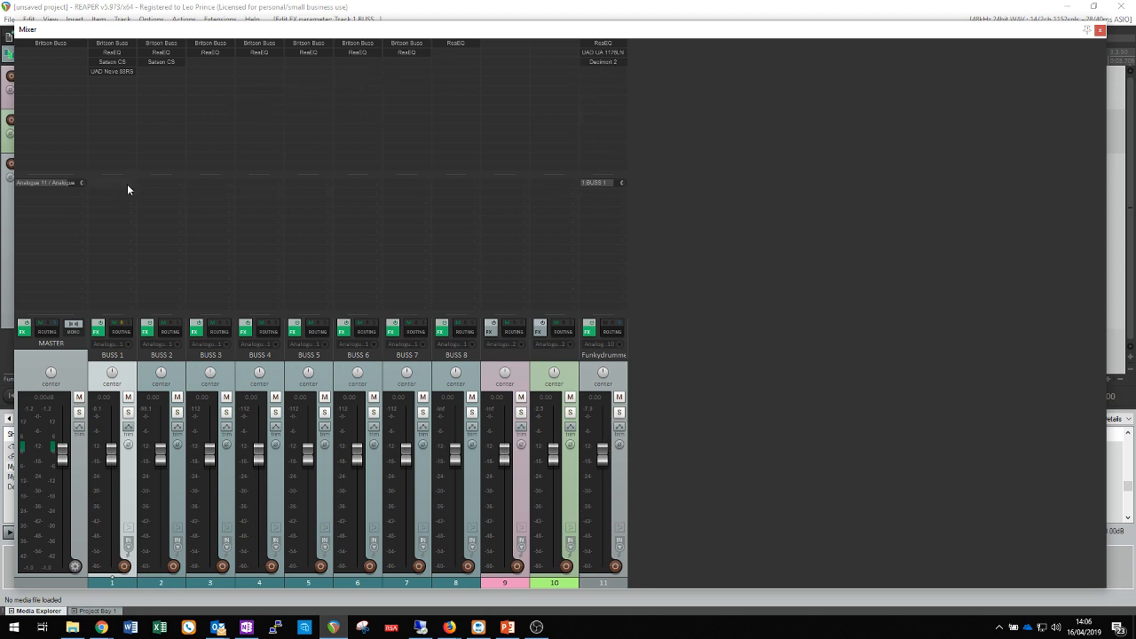
{"action": "left_click", "coordinate": [1099, 30]}
{"action": "left_click", "coordinate": [422, 51]}
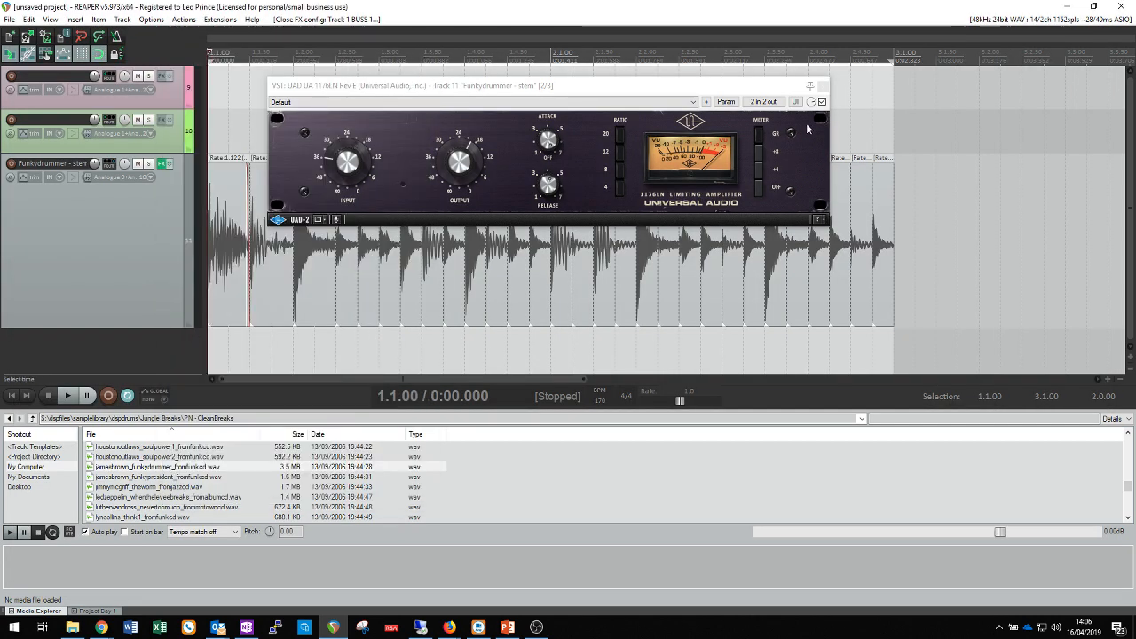
{"action": "left_click", "coordinate": [821, 85]}
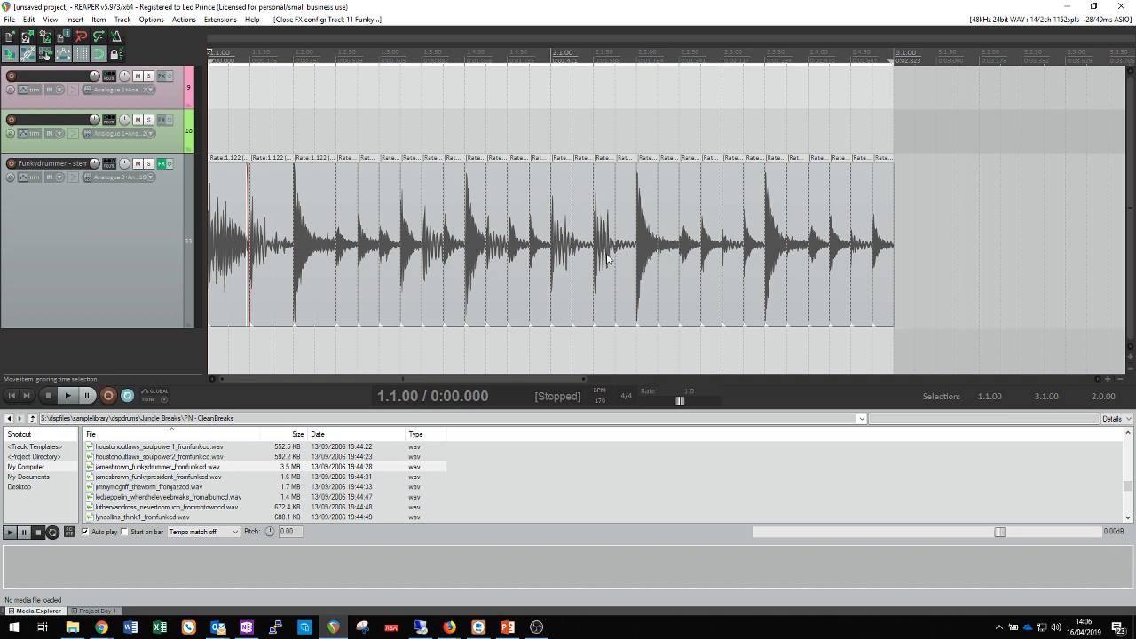
Step: Play back the processed Funkydrummer break in the arrangement and stop it
{"action": "key", "text": "space"}
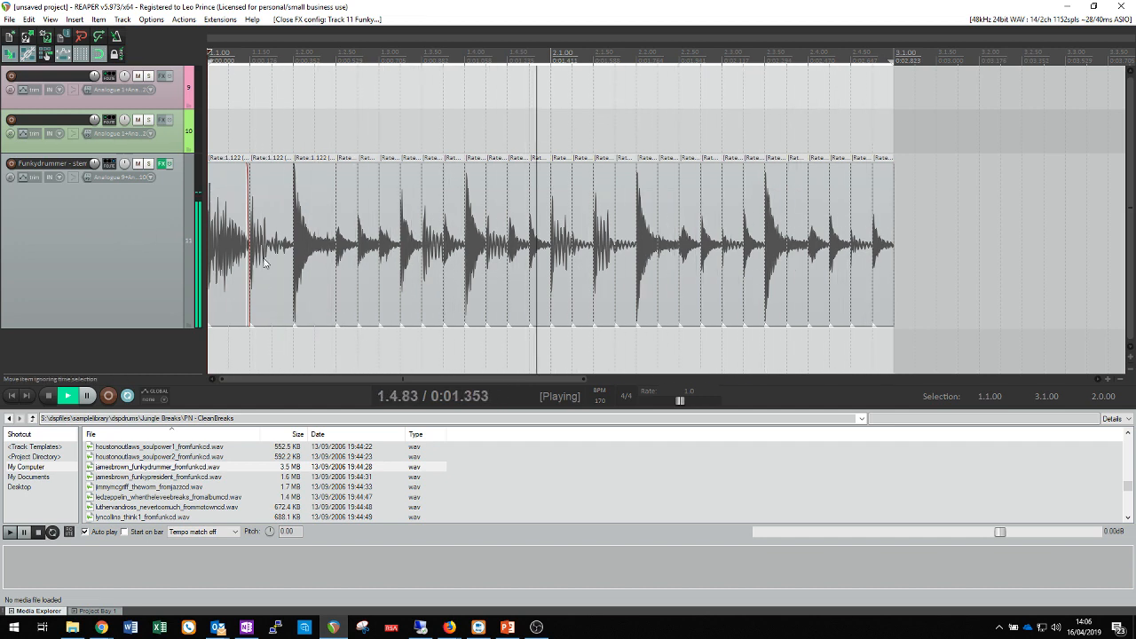
{"action": "scroll", "coordinate": [264, 263], "scroll_direction": "down", "scroll_amount": 3}
{"action": "key", "text": "space"}
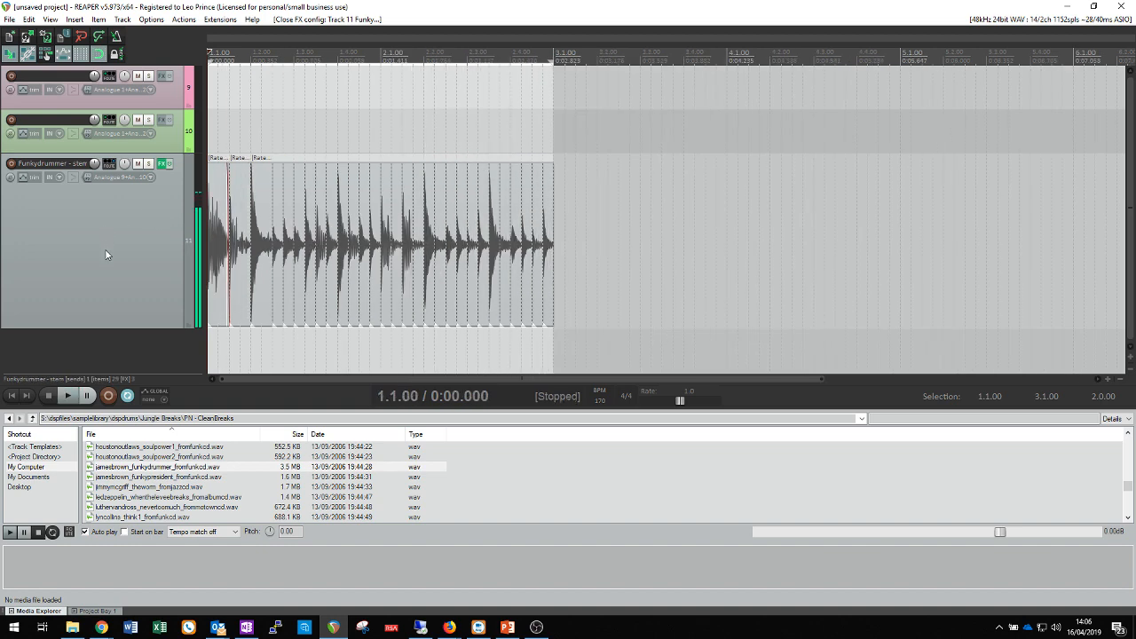
Step: Save the project as fd inside a new folder named fd in the Reaper2019 directory
{"action": "left_click", "coordinate": [9, 19]}
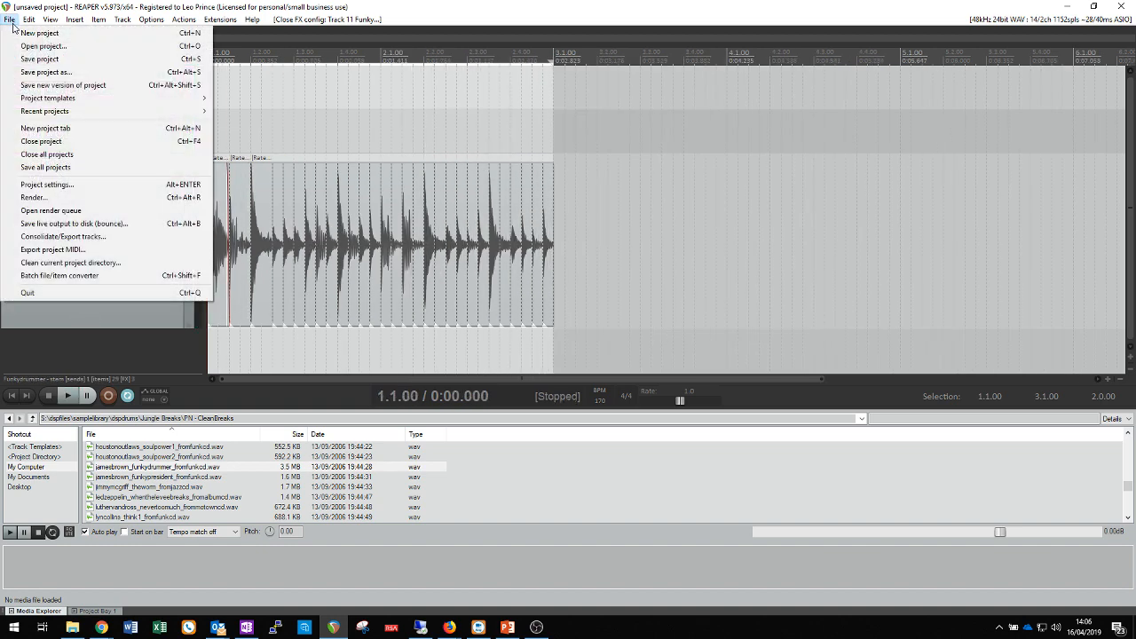
{"action": "left_click", "coordinate": [30, 73]}
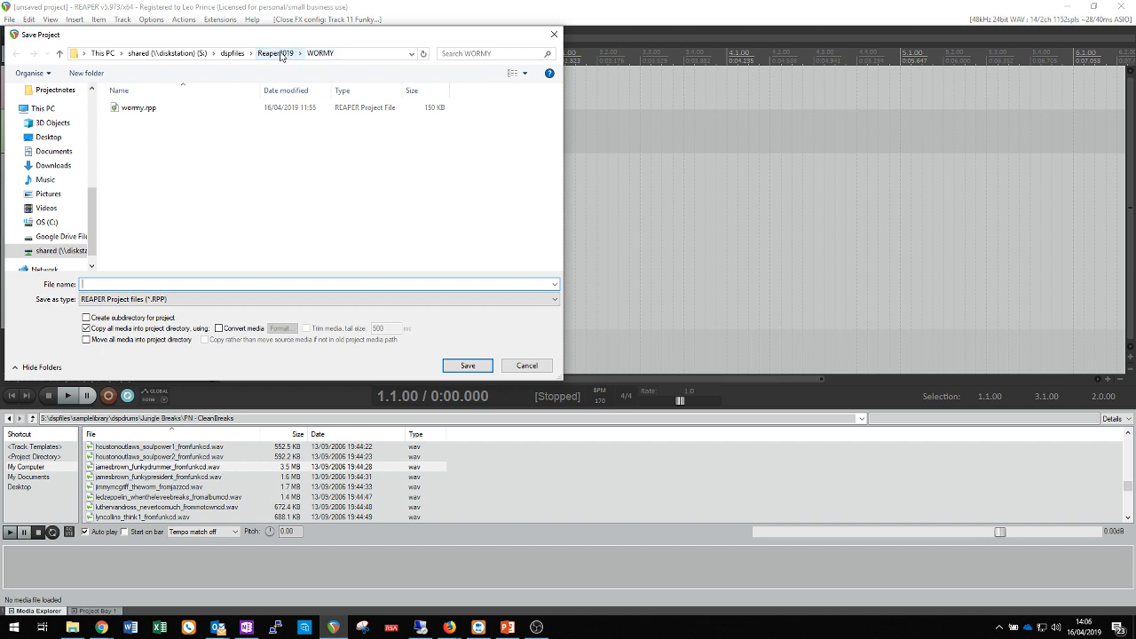
{"action": "left_click", "coordinate": [277, 53]}
{"action": "right_click", "coordinate": [444, 180]}
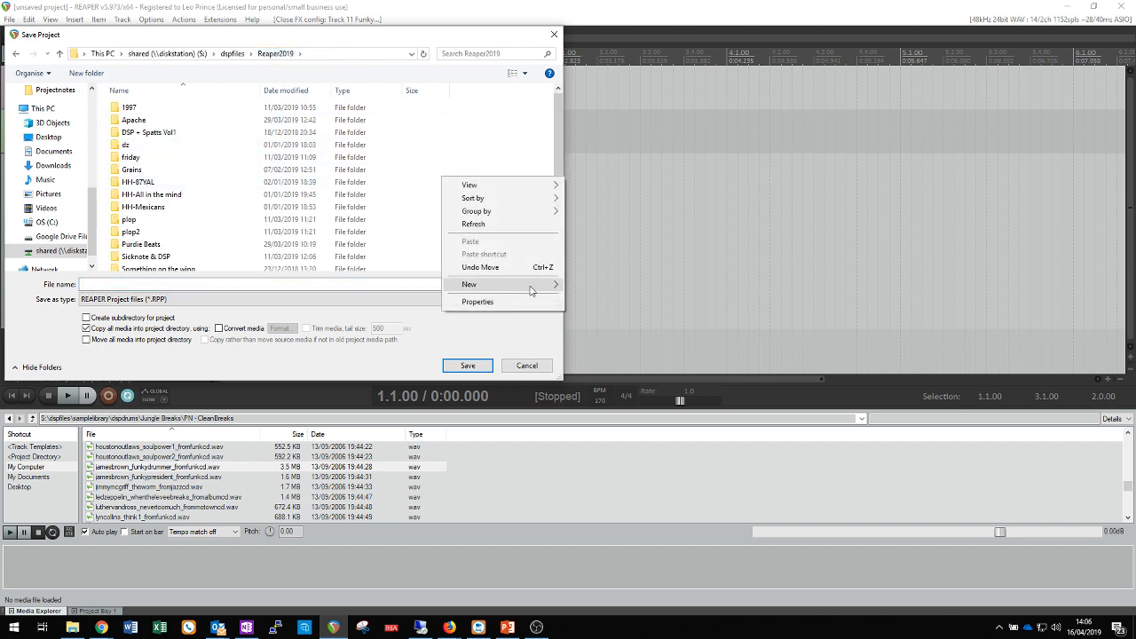
{"action": "mouse_move", "coordinate": [522, 286]}
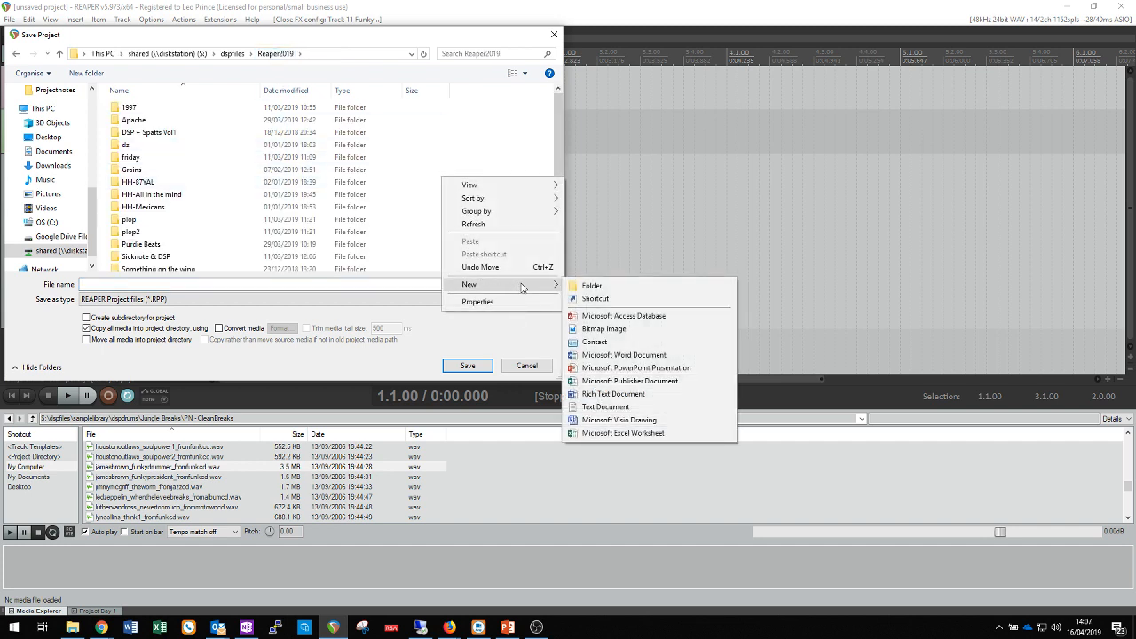
{"action": "left_click", "coordinate": [583, 286]}
{"action": "type", "text": "d"}
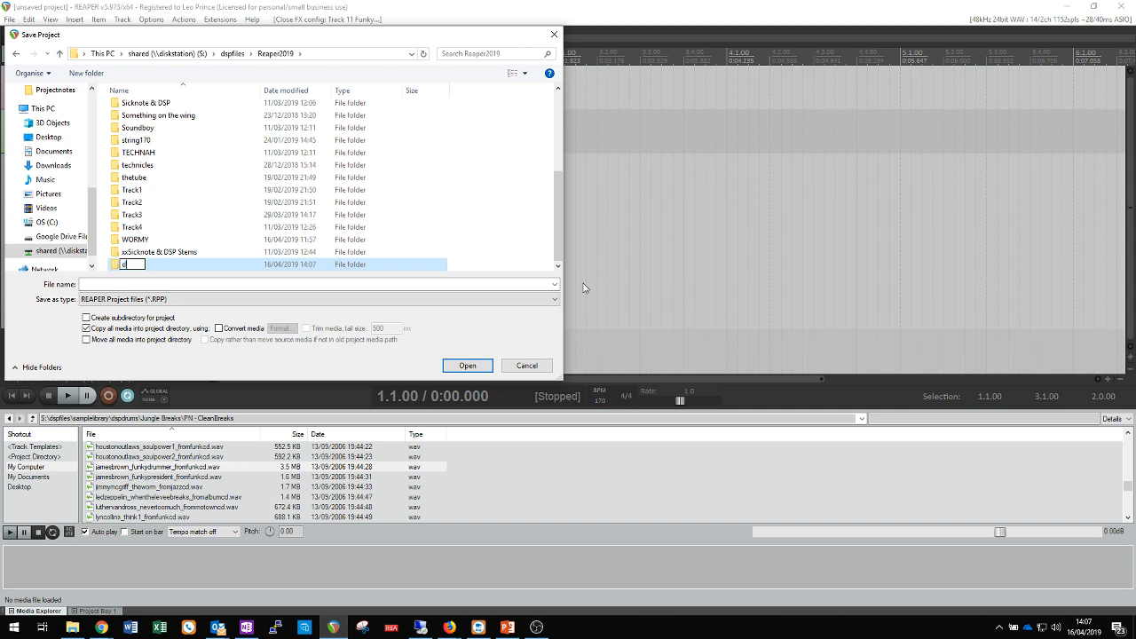
{"action": "key", "text": "Return"}
{"action": "key", "text": "Return"}
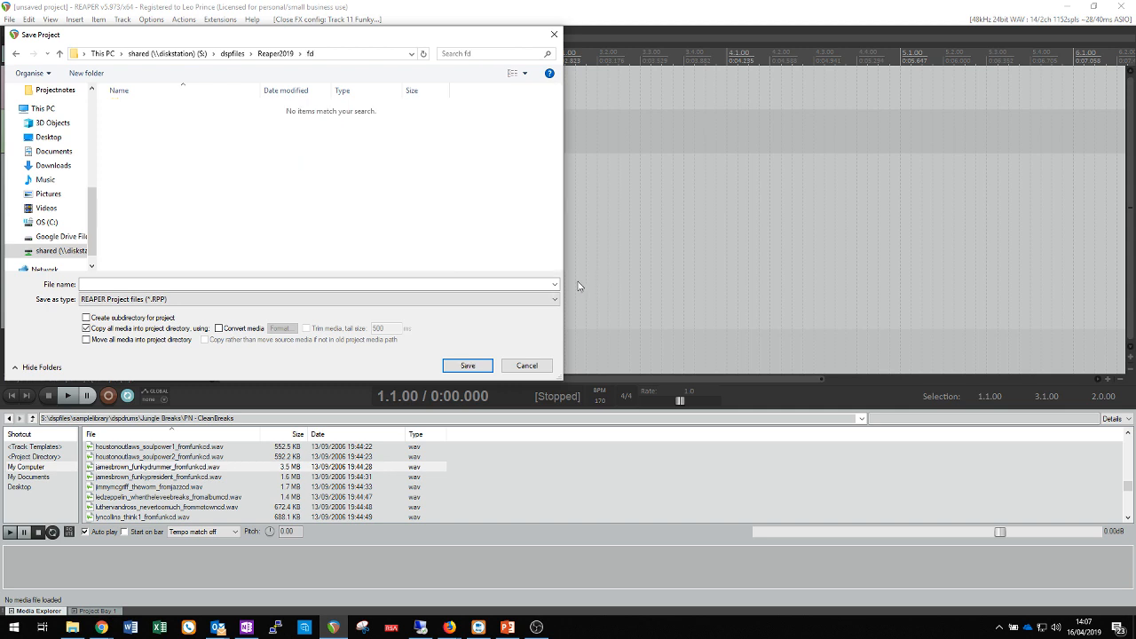
{"action": "left_click", "coordinate": [410, 284]}
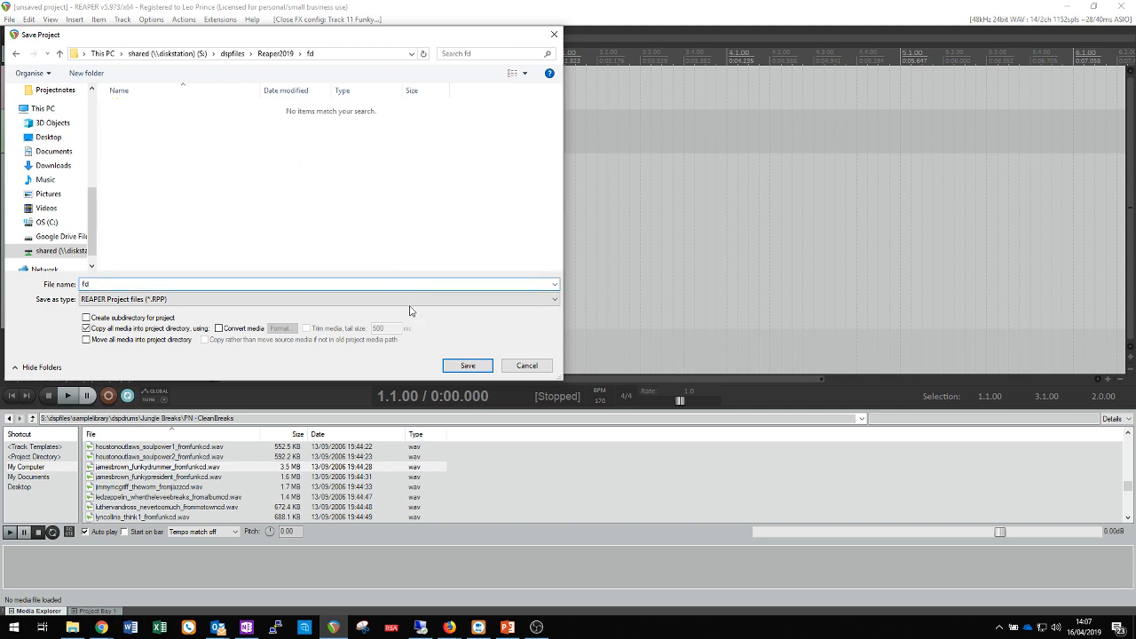
{"action": "left_click", "coordinate": [468, 365]}
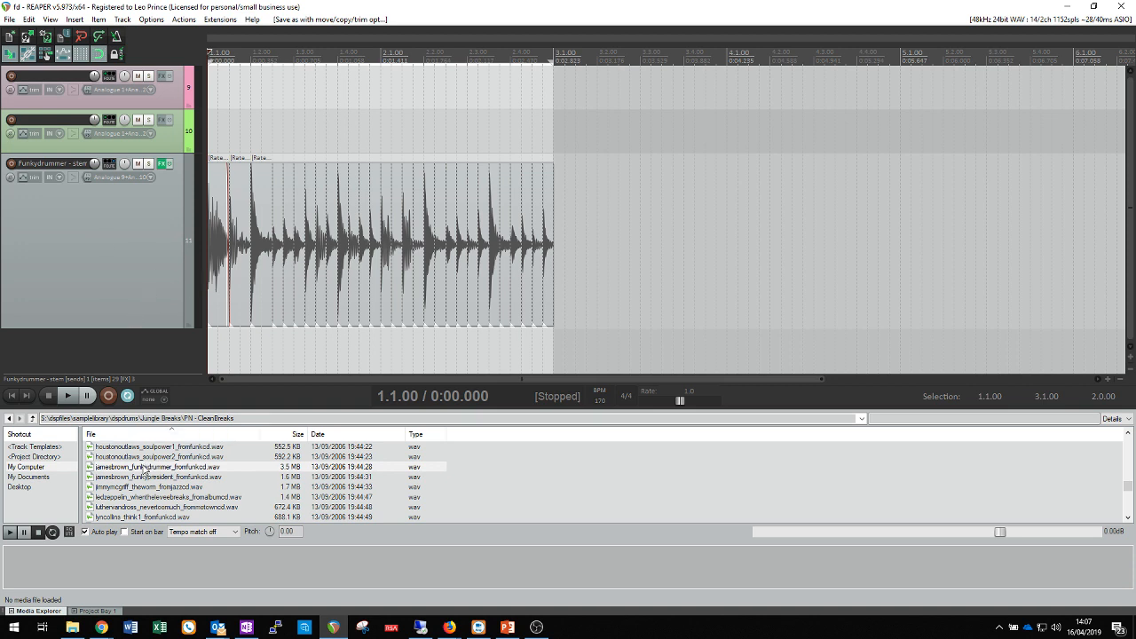
Step: Select the final folder portion, PN - CleanBreaks, of the Media Explorer path
{"action": "left_click", "coordinate": [263, 417]}
{"action": "left_click_drag", "start_coordinate": [258, 417], "coordinate": [187, 420]}
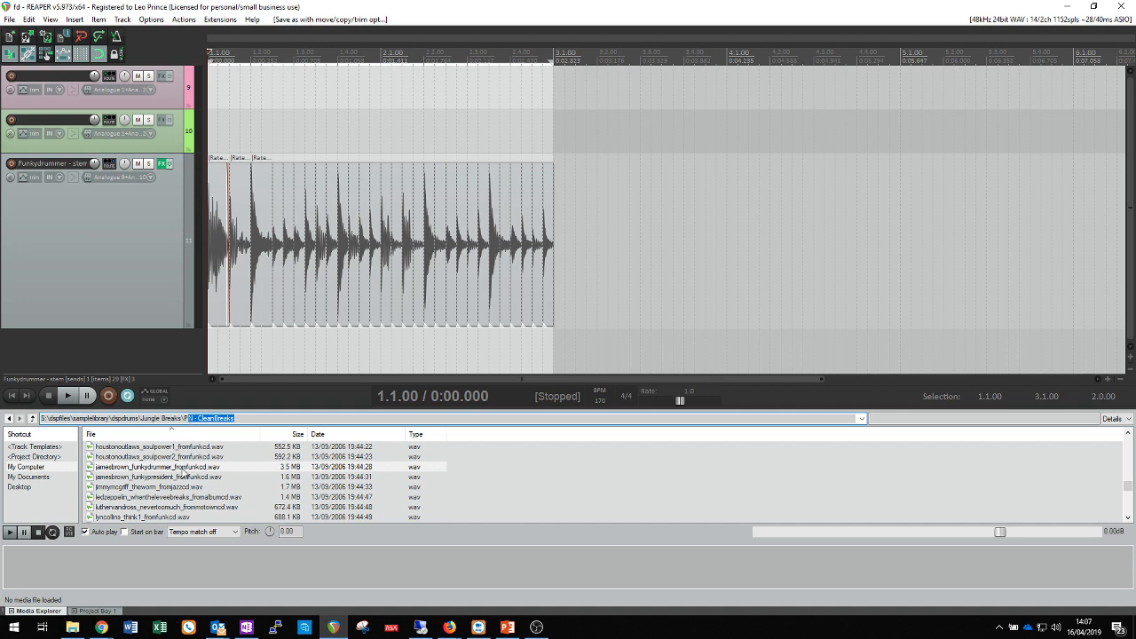